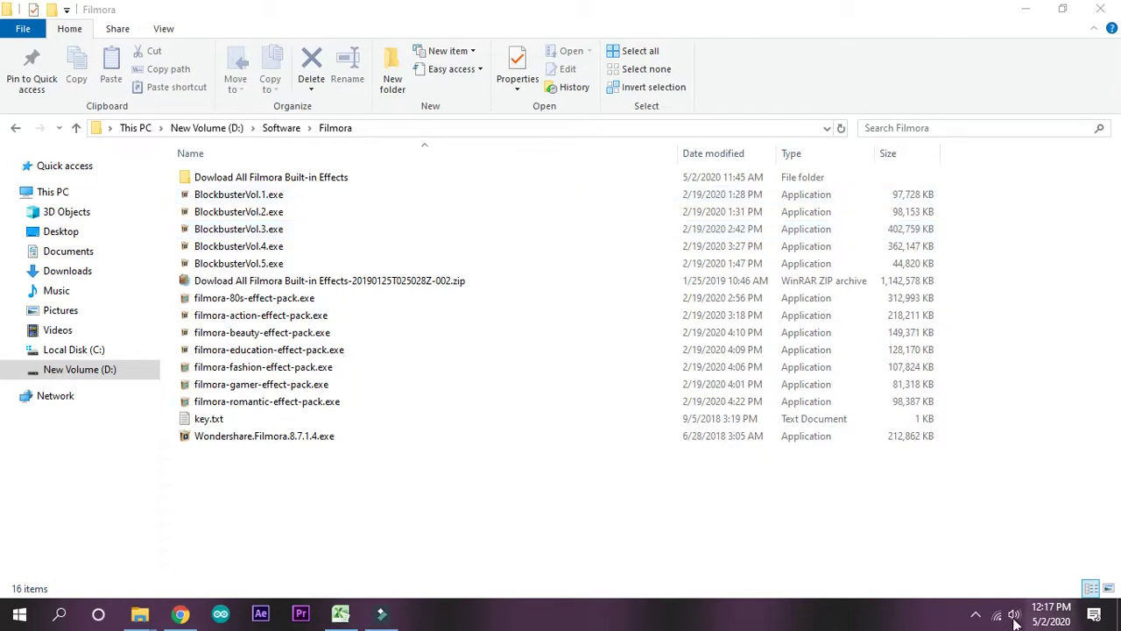
Check the computer's Wi-Fi connection and the available wireless networks
{"action": "left_click", "coordinate": [976, 616]}
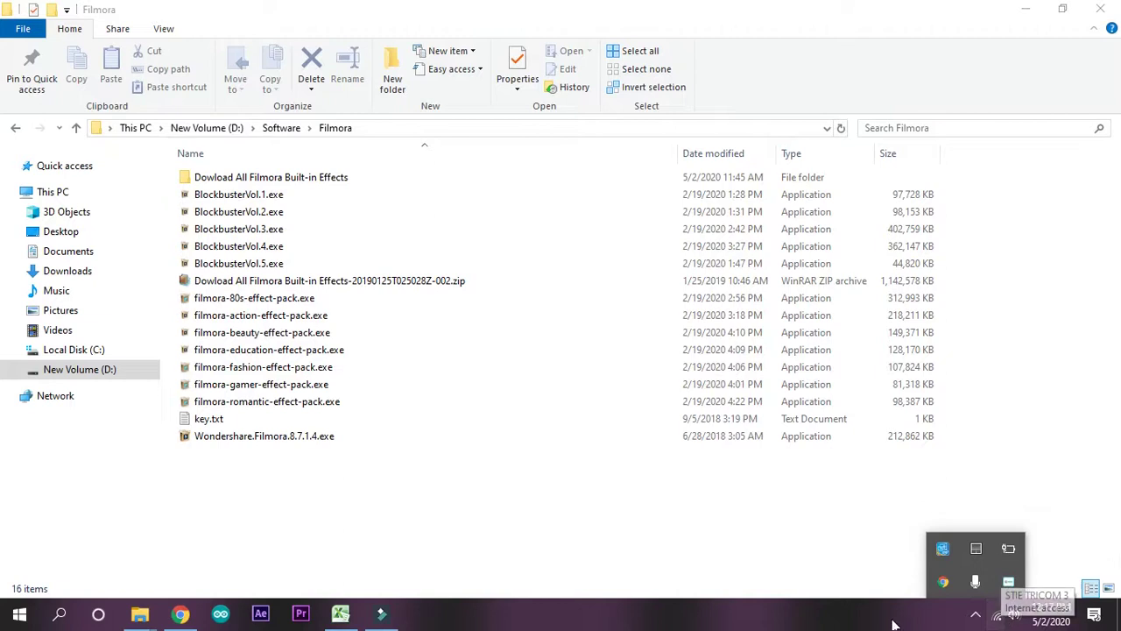
{"action": "left_click", "coordinate": [1004, 618]}
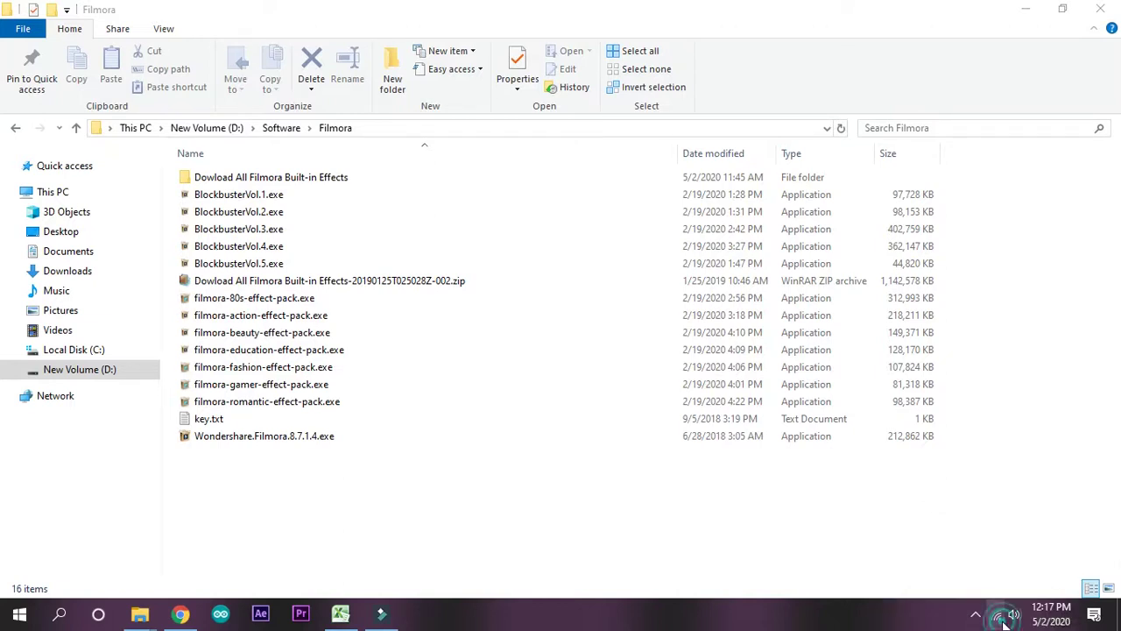
{"action": "left_click", "coordinate": [999, 621]}
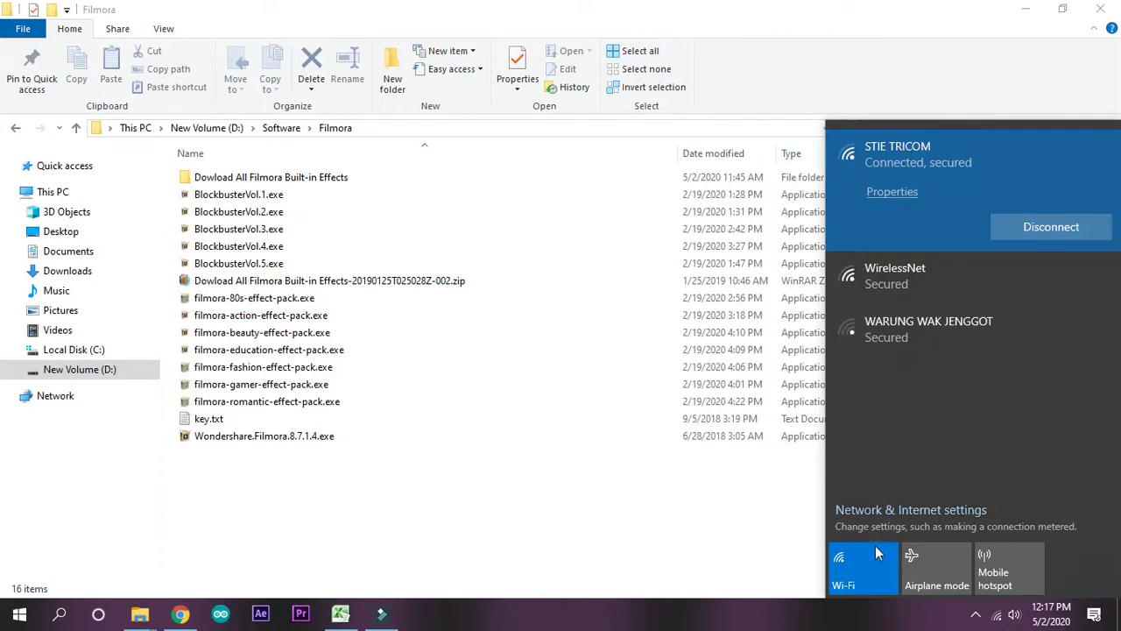
{"action": "left_click", "coordinate": [835, 622]}
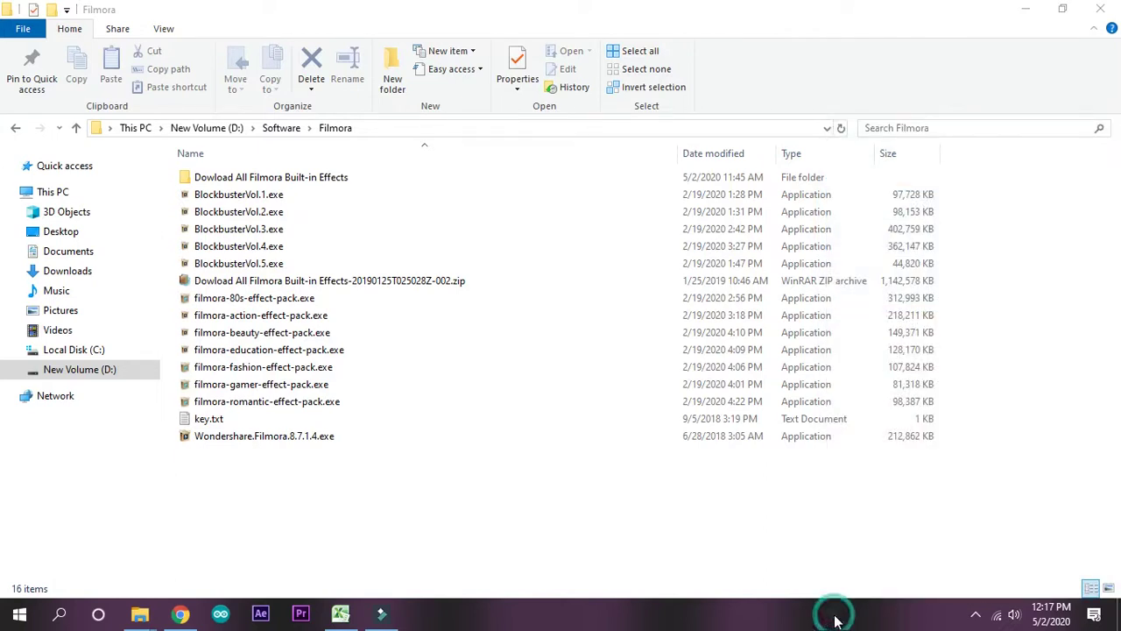
{"action": "right_click", "coordinate": [724, 543]}
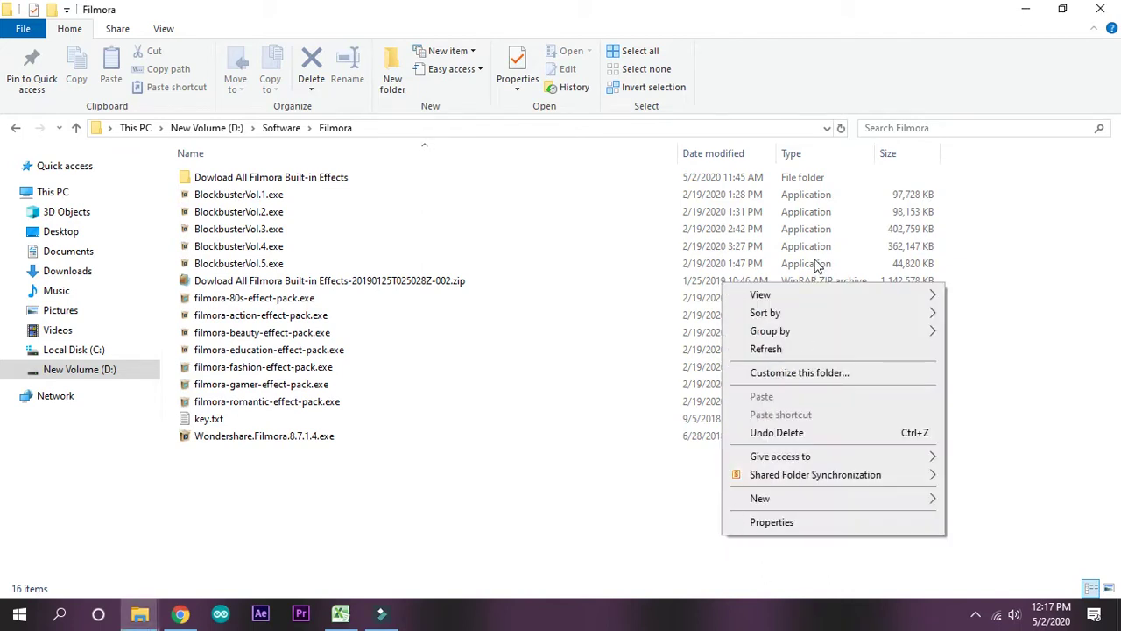
{"action": "left_click", "coordinate": [783, 351]}
{"action": "right_click", "coordinate": [775, 553]}
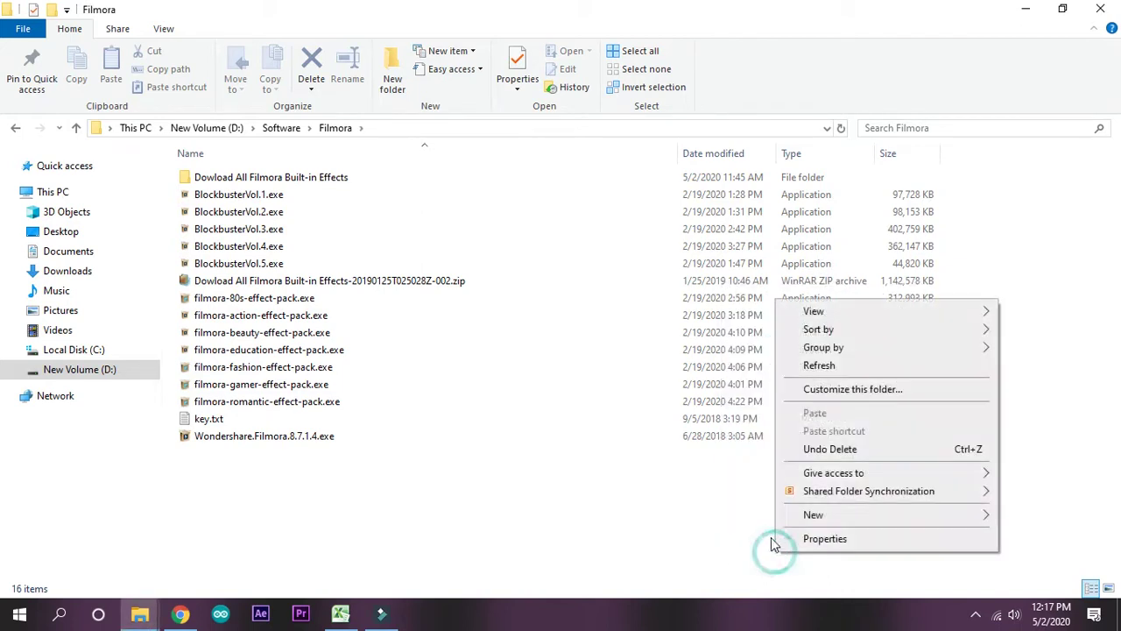
{"action": "left_click", "coordinate": [806, 368]}
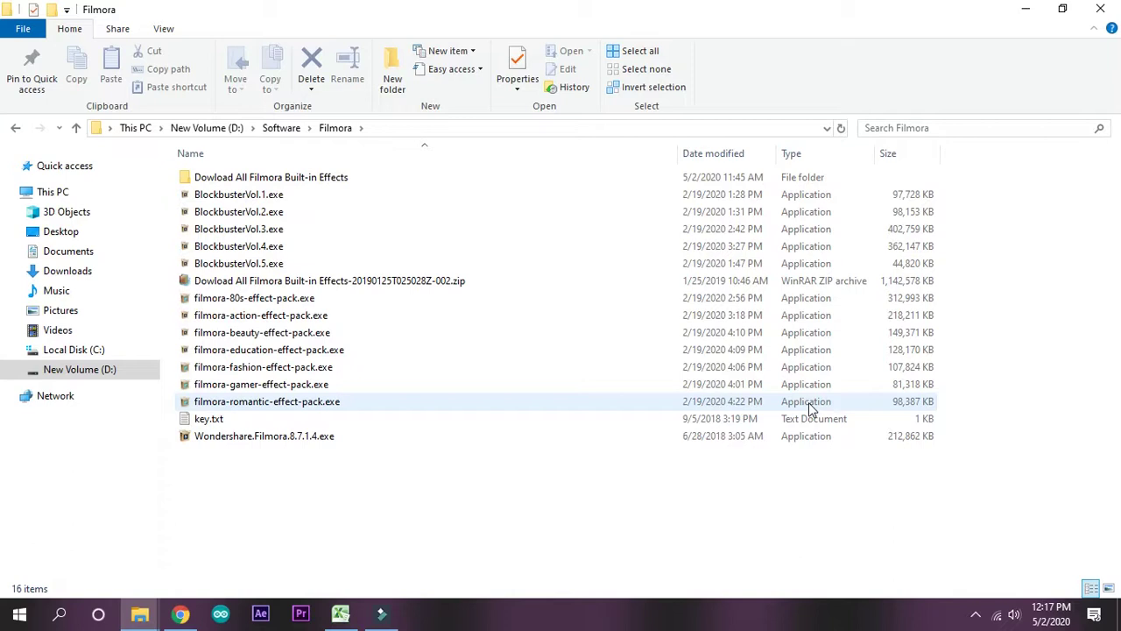
{"action": "right_click", "coordinate": [587, 508]}
{"action": "left_click", "coordinate": [629, 324]}
{"action": "right_click", "coordinate": [582, 564]}
{"action": "left_click", "coordinate": [624, 375]}
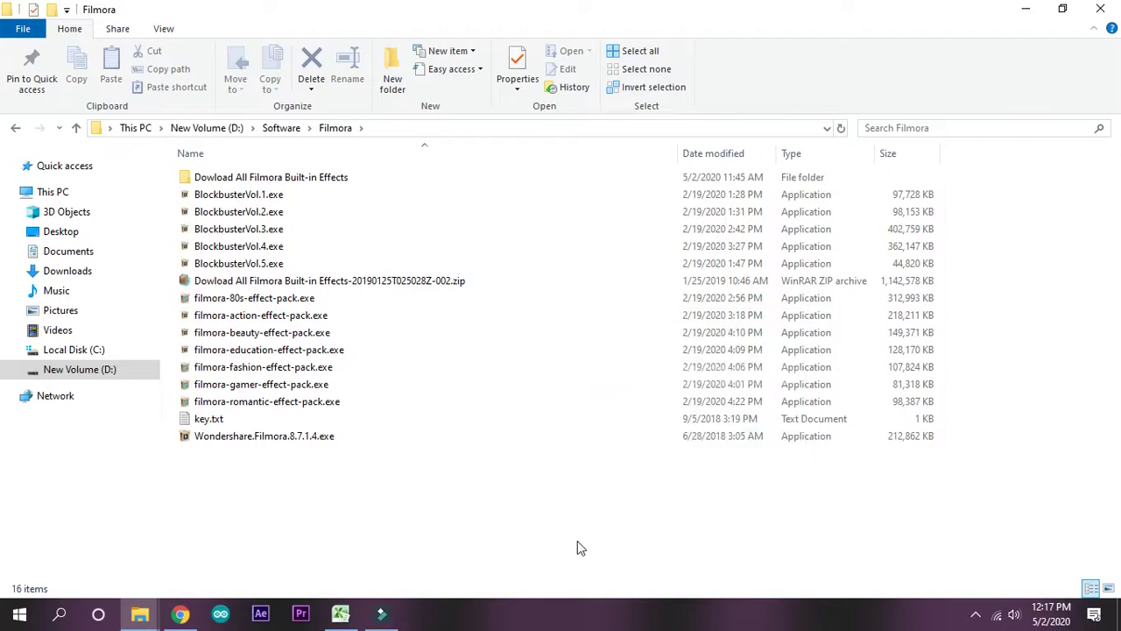
{"action": "right_click", "coordinate": [577, 539]}
{"action": "left_click", "coordinate": [630, 354]}
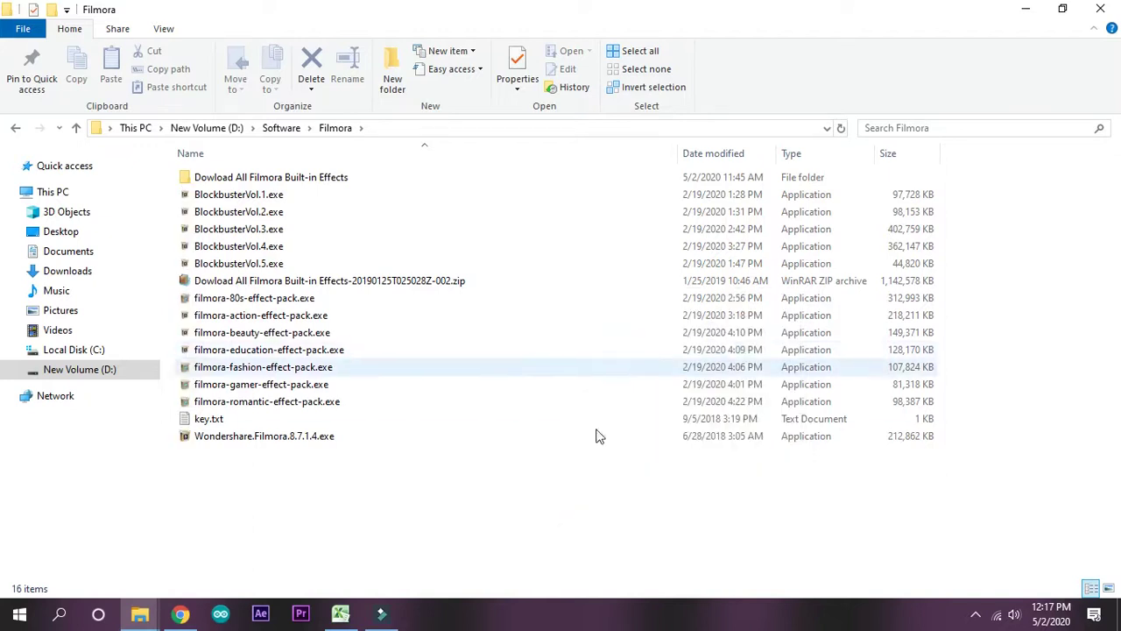
{"action": "right_click", "coordinate": [530, 578]}
{"action": "left_click", "coordinate": [585, 391]}
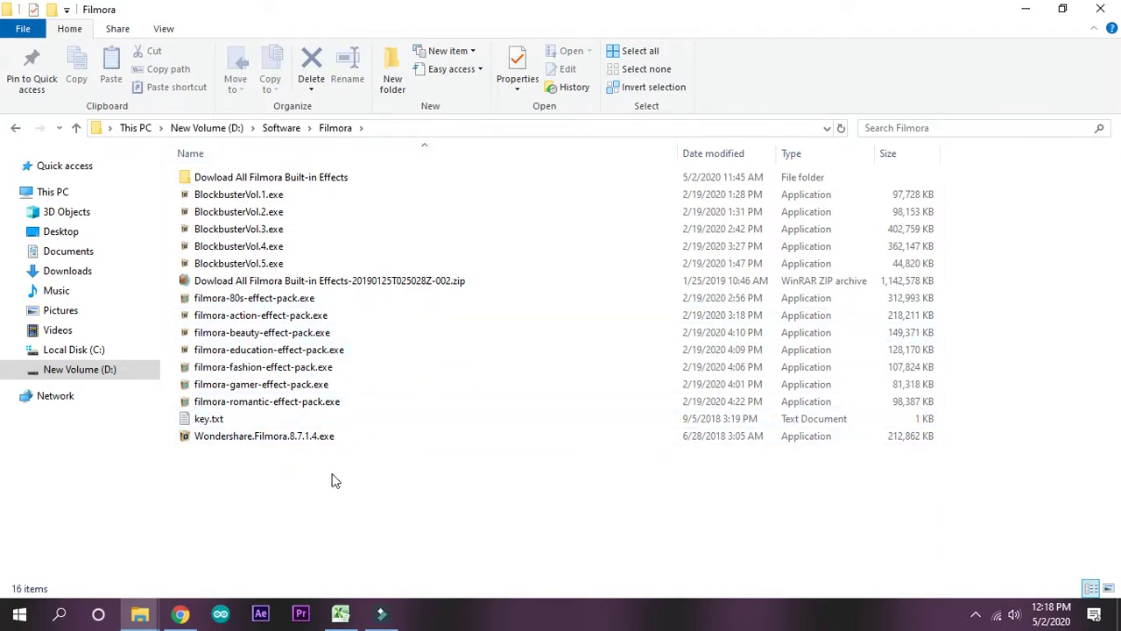
Start the Wondershare.Filmora.8.7.1.4.exe setup with English as the language, and decline removing the already installed version
{"action": "left_click", "coordinate": [298, 438]}
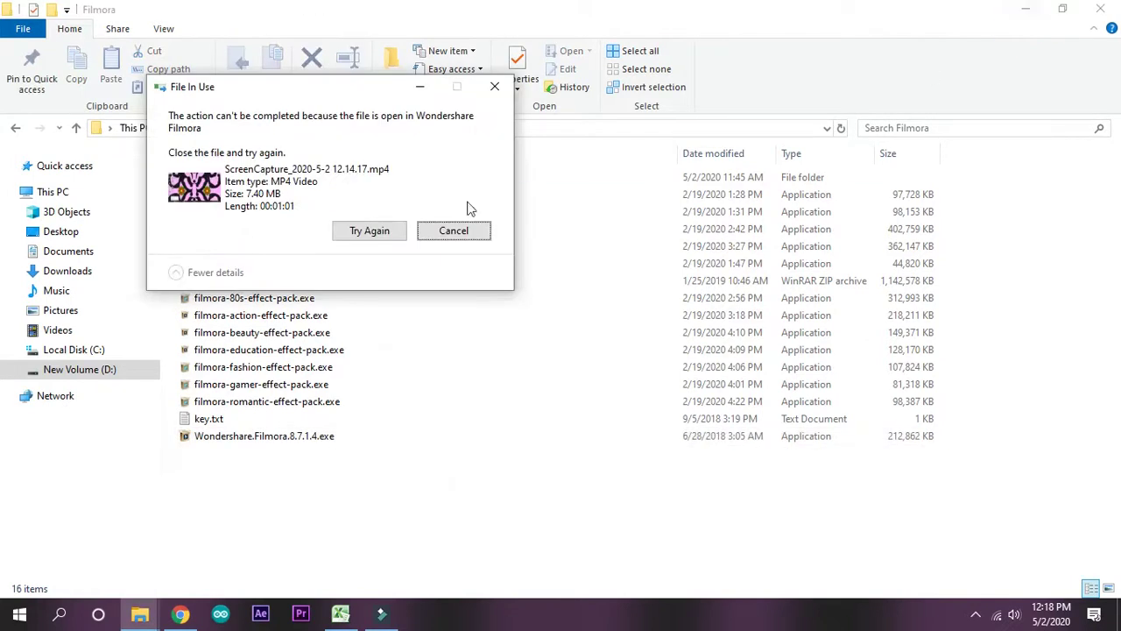
{"action": "left_click", "coordinate": [453, 230]}
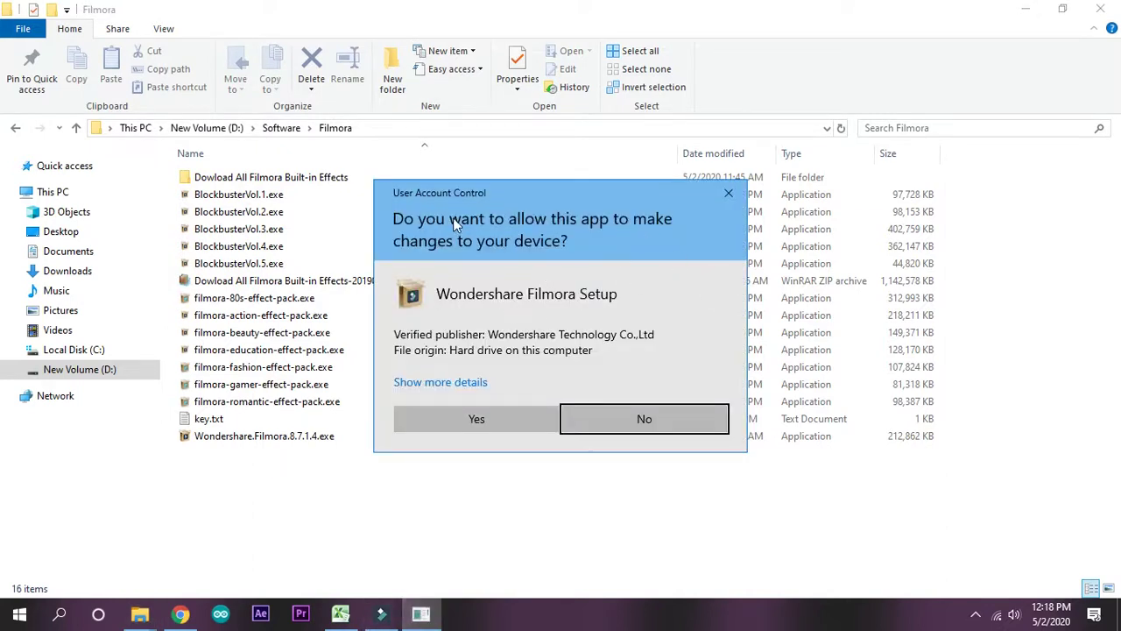
{"action": "left_click", "coordinate": [466, 418]}
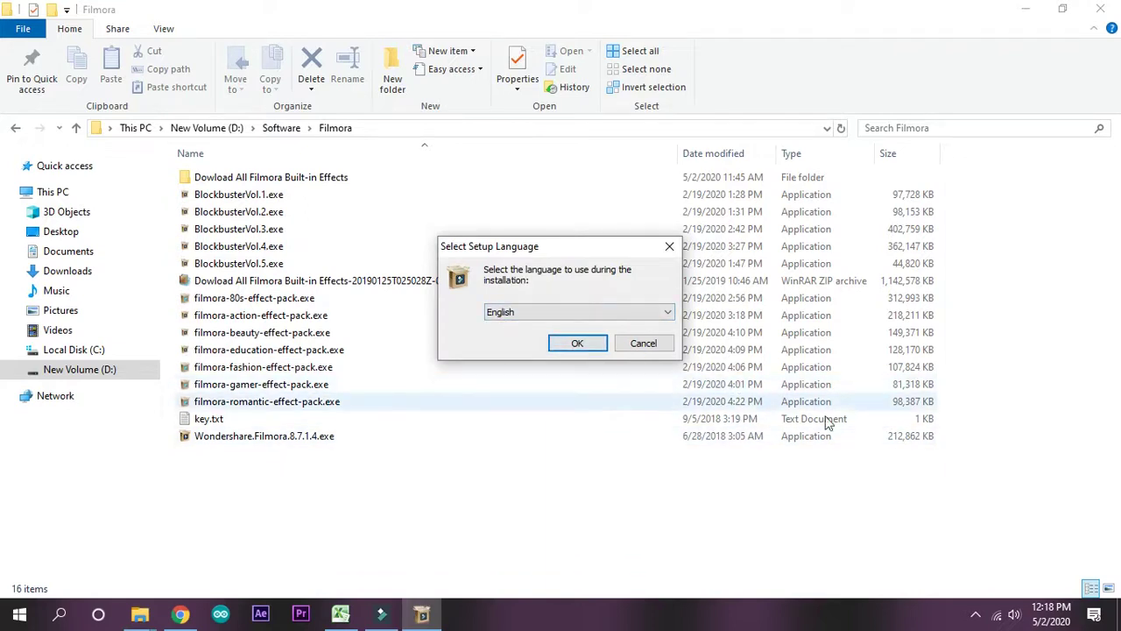
{"action": "left_click", "coordinate": [605, 343]}
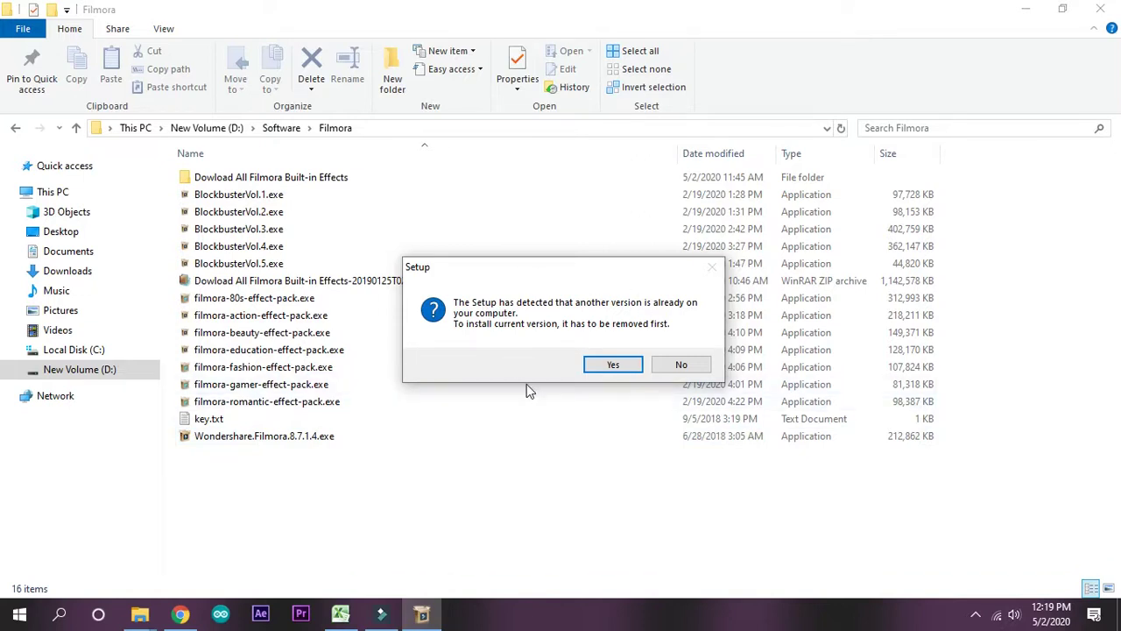
{"action": "left_click", "coordinate": [679, 368]}
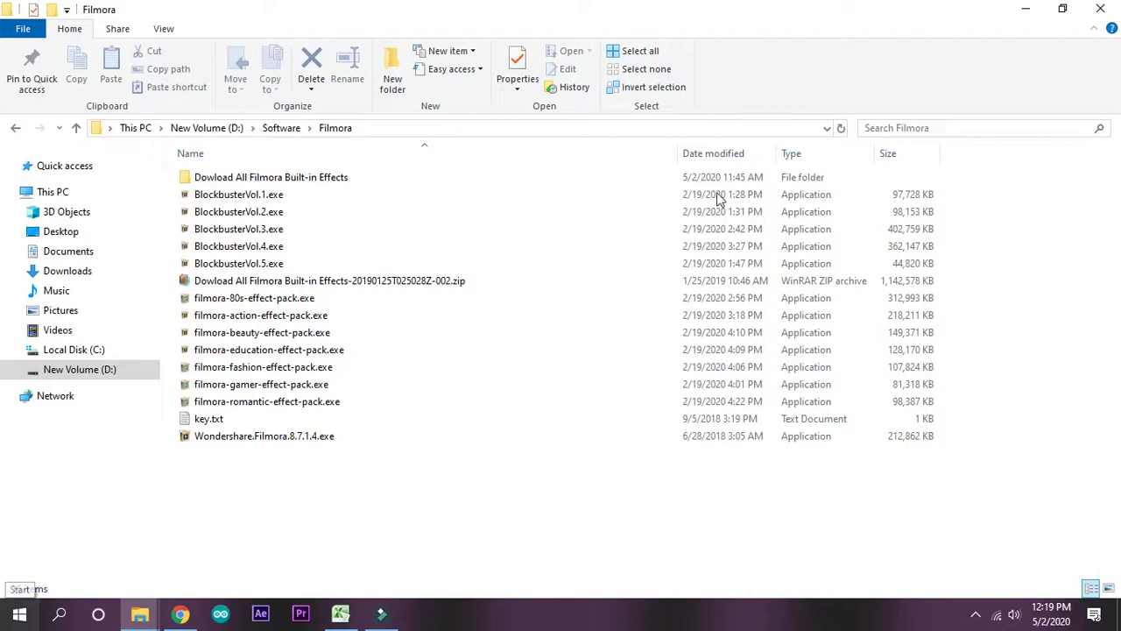
Look up Wondershare Filmora in the Wondershare folder of the installed programs
{"action": "left_click", "coordinate": [21, 616]}
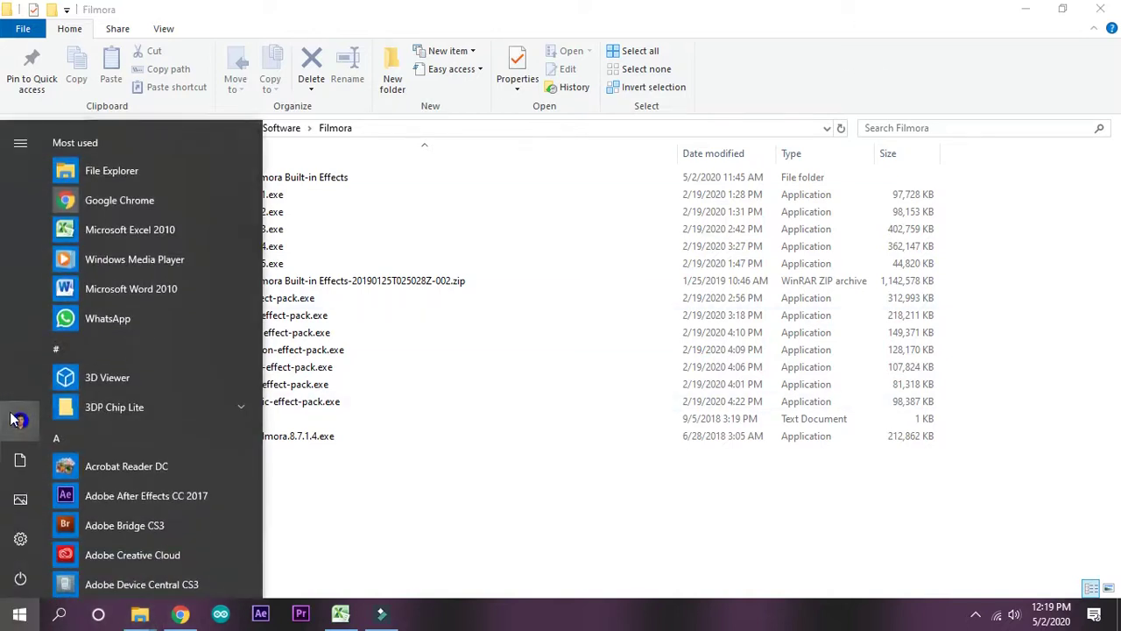
{"action": "scroll", "coordinate": [123, 397], "scroll_direction": "down", "scroll_amount": 10}
{"action": "scroll", "coordinate": [124, 403], "scroll_direction": "down", "scroll_amount": 20}
{"action": "scroll", "coordinate": [128, 415], "scroll_direction": "down", "scroll_amount": 8}
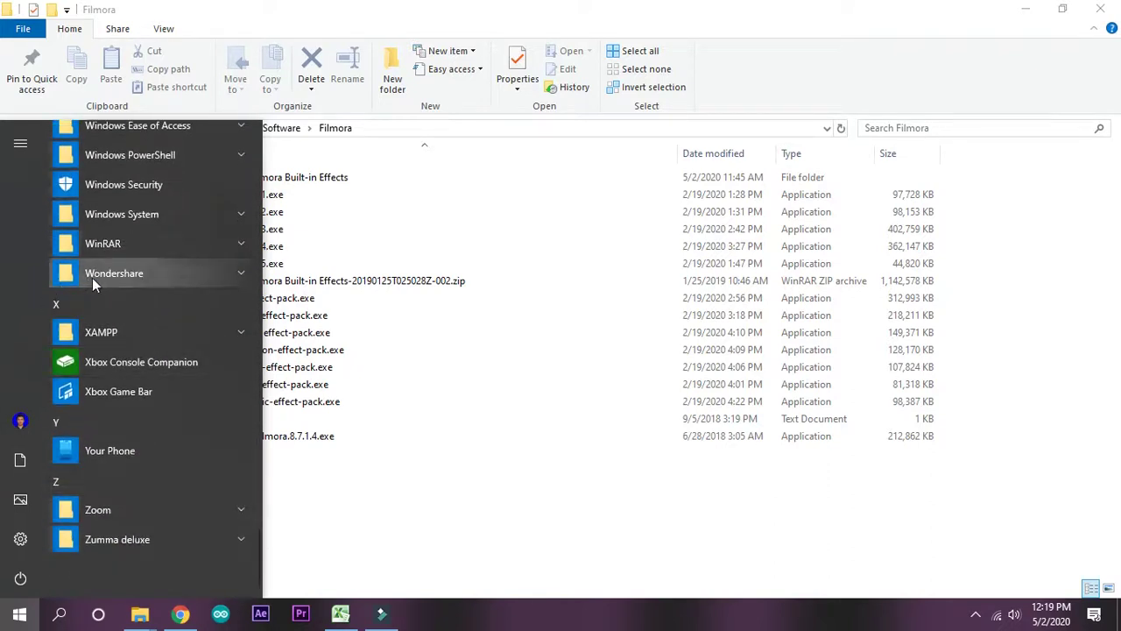
{"action": "left_click", "coordinate": [242, 273]}
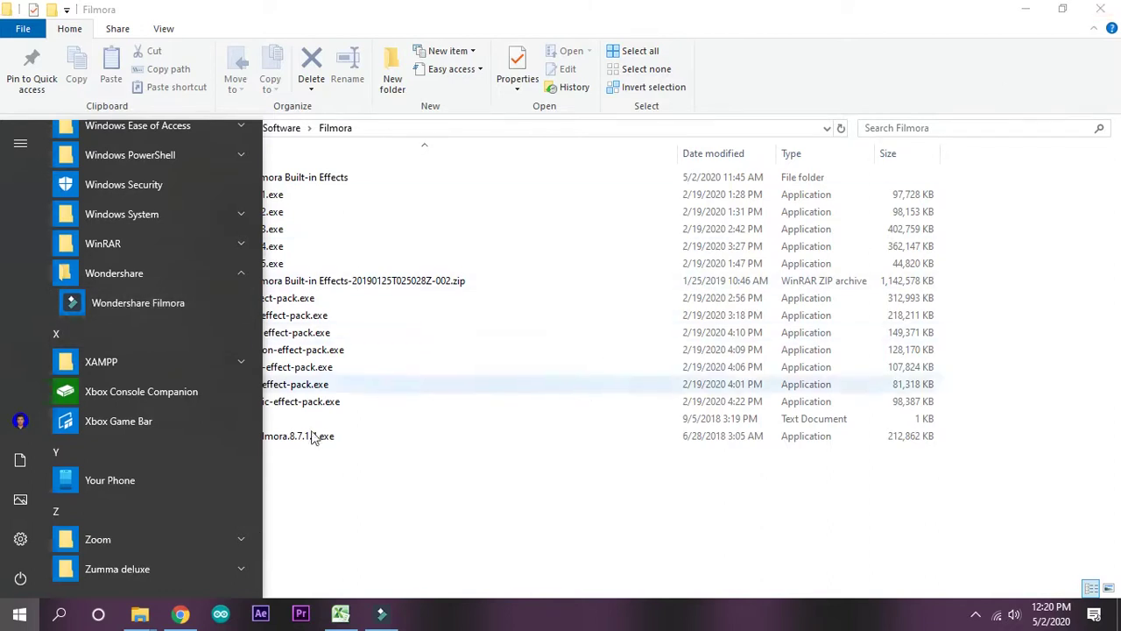
Minimize the folder window, switch to Wondershare Filmora and maximize its window
{"action": "left_click", "coordinate": [1024, 13]}
{"action": "left_click", "coordinate": [381, 616]}
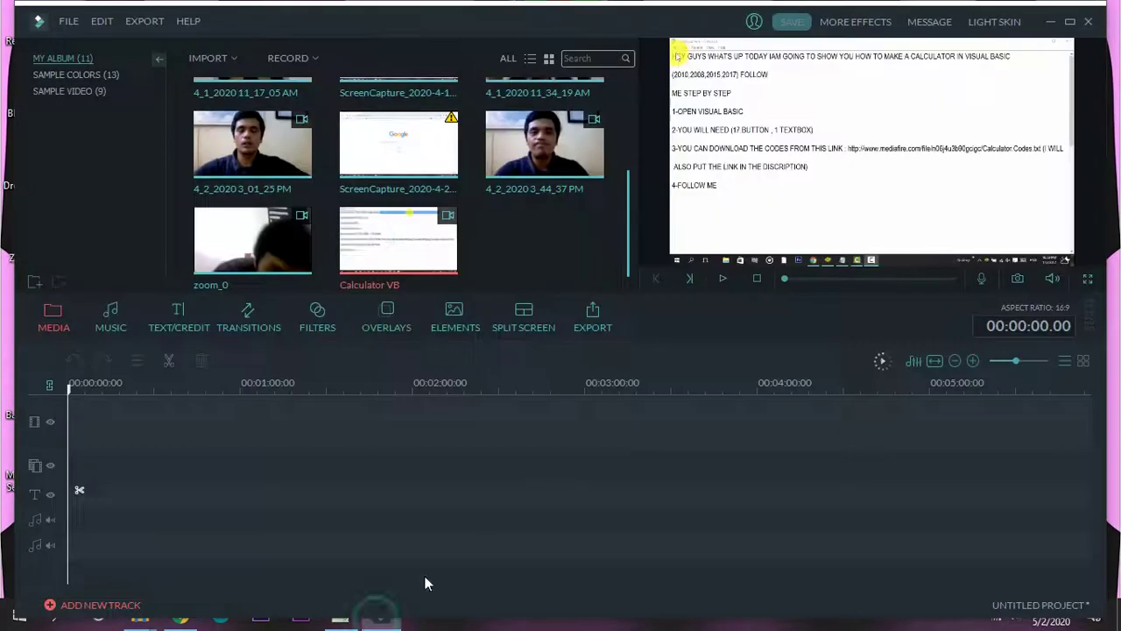
{"action": "scroll", "coordinate": [497, 289], "scroll_direction": "up", "scroll_amount": 2}
{"action": "scroll", "coordinate": [497, 293], "scroll_direction": "up", "scroll_amount": 1}
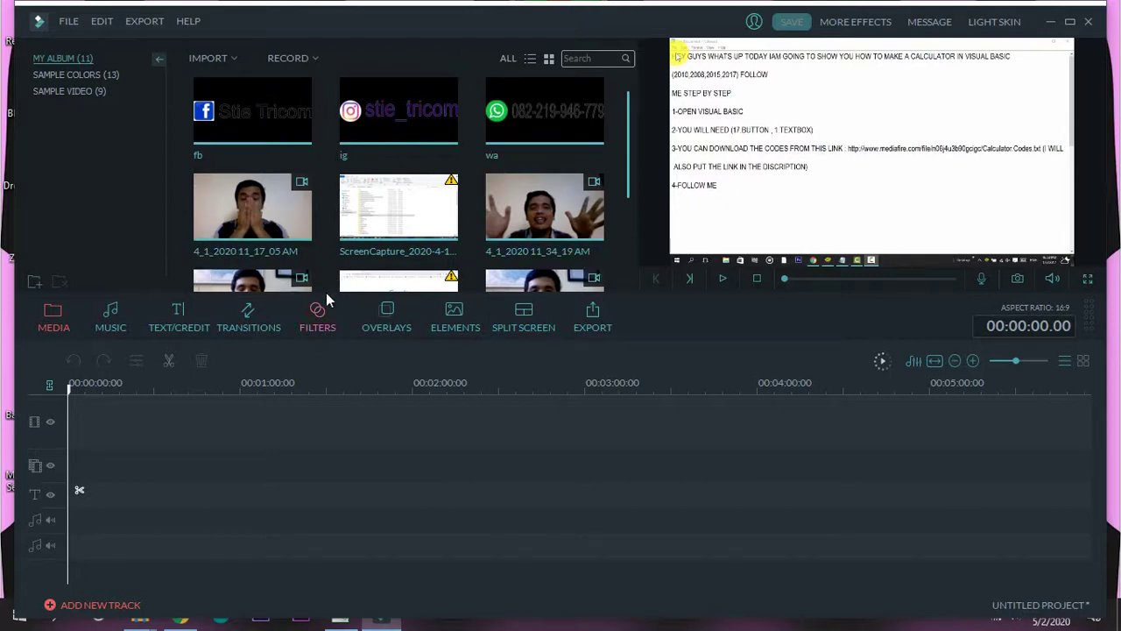
{"action": "left_click", "coordinate": [1070, 21]}
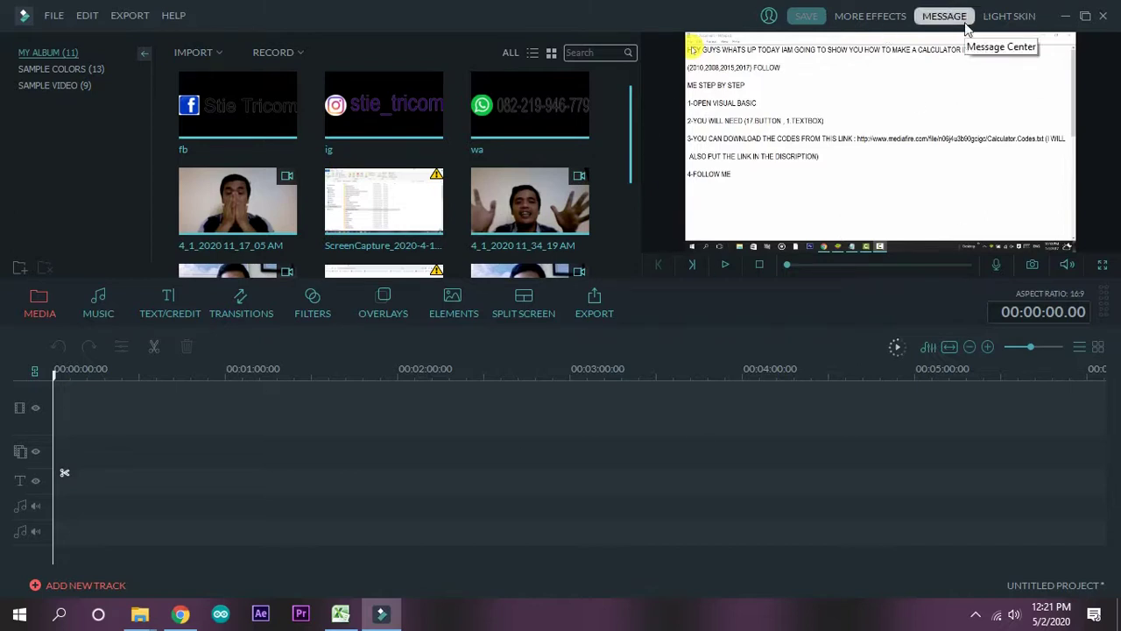
{"action": "left_click", "coordinate": [591, 8]}
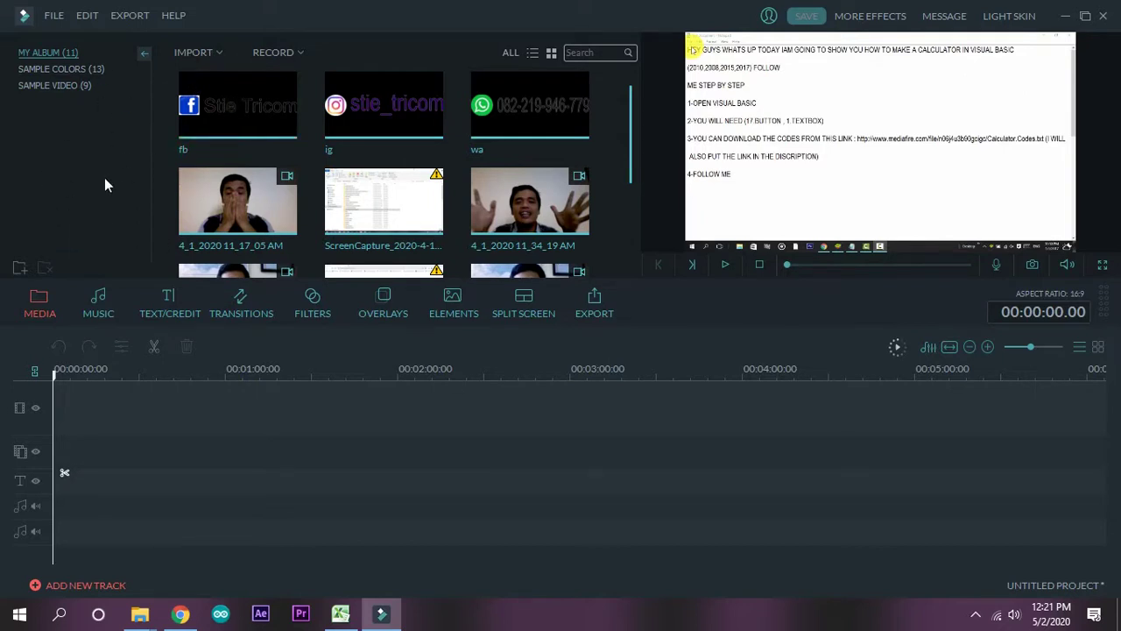
{"action": "left_click", "coordinate": [218, 54]}
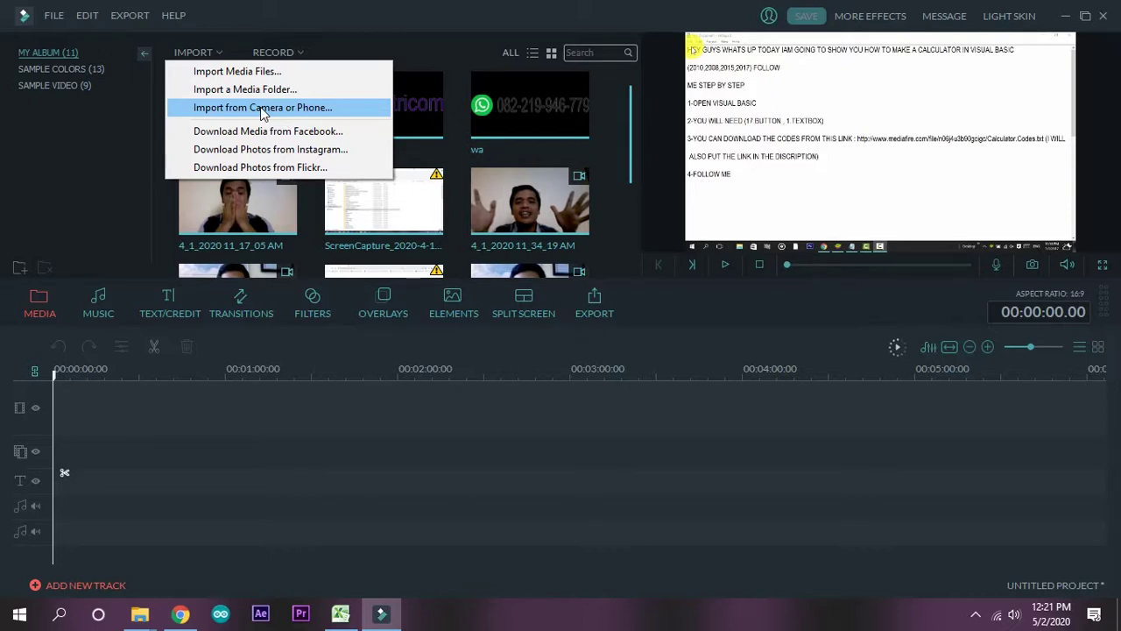
{"action": "left_click", "coordinate": [397, 33]}
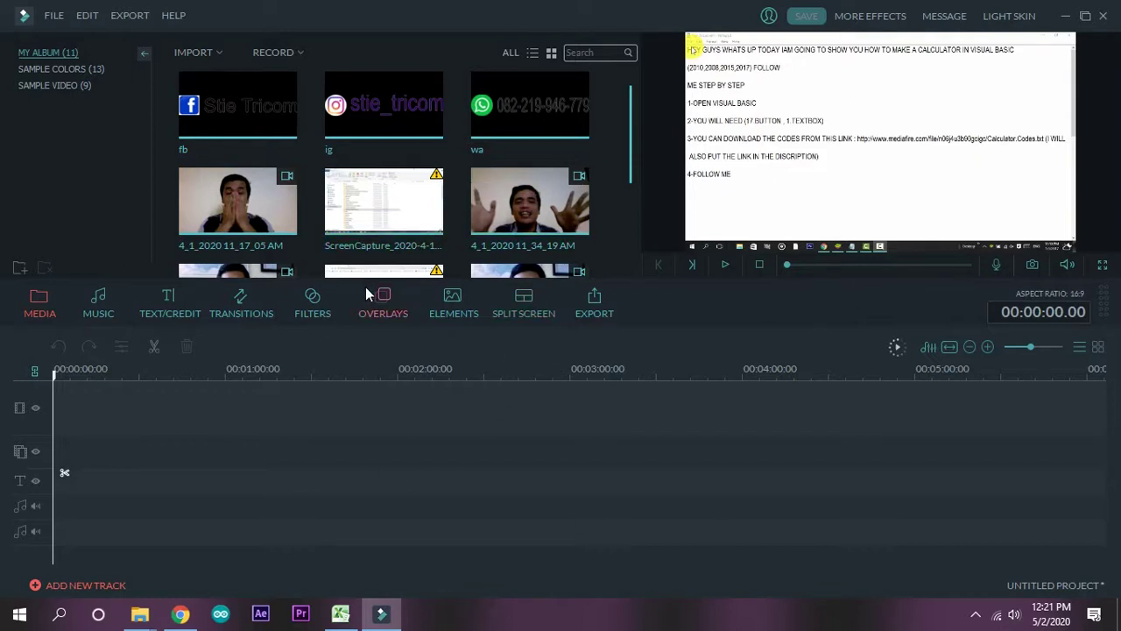
{"action": "left_click", "coordinate": [301, 54]}
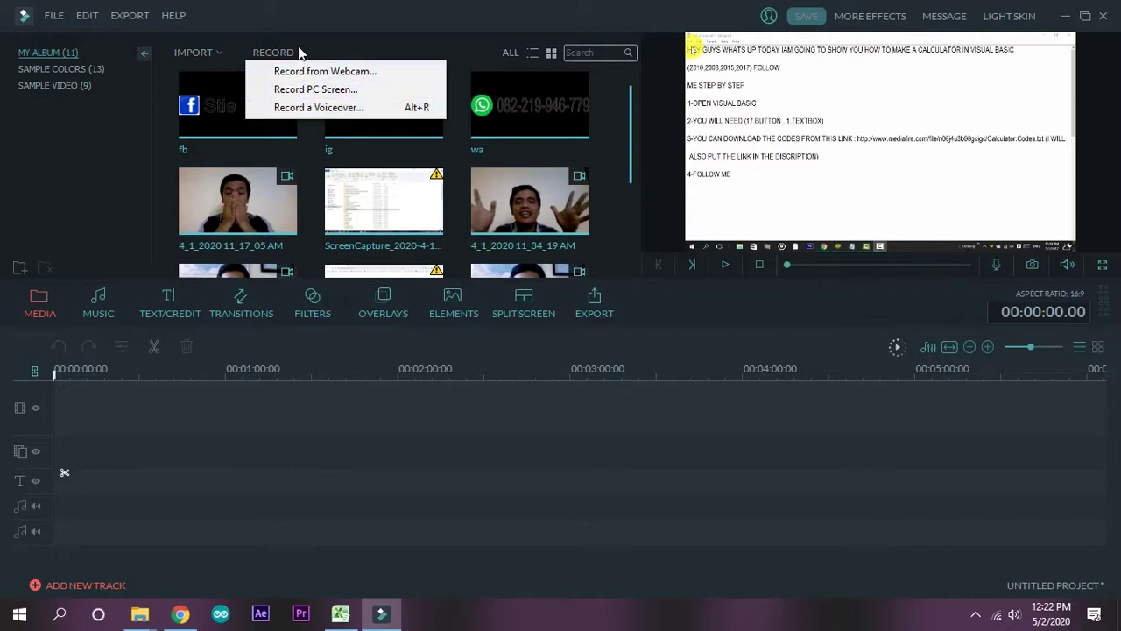
{"action": "left_click", "coordinate": [397, 7]}
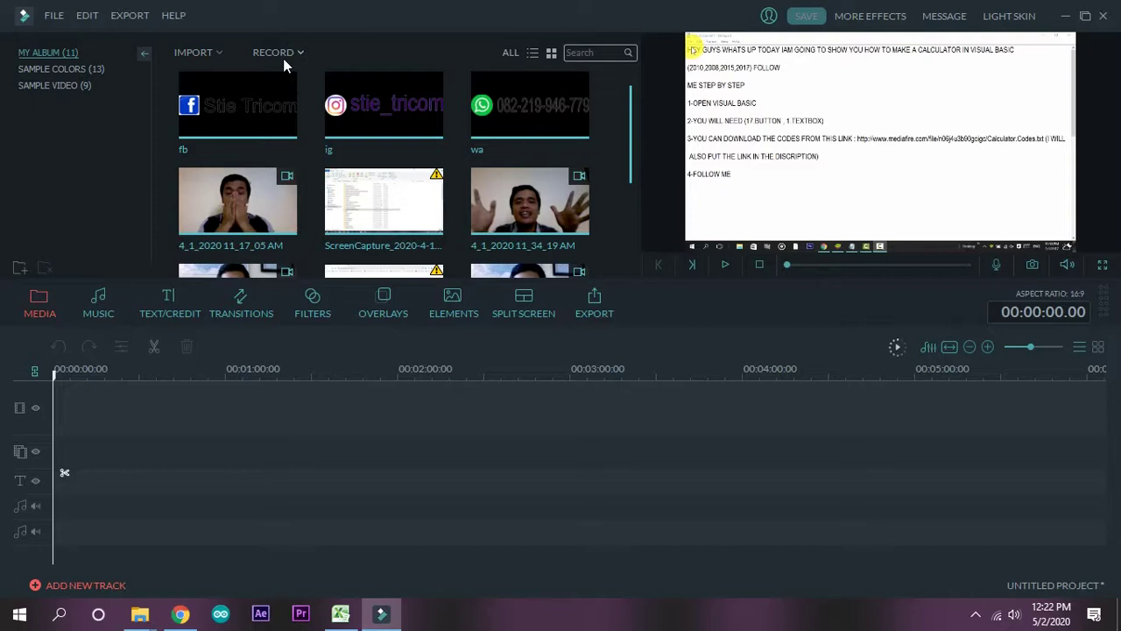
Import the photo ff.jpg from New Volume (D:) into the media album
{"action": "left_click", "coordinate": [219, 53]}
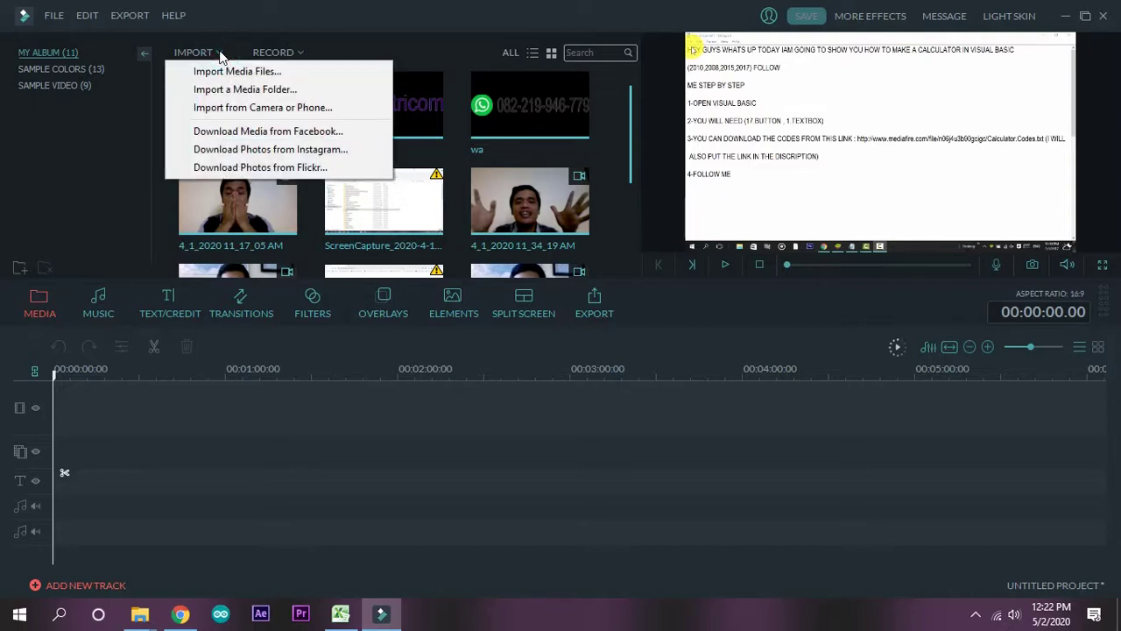
{"action": "left_click", "coordinate": [220, 71]}
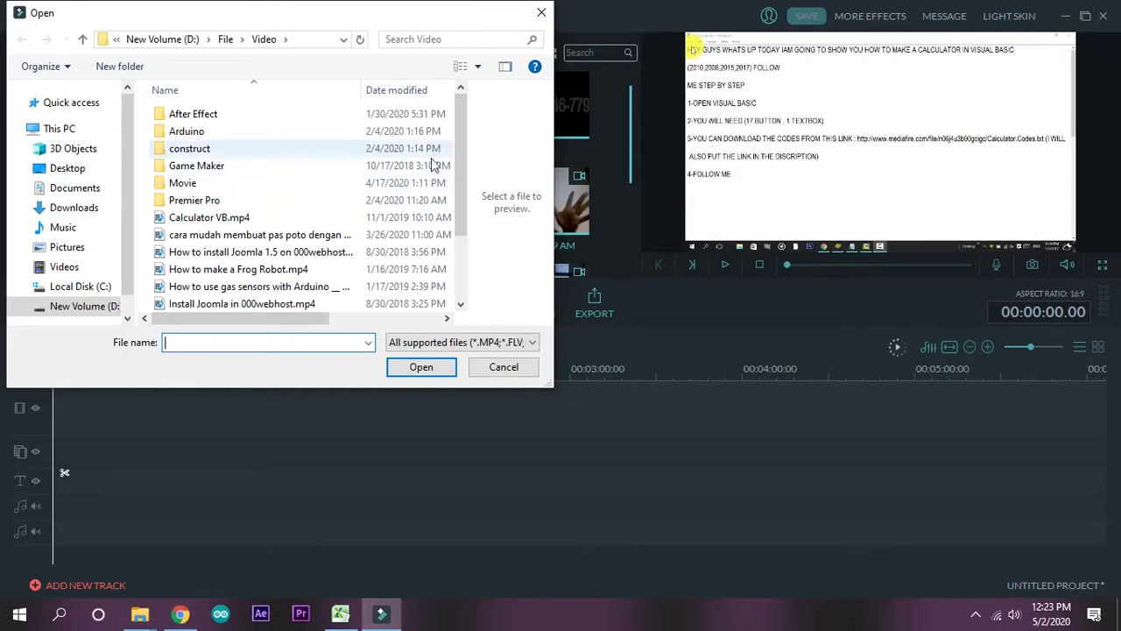
{"action": "left_click", "coordinate": [83, 307]}
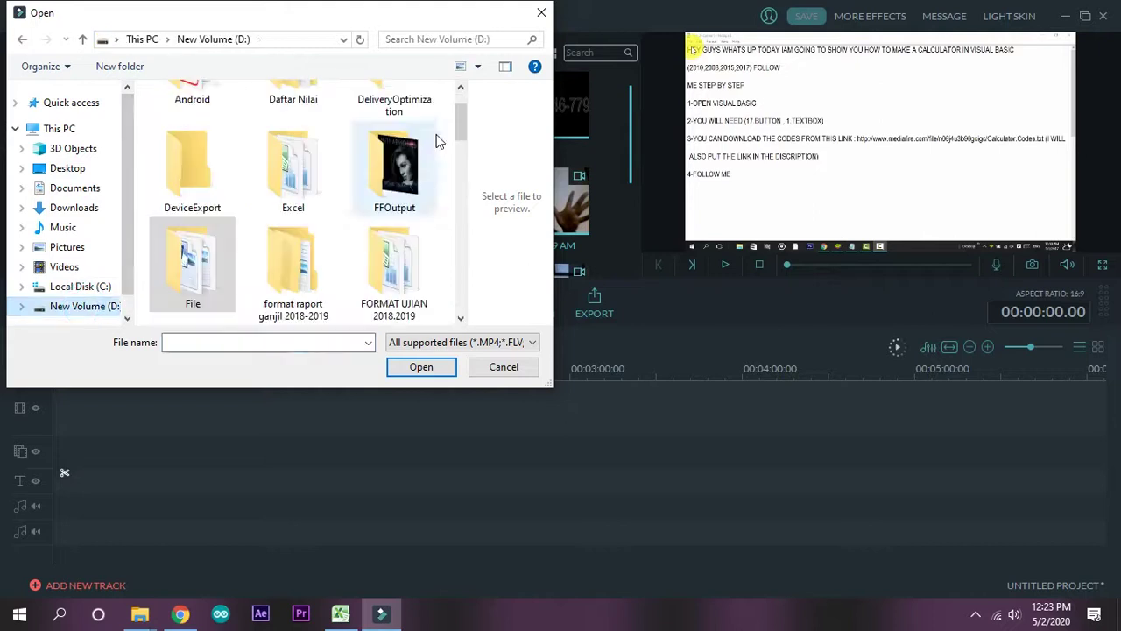
{"action": "left_click_drag", "start_coordinate": [463, 120], "coordinate": [481, 283]}
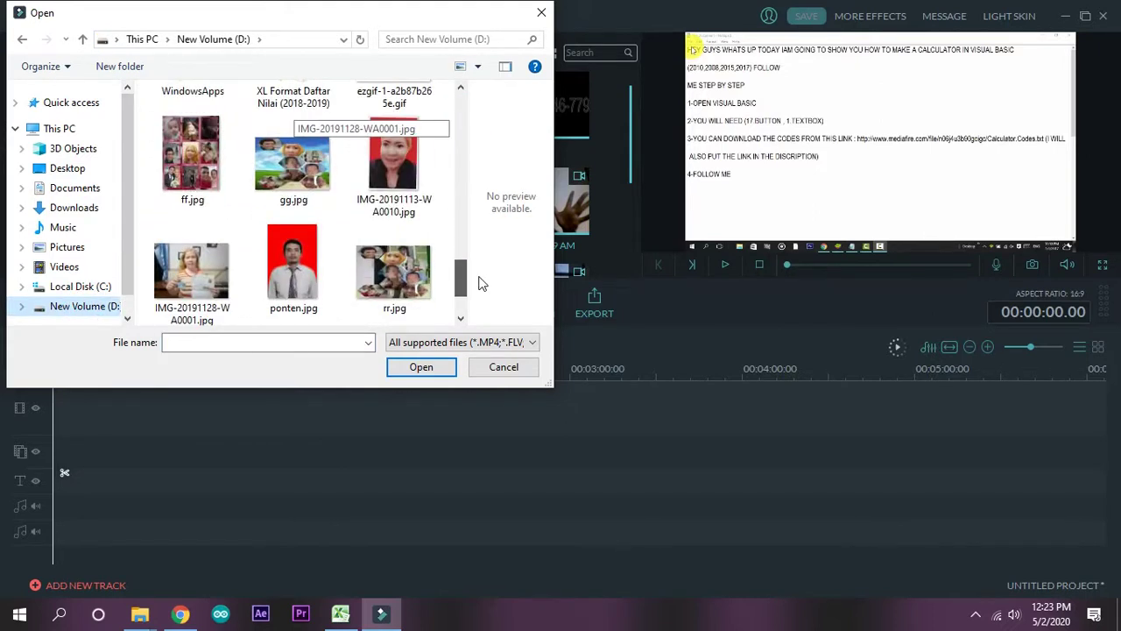
{"action": "left_click", "coordinate": [191, 168]}
{"action": "left_click", "coordinate": [391, 368]}
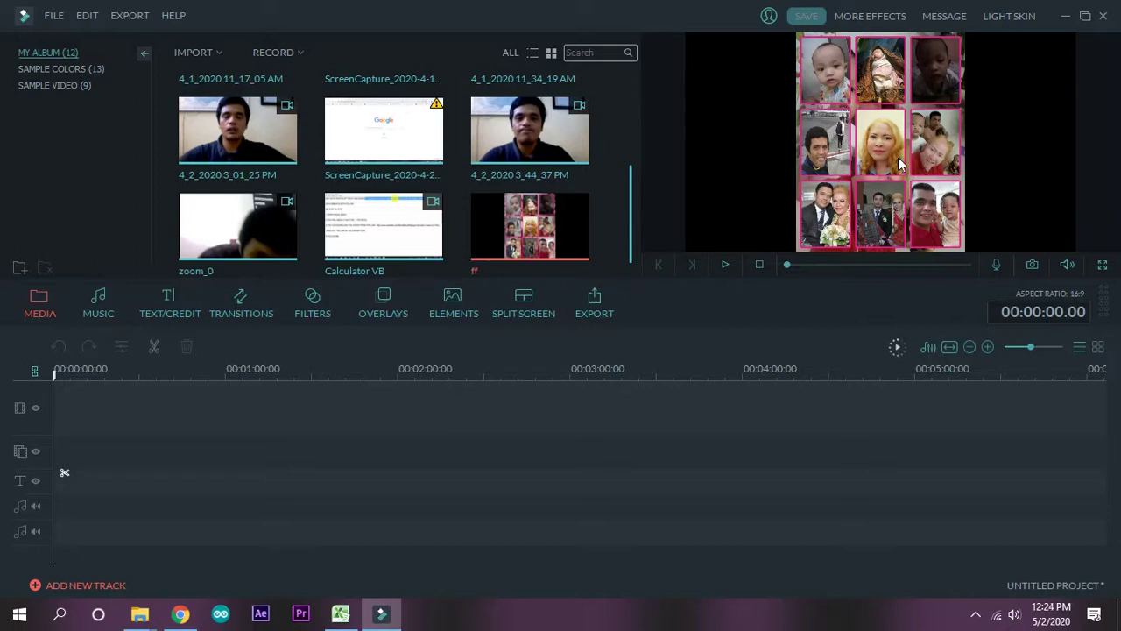
Place the ff photo at the start of the video track and preview it
{"action": "left_click", "coordinate": [529, 233]}
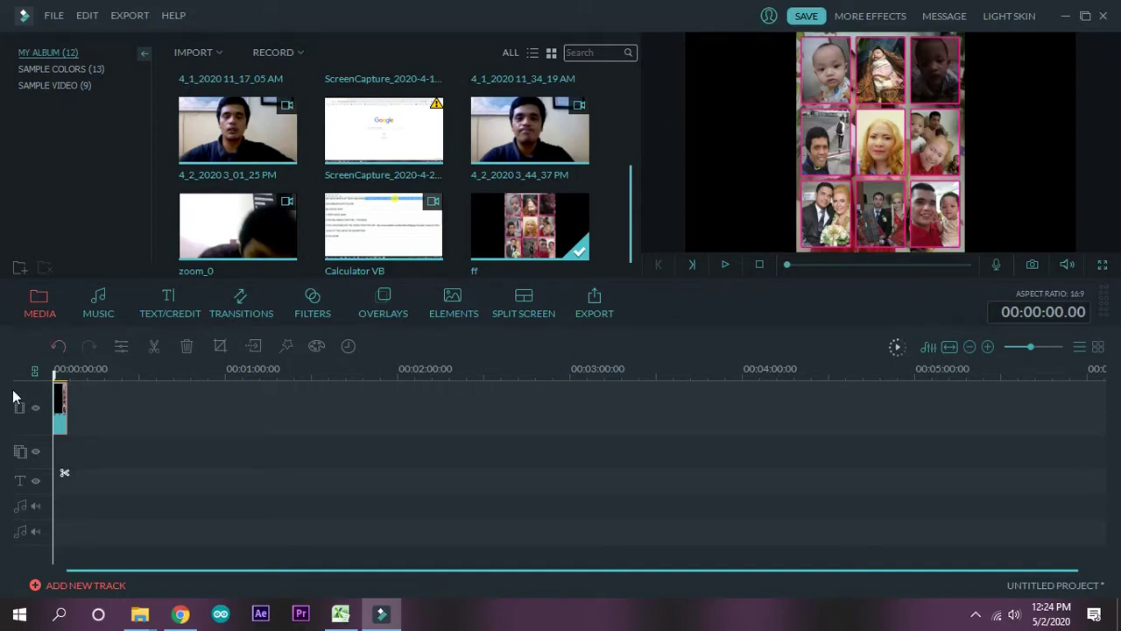
{"action": "left_click", "coordinate": [726, 265]}
Import the photo rr.jpg from New Volume (D:) into the media album
{"action": "left_click", "coordinate": [219, 51]}
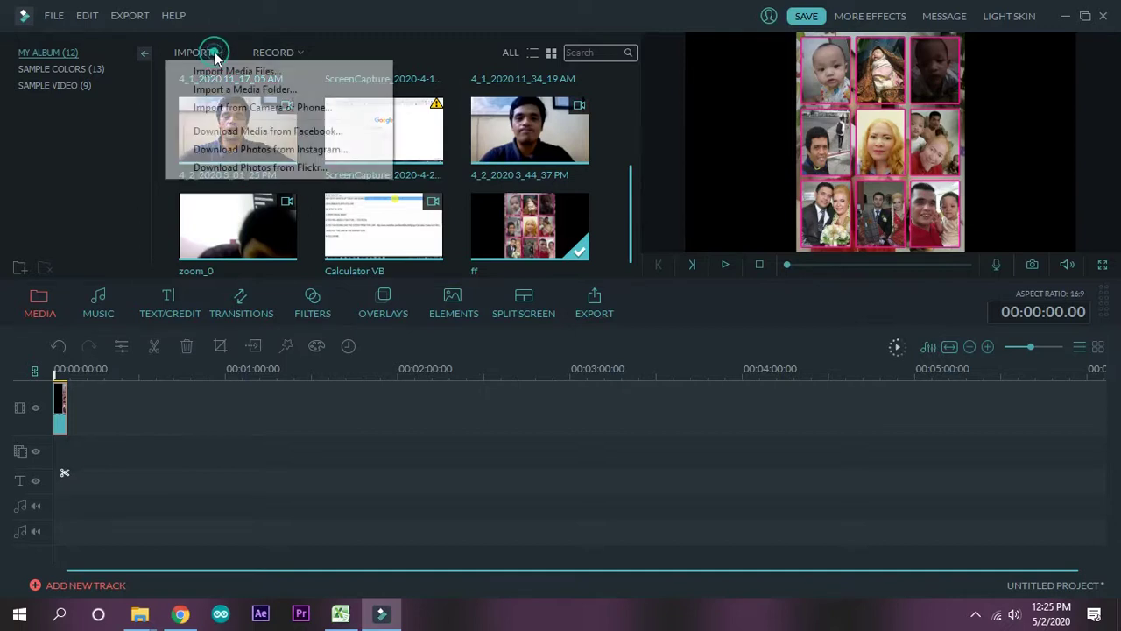
{"action": "left_click", "coordinate": [221, 72]}
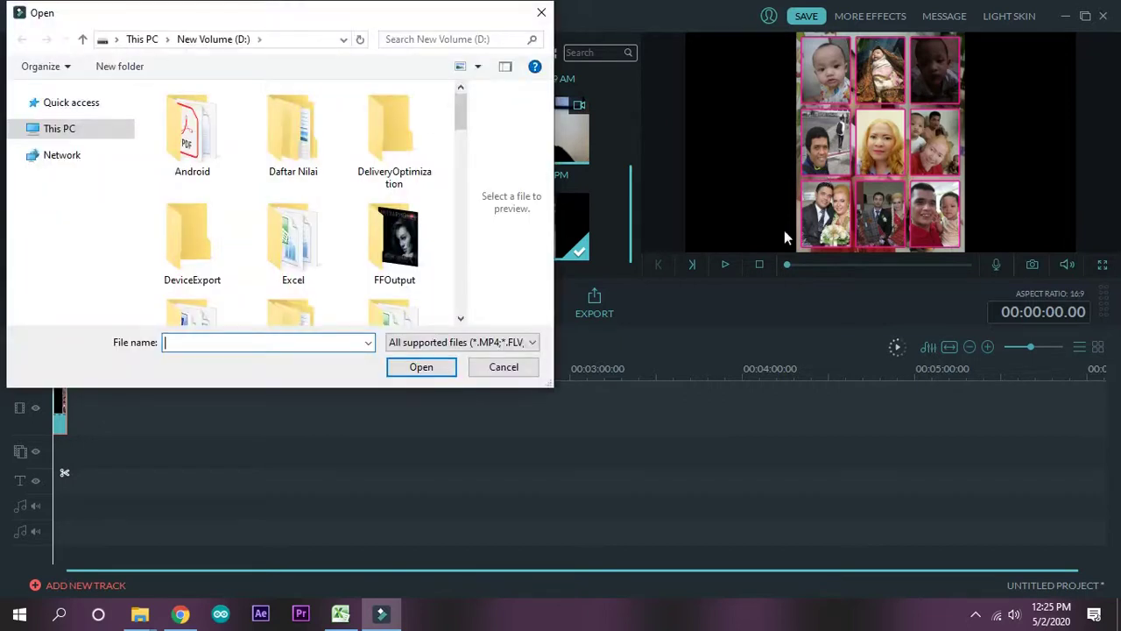
{"action": "left_click_drag", "start_coordinate": [462, 109], "coordinate": [477, 288]}
{"action": "left_click", "coordinate": [394, 195]}
{"action": "left_click", "coordinate": [430, 367]}
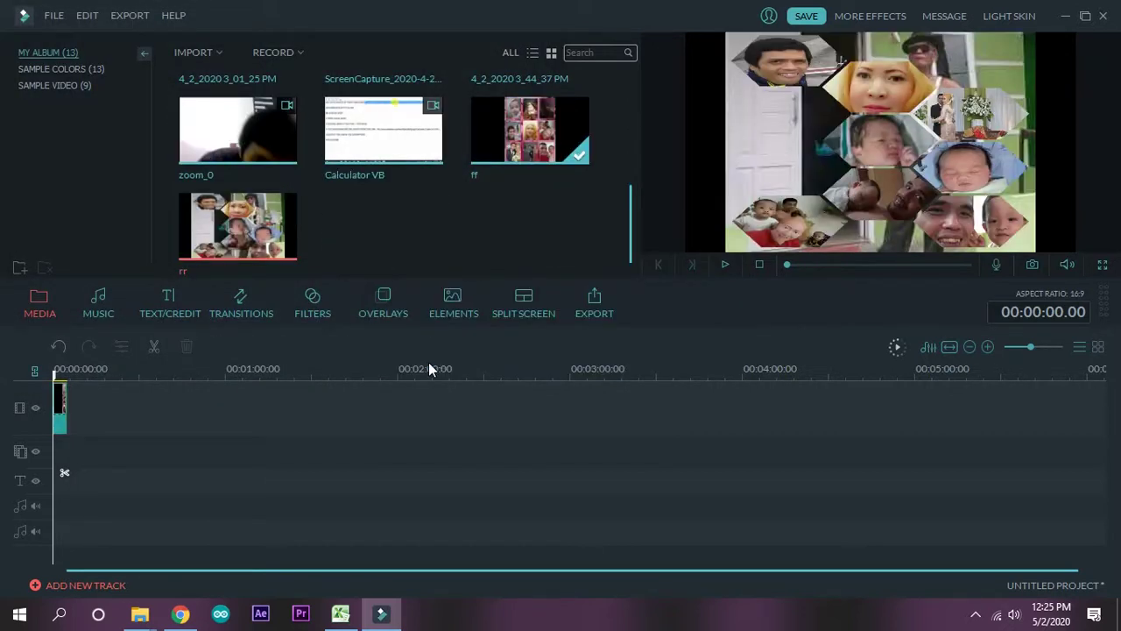
Move the playhead to the end of the ff clip at 00:00:05.00 and add the rr photo there
{"action": "mouse_move", "coordinate": [245, 235]}
{"action": "mouse_move", "coordinate": [62, 374]}
{"action": "left_mouse_down"}
{"action": "mouse_move", "coordinate": [115, 376]}
{"action": "mouse_move", "coordinate": [79, 391]}
{"action": "mouse_move", "coordinate": [47, 382]}
{"action": "left_mouse_up"}
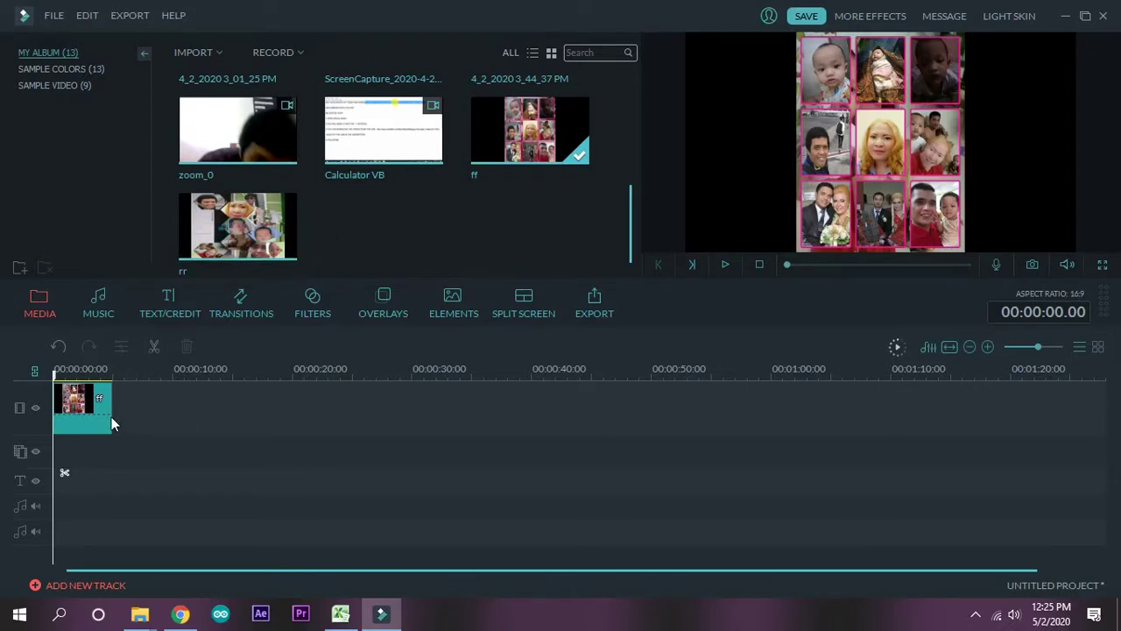
{"action": "left_click_drag", "start_coordinate": [54, 375], "coordinate": [118, 394]}
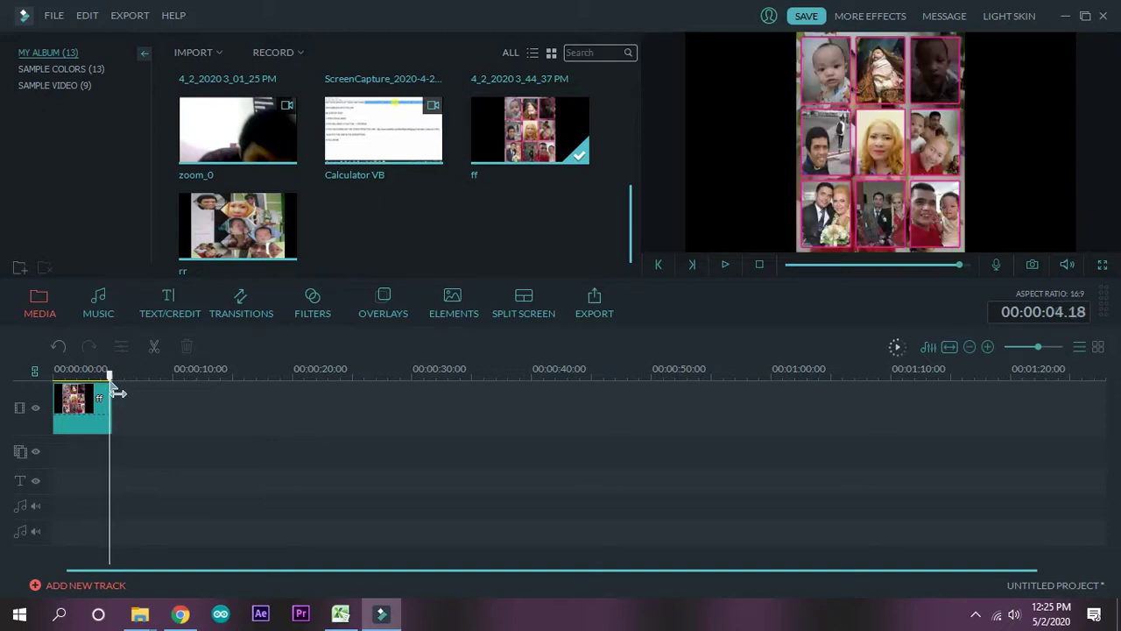
{"action": "left_click_drag", "start_coordinate": [118, 395], "coordinate": [120, 394]}
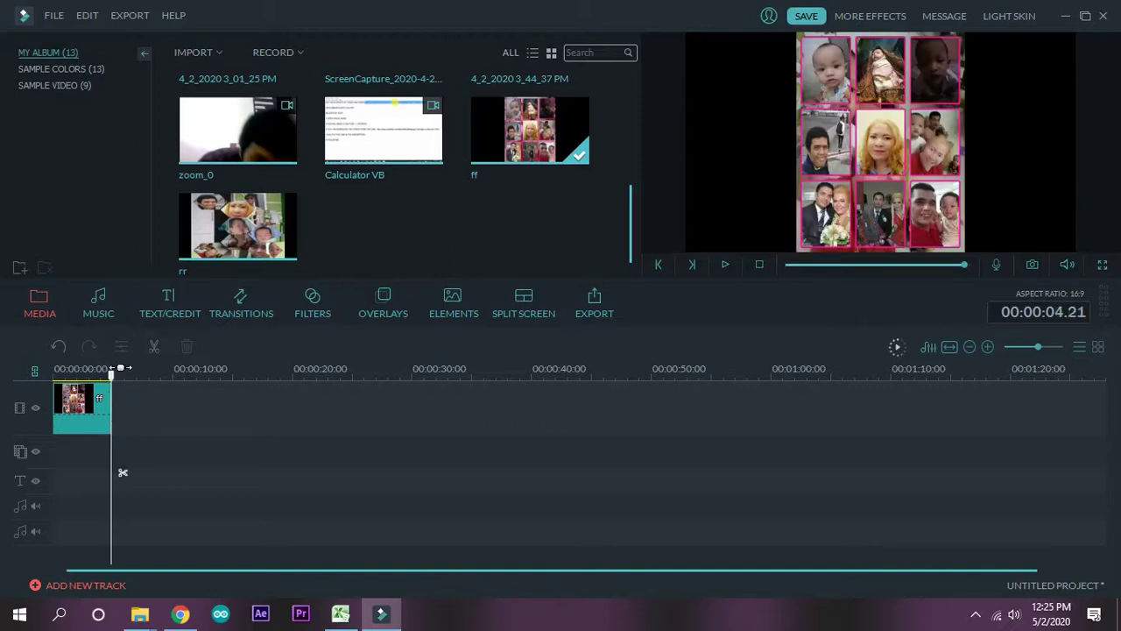
{"action": "left_click", "coordinate": [115, 379]}
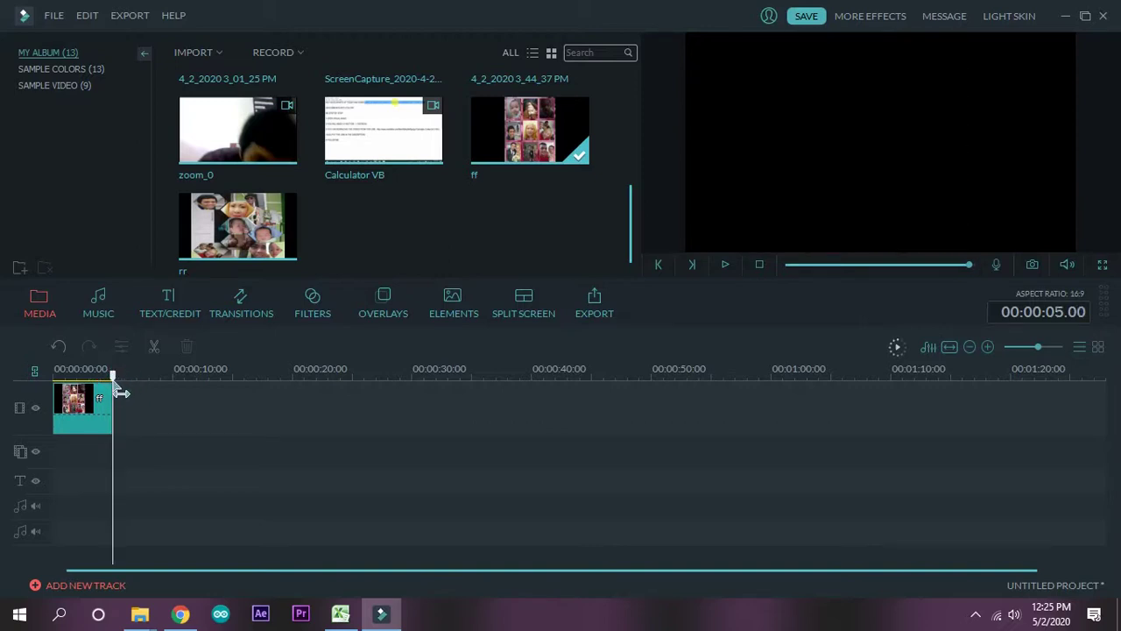
{"action": "left_click", "coordinate": [236, 233]}
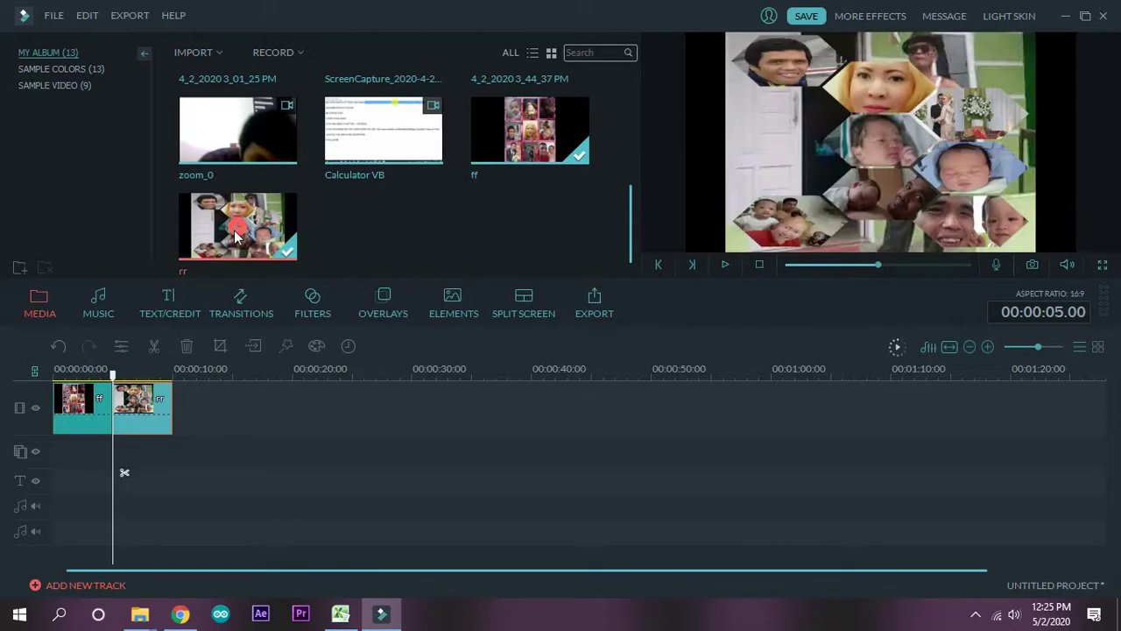
Delete the rr clip that follows the ff clip on the video track
{"action": "right_click", "coordinate": [147, 413]}
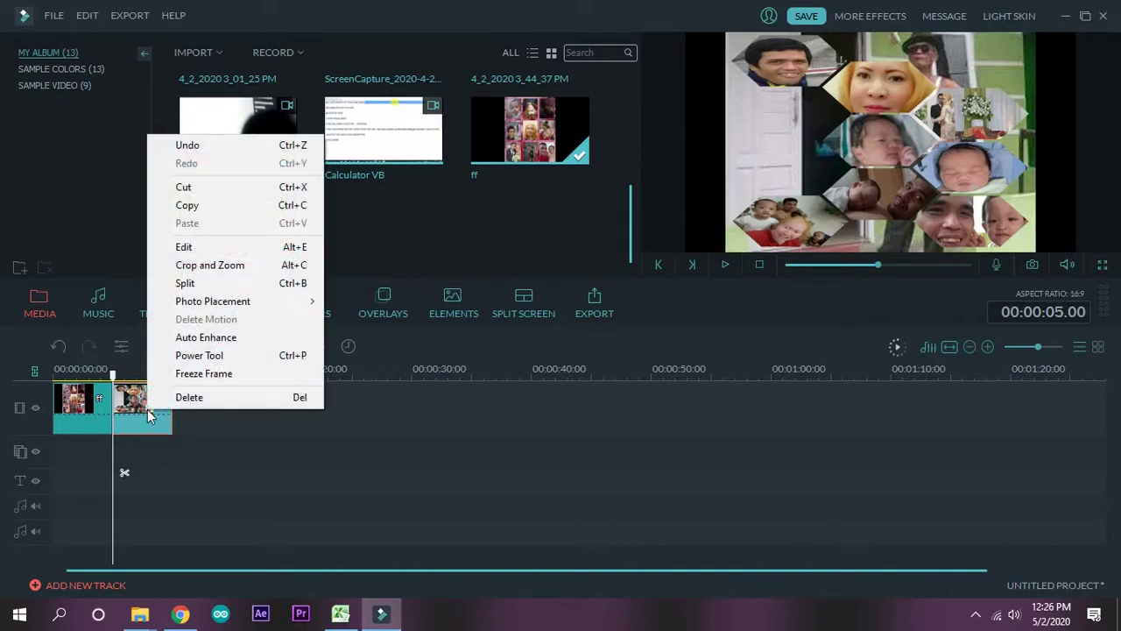
{"action": "left_click", "coordinate": [349, 404]}
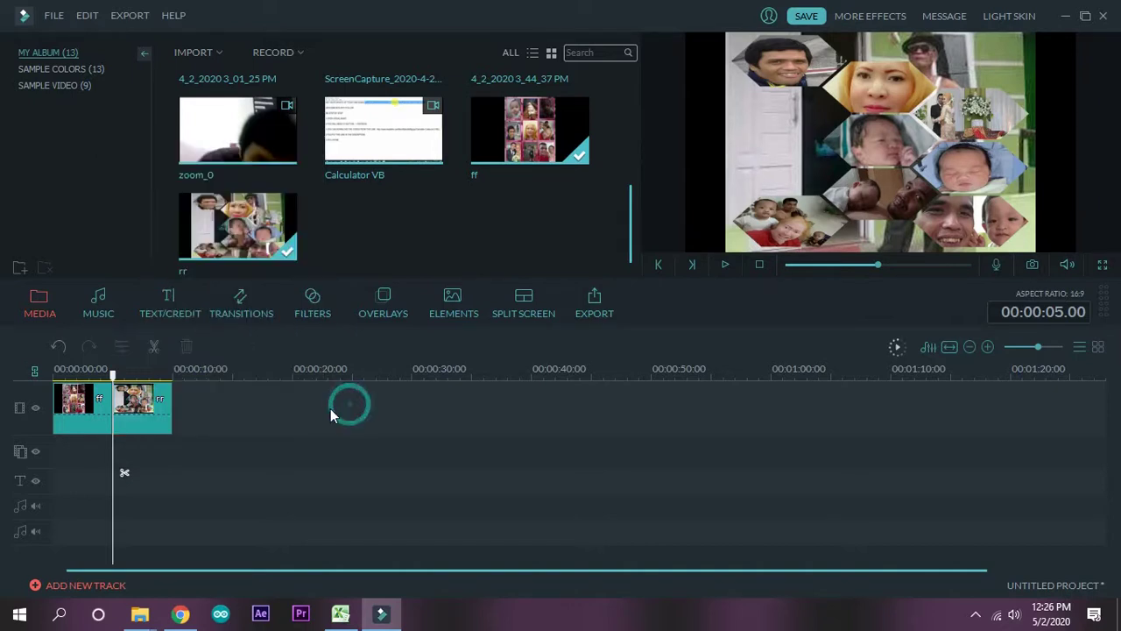
{"action": "left_click", "coordinate": [139, 420]}
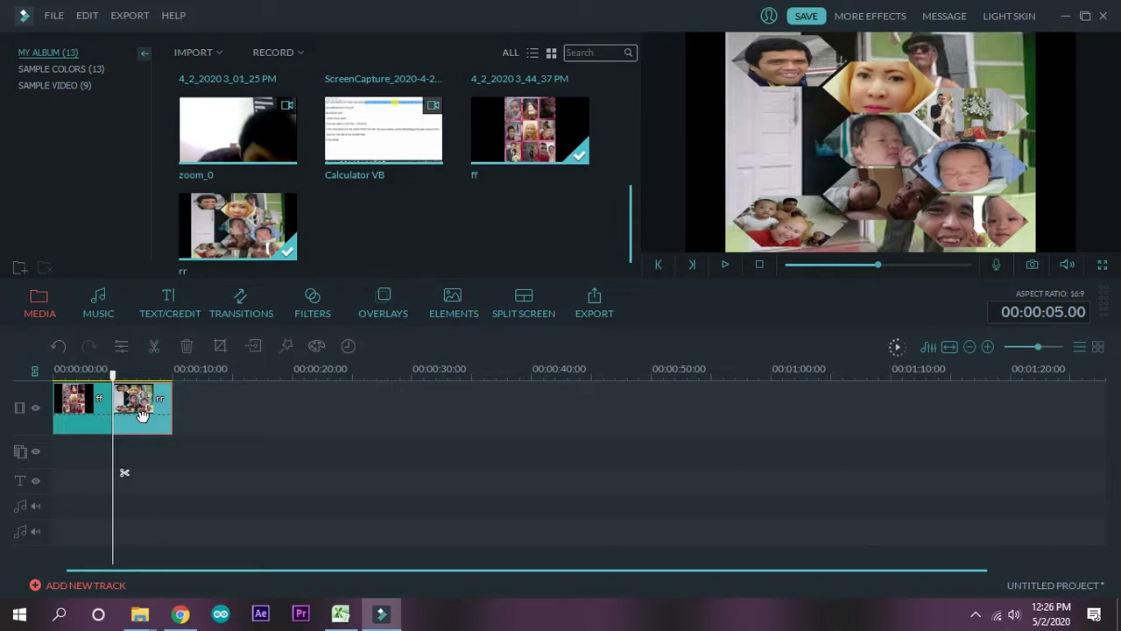
{"action": "left_click", "coordinate": [187, 347]}
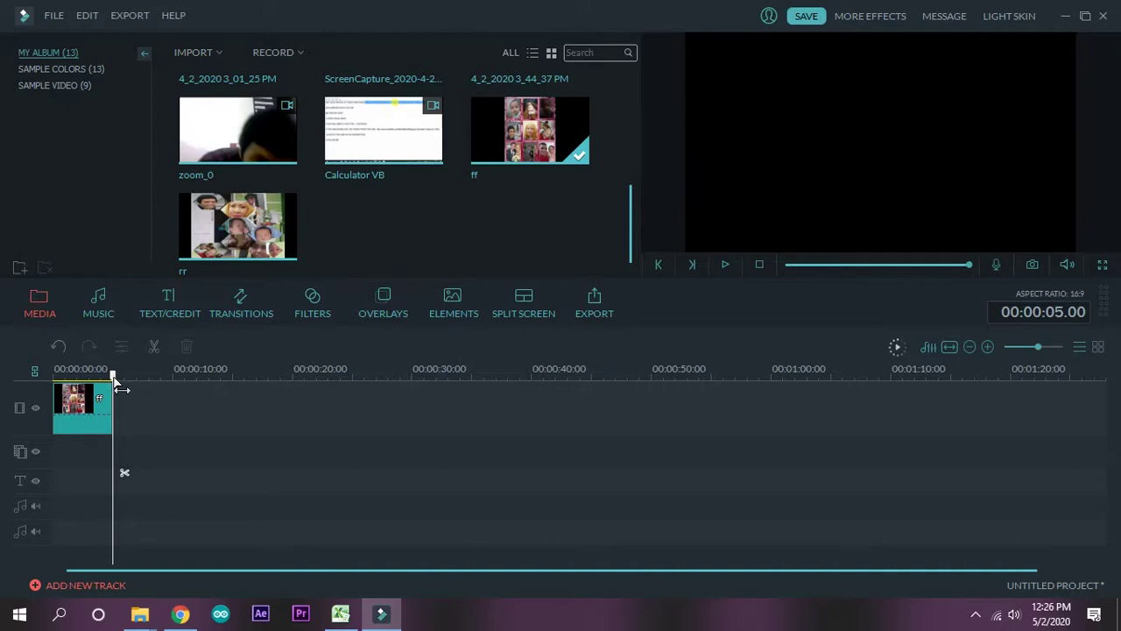
Insert the rr photo ahead of the ff clip at 00:00:00.00 and delete it from the track again
{"action": "left_click_drag", "start_coordinate": [121, 386], "coordinate": [51, 391]}
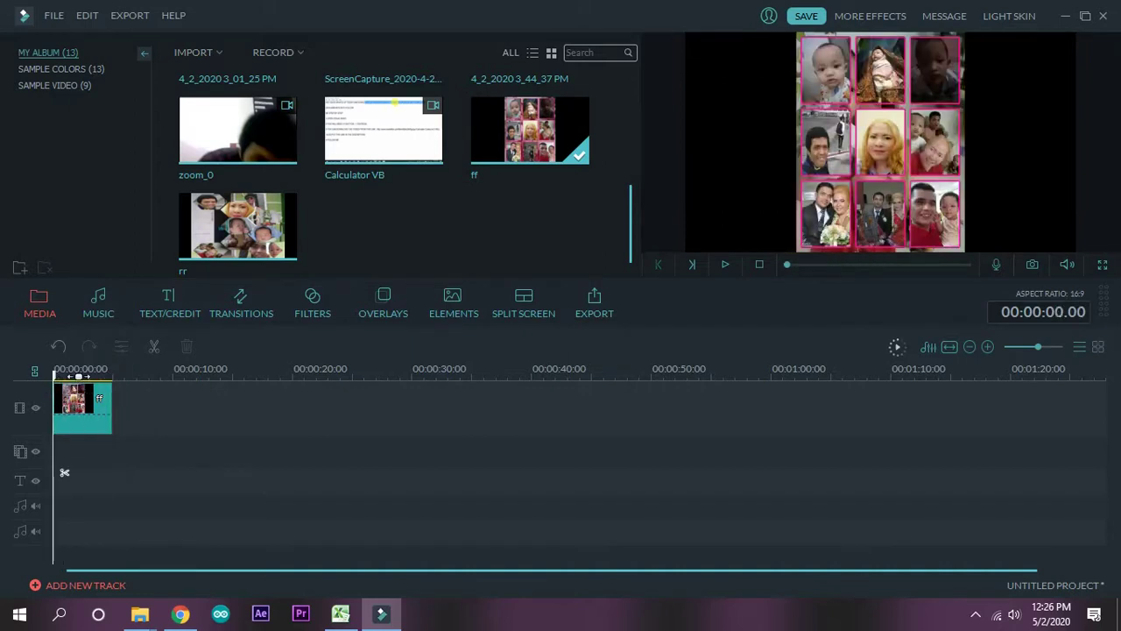
{"action": "left_click", "coordinate": [233, 232]}
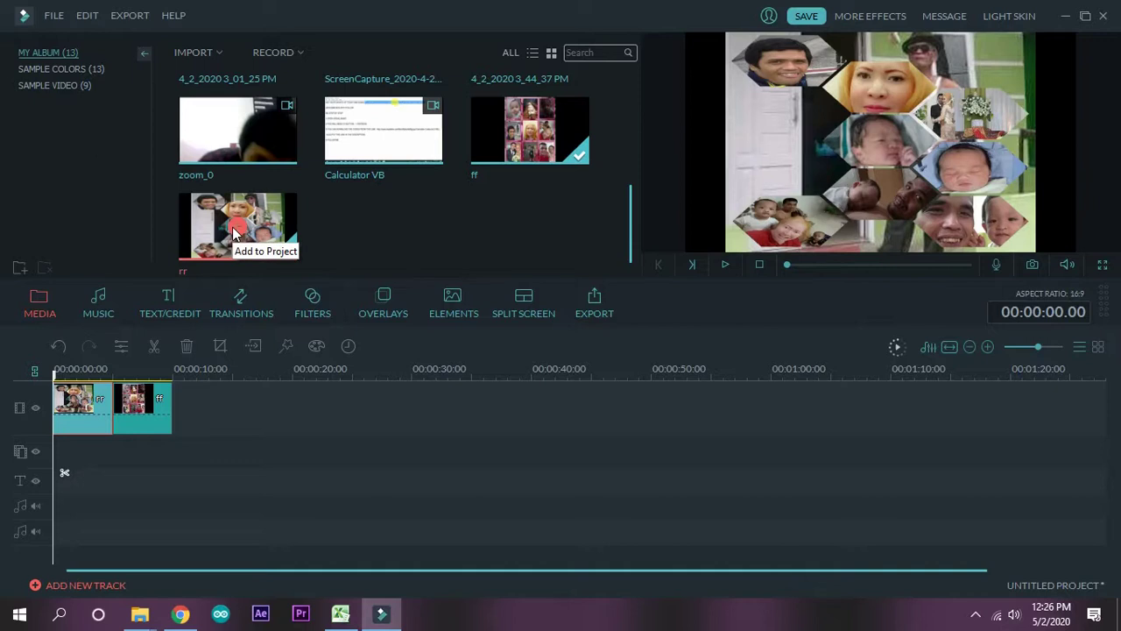
{"action": "left_click", "coordinate": [79, 434]}
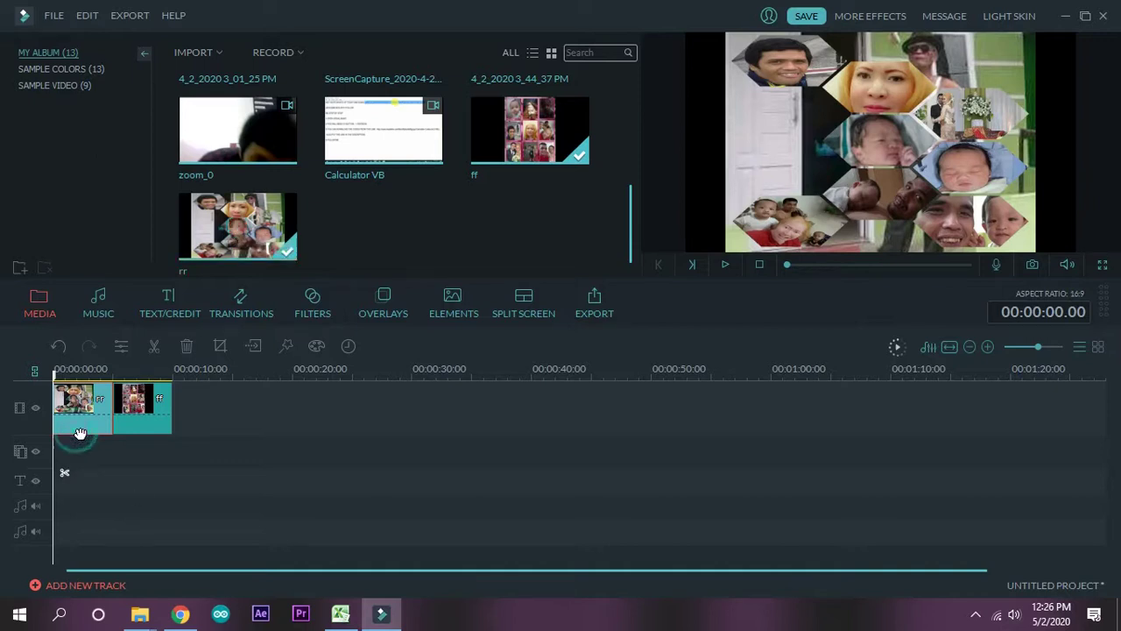
{"action": "right_click", "coordinate": [80, 433]}
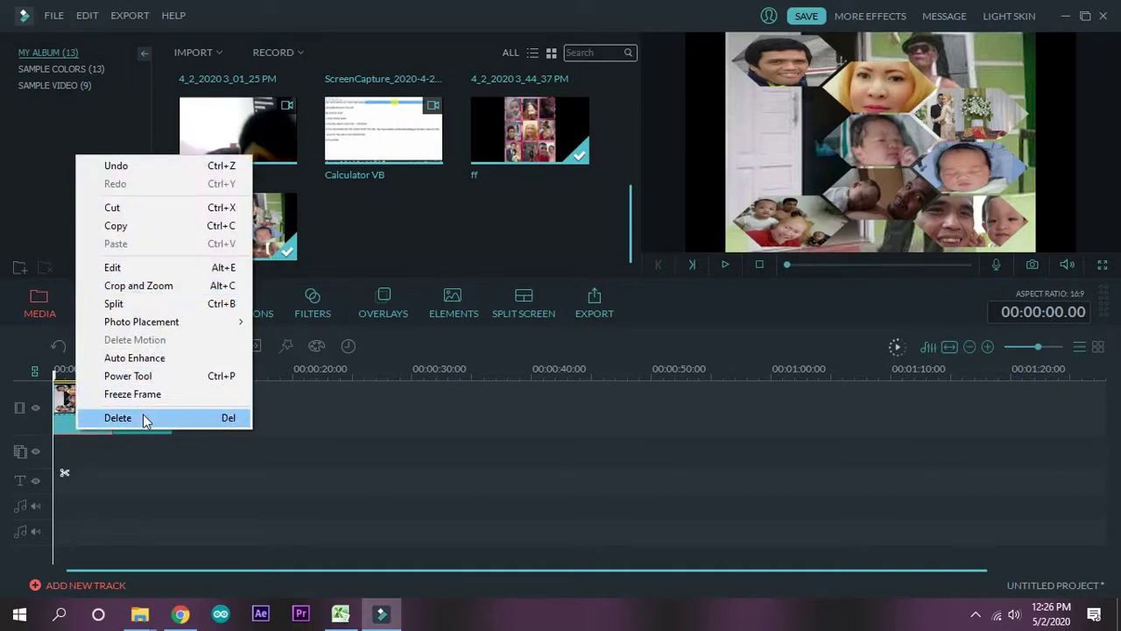
{"action": "left_click", "coordinate": [117, 418]}
Place the rr photo directly after the ff clip at 00:00:05.00 and play the two-photo sequence from the start
{"action": "left_click_drag", "start_coordinate": [54, 375], "coordinate": [180, 371]}
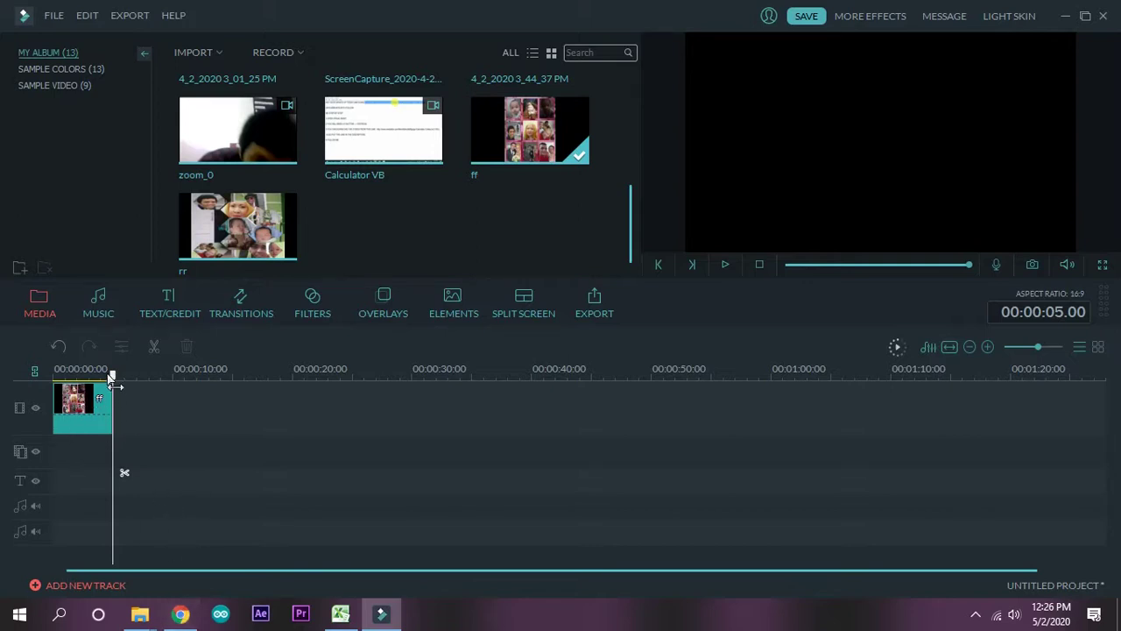
{"action": "left_click", "coordinate": [239, 229]}
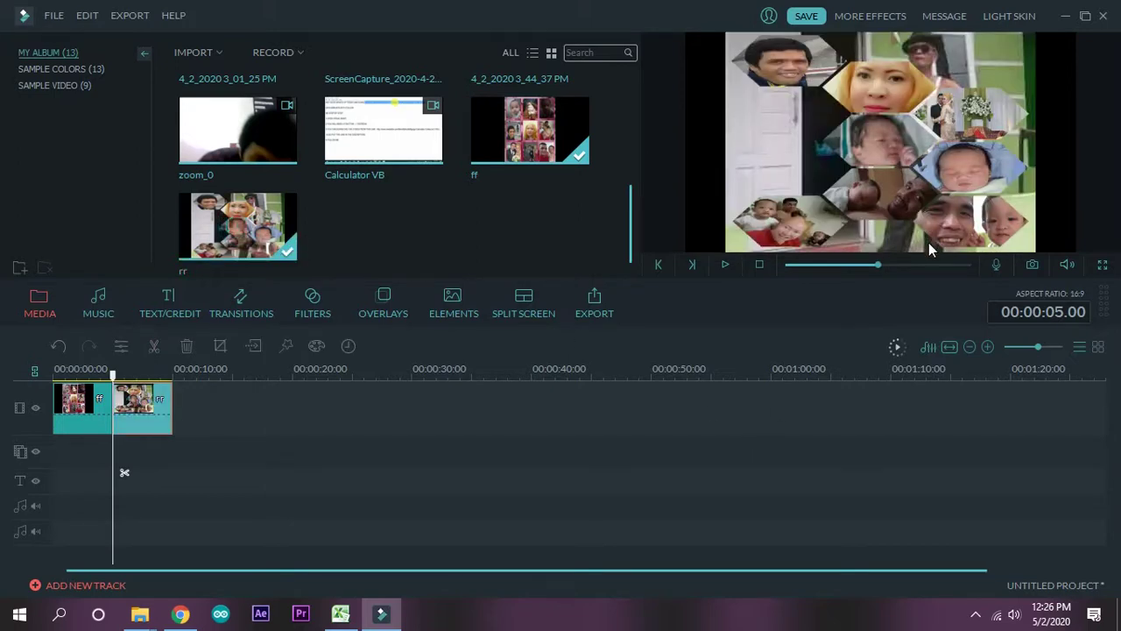
{"action": "left_click_drag", "start_coordinate": [878, 264], "coordinate": [736, 278]}
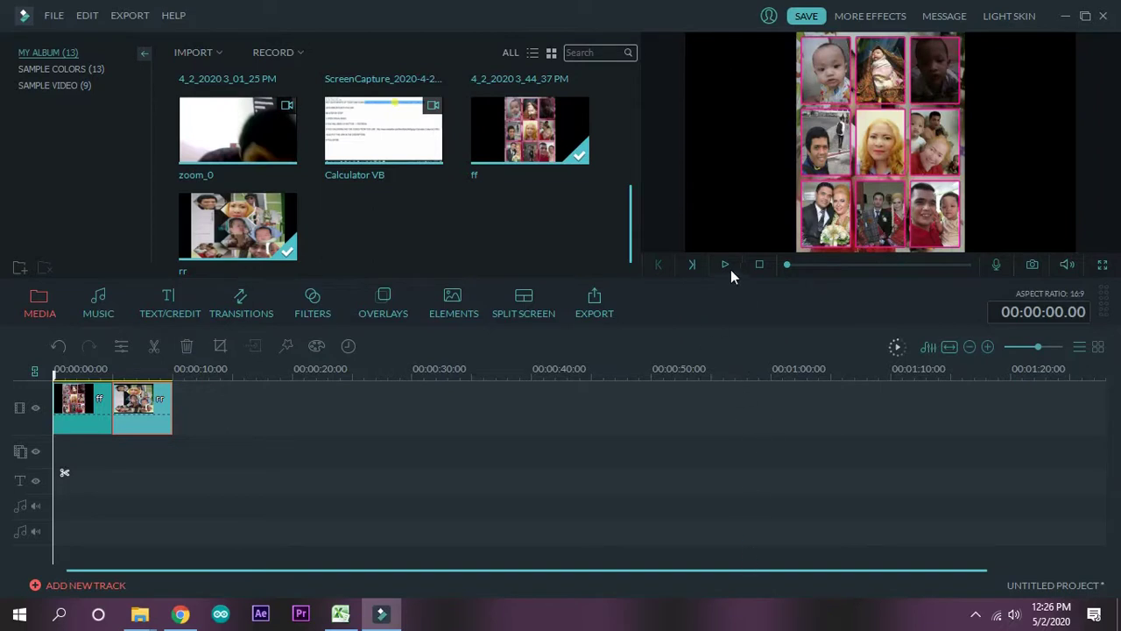
{"action": "left_click", "coordinate": [726, 264]}
{"action": "left_click_drag", "start_coordinate": [54, 375], "coordinate": [82, 375]}
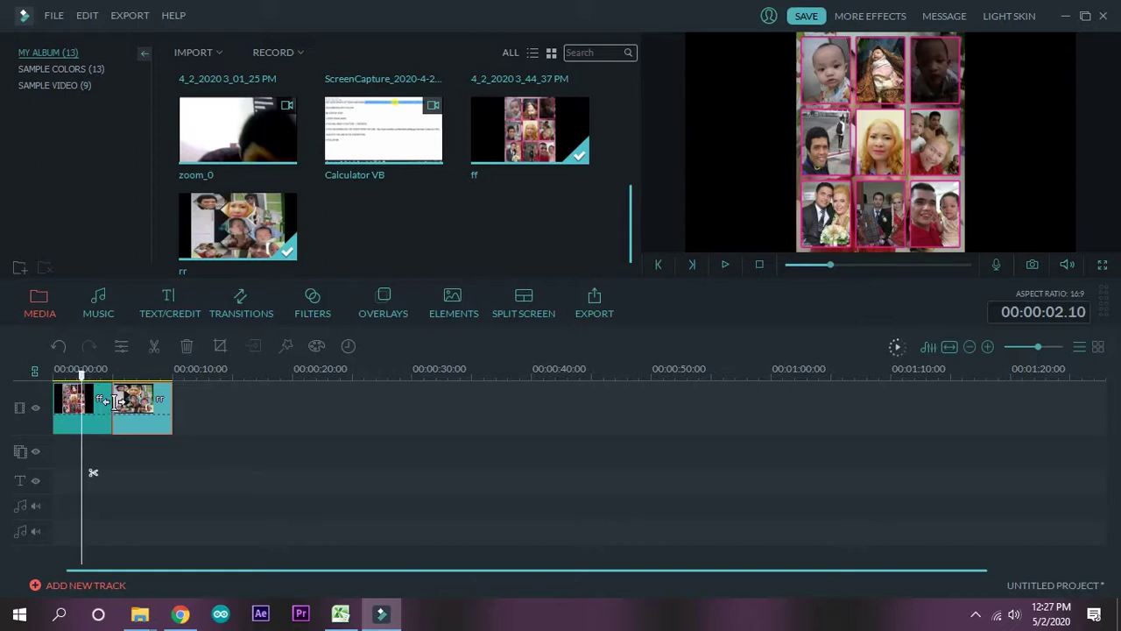
{"action": "left_click_drag", "start_coordinate": [82, 376], "coordinate": [44, 390]}
{"action": "key", "text": "space"}
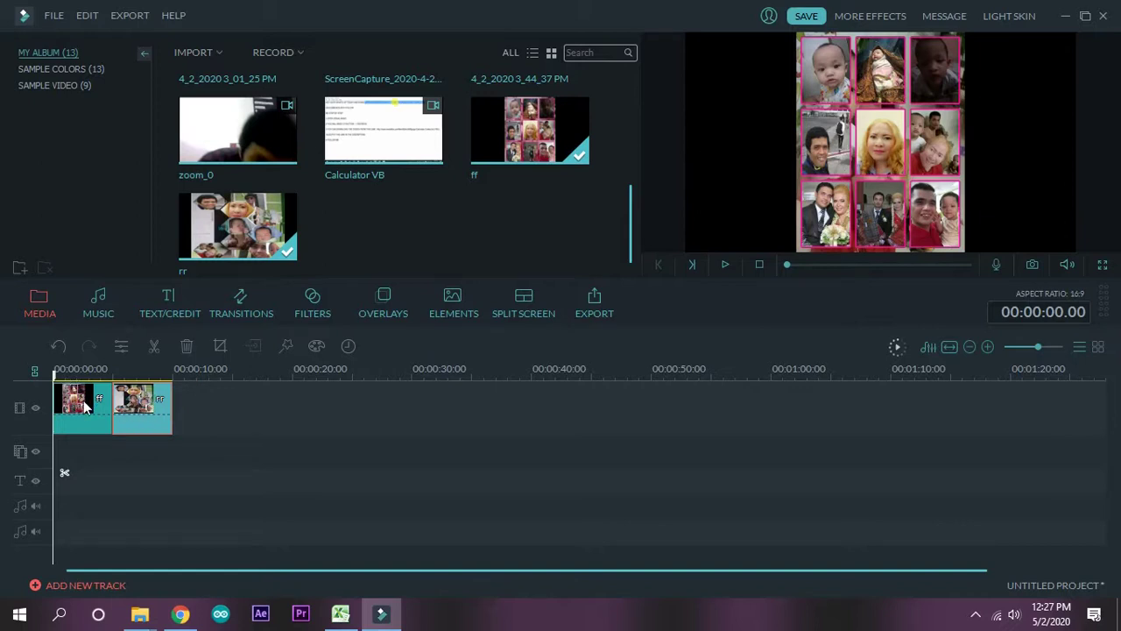
Shorten the rr clip to end at 00:00:06.04 and play the sequence from the start
{"action": "left_click_drag", "start_coordinate": [171, 405], "coordinate": [126, 421]}
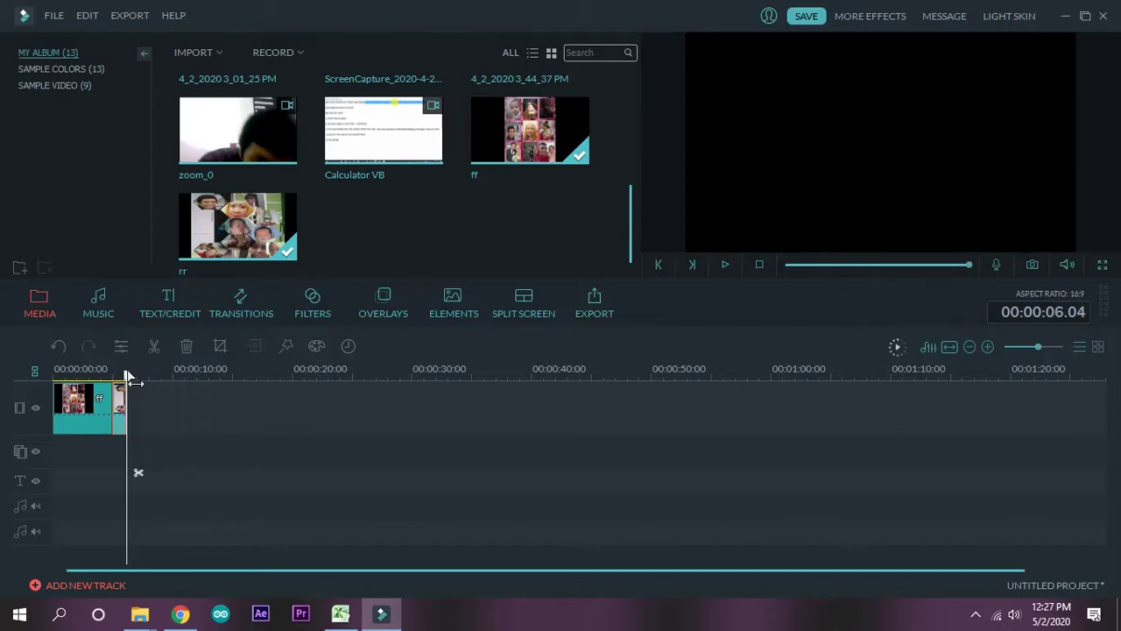
{"action": "left_click_drag", "start_coordinate": [127, 377], "coordinate": [68, 377]}
{"action": "key", "text": "space"}
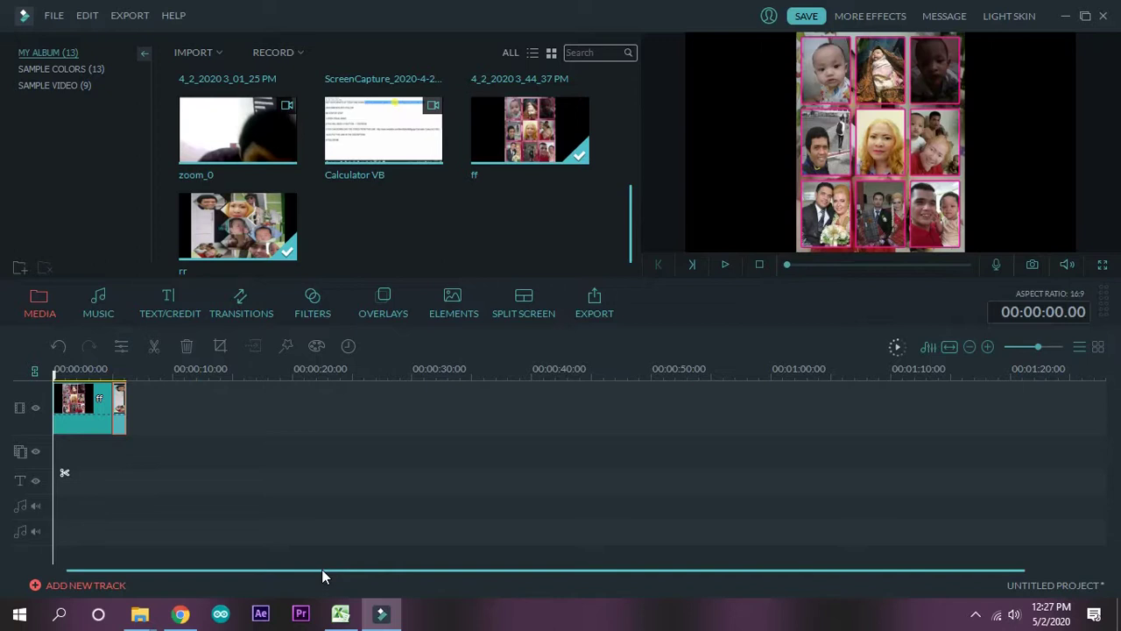
Extend the rr clip past the one-minute mark on the timeline and play part of the sequence
{"action": "left_click_drag", "start_coordinate": [120, 408], "coordinate": [7, 386]}
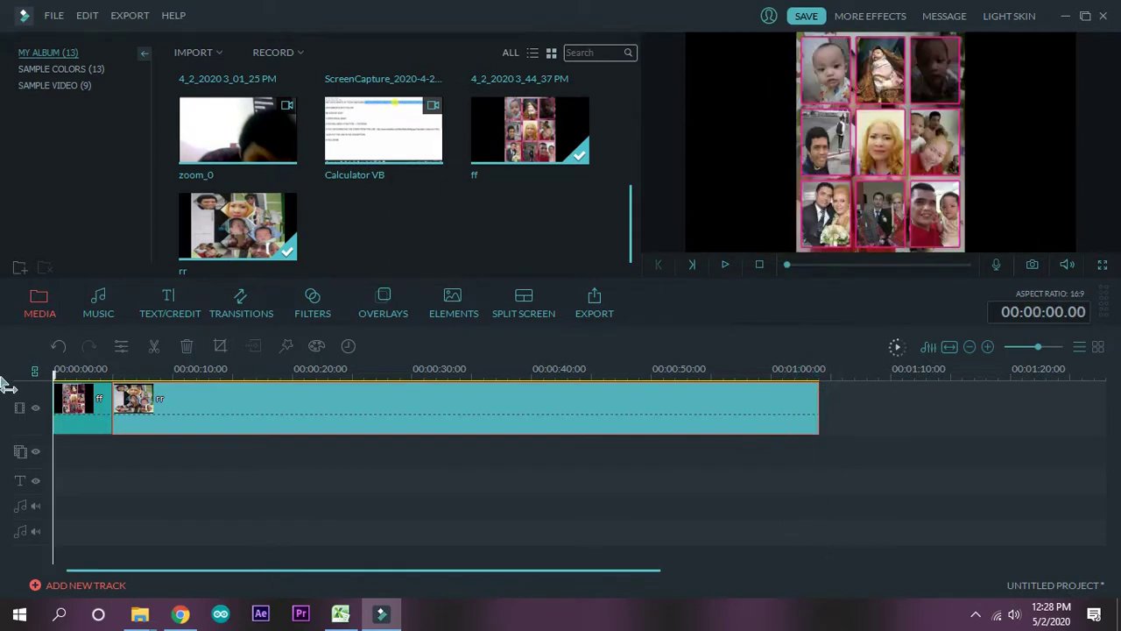
{"action": "key", "text": "space"}
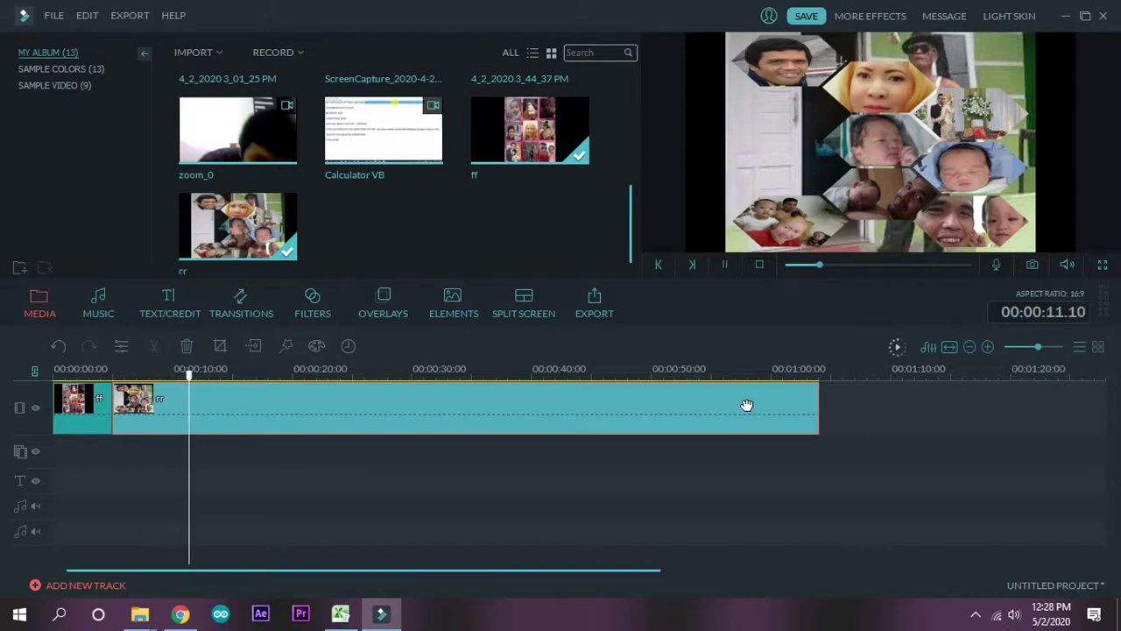
{"action": "key", "text": "space"}
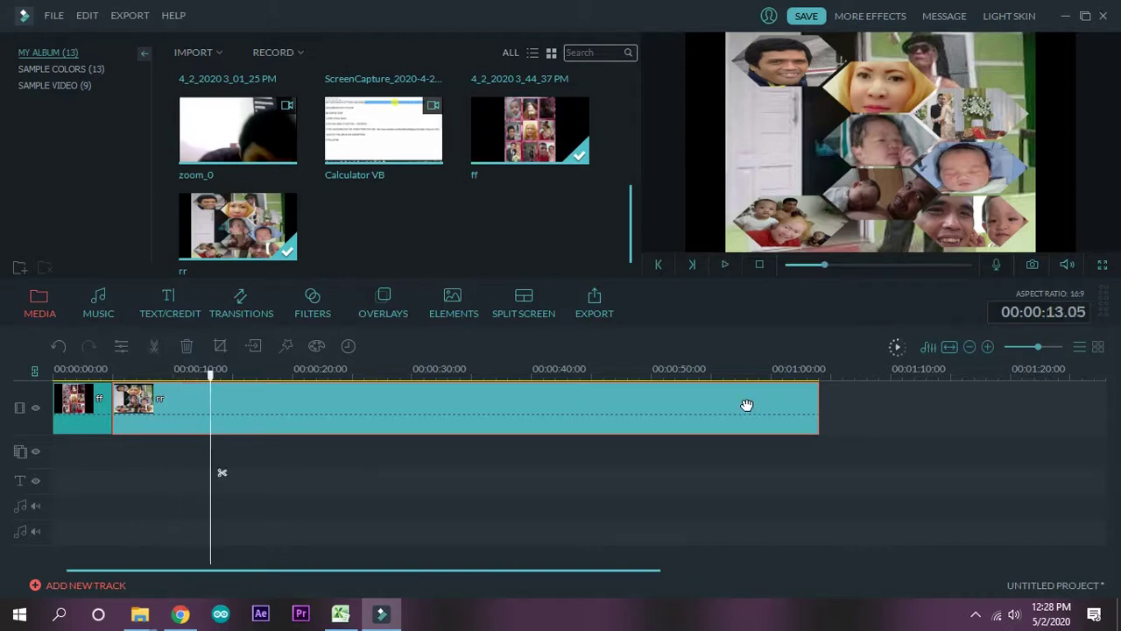
Trim the end of the rr clip back to 00:00:08.18 and deselect it
{"action": "left_click_drag", "start_coordinate": [815, 399], "coordinate": [155, 398]}
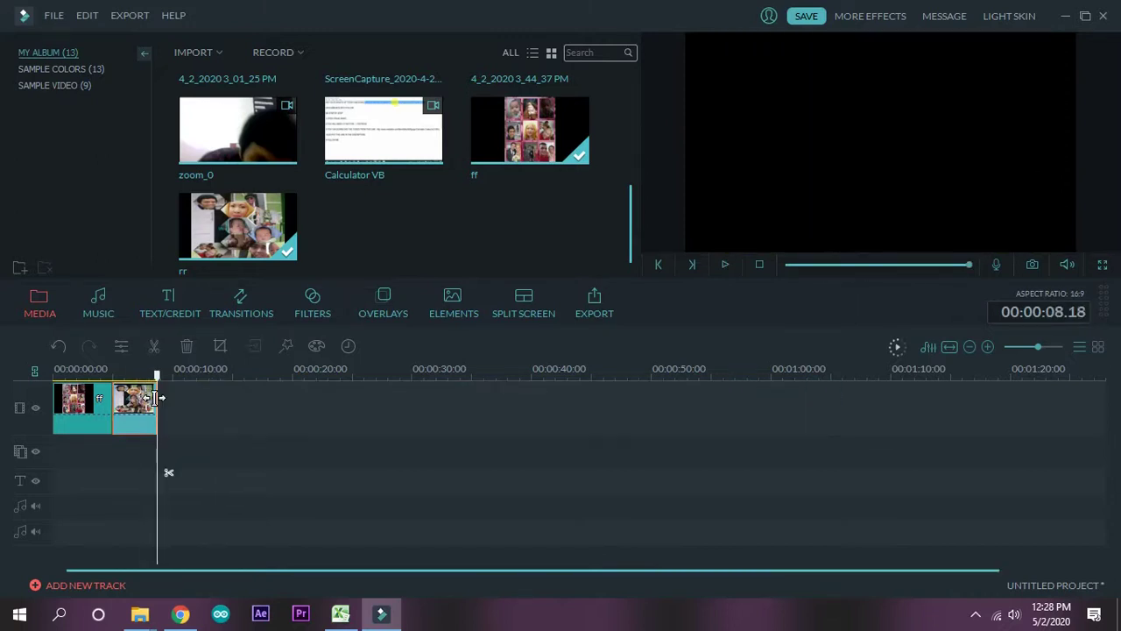
{"action": "left_click", "coordinate": [293, 434]}
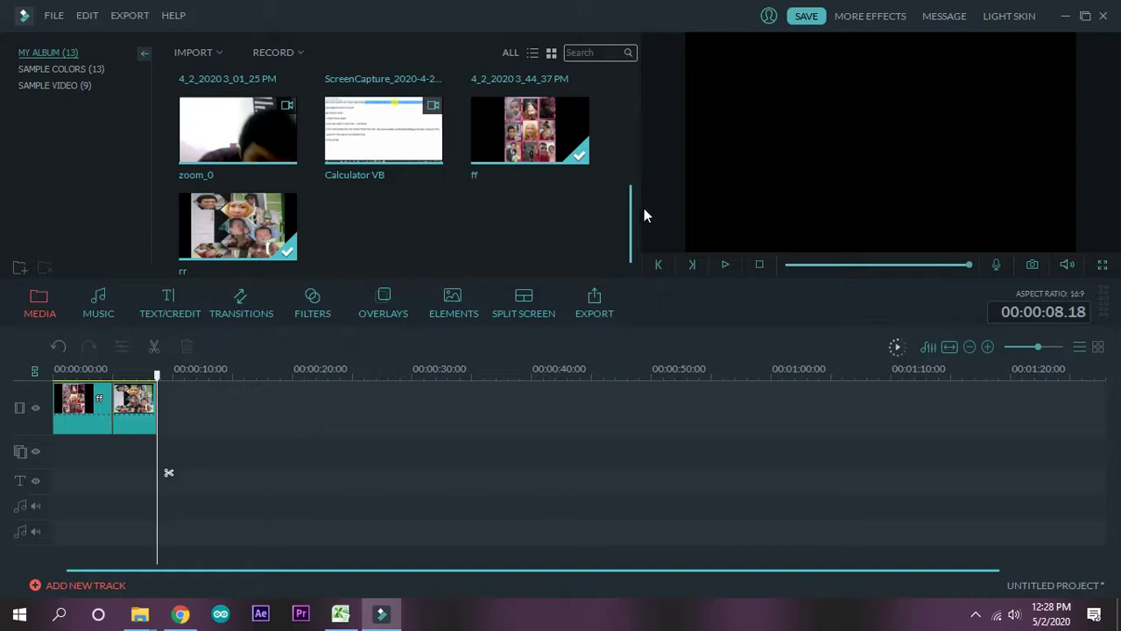
Import the media file JCE MediaBOX tutorial.mp4 from the File > Video folder on drive D
{"action": "left_click_drag", "start_coordinate": [631, 207], "coordinate": [631, 96]}
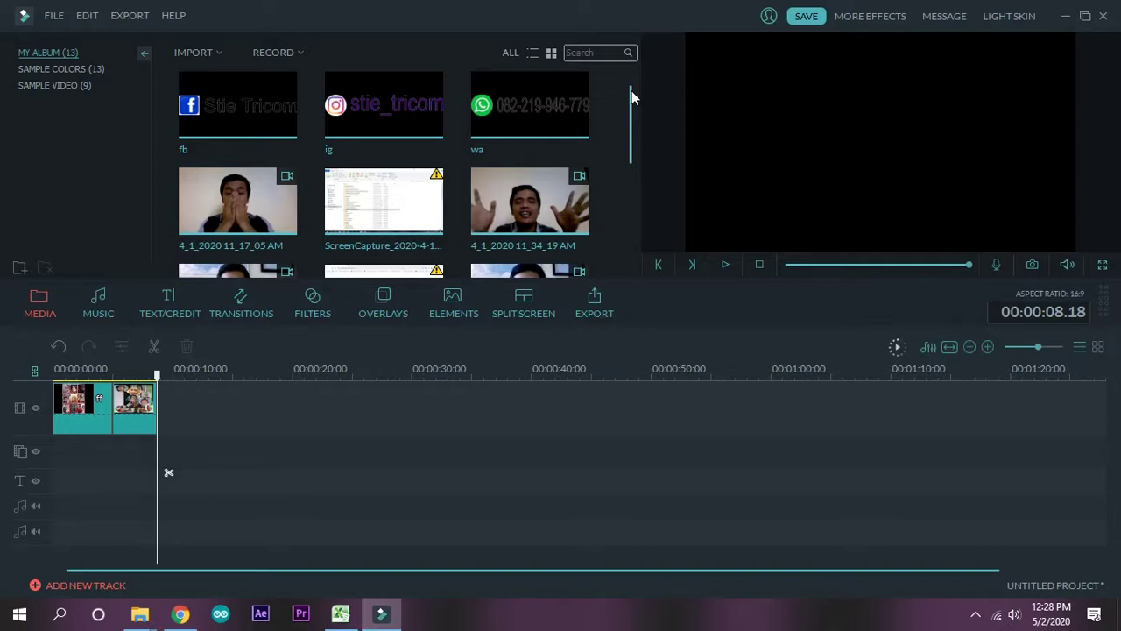
{"action": "left_click", "coordinate": [223, 53]}
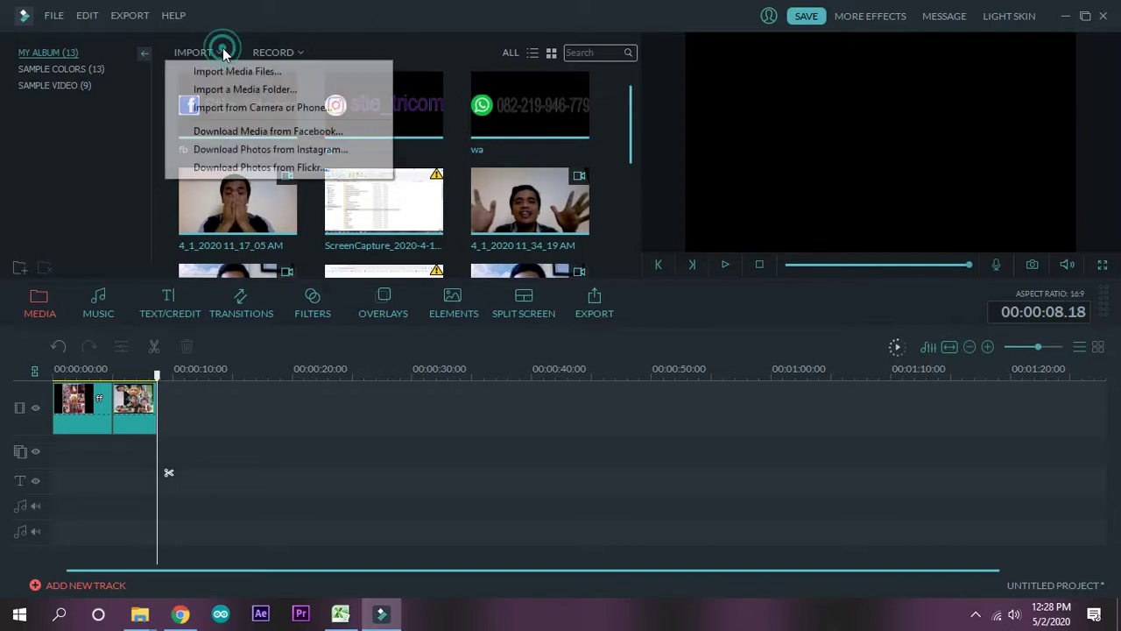
{"action": "left_click", "coordinate": [232, 74]}
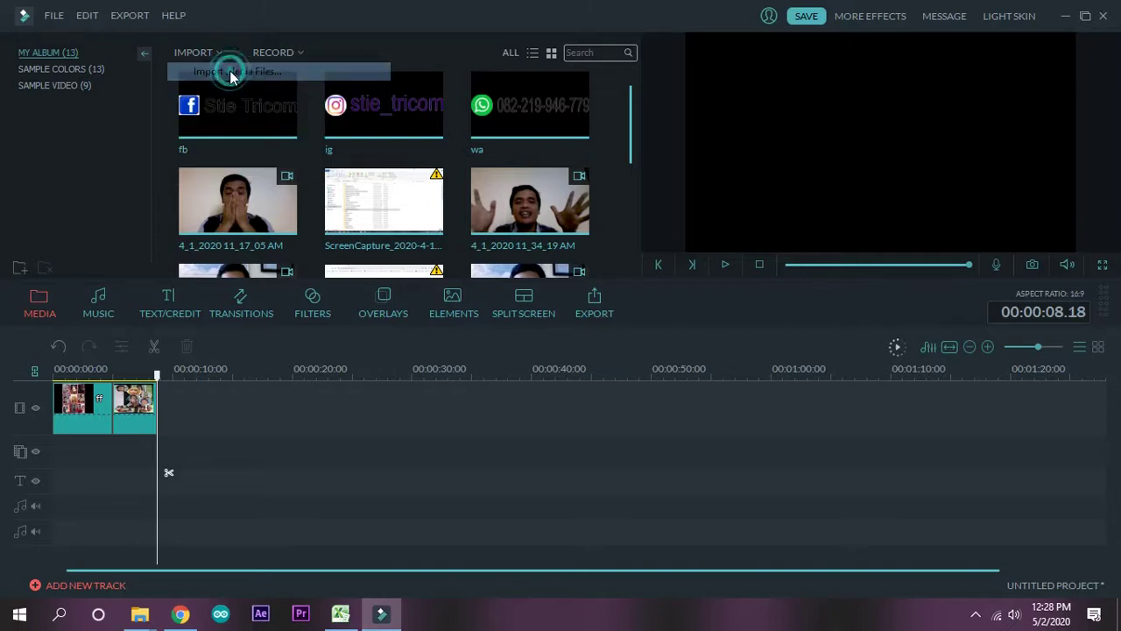
{"action": "left_click_drag", "start_coordinate": [466, 112], "coordinate": [463, 235]}
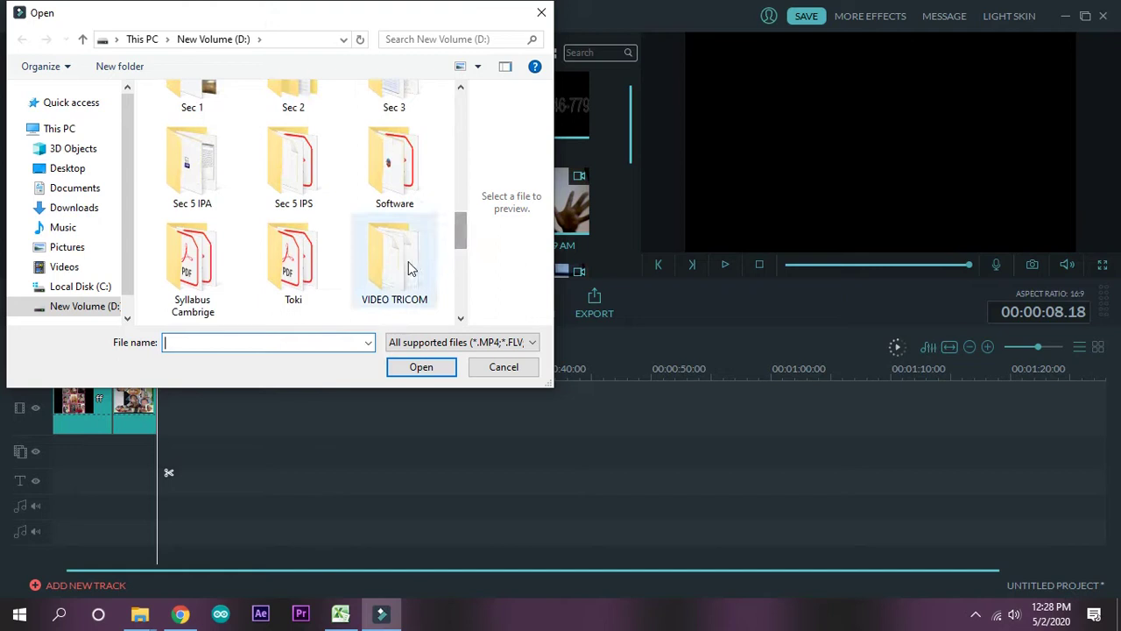
{"action": "left_click_drag", "start_coordinate": [456, 227], "coordinate": [456, 161]}
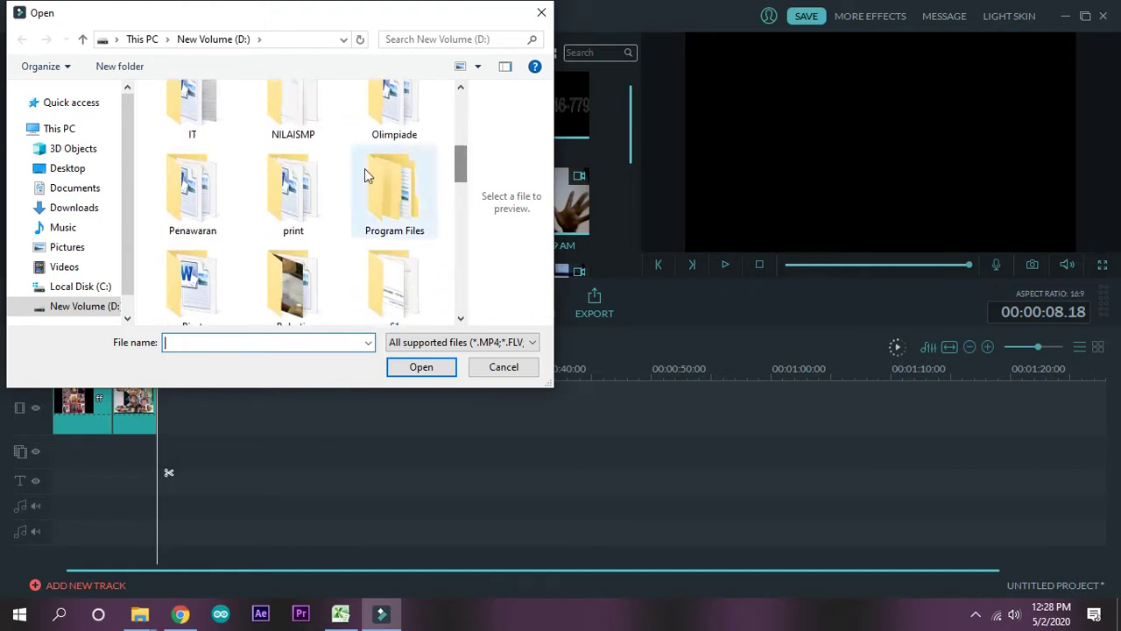
{"action": "mouse_move", "coordinate": [462, 171]}
{"action": "left_mouse_down"}
{"action": "mouse_move", "coordinate": [458, 100]}
{"action": "mouse_move", "coordinate": [457, 159]}
{"action": "mouse_move", "coordinate": [456, 149]}
{"action": "left_mouse_up"}
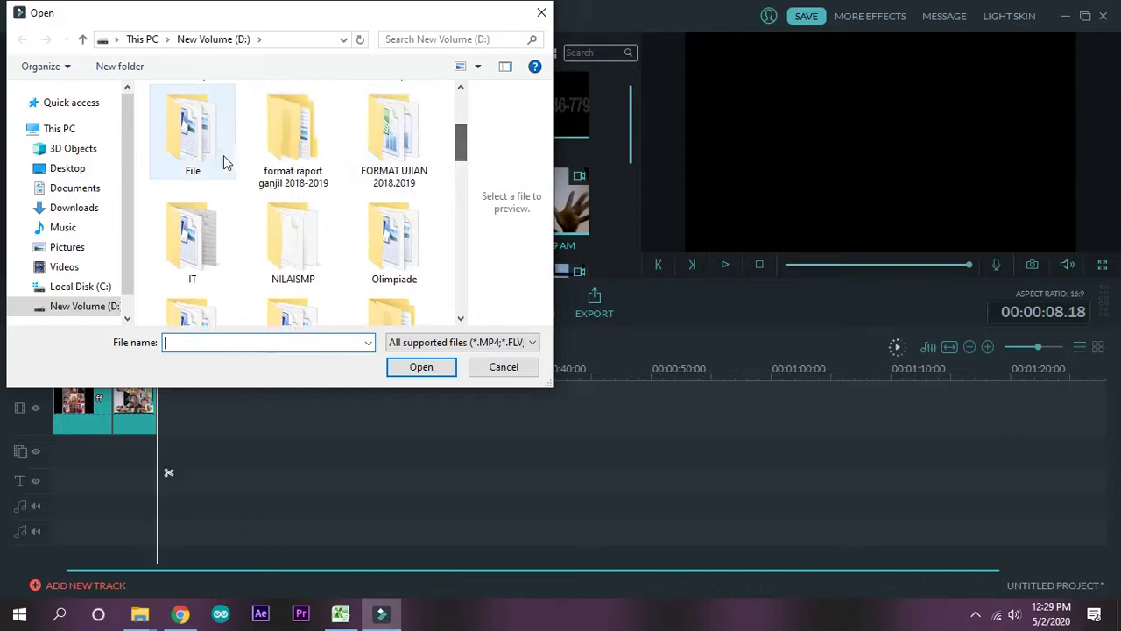
{"action": "double_click", "coordinate": [193, 131]}
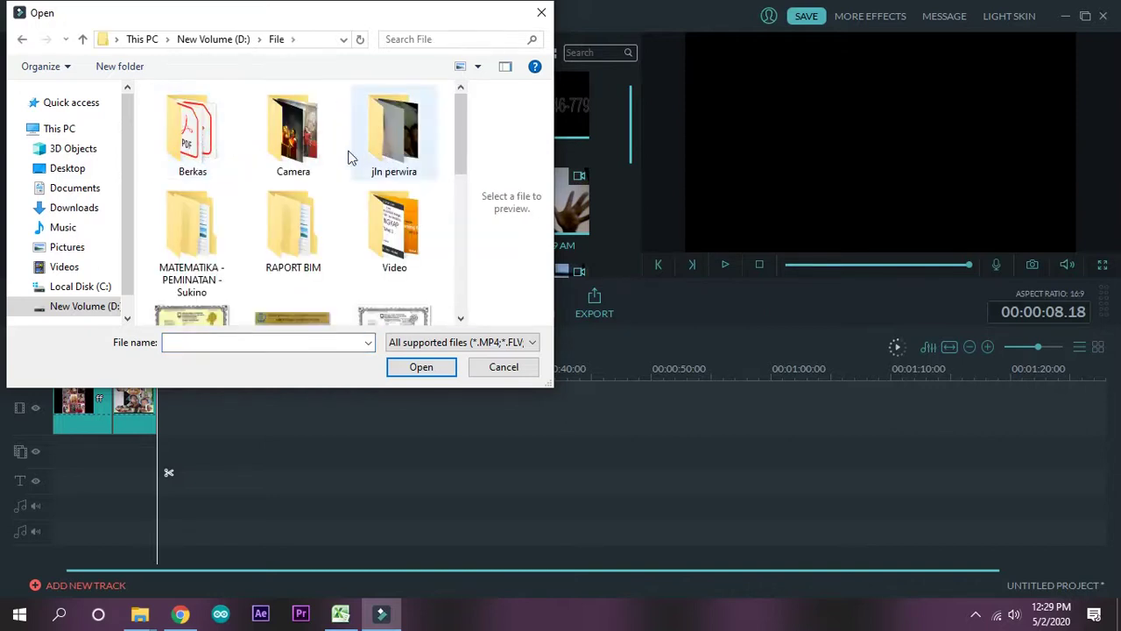
{"action": "left_click", "coordinate": [397, 230]}
{"action": "double_click", "coordinate": [396, 230]}
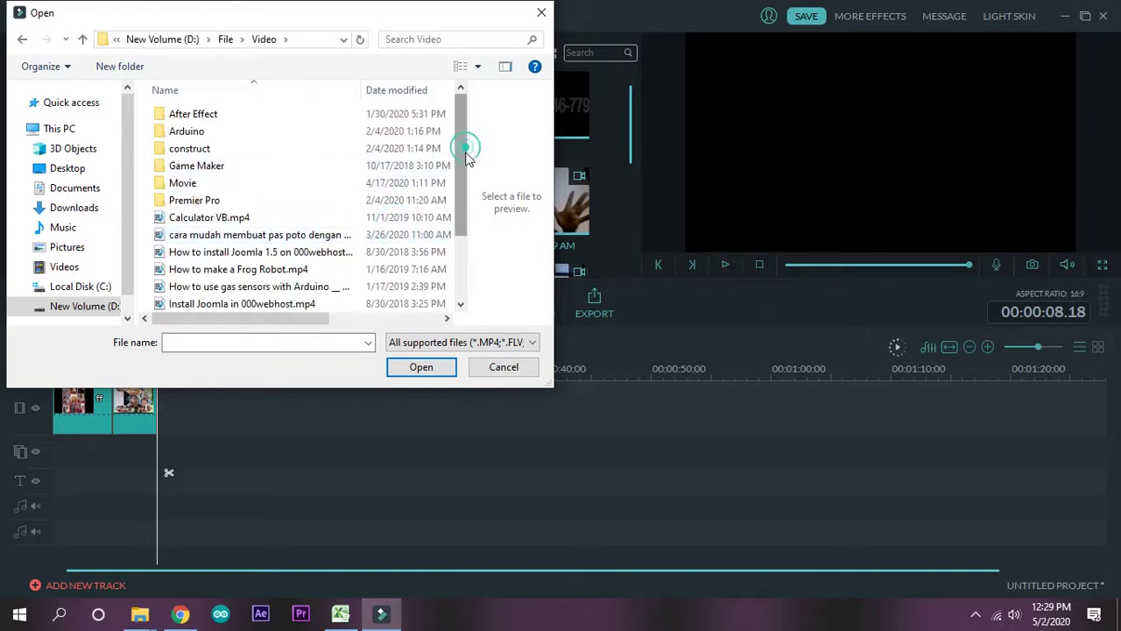
{"action": "left_click_drag", "start_coordinate": [466, 151], "coordinate": [466, 201]}
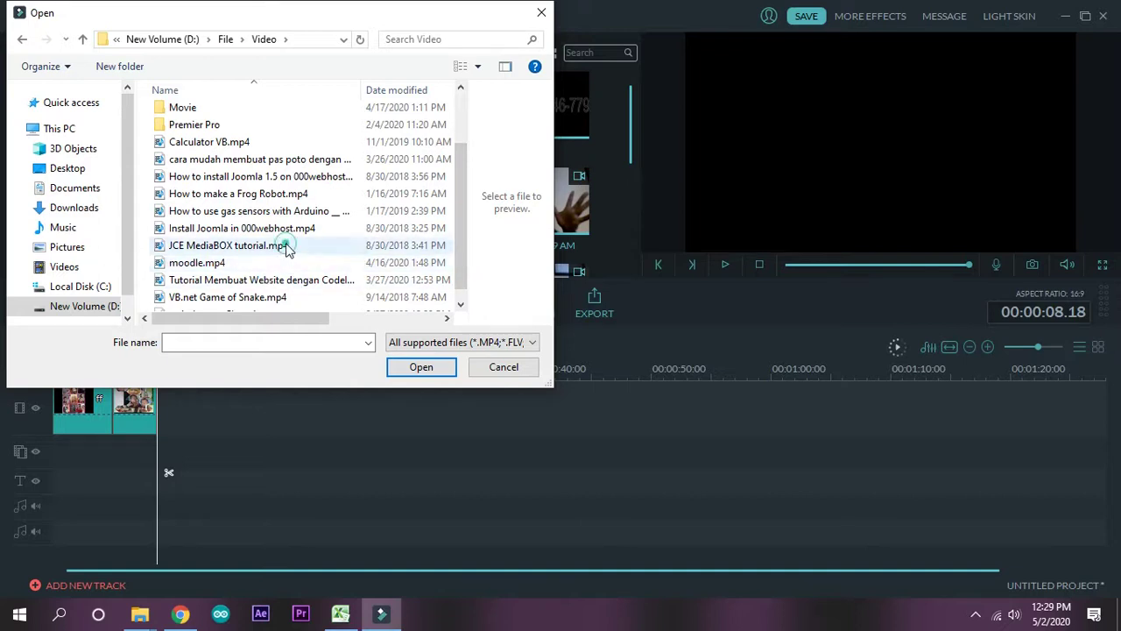
{"action": "left_click", "coordinate": [288, 247]}
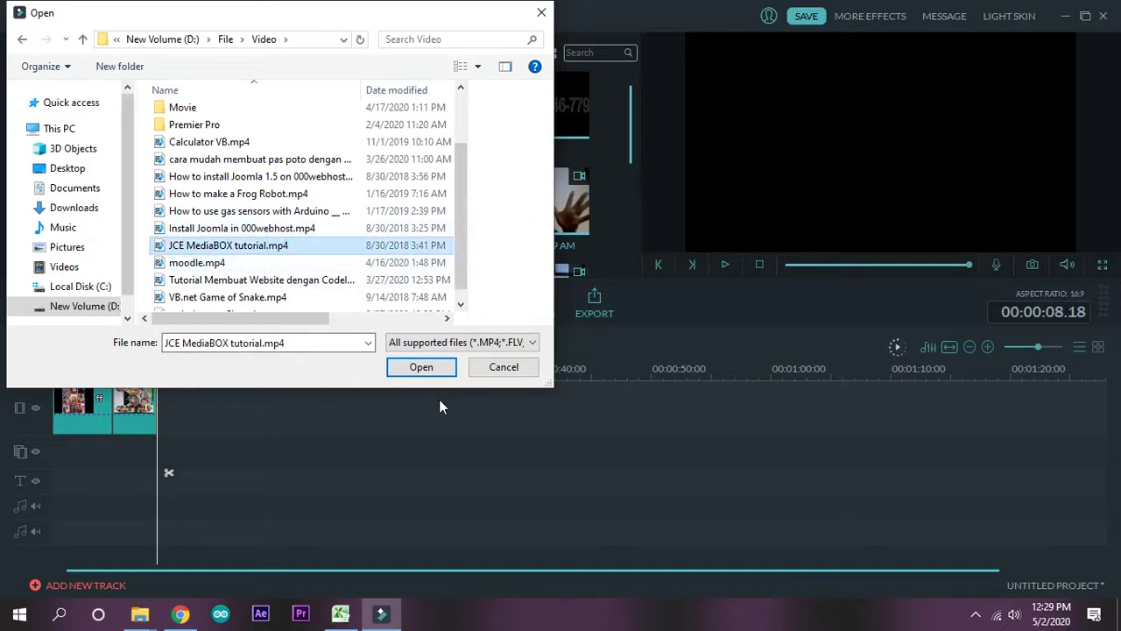
{"action": "left_click", "coordinate": [420, 367]}
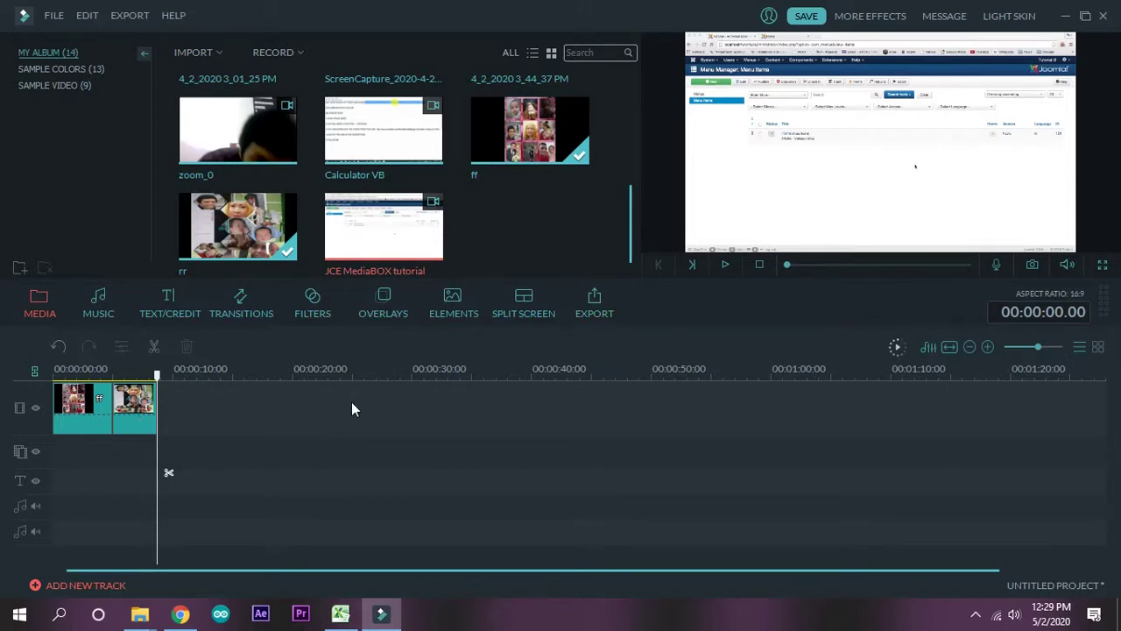
Add the JCE MediaBOX tutorial video after the rr clip on the timeline and play the sequence from the start
{"action": "mouse_move", "coordinate": [395, 235]}
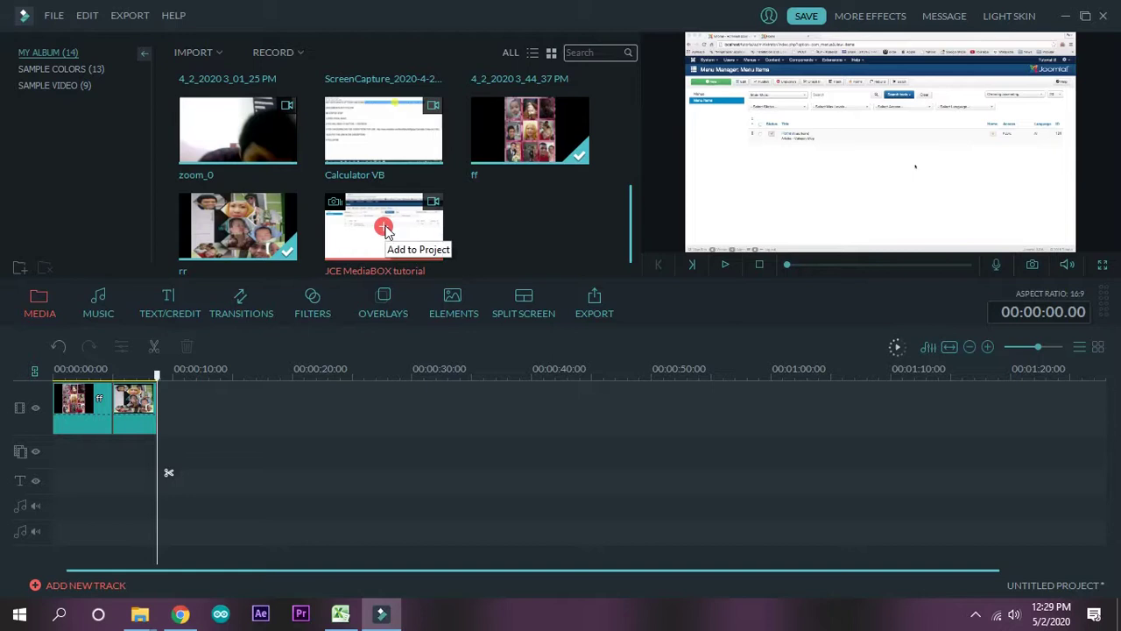
{"action": "left_click", "coordinate": [384, 227]}
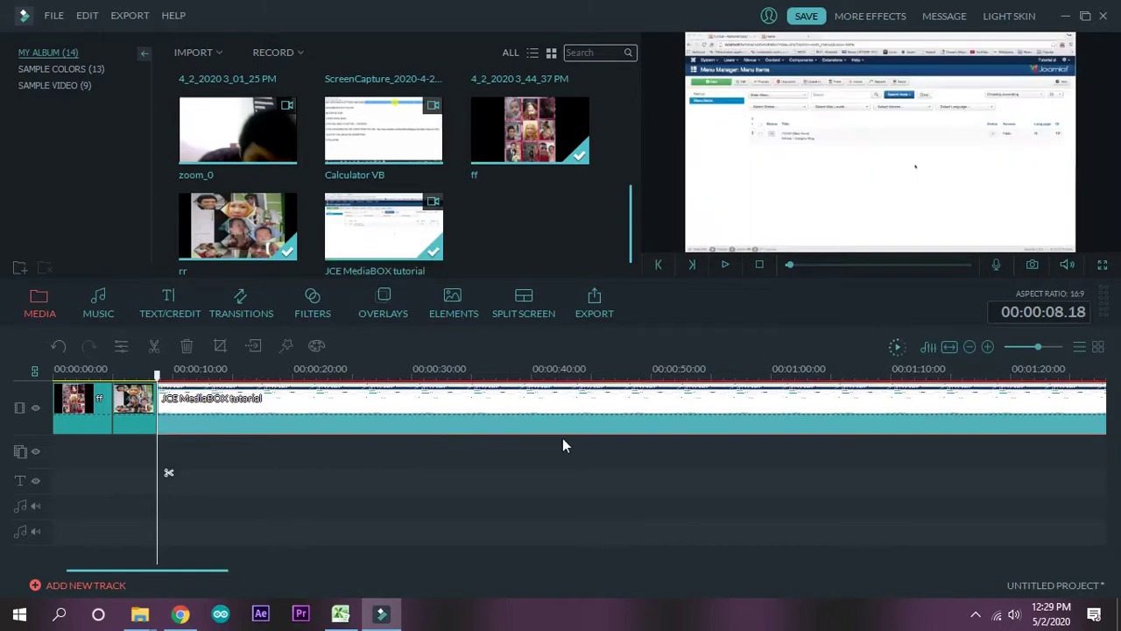
{"action": "left_click_drag", "start_coordinate": [154, 383], "coordinate": [52, 386]}
{"action": "key", "text": "space"}
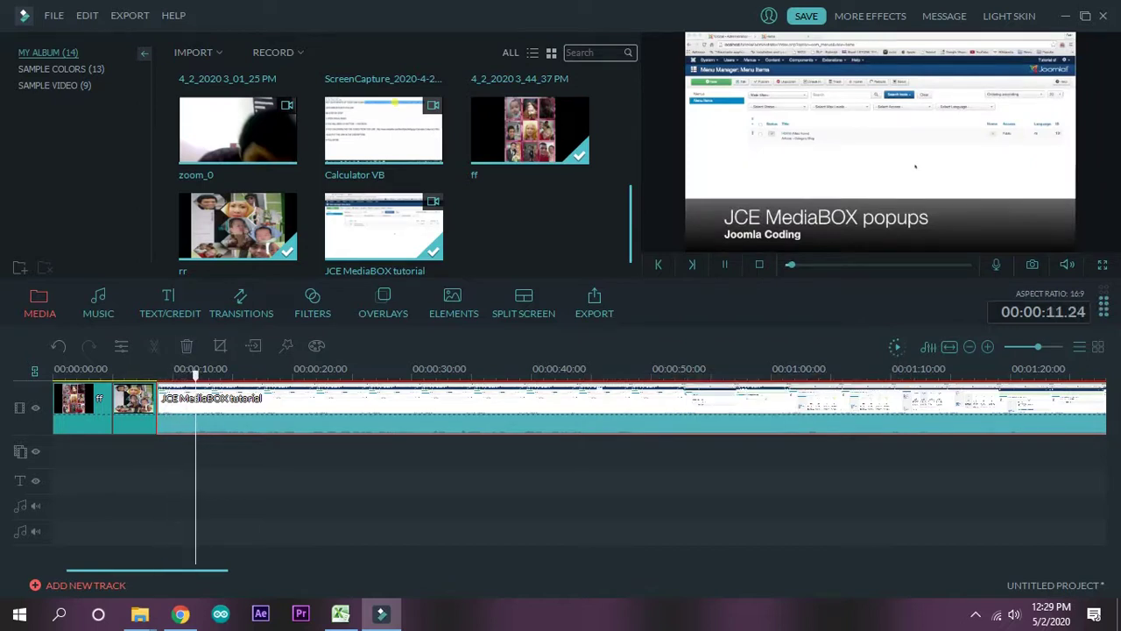
{"action": "key", "text": "space"}
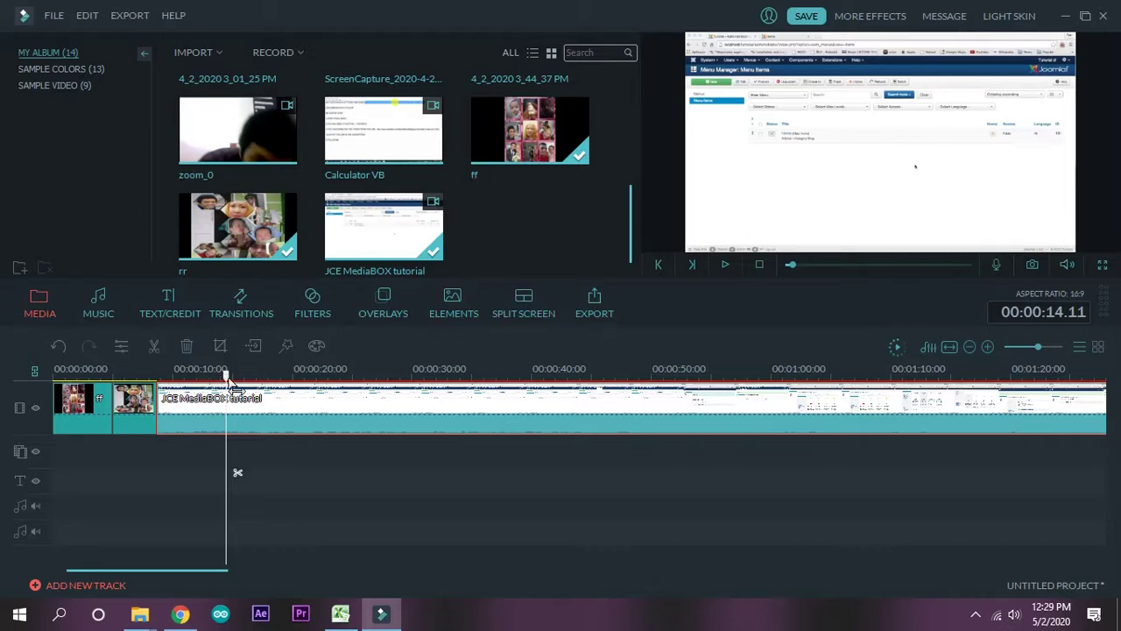
Split the JCE MediaBOX tutorial clip at 00:00:23.13
{"action": "left_click_drag", "start_coordinate": [228, 375], "coordinate": [336, 377]}
{"action": "mouse_move", "coordinate": [340, 388]}
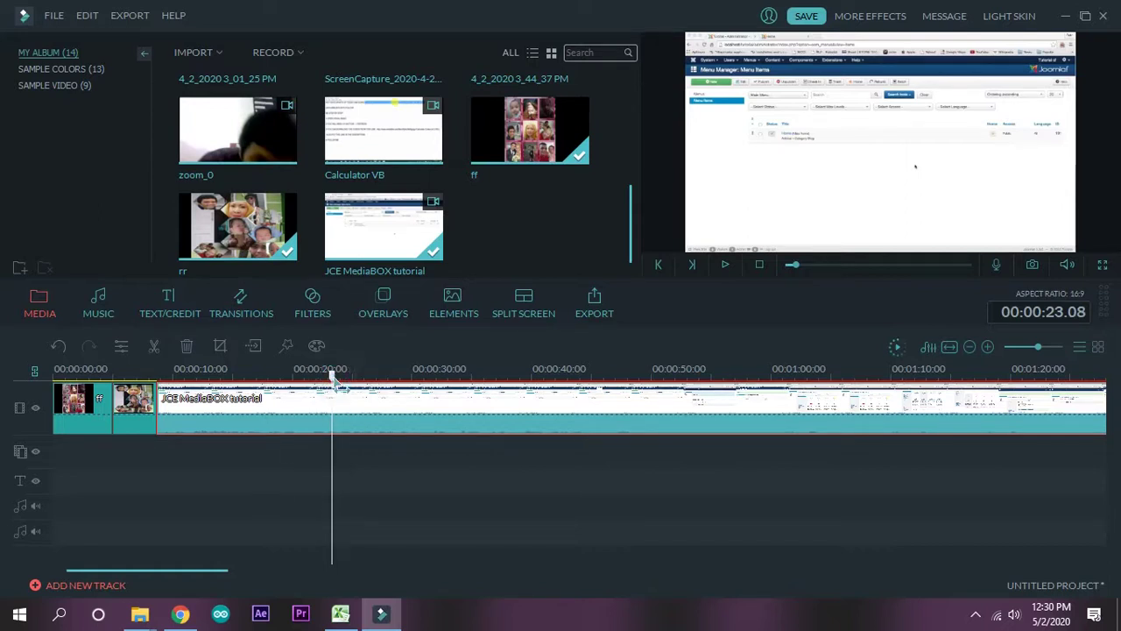
{"action": "left_click_drag", "start_coordinate": [332, 384], "coordinate": [334, 379]}
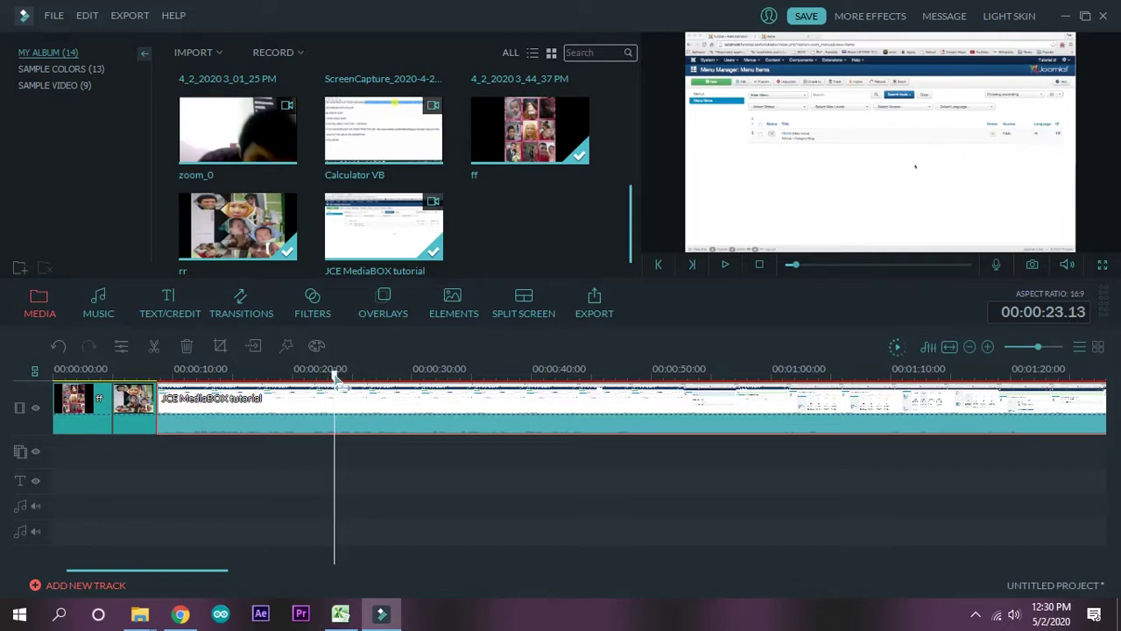
{"action": "left_click", "coordinate": [155, 349]}
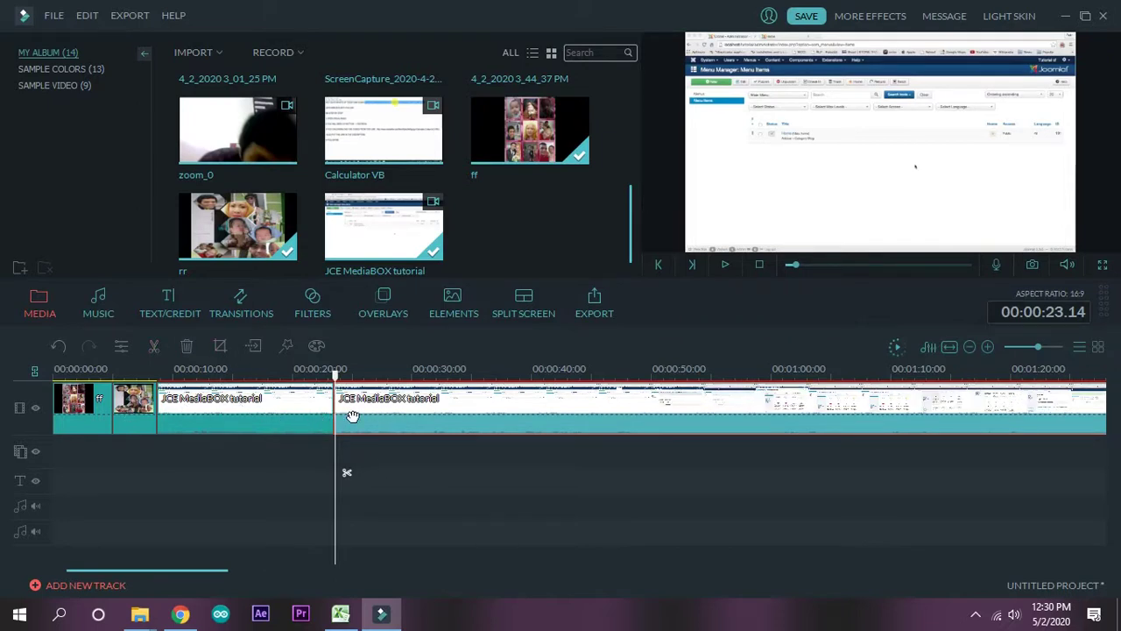
Delete the first JCE MediaBOX tutorial segment, play across the join from 00:00:07.24, and undo the deletion
{"action": "left_click", "coordinate": [276, 411]}
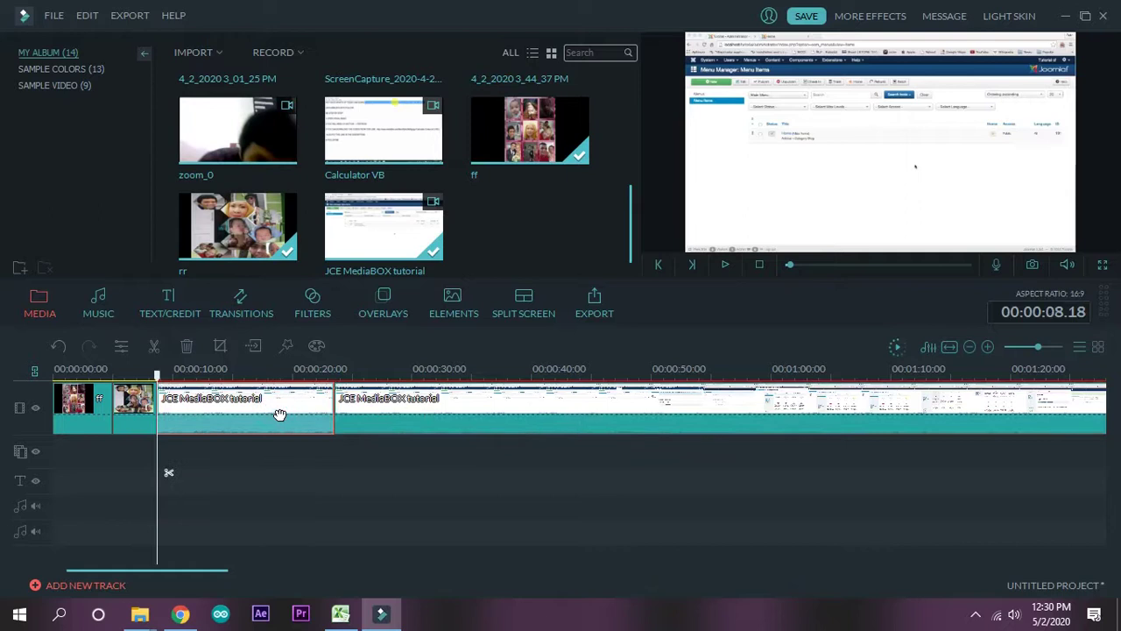
{"action": "mouse_move", "coordinate": [408, 425]}
{"action": "left_mouse_down"}
{"action": "mouse_move", "coordinate": [430, 418]}
{"action": "mouse_move", "coordinate": [421, 421]}
{"action": "left_mouse_up"}
{"action": "right_click", "coordinate": [263, 418]}
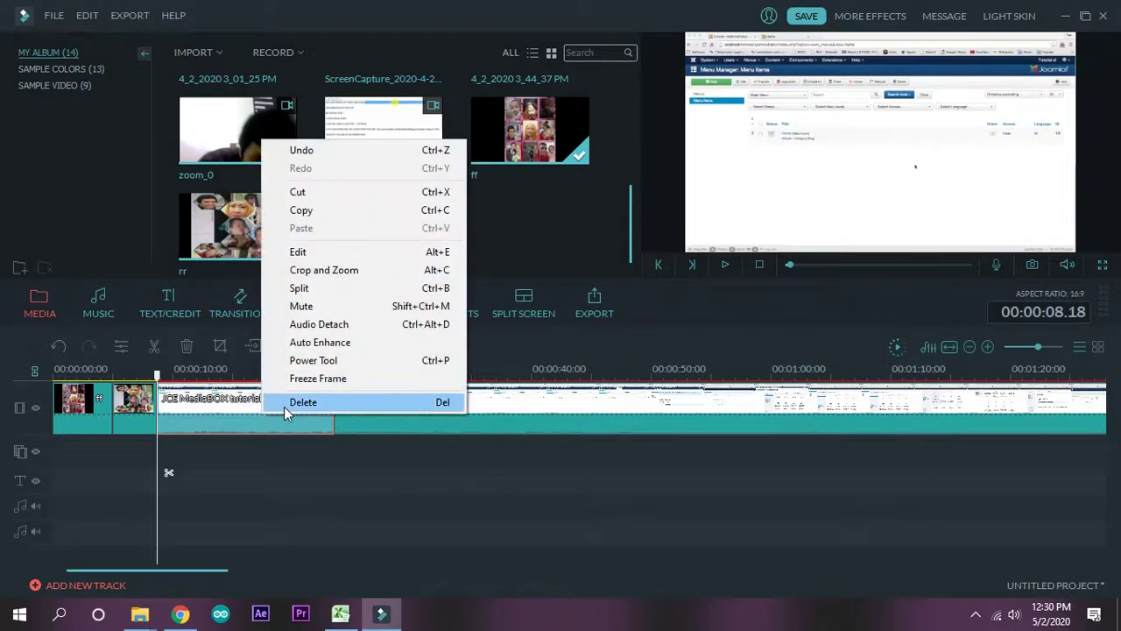
{"action": "left_click", "coordinate": [284, 406]}
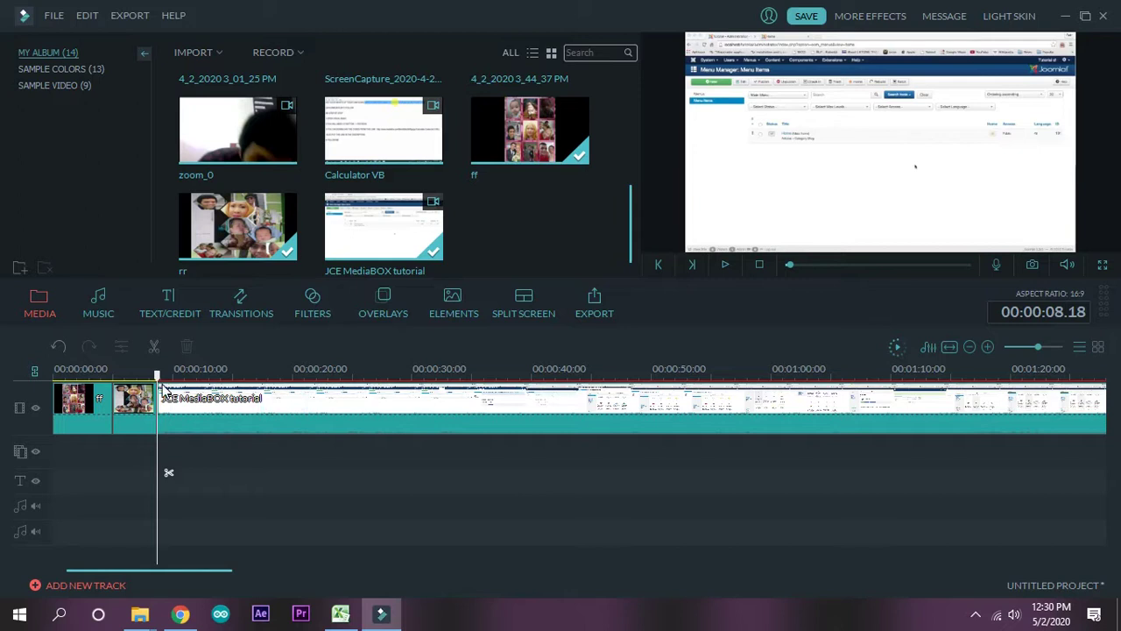
{"action": "left_click_drag", "start_coordinate": [159, 387], "coordinate": [149, 386]}
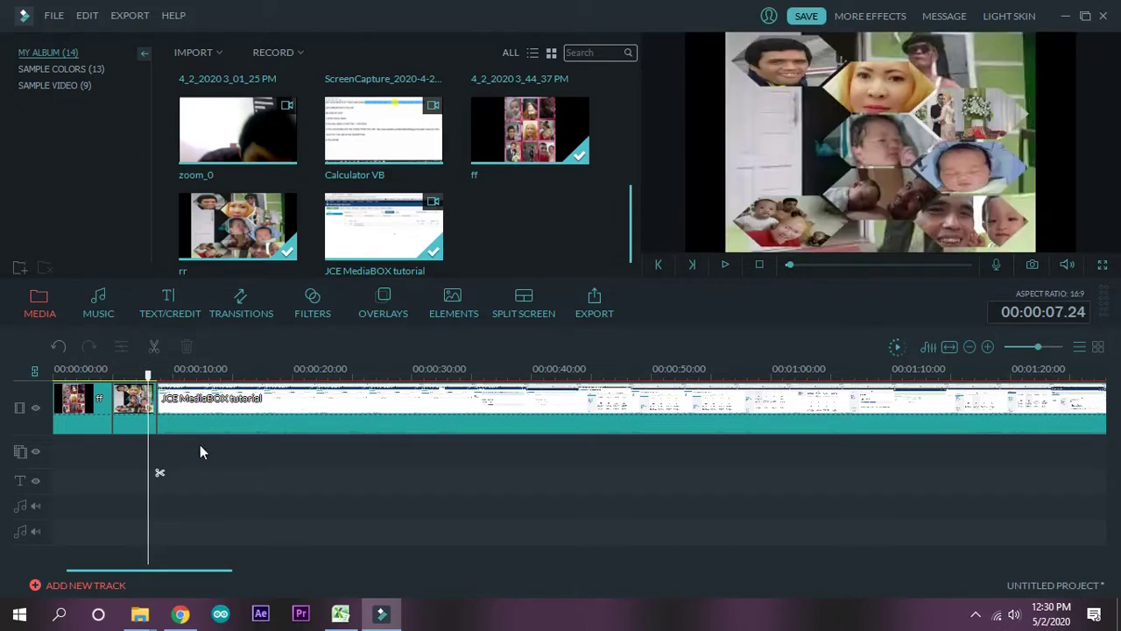
{"action": "key", "text": "space"}
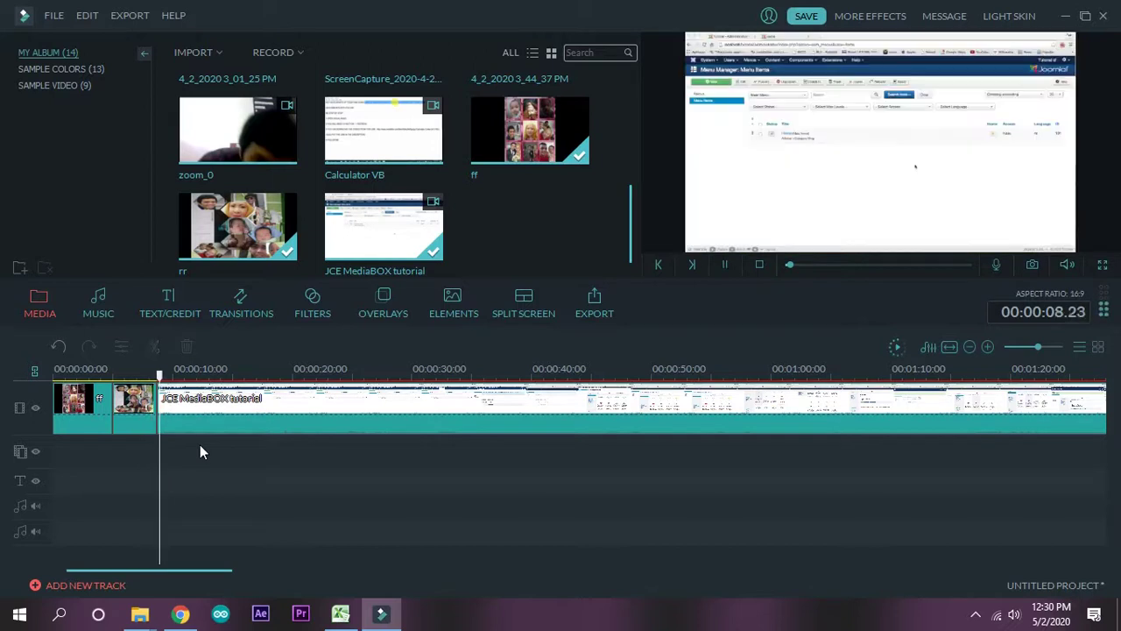
{"action": "key", "text": "space"}
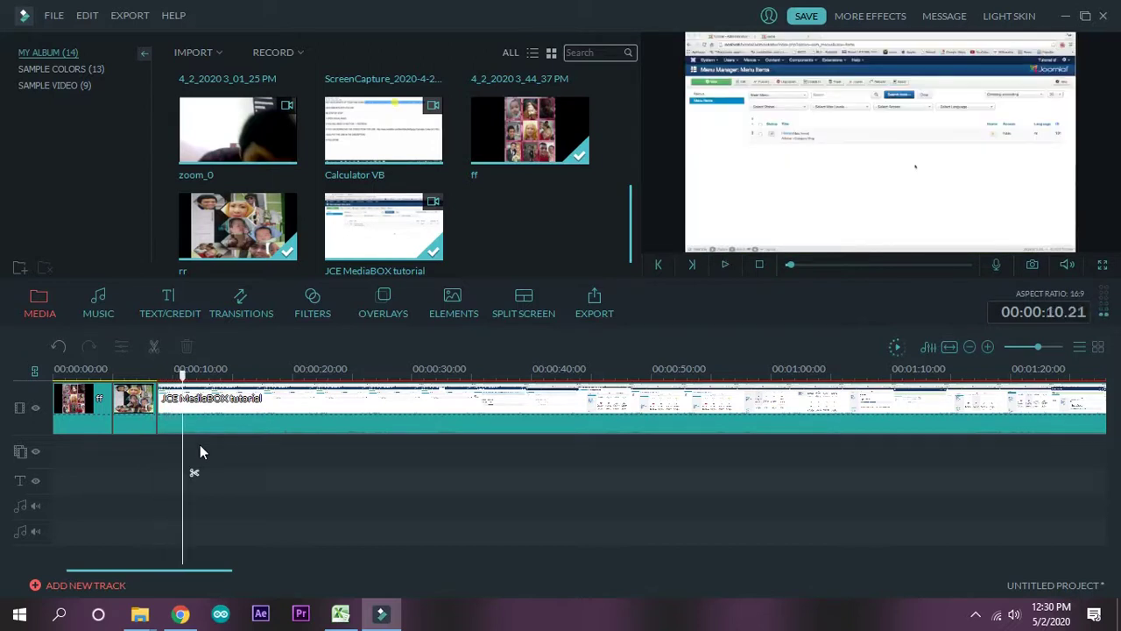
{"action": "key", "text": "ctrl+z"}
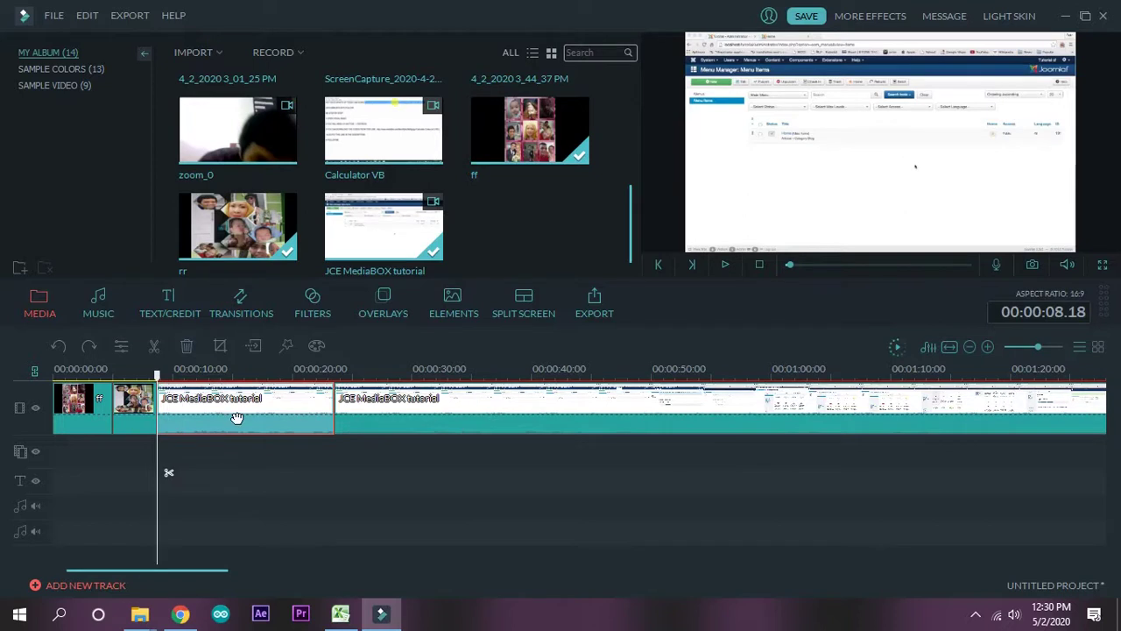
Move the first JCE MediaBOX tutorial segment ahead of the ff photo to the timeline's start and play part of it
{"action": "key", "text": "Delete"}
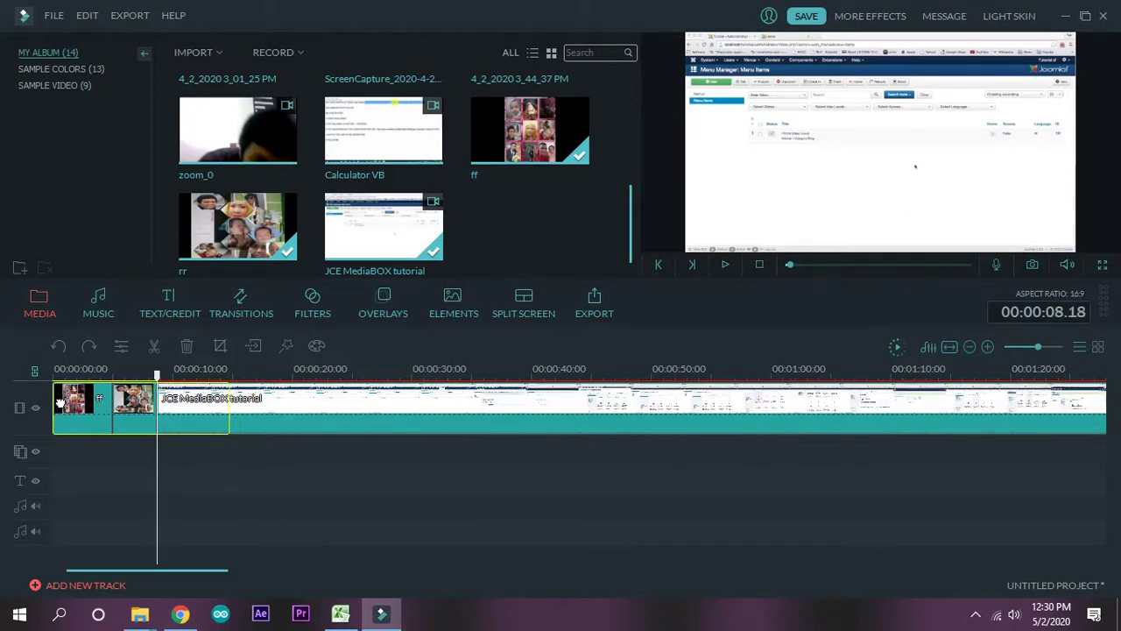
{"action": "left_click_drag", "start_coordinate": [49, 401], "coordinate": [49, 401]}
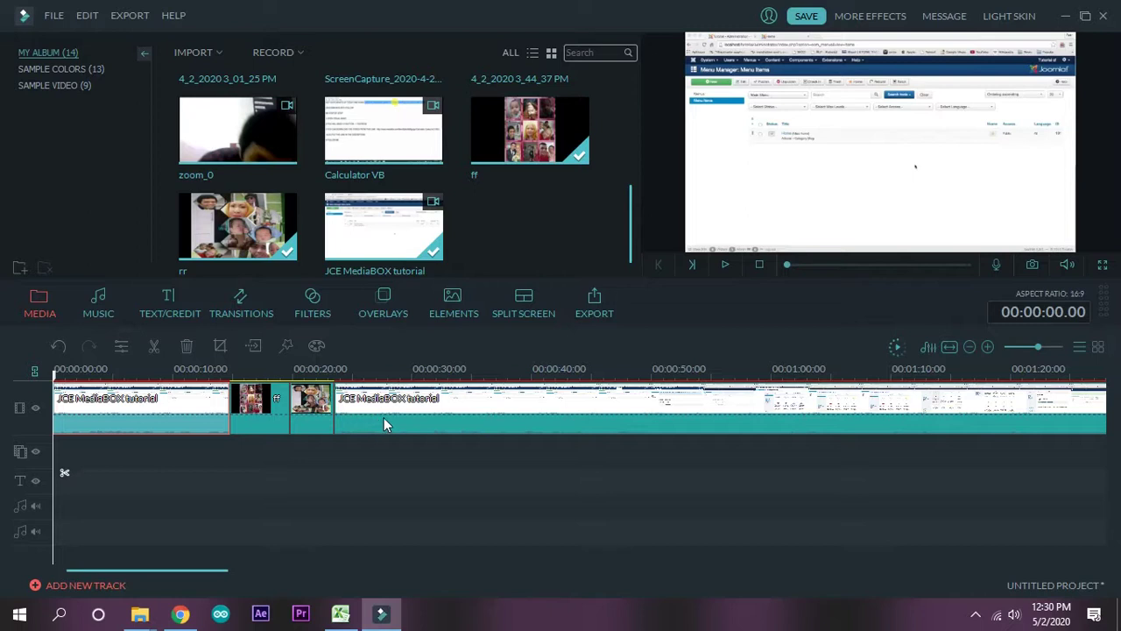
{"action": "key", "text": "space"}
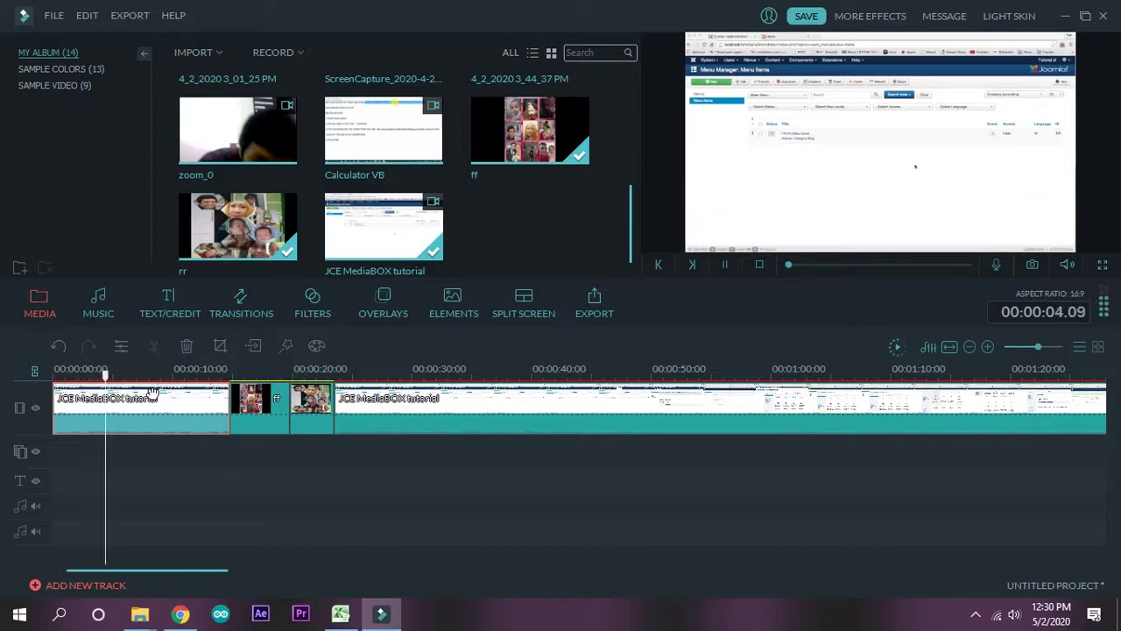
{"action": "key", "text": "space"}
{"action": "left_click_drag", "start_coordinate": [117, 379], "coordinate": [179, 404]}
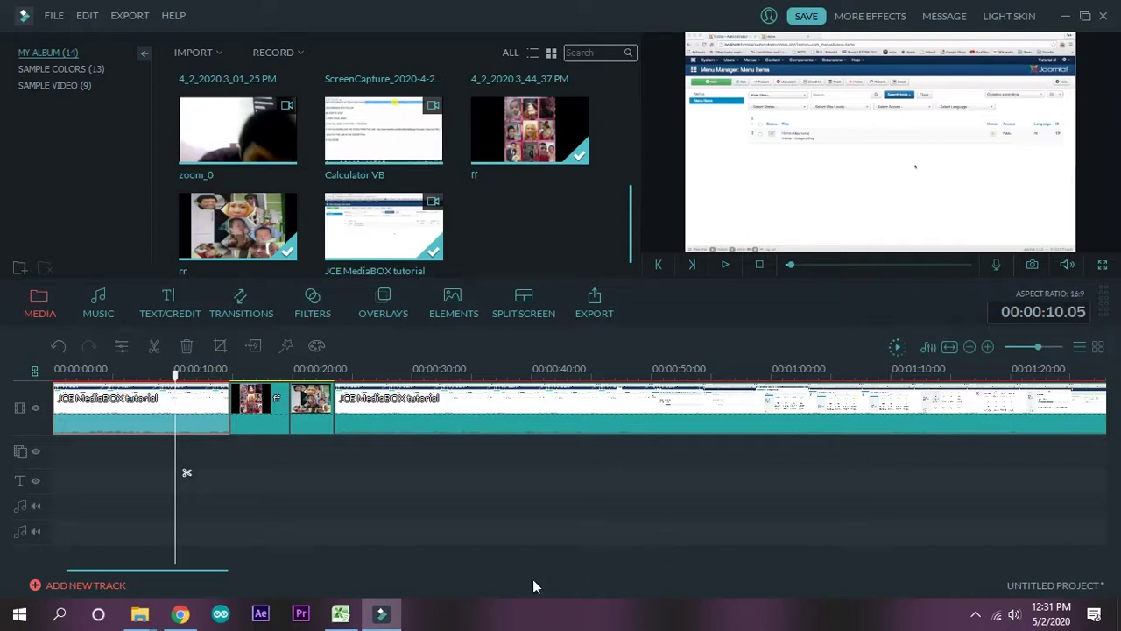
In the Power Tool for the last JCE MediaBOX tutorial segment, view Mosaic and Tilt-Shift, and apply Face Off with the square white face
{"action": "left_click", "coordinate": [427, 419]}
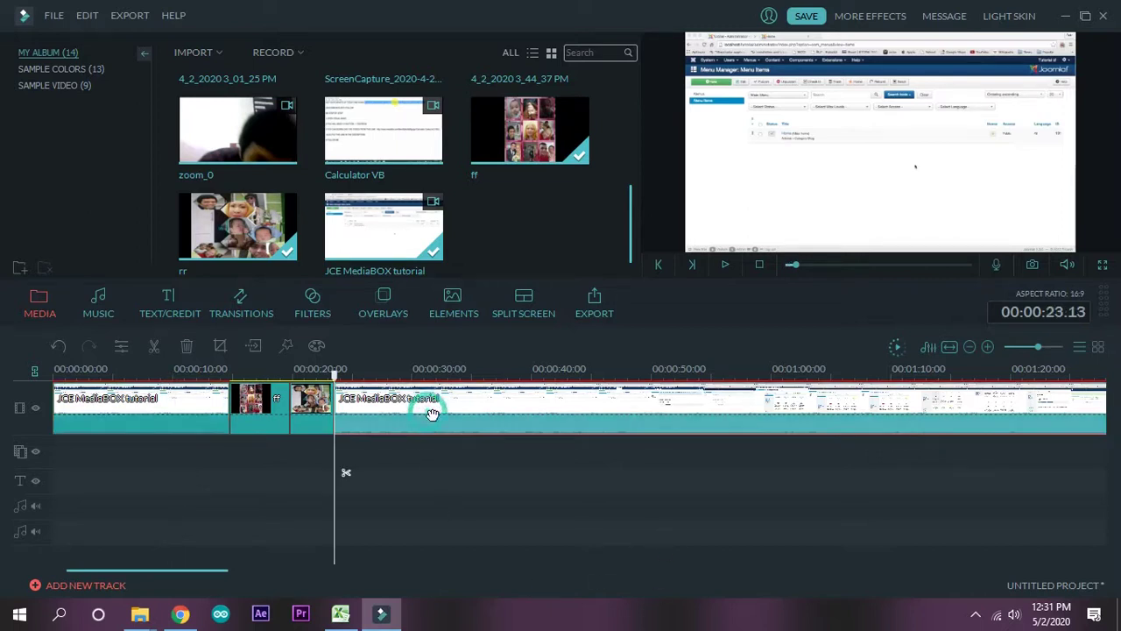
{"action": "left_click", "coordinate": [287, 346]}
{"action": "left_click", "coordinate": [289, 345]}
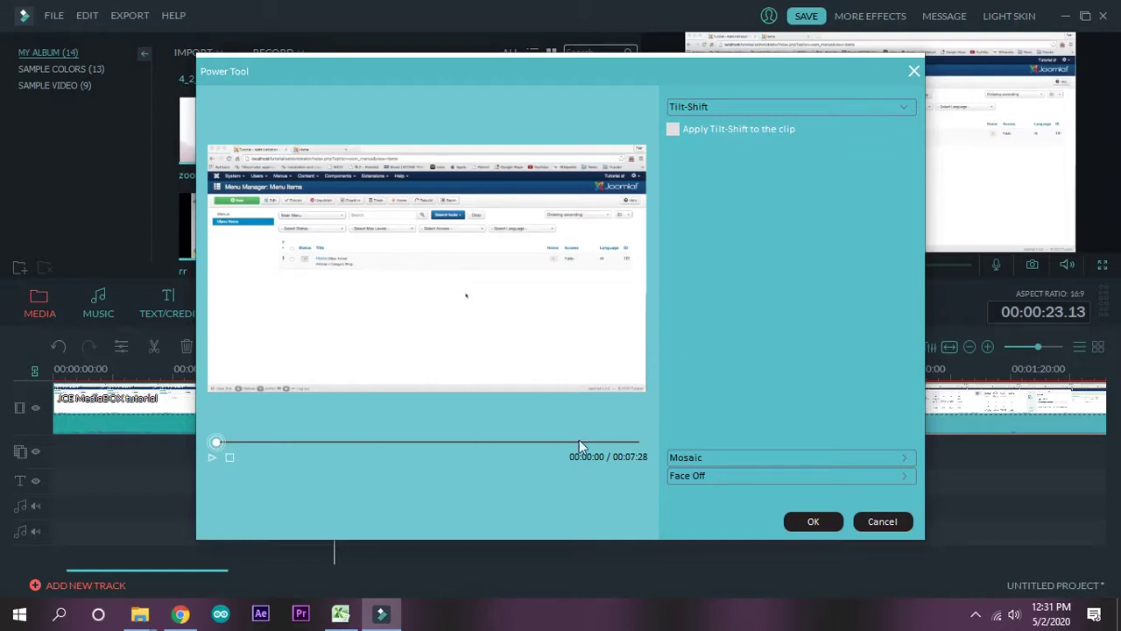
{"action": "left_click", "coordinate": [717, 459]}
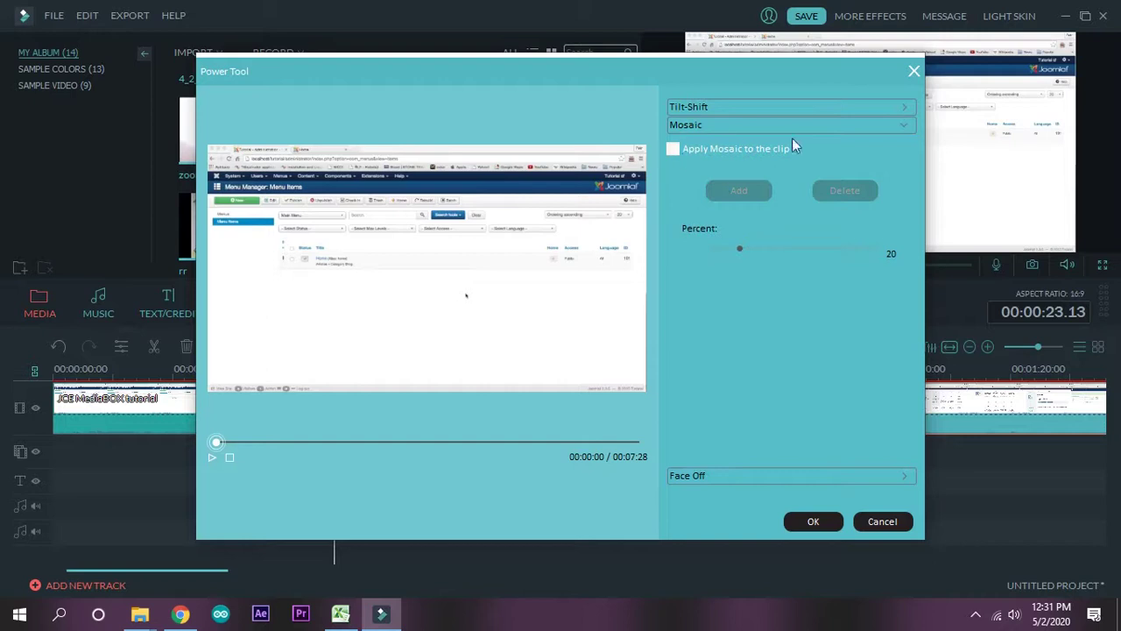
{"action": "left_click", "coordinate": [905, 109]}
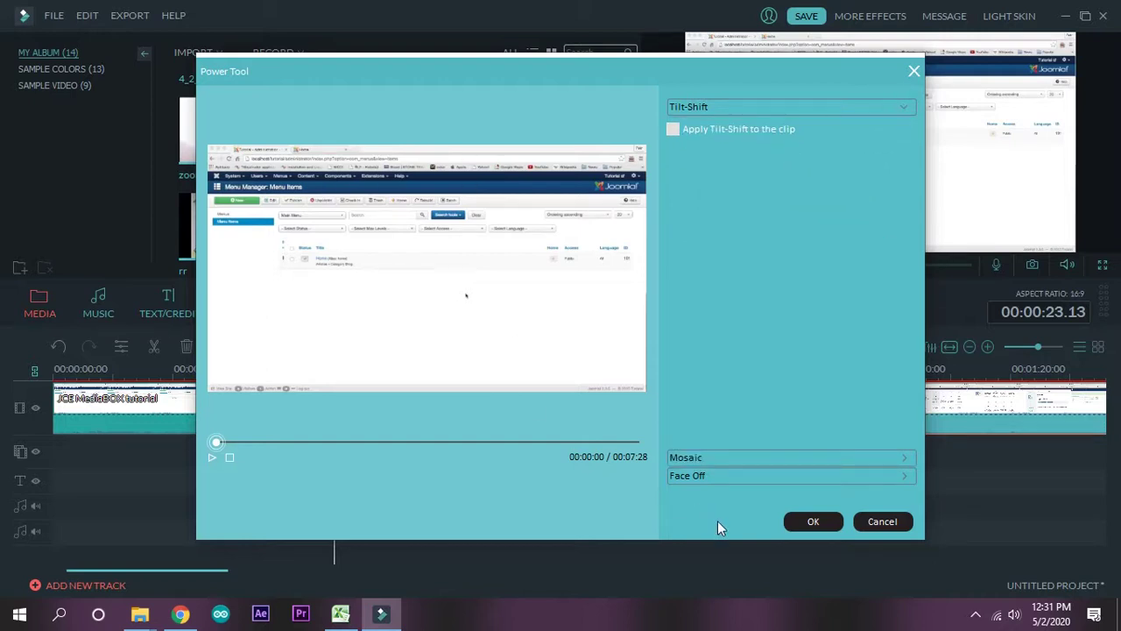
{"action": "left_click", "coordinate": [880, 478]}
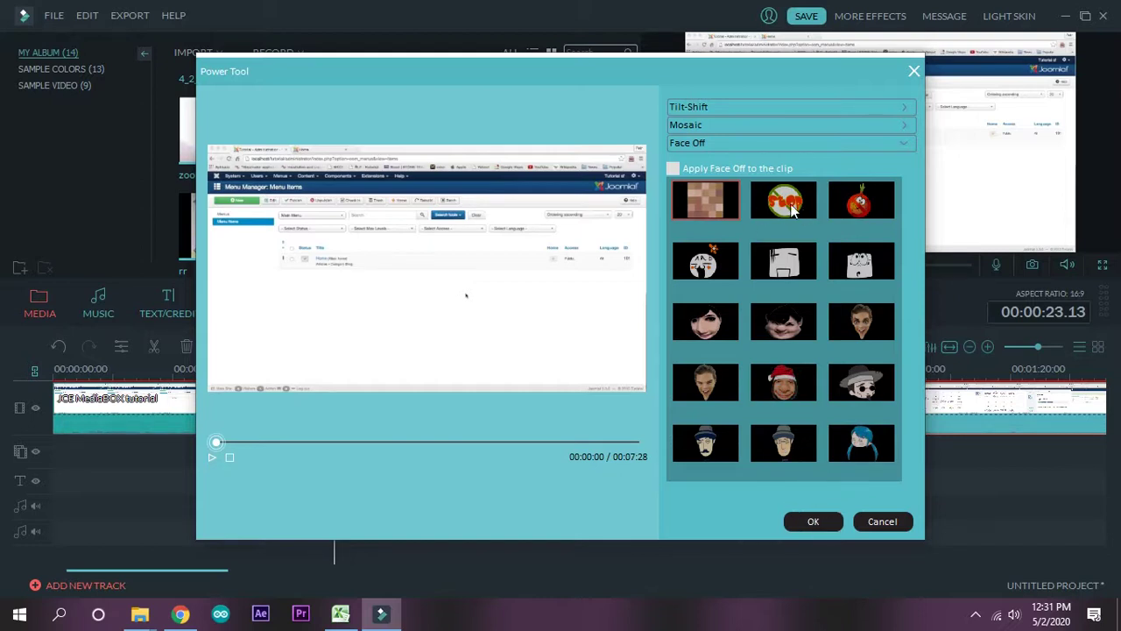
{"action": "left_click", "coordinate": [673, 168]}
{"action": "left_click", "coordinate": [784, 268]}
{"action": "left_click", "coordinate": [808, 522]}
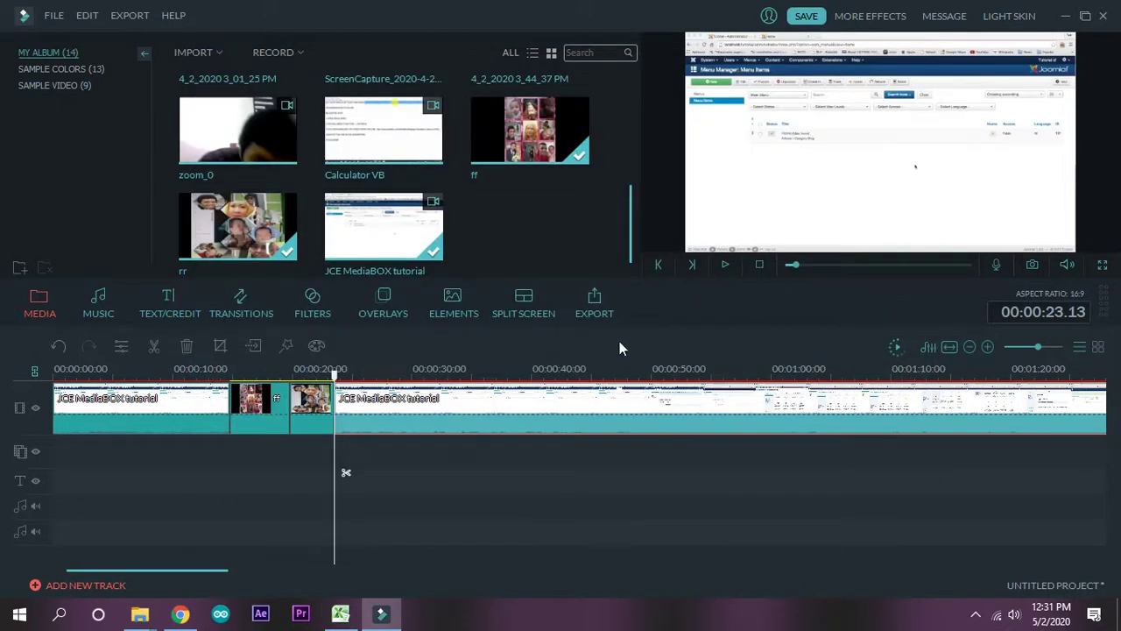
Play the start of the last JCE MediaBOX tutorial segment and return the playhead to 00:00:23.11
{"action": "key", "text": "space"}
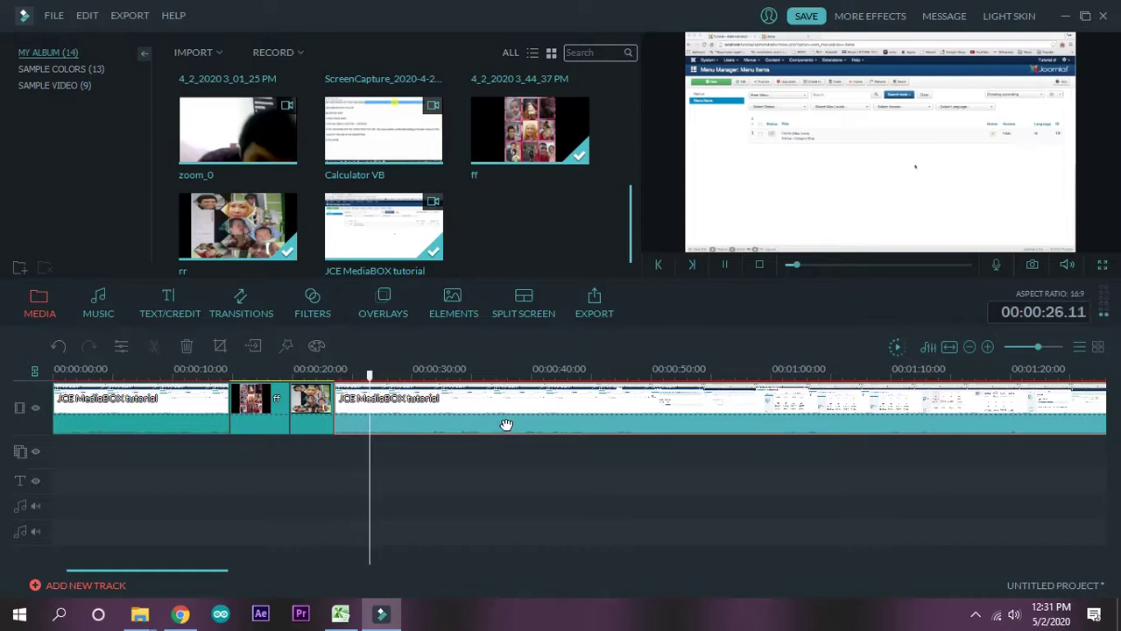
{"action": "key", "text": "space"}
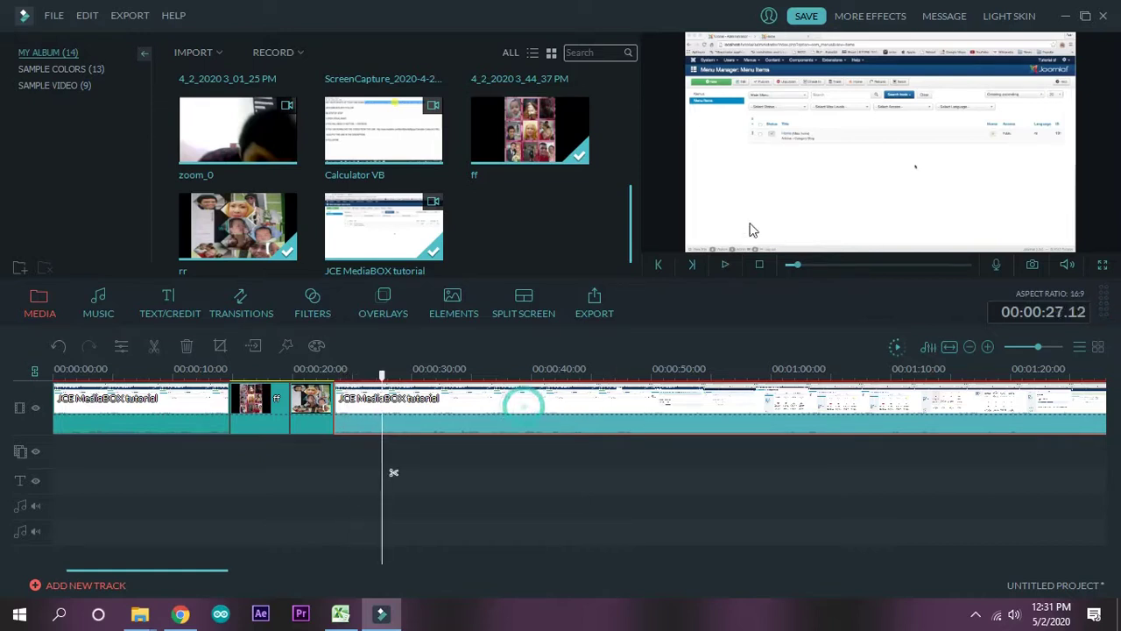
{"action": "left_click_drag", "start_coordinate": [382, 374], "coordinate": [333, 377]}
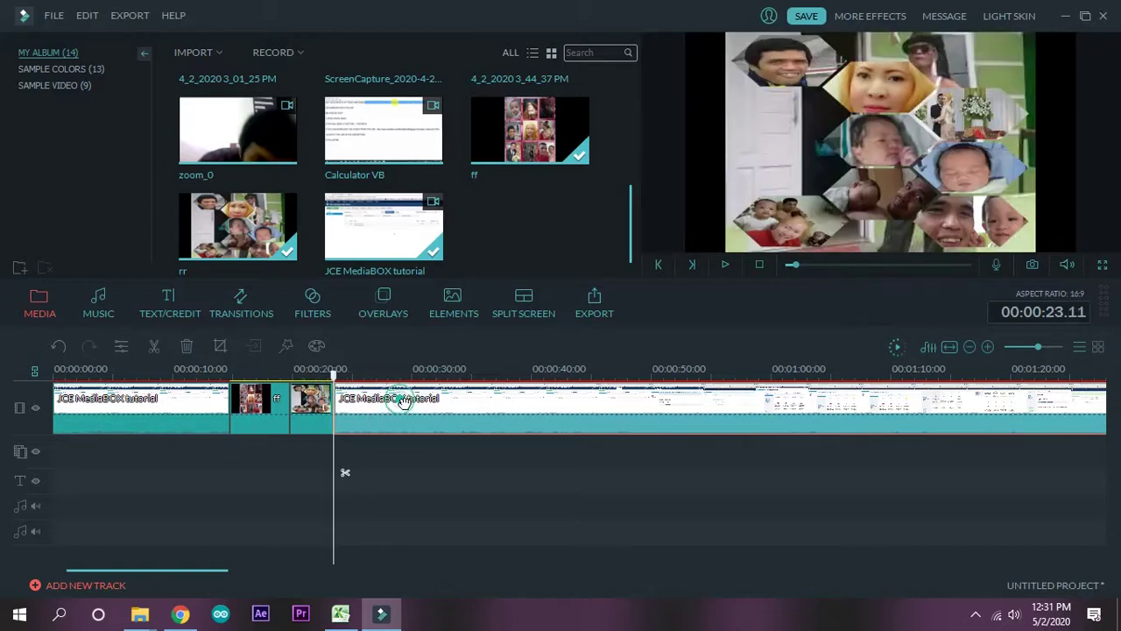
Try Advanced Color Tuning on the last JCE MediaBOX tutorial segment with Temperature -72 and Tint 29, and cancel
{"action": "left_click", "coordinate": [317, 346]}
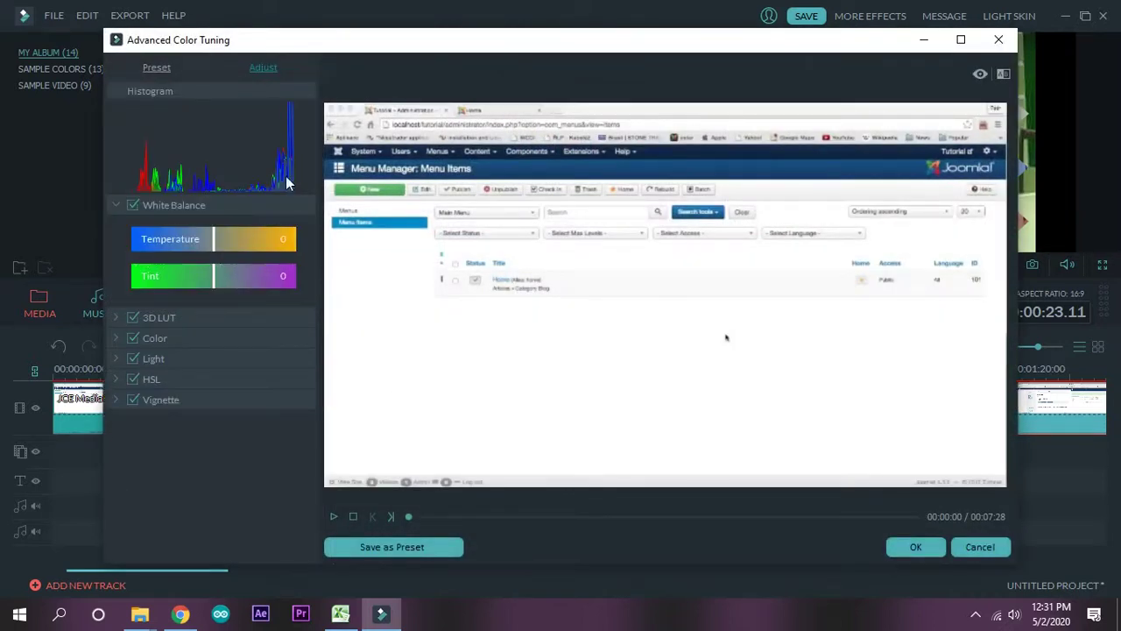
{"action": "left_click_drag", "start_coordinate": [214, 243], "coordinate": [303, 268]}
{"action": "mouse_move", "coordinate": [219, 292]}
{"action": "left_mouse_down"}
{"action": "mouse_move", "coordinate": [163, 293]}
{"action": "mouse_move", "coordinate": [239, 292]}
{"action": "left_mouse_up"}
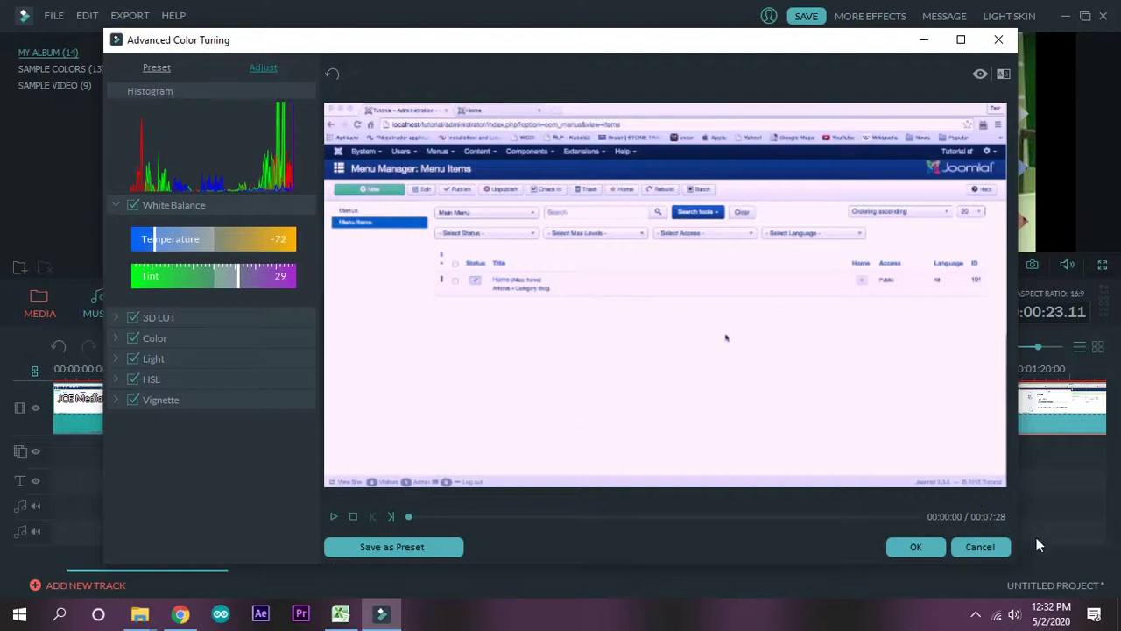
{"action": "left_click", "coordinate": [973, 547]}
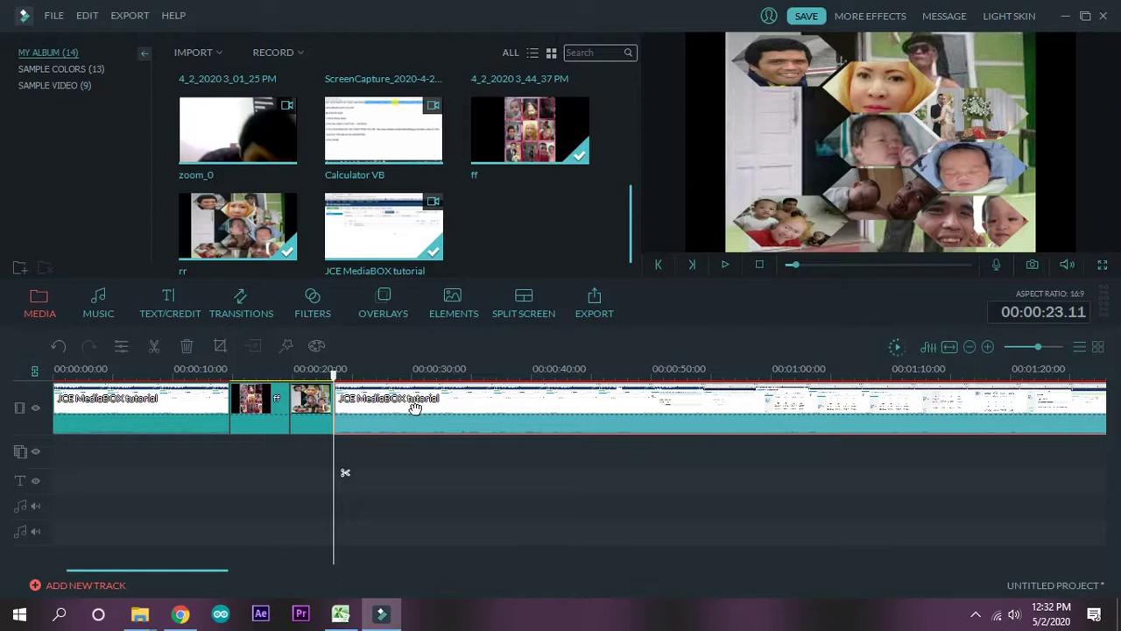
Crop the last JCE MediaBOX tutorial segment to its upper-left 393 × 221 area at 16:9, play it, and undo the crop
{"action": "mouse_move", "coordinate": [412, 251]}
{"action": "left_click", "coordinate": [220, 349]}
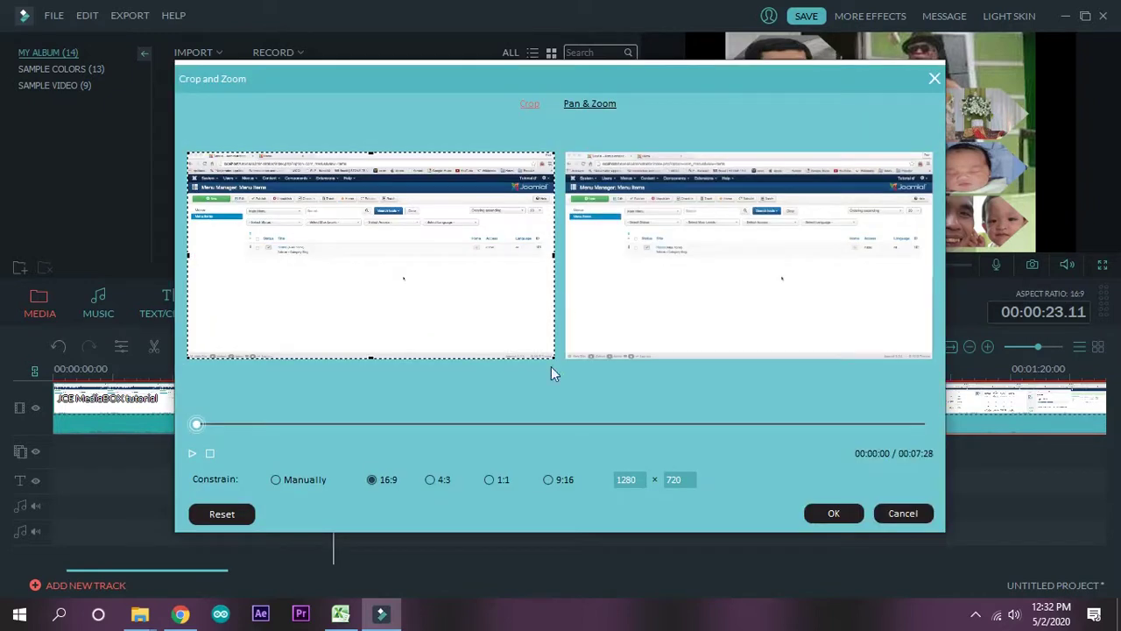
{"action": "left_click_drag", "start_coordinate": [555, 358], "coordinate": [237, 210]}
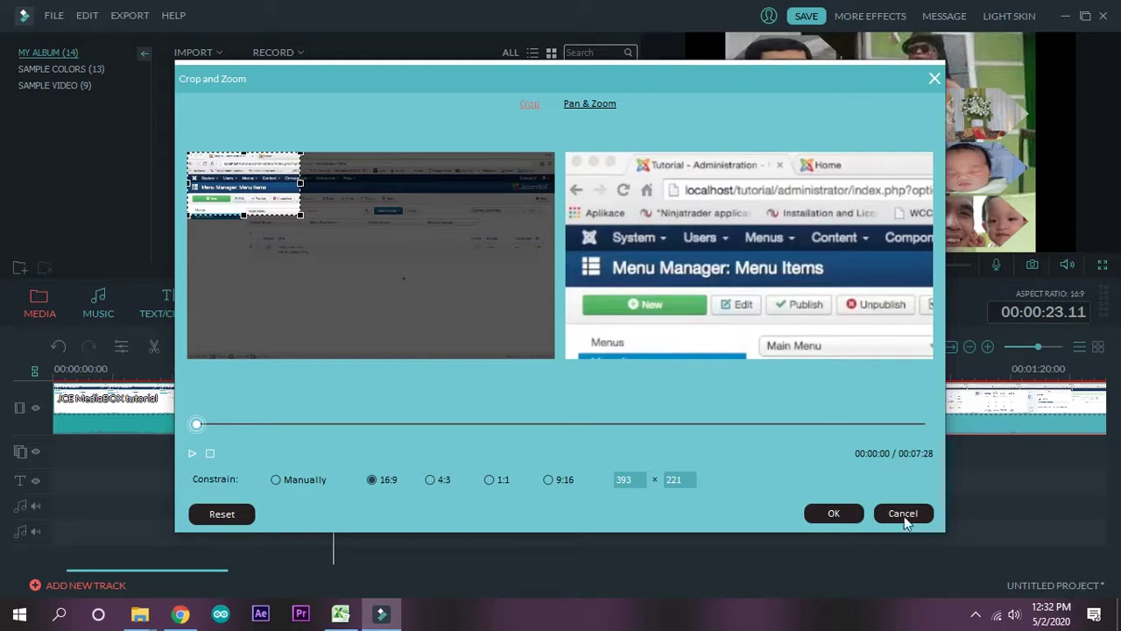
{"action": "left_click", "coordinate": [834, 514]}
{"action": "key", "text": "space"}
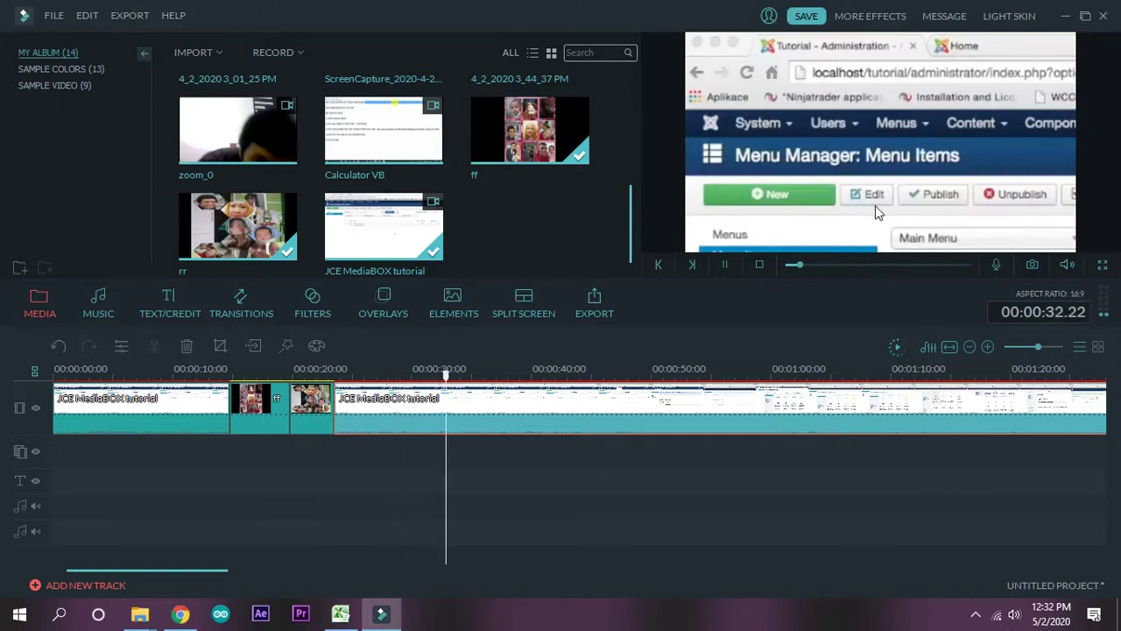
{"action": "left_click", "coordinate": [584, 402]}
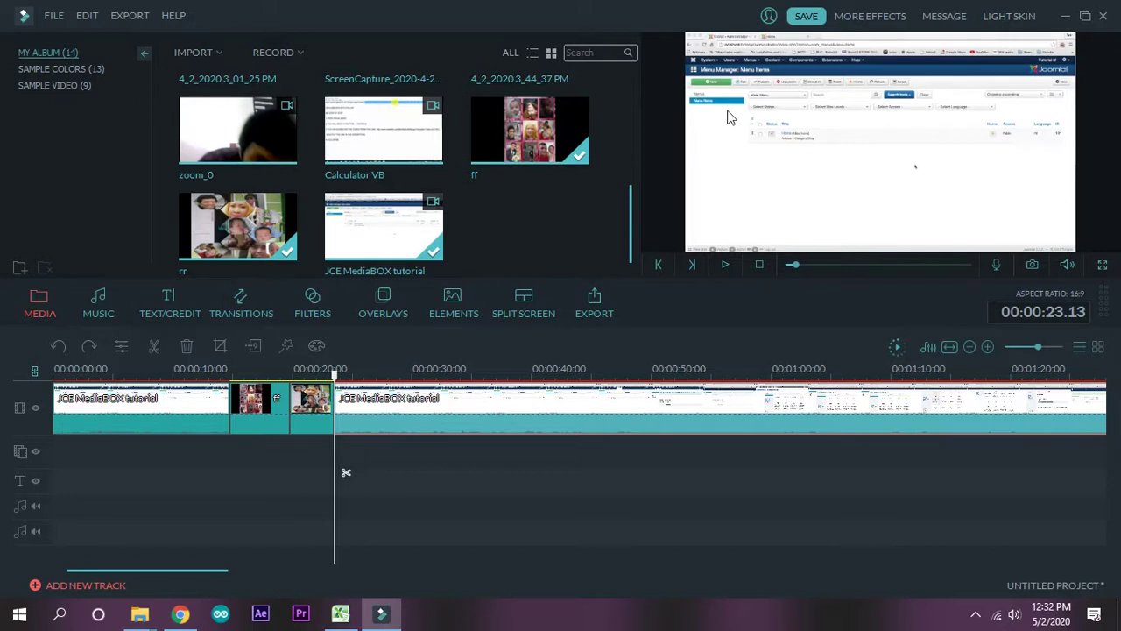
Split the last JCE MediaBOX tutorial segment at 00:00:26.10
{"action": "left_click", "coordinate": [336, 377]}
{"action": "left_click_drag", "start_coordinate": [336, 376], "coordinate": [369, 378]}
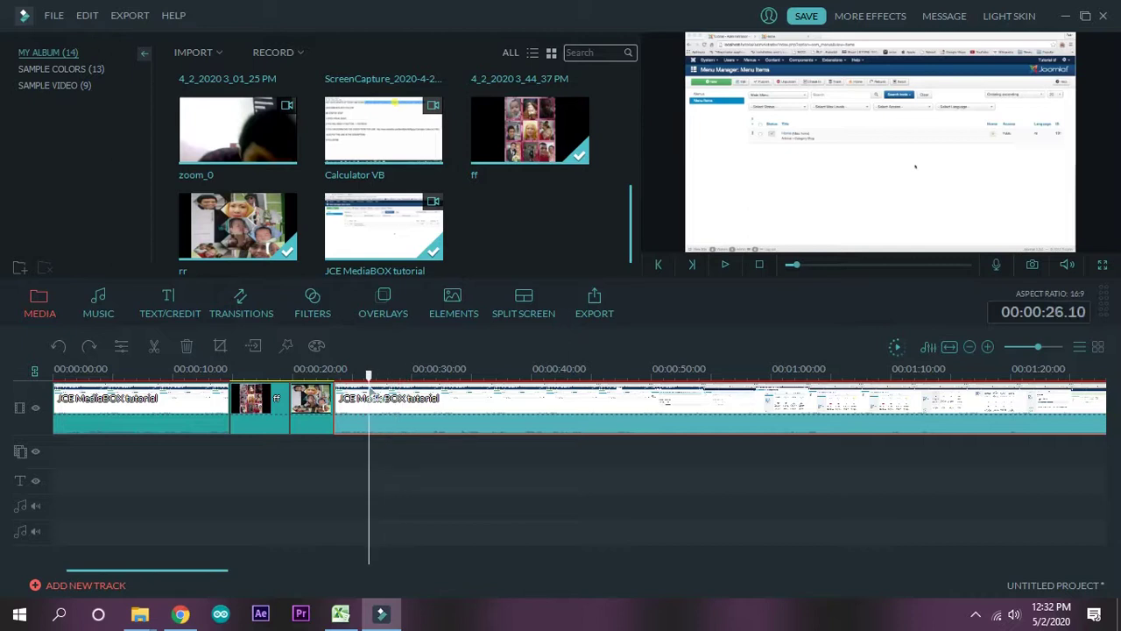
{"action": "left_click", "coordinate": [157, 345]}
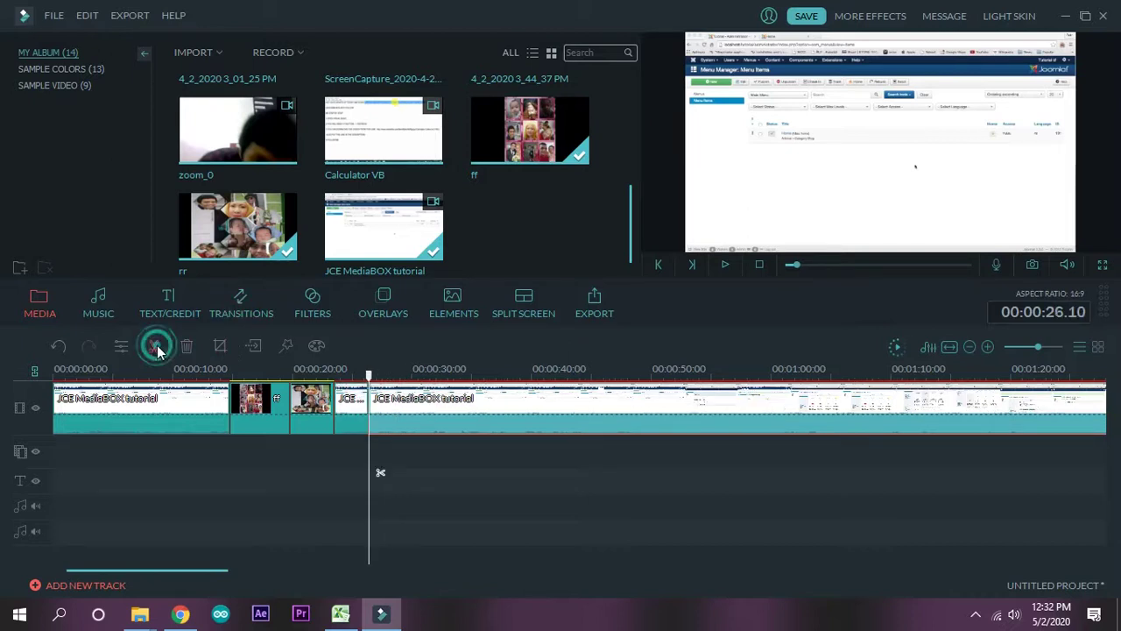
Crop the short JCE MediaBOX tutorial segment to its upper-left 247 × 139 area at 16:9, play past it, and return the playhead to 00:00:13.11
{"action": "left_click", "coordinate": [360, 413]}
{"action": "right_click", "coordinate": [344, 417]}
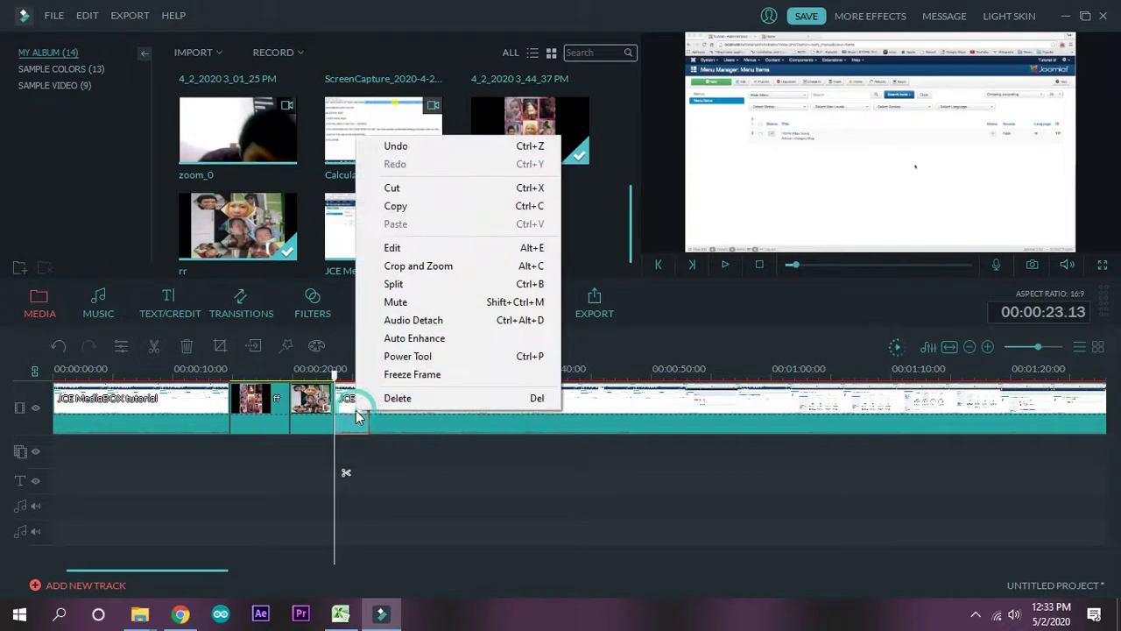
{"action": "left_click", "coordinate": [349, 435]}
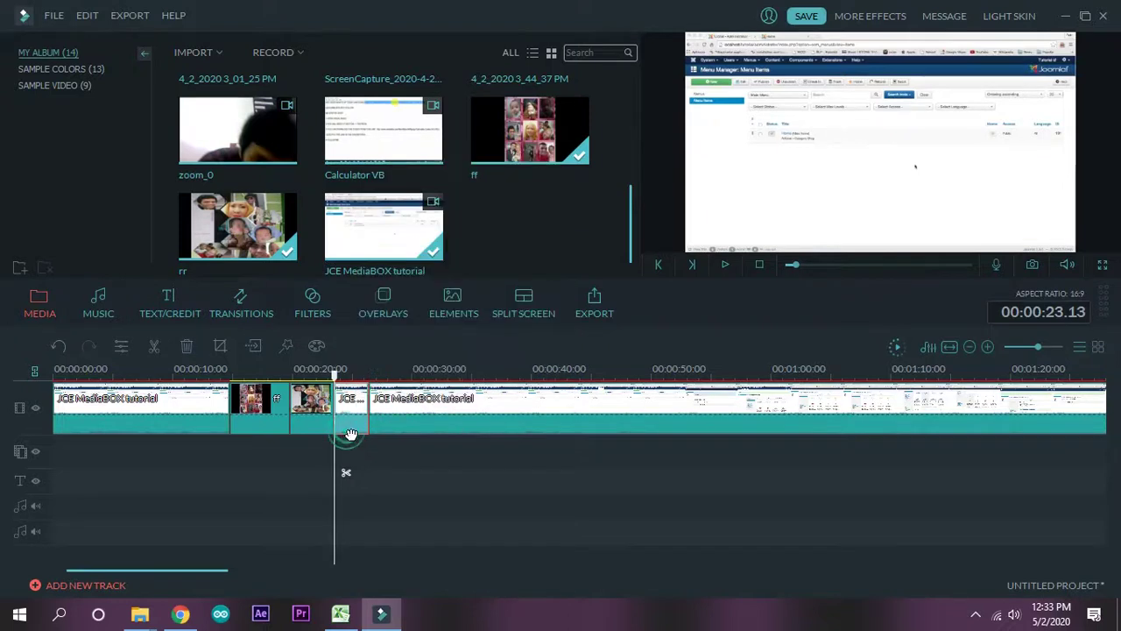
{"action": "left_click", "coordinate": [224, 345]}
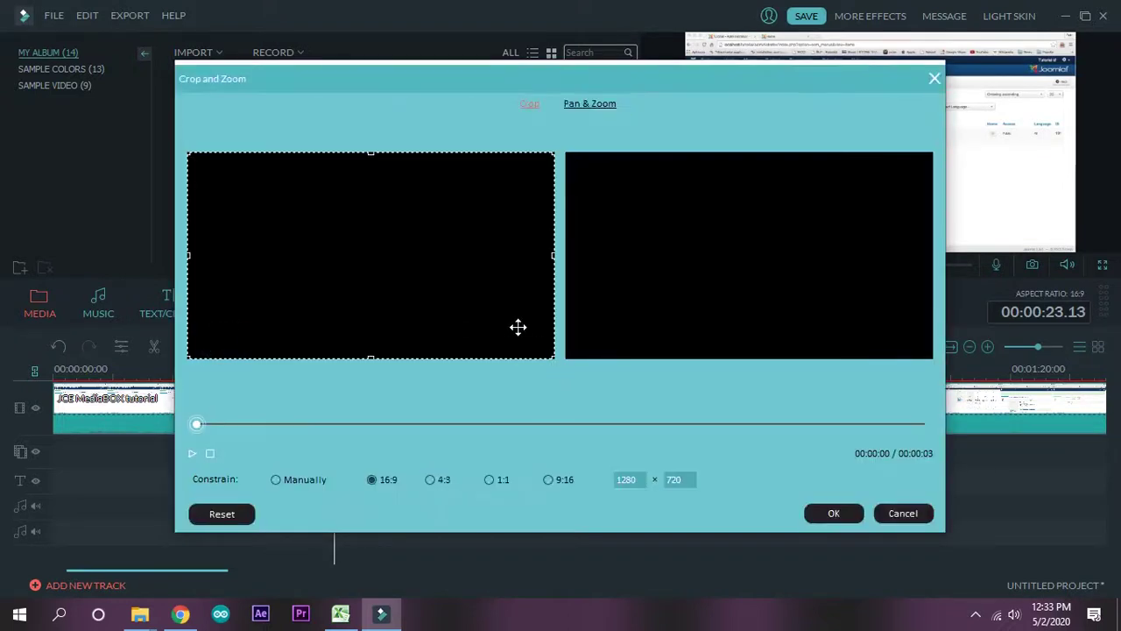
{"action": "left_click", "coordinate": [517, 326]}
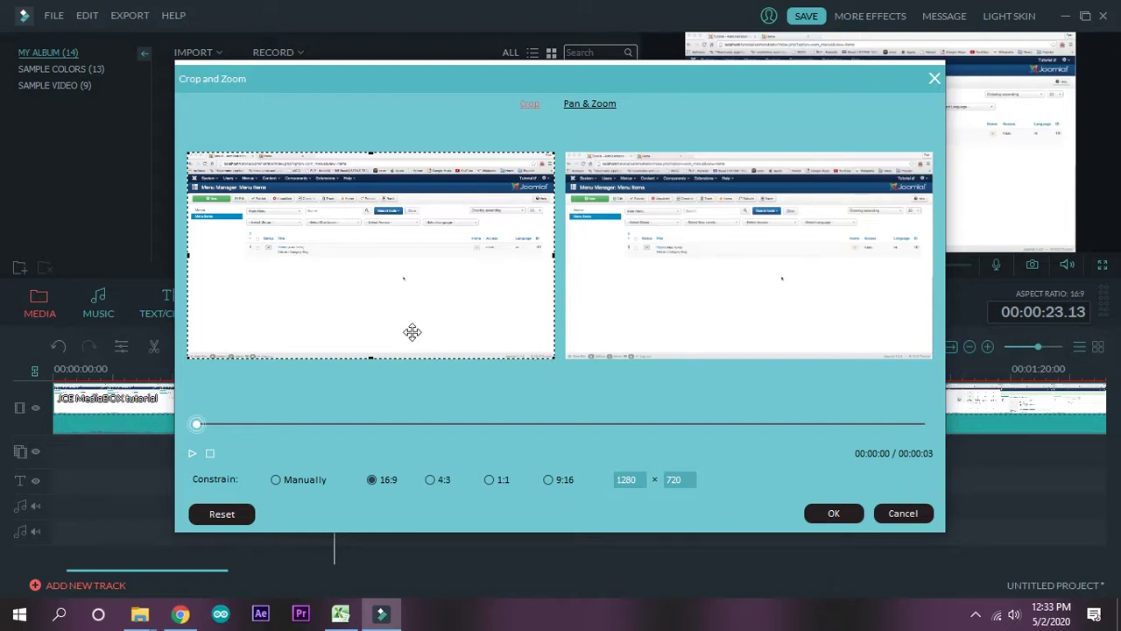
{"action": "left_click_drag", "start_coordinate": [550, 358], "coordinate": [274, 191]}
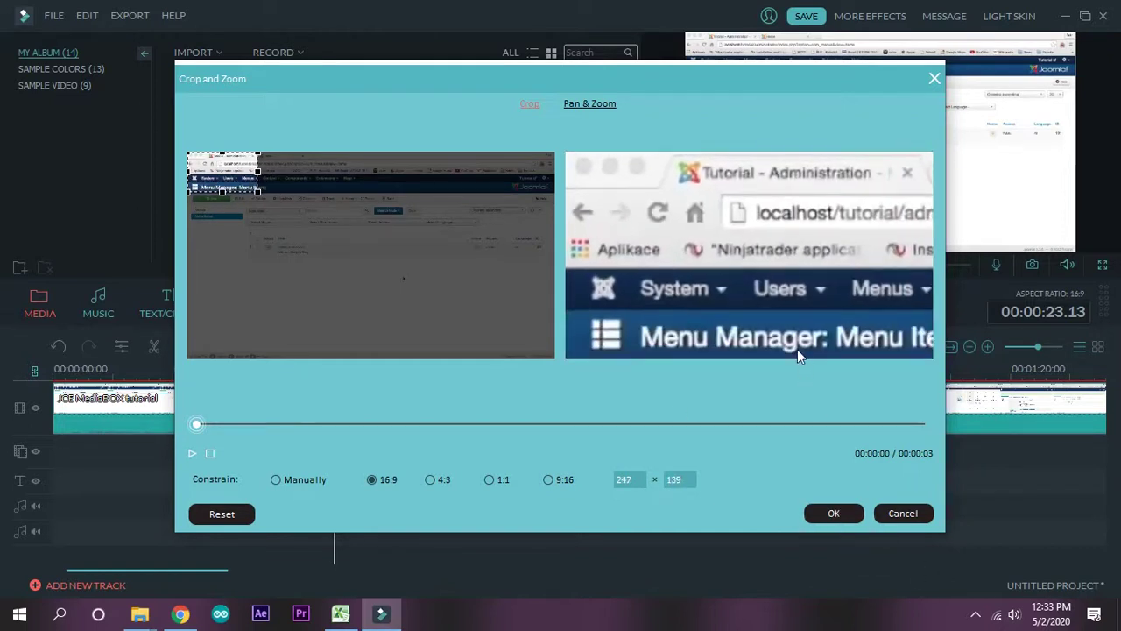
{"action": "left_click", "coordinate": [821, 511]}
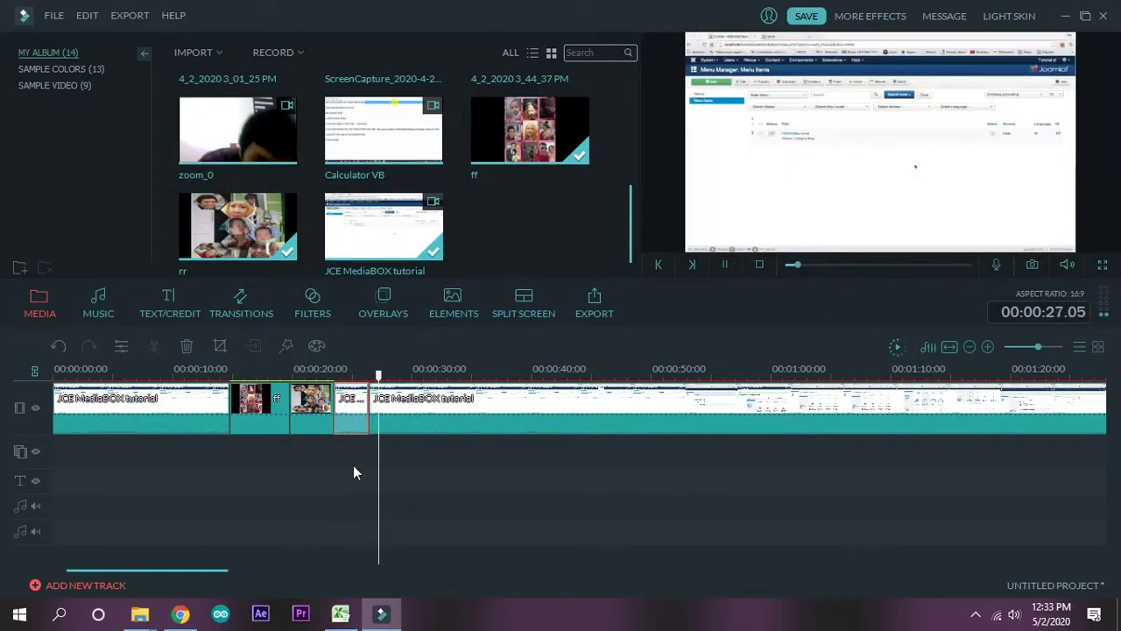
{"action": "key", "text": "space"}
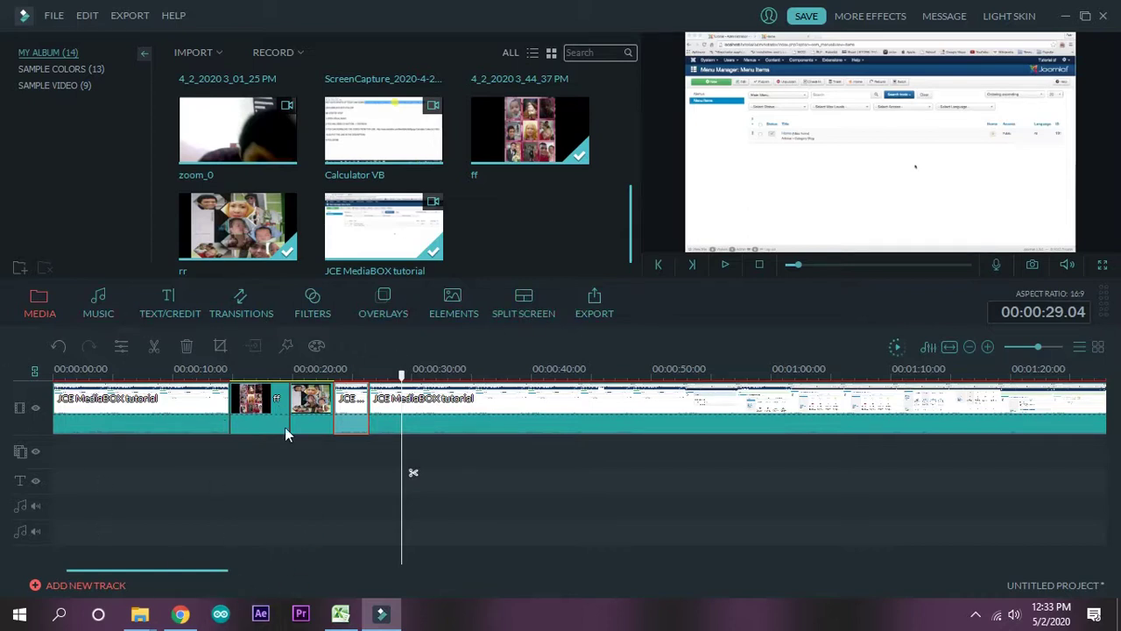
{"action": "left_click_drag", "start_coordinate": [401, 372], "coordinate": [214, 374]}
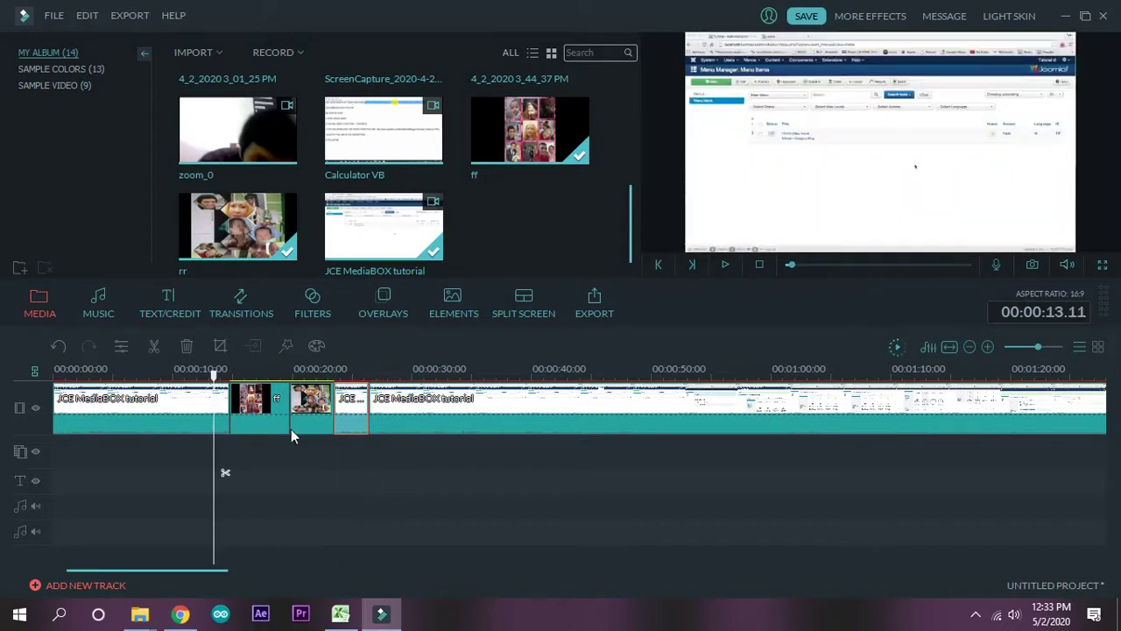
Browse the full music library down to its import entry, and look through the text and credit title presets
{"action": "left_click", "coordinate": [96, 308]}
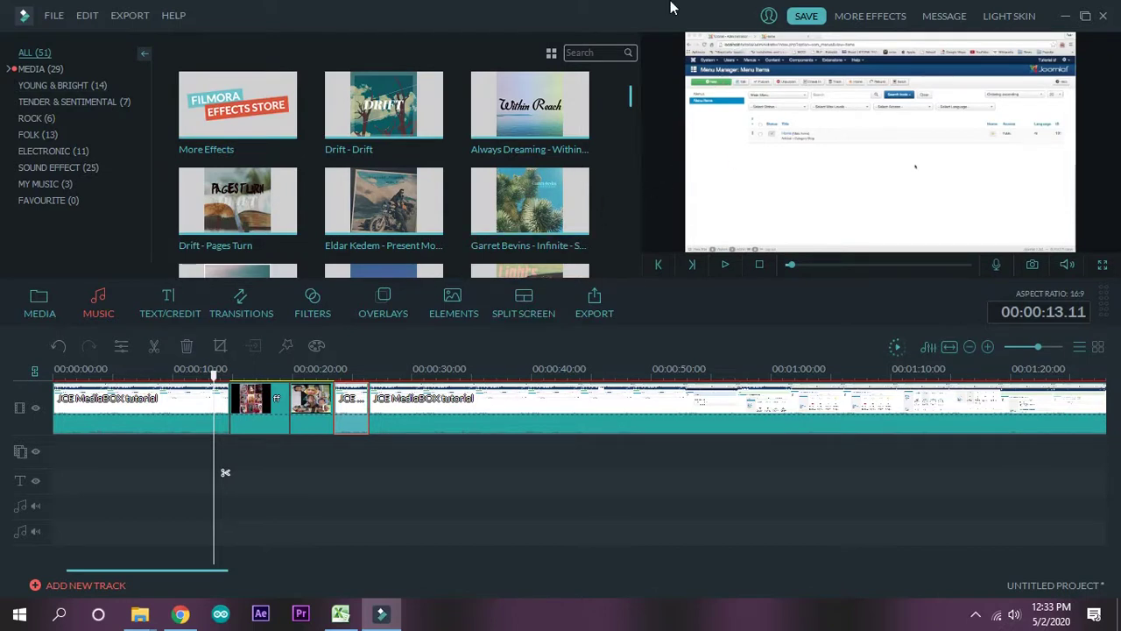
{"action": "left_click_drag", "start_coordinate": [631, 105], "coordinate": [624, 53]}
{"action": "left_click_drag", "start_coordinate": [631, 102], "coordinate": [633, 266]}
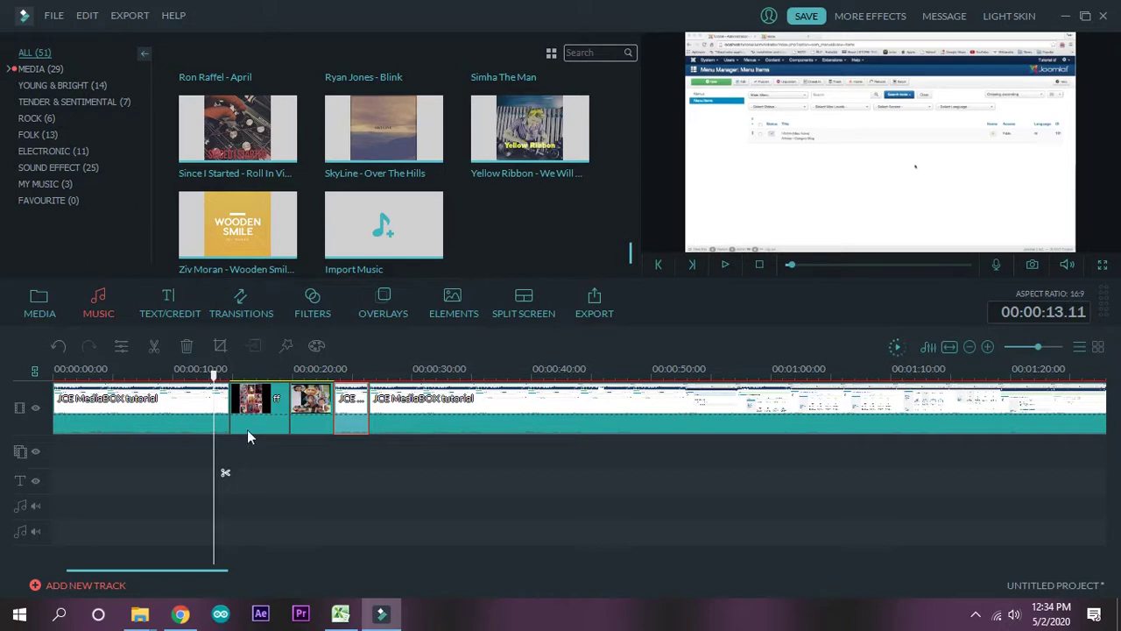
{"action": "left_click", "coordinate": [167, 296]}
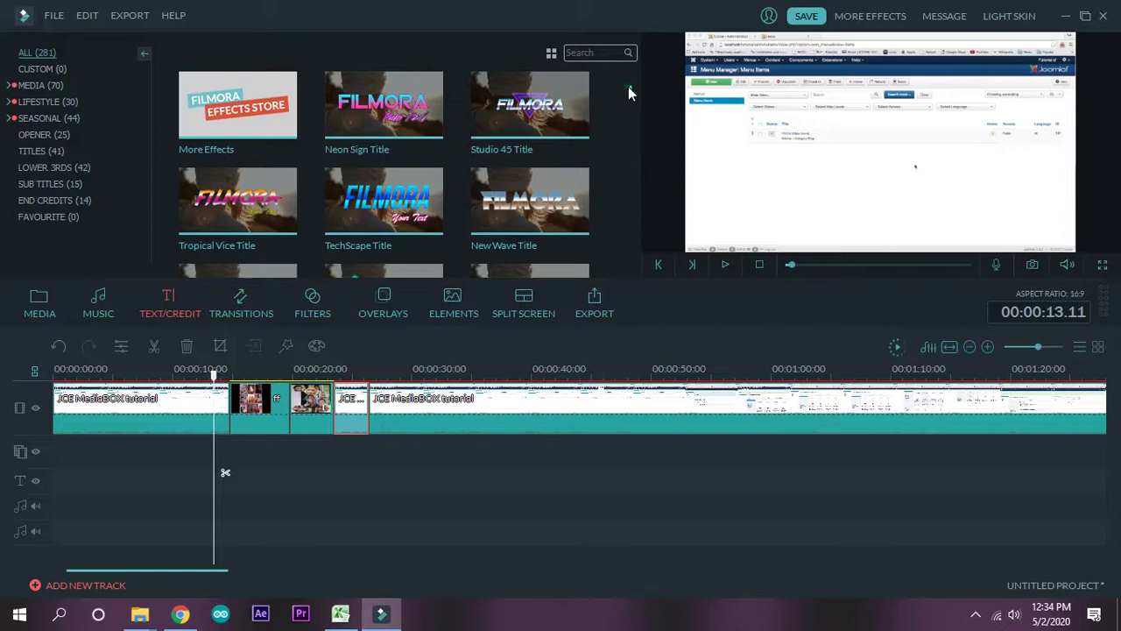
{"action": "scroll", "coordinate": [628, 160], "scroll_direction": "down", "scroll_amount": 15}
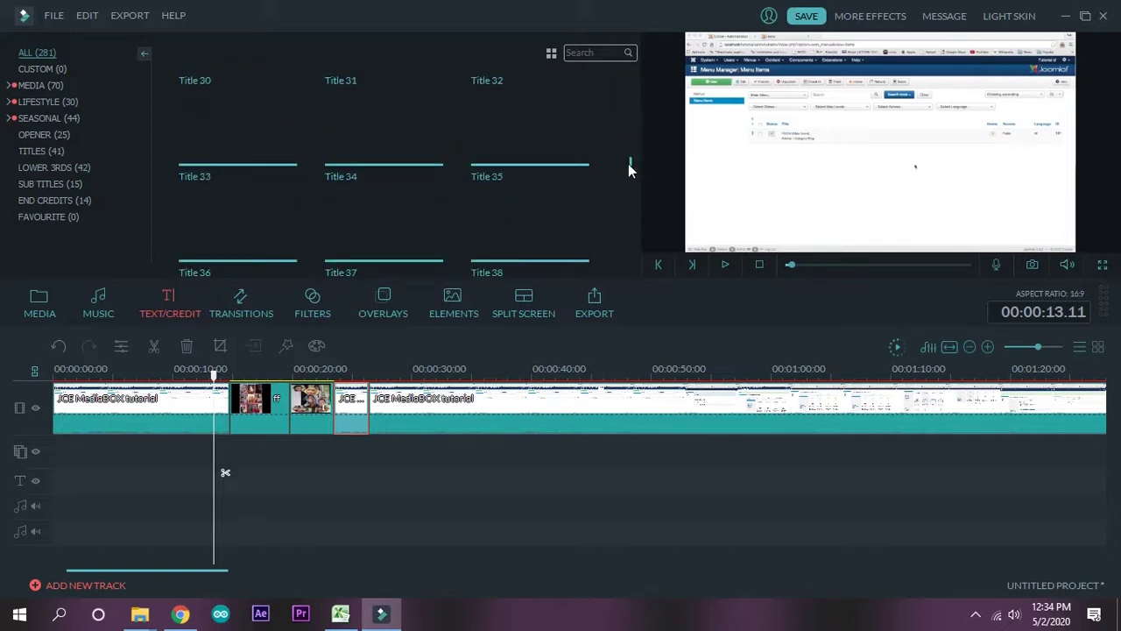
{"action": "left_click_drag", "start_coordinate": [629, 169], "coordinate": [629, 85]}
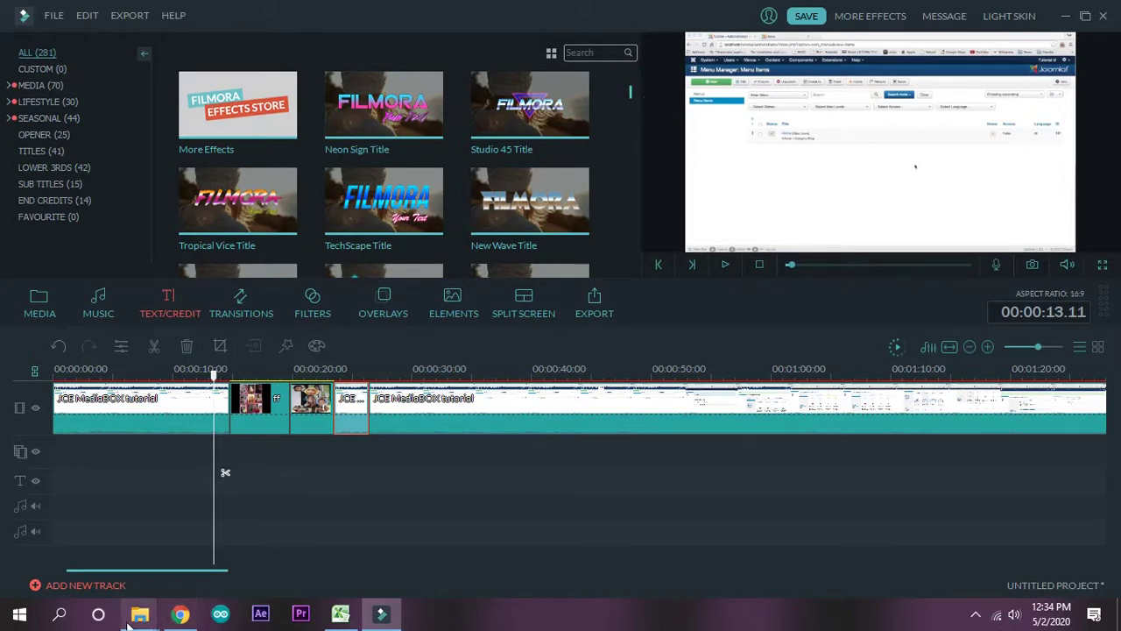
Switch to File Explorer, open key.txt from the Filmora folder, and examine its five pairs of licensed e-mail and registration code
{"action": "mouse_move", "coordinate": [139, 617]}
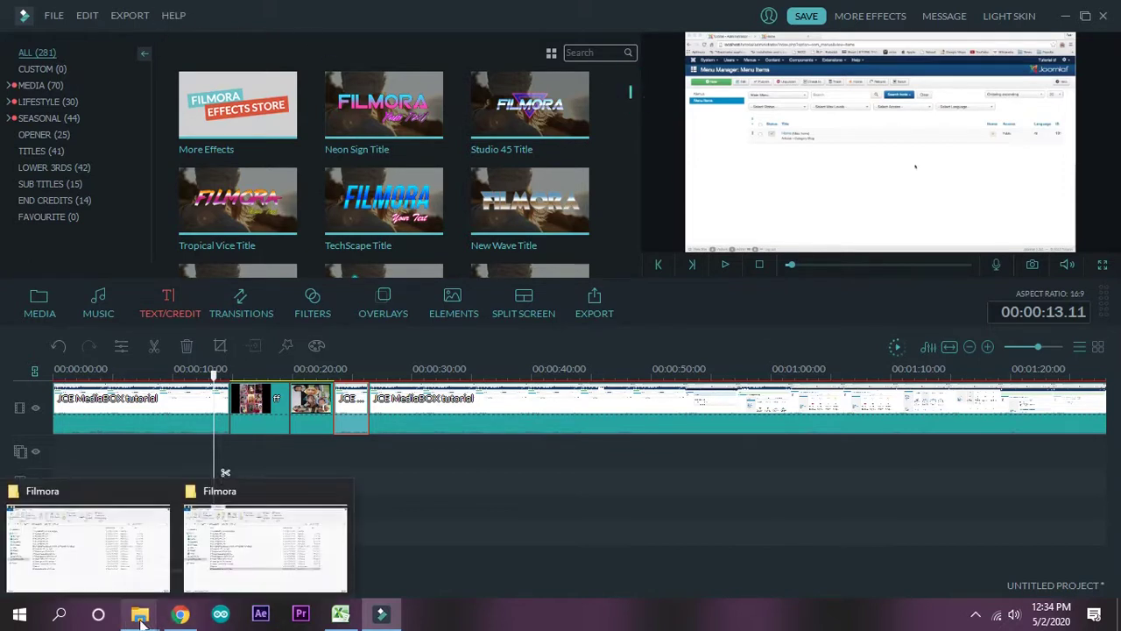
{"action": "left_click", "coordinate": [219, 561]}
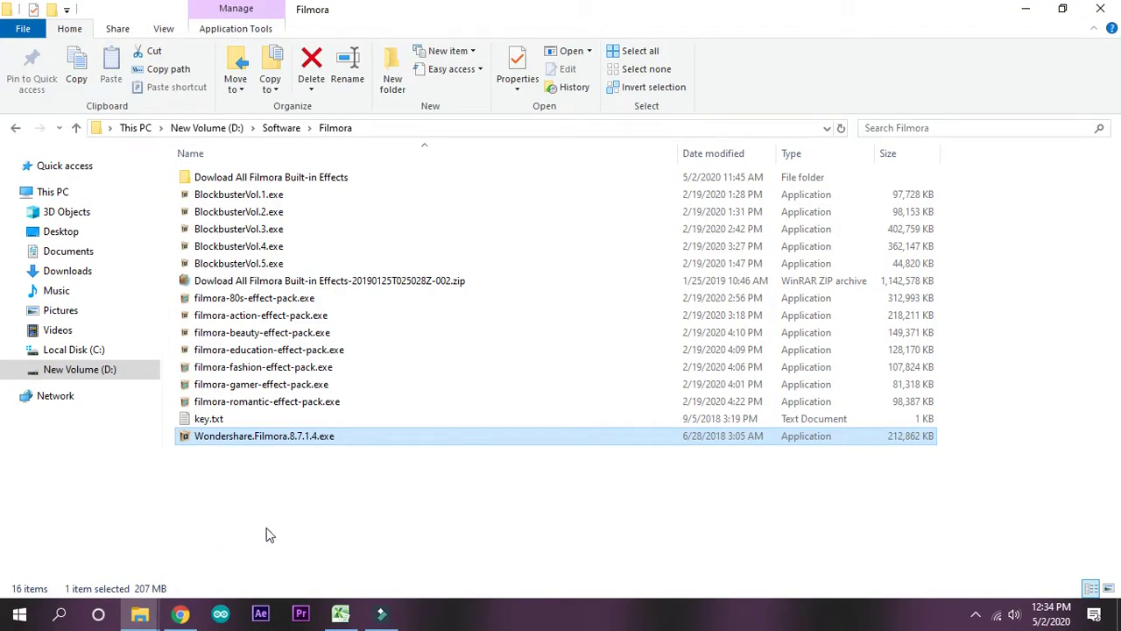
{"action": "left_click", "coordinate": [451, 523]}
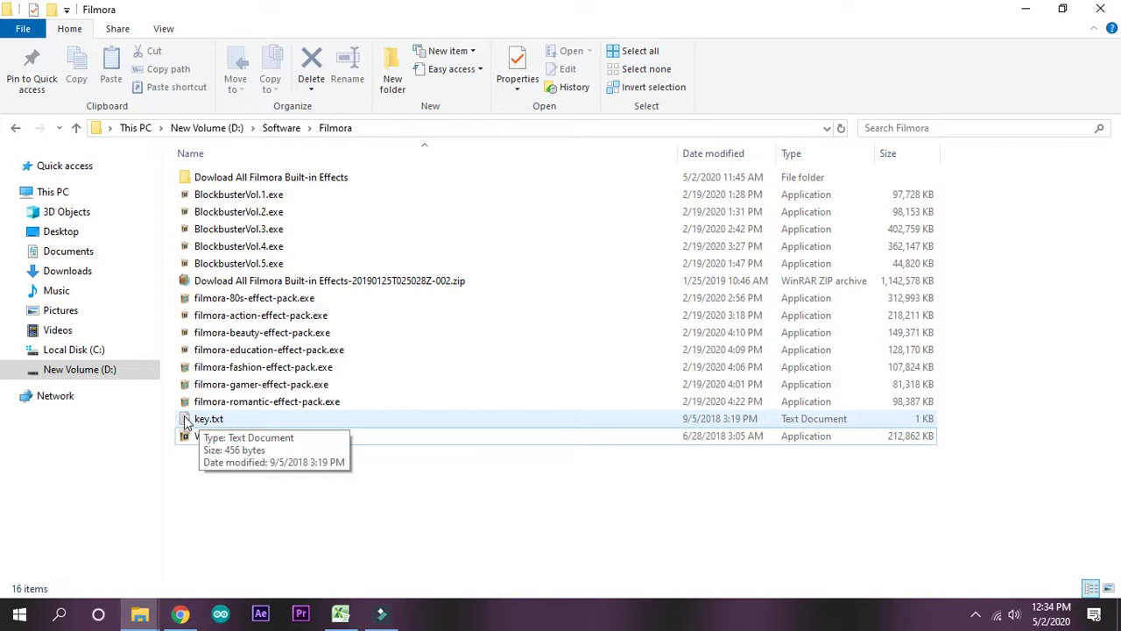
{"action": "double_click", "coordinate": [214, 421]}
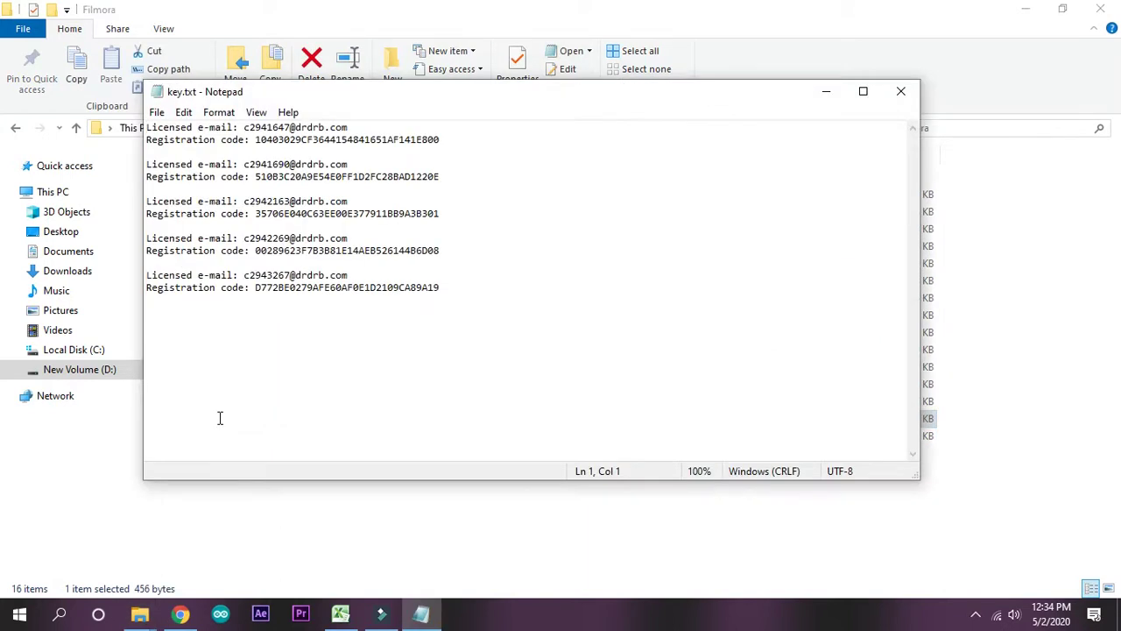
{"action": "left_click_drag", "start_coordinate": [462, 93], "coordinate": [593, 67]}
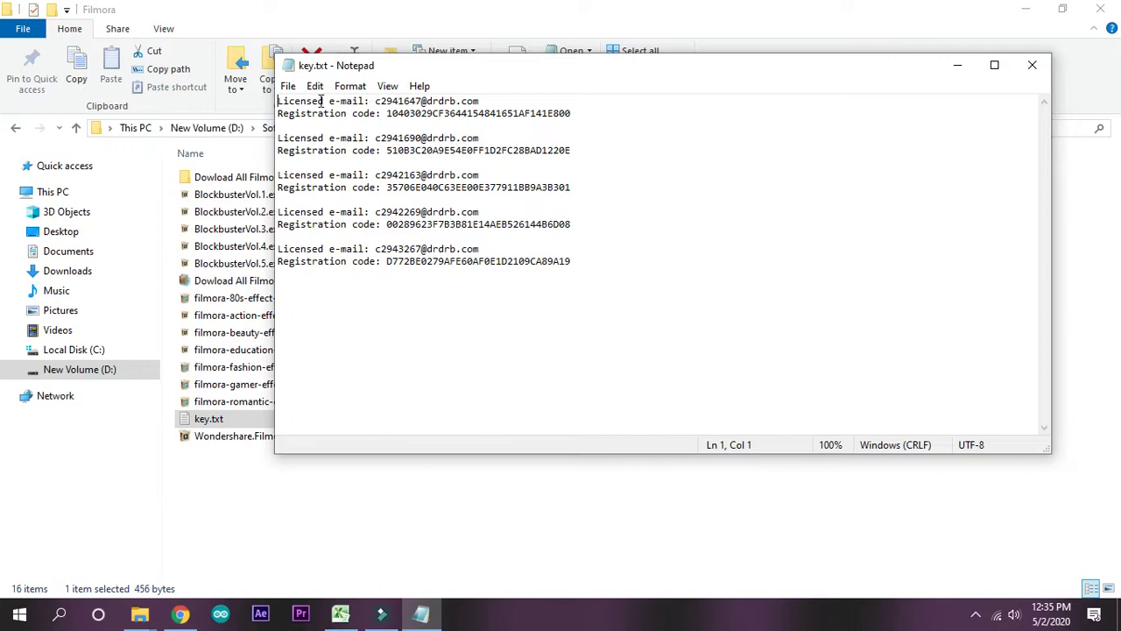
{"action": "left_click", "coordinate": [278, 109]}
{"action": "left_click", "coordinate": [288, 151]}
{"action": "left_click", "coordinate": [294, 183]}
{"action": "left_click", "coordinate": [297, 219]}
{"action": "left_click", "coordinate": [305, 260]}
Switch back to Filmora and open the Offline Activation window to view the licensed e-mail and registration code fields
{"action": "left_click", "coordinate": [381, 614]}
{"action": "left_click", "coordinate": [172, 19]}
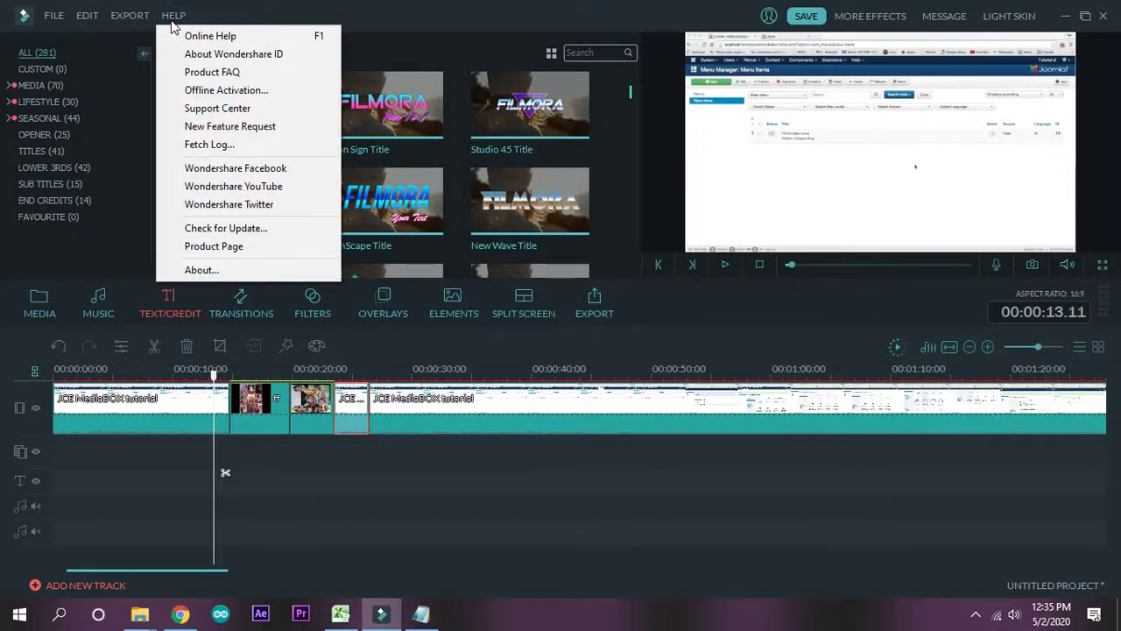
{"action": "left_click", "coordinate": [213, 91]}
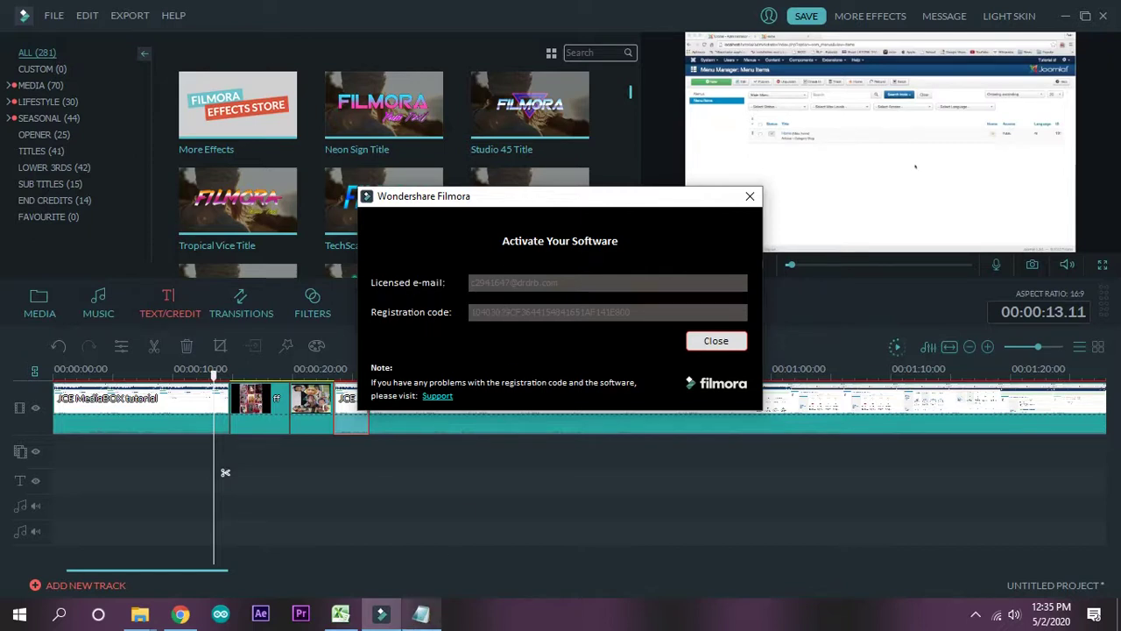
Switch to key.txt in Notepad and copy the first licensed e-mail address
{"action": "left_click", "coordinate": [428, 615]}
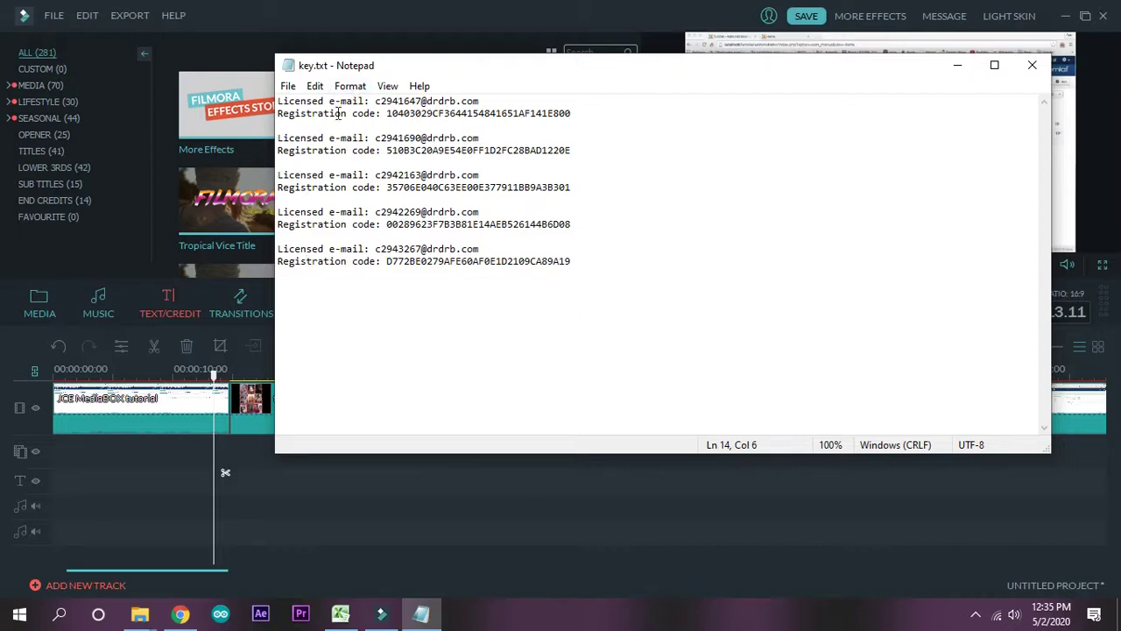
{"action": "left_click", "coordinate": [375, 101]}
{"action": "left_click_drag", "start_coordinate": [375, 101], "coordinate": [477, 100]}
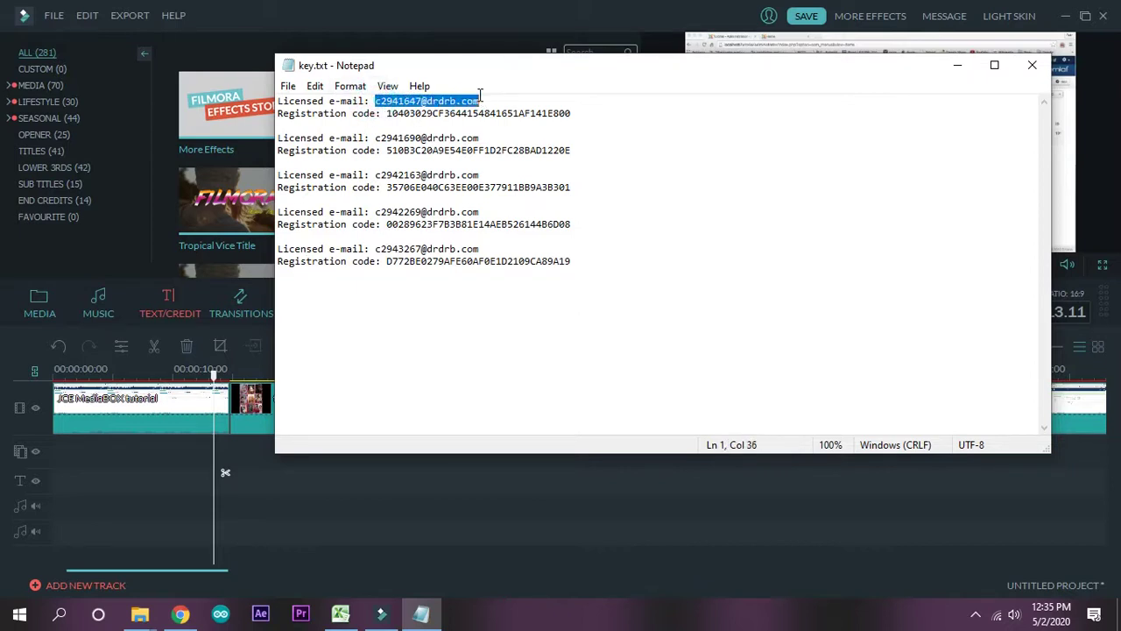
{"action": "right_click", "coordinate": [473, 102]}
{"action": "left_click", "coordinate": [510, 151]}
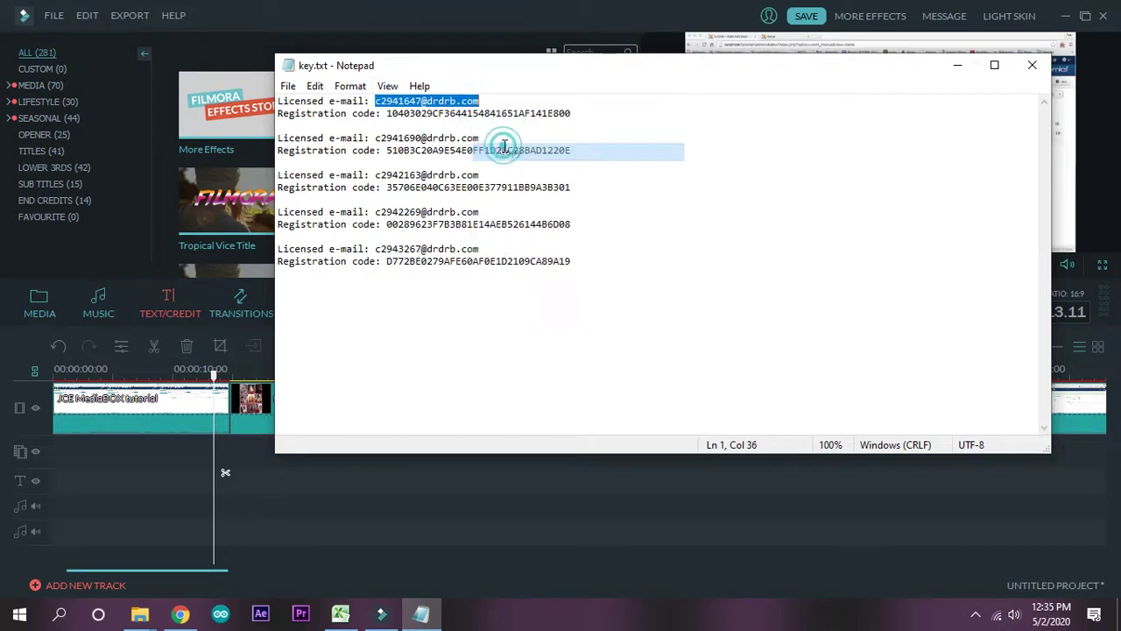
Locate the Licensed e-mail field in Filmora's activation window, and copy the first registration code from key.txt in Notepad
{"action": "left_click", "coordinate": [958, 66]}
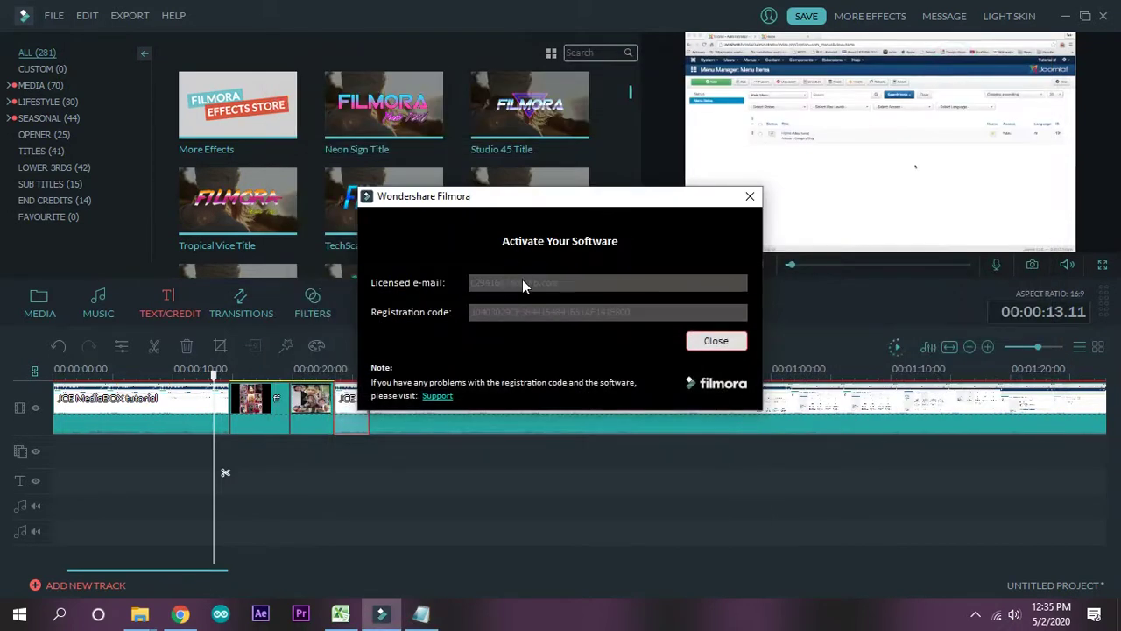
{"action": "left_click", "coordinate": [543, 282]}
{"action": "left_click", "coordinate": [421, 614]}
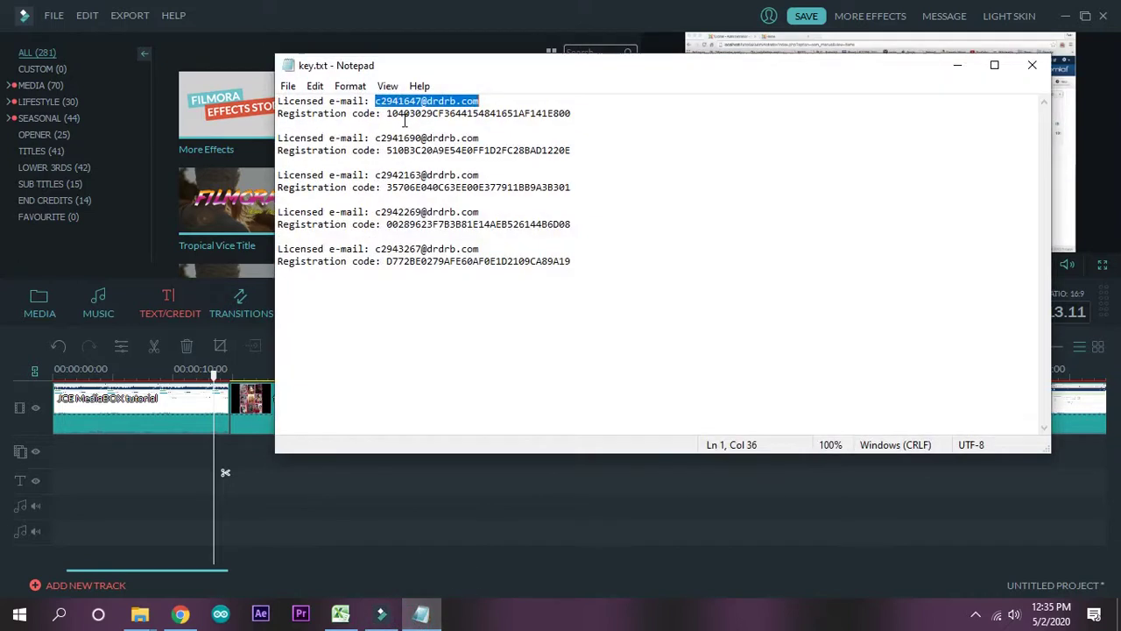
{"action": "left_click_drag", "start_coordinate": [387, 113], "coordinate": [546, 113]}
{"action": "right_click", "coordinate": [545, 114]}
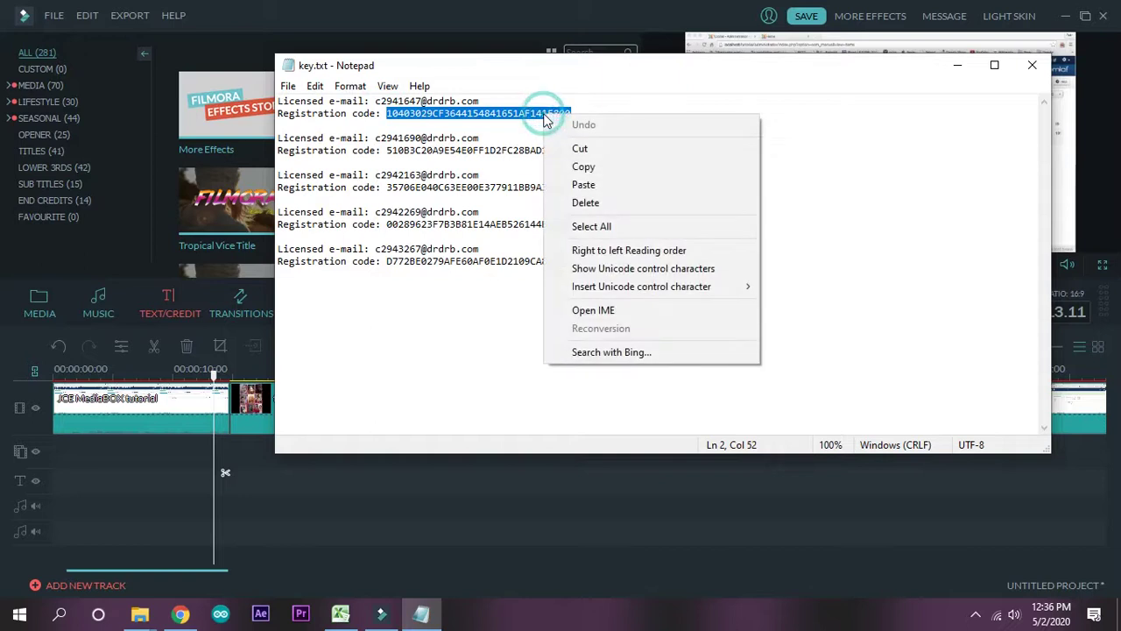
{"action": "left_click", "coordinate": [583, 167]}
Switch back to Filmora, try to paste the copied code into the Registration code field, and close the activation window
{"action": "left_click", "coordinate": [964, 67]}
{"action": "left_click", "coordinate": [603, 314]}
{"action": "key", "text": "ctrl+v"}
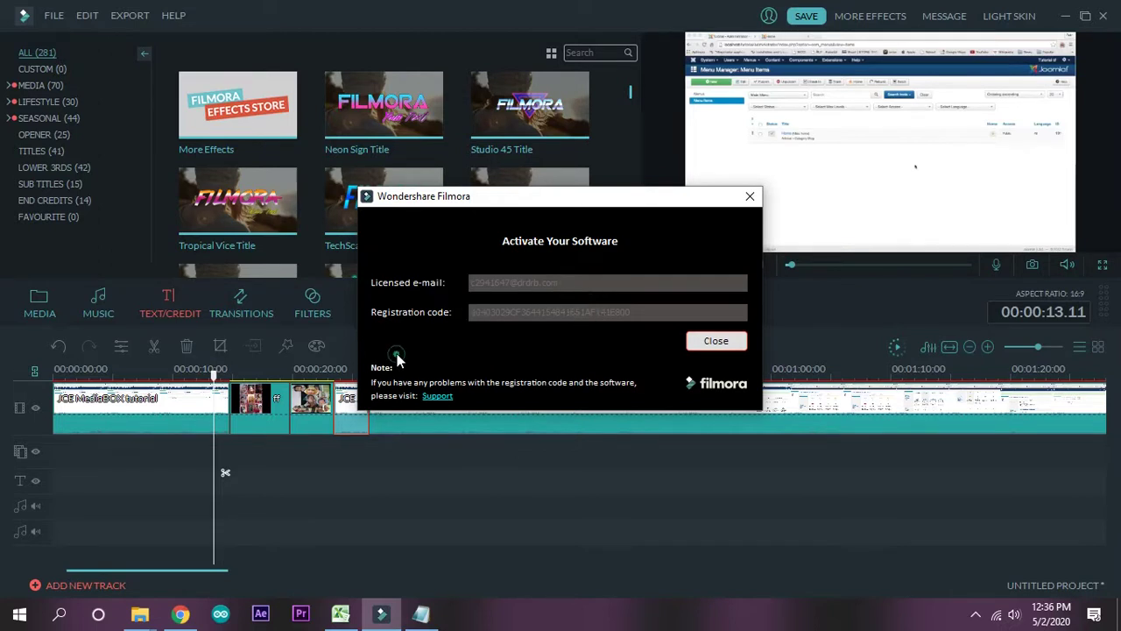
{"action": "left_click", "coordinate": [723, 343]}
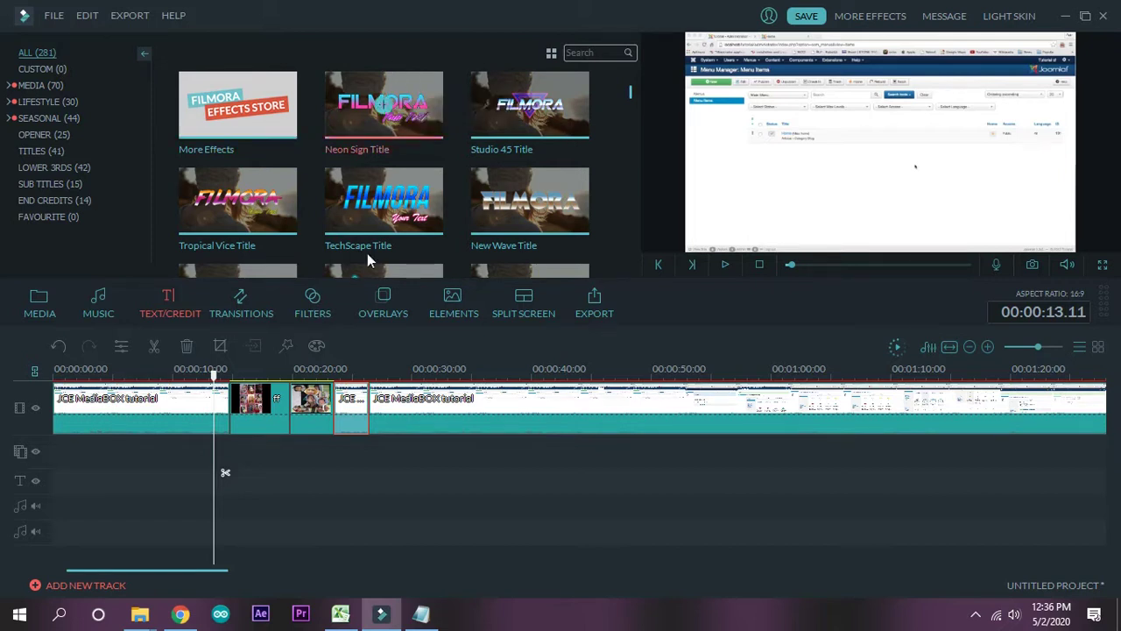
Browse the presets in the text and credit, overlays and filters libraries, and open the transitions library
{"action": "left_click_drag", "start_coordinate": [631, 95], "coordinate": [631, 262]}
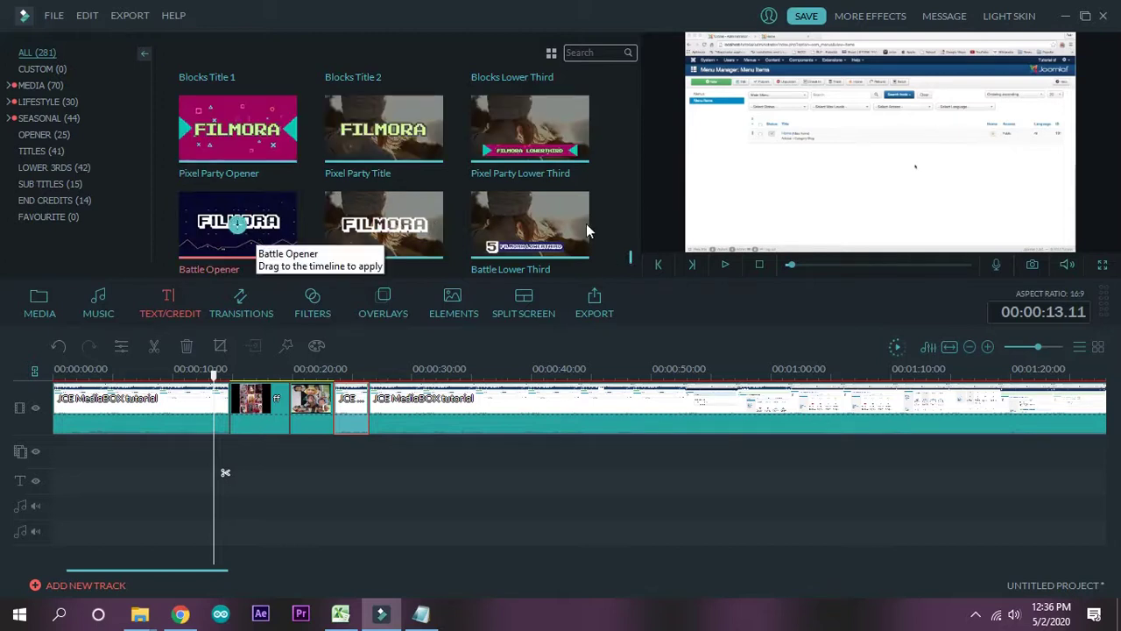
{"action": "left_click_drag", "start_coordinate": [630, 255], "coordinate": [641, 163]}
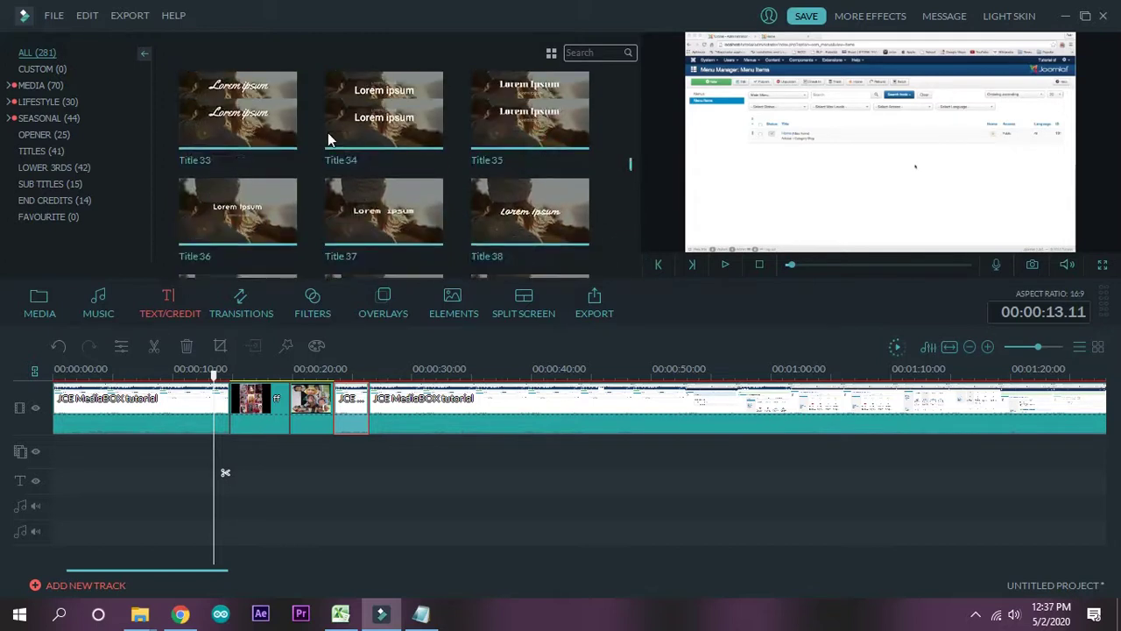
{"action": "scroll", "coordinate": [329, 138], "scroll_direction": "up", "scroll_amount": 5}
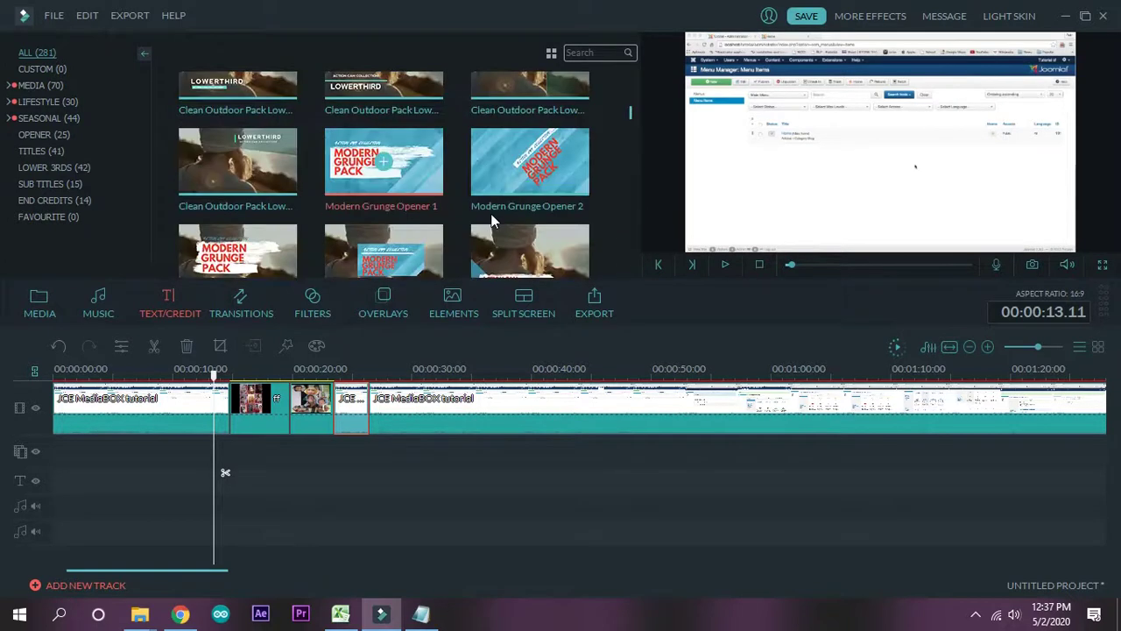
{"action": "left_click", "coordinate": [388, 300]}
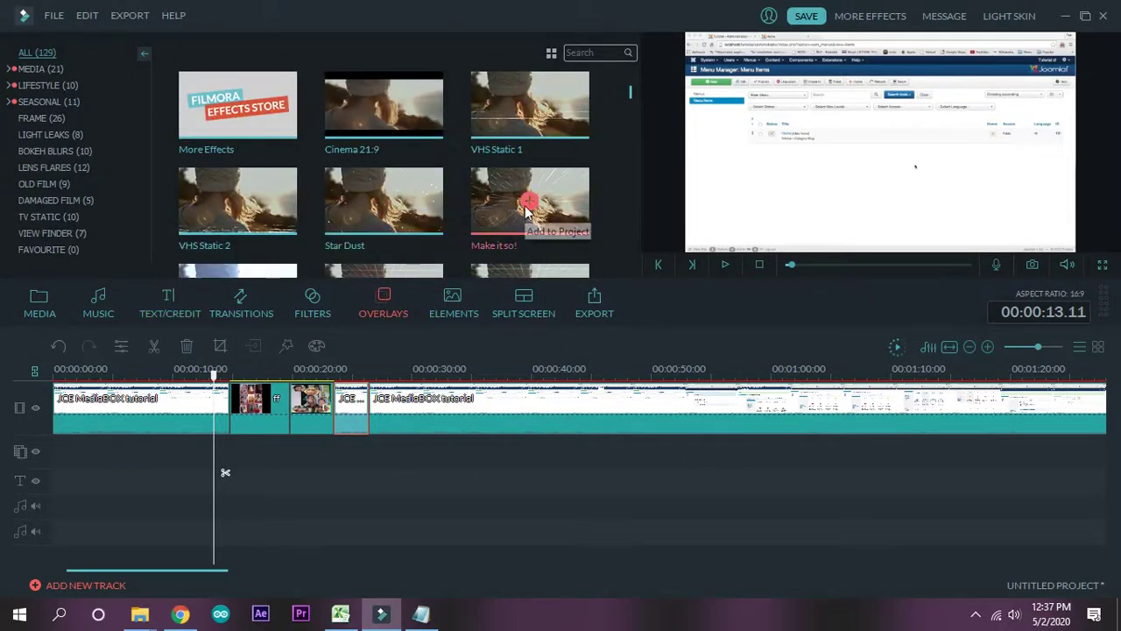
{"action": "left_click_drag", "start_coordinate": [628, 93], "coordinate": [628, 112]}
{"action": "scroll", "coordinate": [560, 164], "scroll_direction": "down", "scroll_amount": 1}
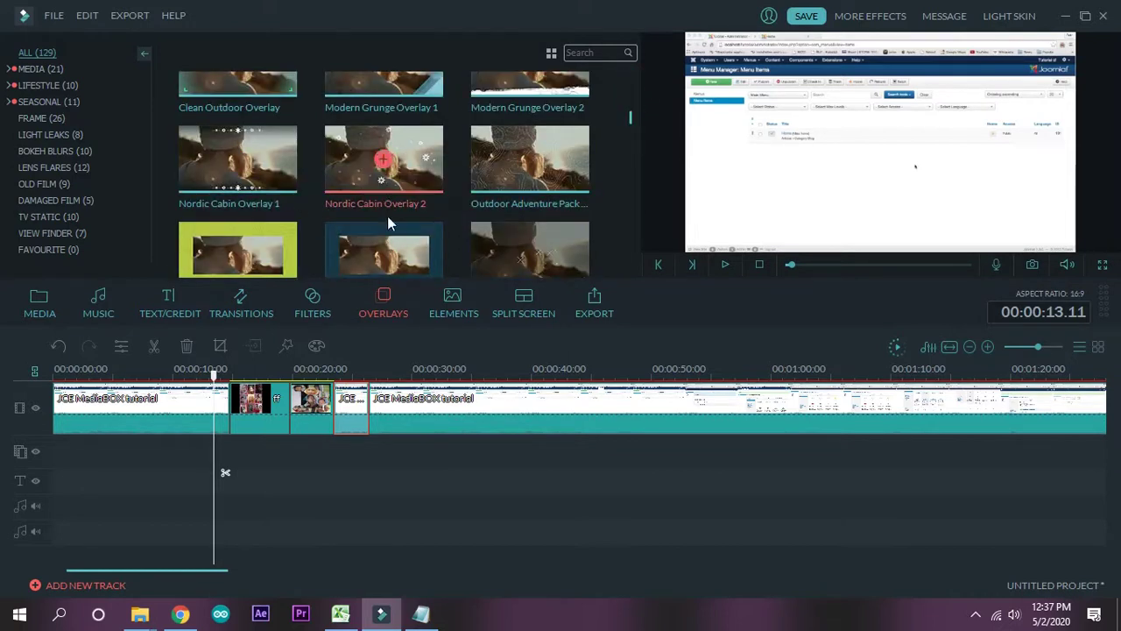
{"action": "left_click", "coordinate": [324, 317]}
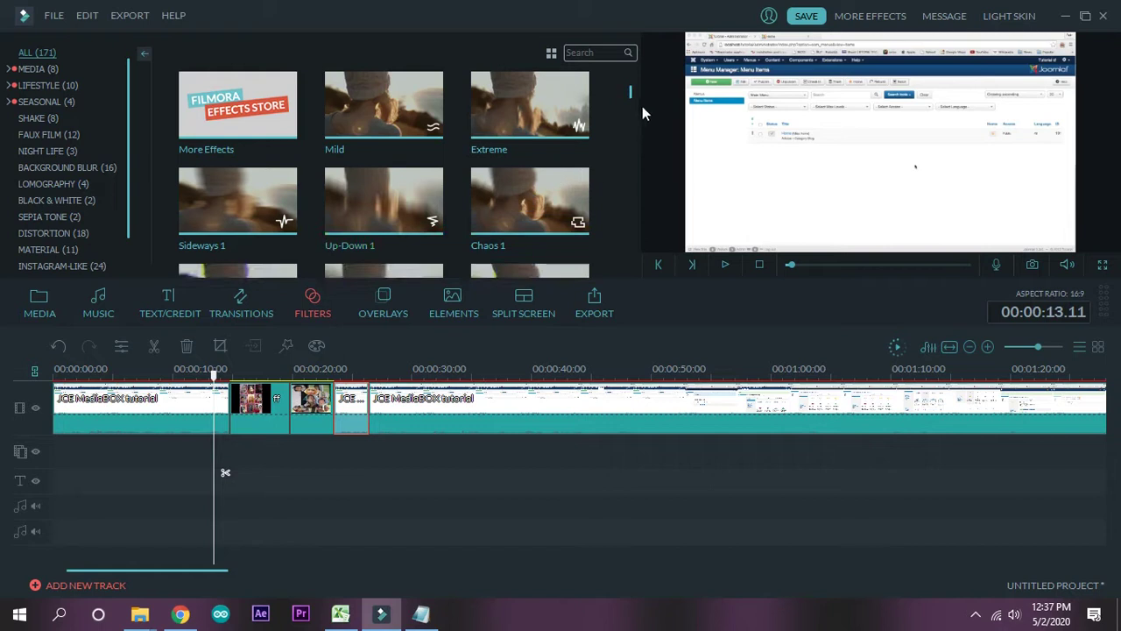
{"action": "left_click_drag", "start_coordinate": [631, 99], "coordinate": [631, 193]}
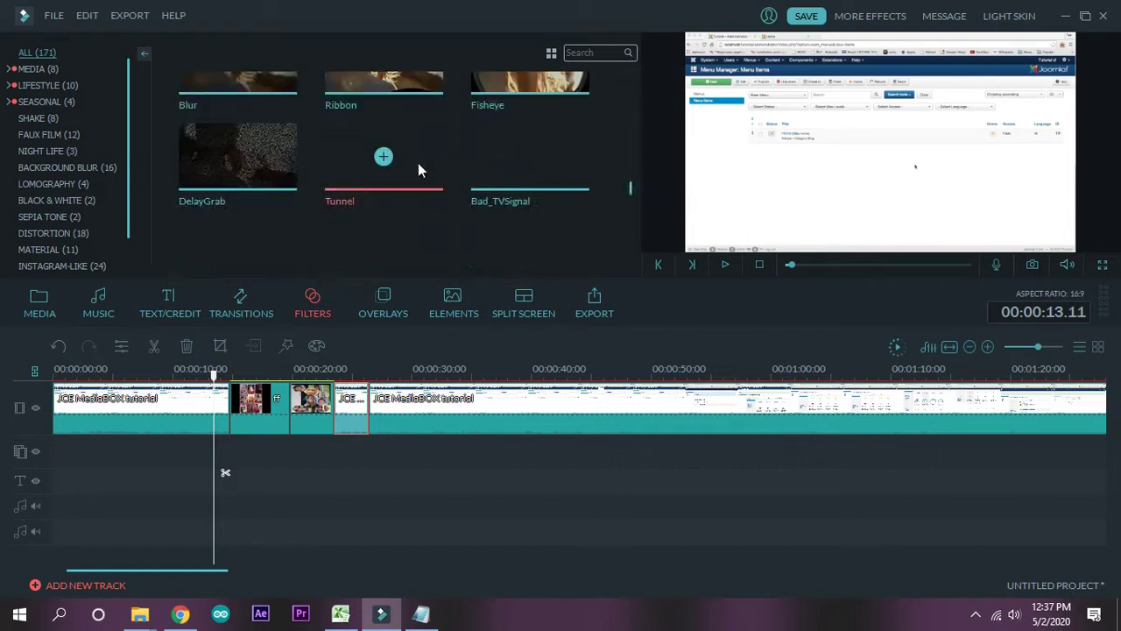
{"action": "left_click", "coordinate": [249, 296]}
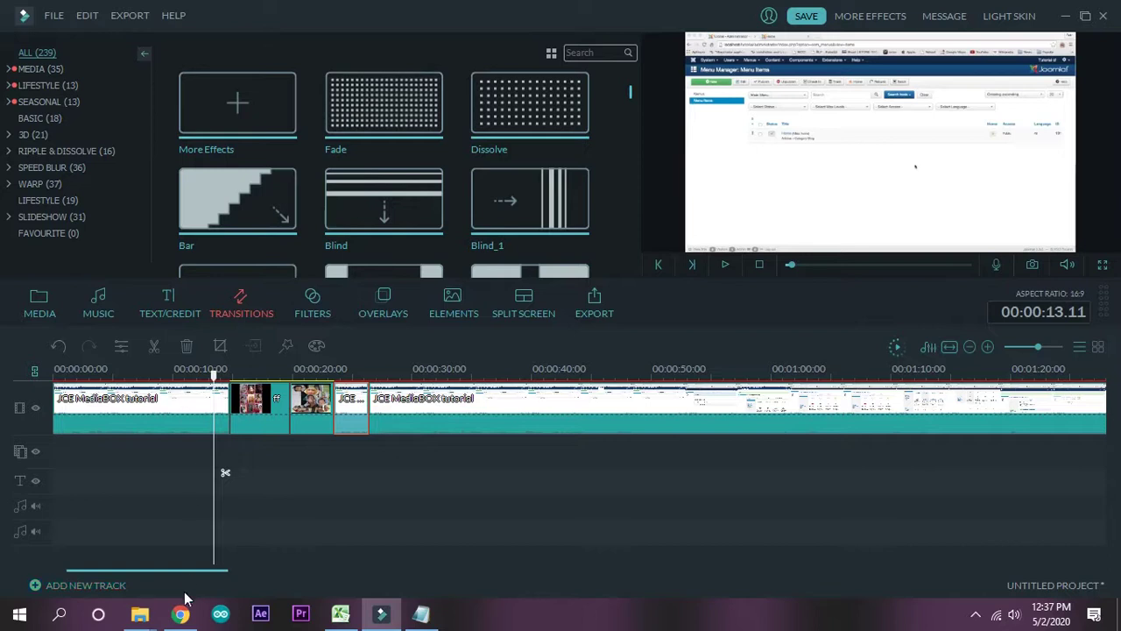
Switch to File Explorer and look through the Blockbuster volumes and effect pack installers in the Filmora folder
{"action": "mouse_move", "coordinate": [156, 624]}
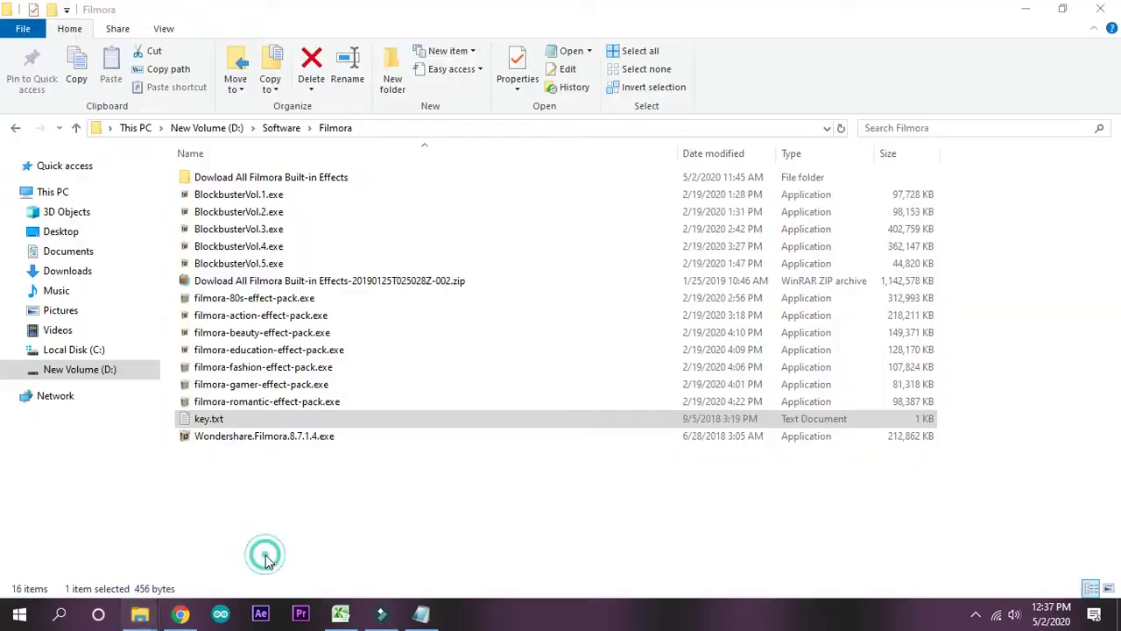
{"action": "left_click", "coordinate": [292, 552]}
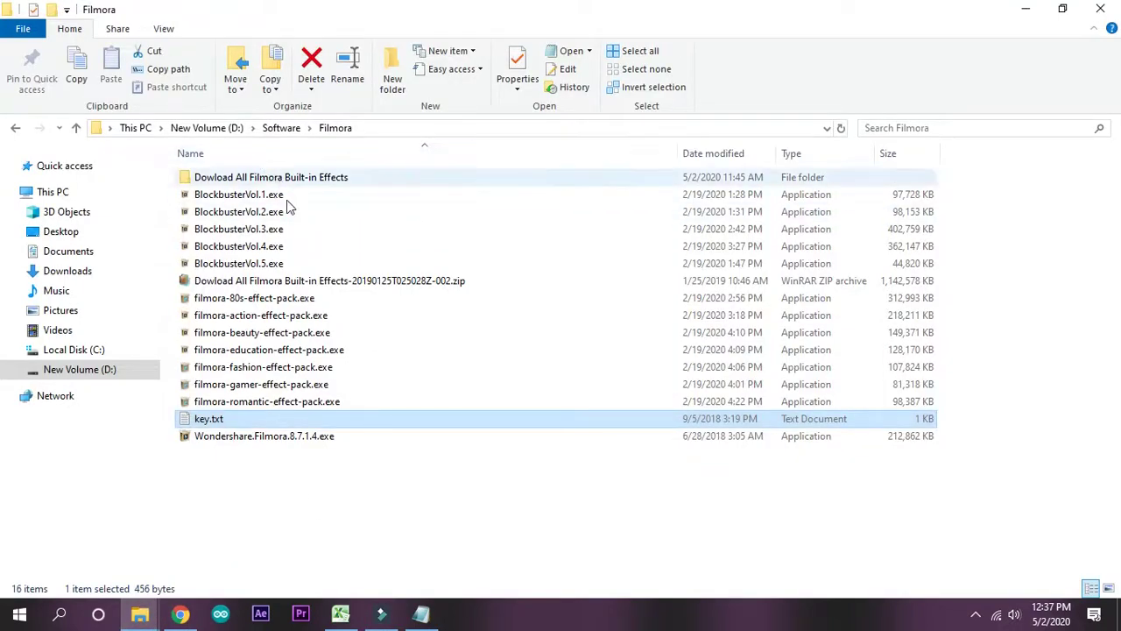
{"action": "left_click", "coordinate": [251, 197]}
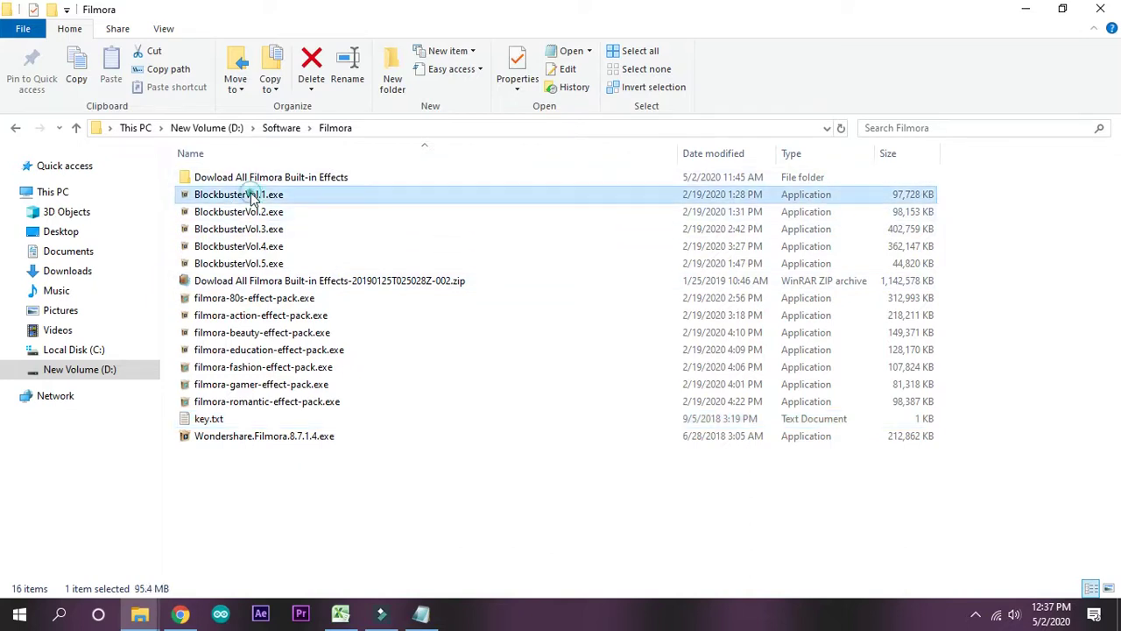
{"action": "left_click", "coordinate": [251, 213]}
{"action": "left_click", "coordinate": [255, 230]}
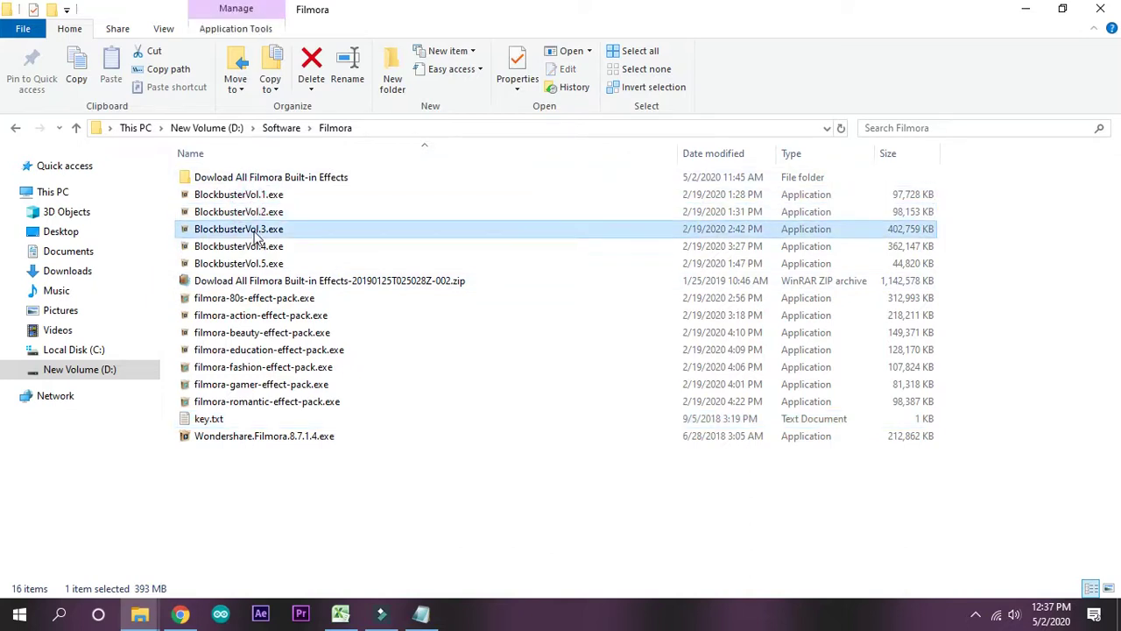
{"action": "left_click", "coordinate": [254, 248]}
{"action": "left_click", "coordinate": [254, 264]}
{"action": "left_click", "coordinate": [270, 300]}
{"action": "left_click", "coordinate": [298, 316]}
{"action": "left_click", "coordinate": [274, 350]}
{"action": "left_click", "coordinate": [282, 402]}
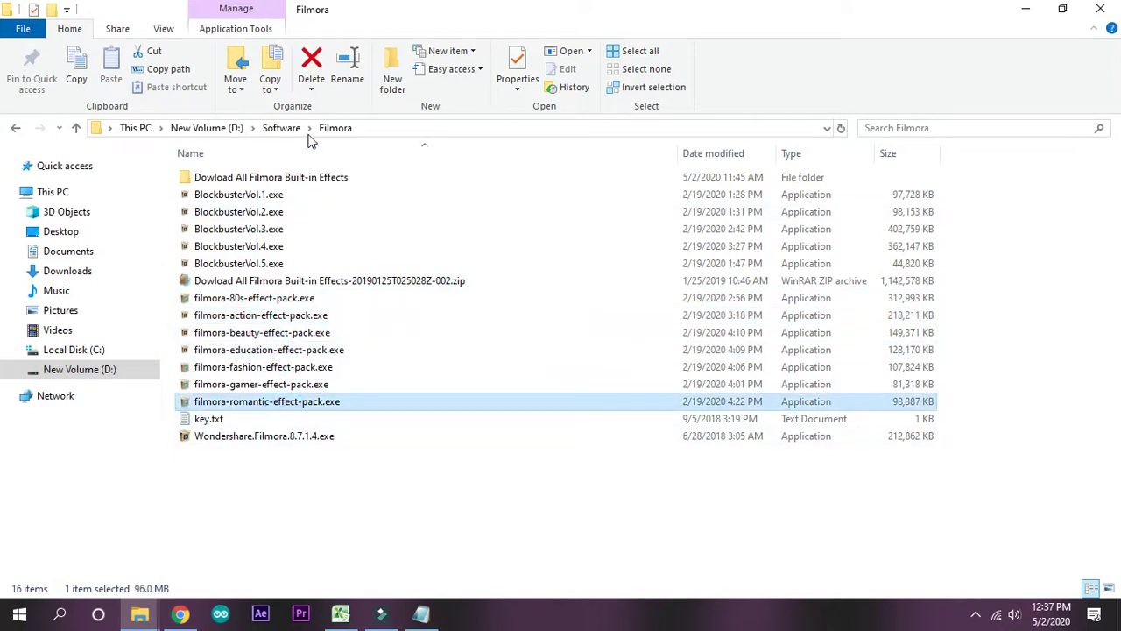
Open the Dowload All Filmora Built-in Effects folder and launch Filmora V8.x Built-in Effect Installer .exe
{"action": "double_click", "coordinate": [320, 177]}
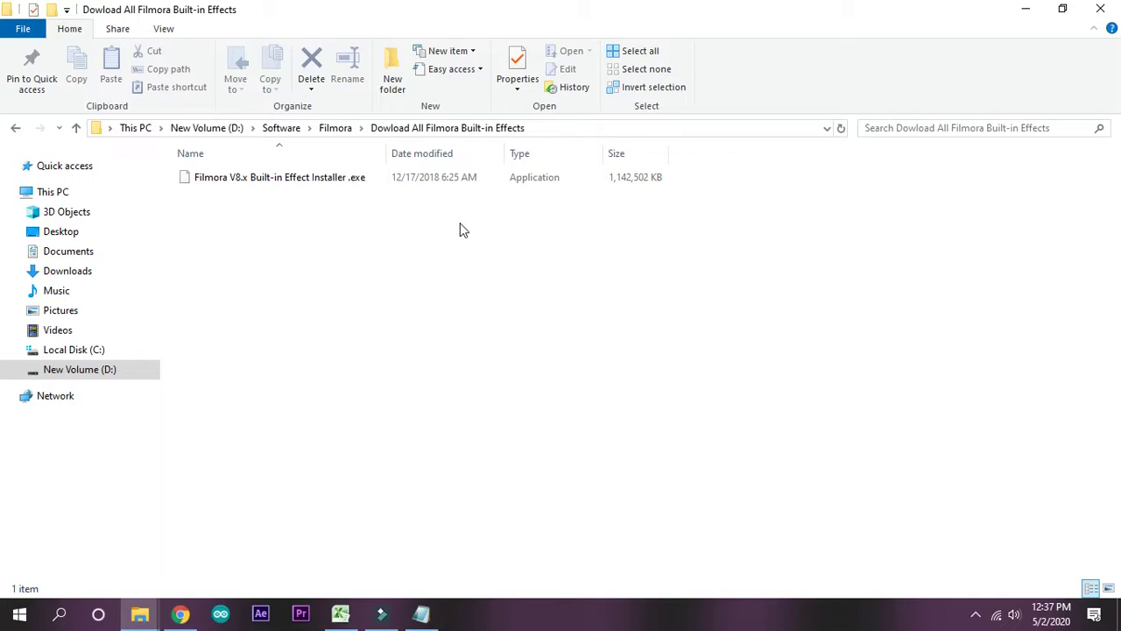
{"action": "left_click", "coordinate": [16, 128]}
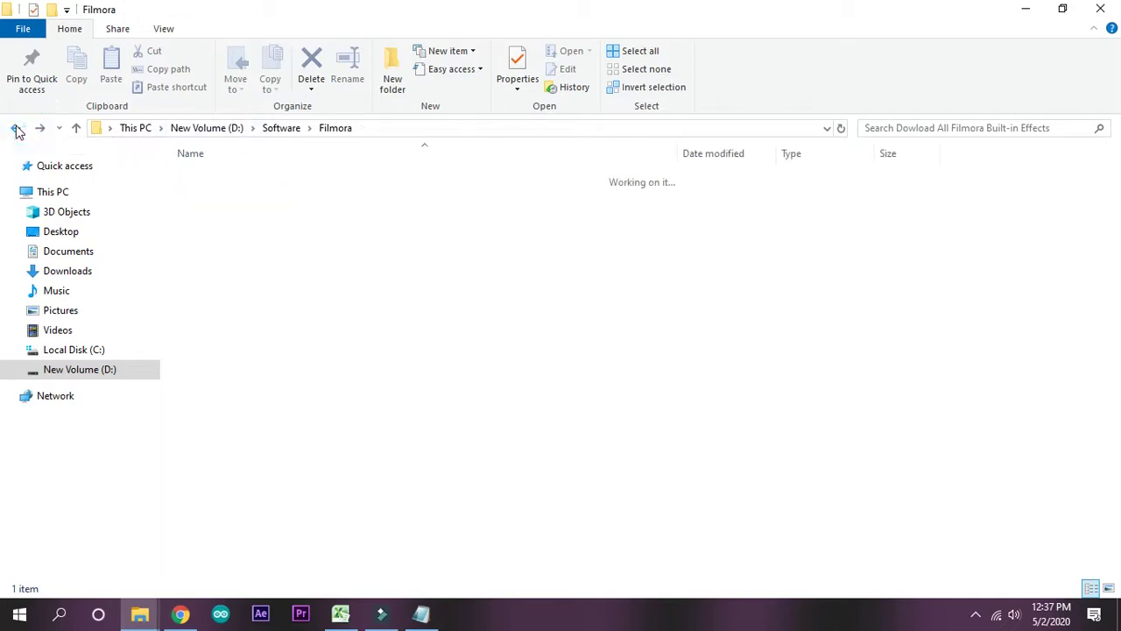
{"action": "left_click", "coordinate": [39, 128]}
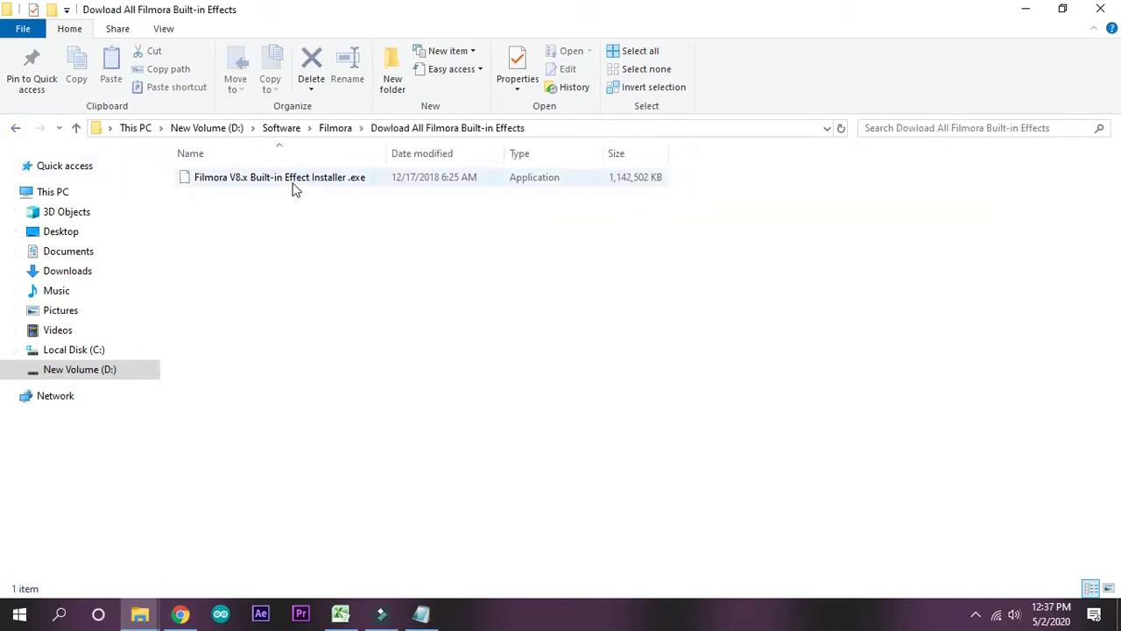
{"action": "double_click", "coordinate": [294, 184]}
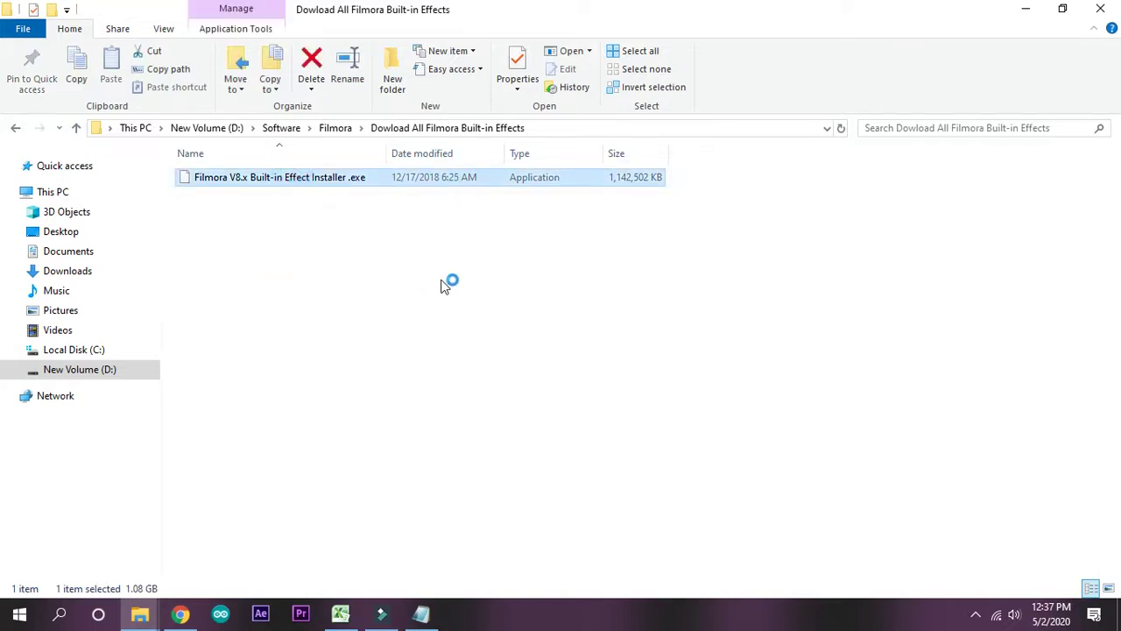
Close the File Explorer window and return to the Filmora project
{"action": "left_click", "coordinate": [379, 616]}
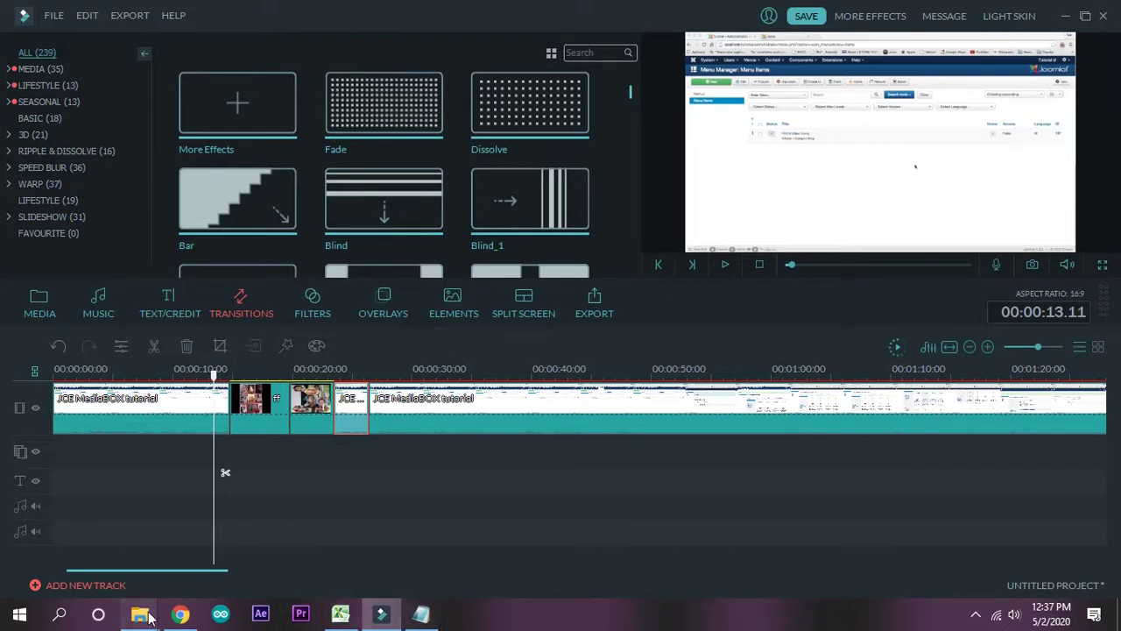
{"action": "mouse_move", "coordinate": [143, 613]}
{"action": "left_click", "coordinate": [244, 537]}
{"action": "left_click", "coordinate": [1107, 7]}
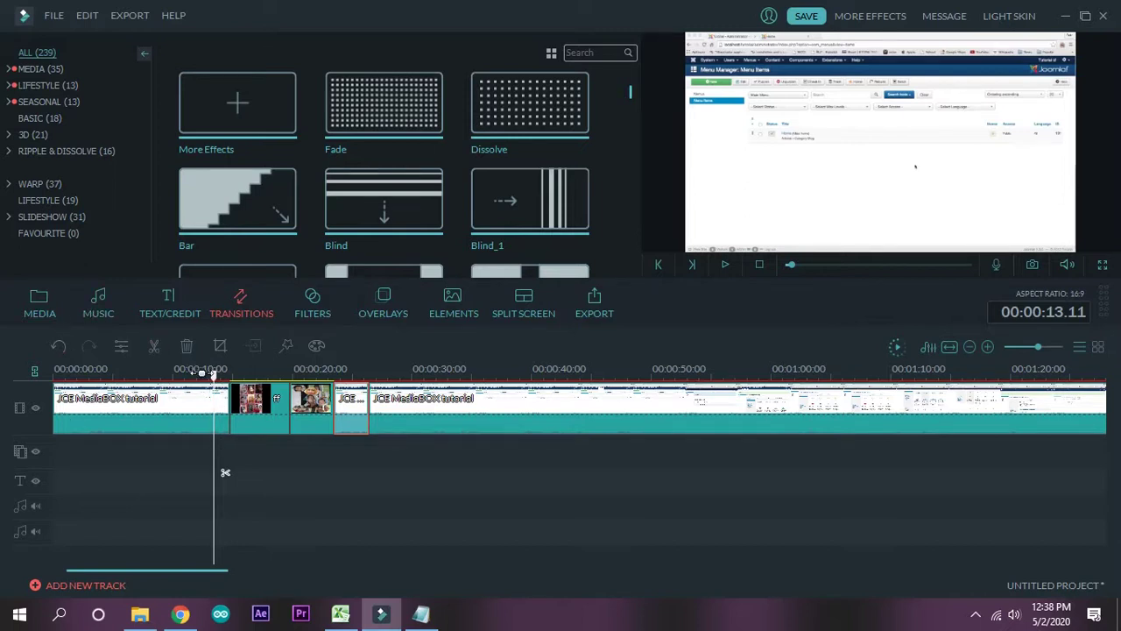
Add the music Little Maps - Just With You to the first audio track at 00:00:10.02 and preview the playback
{"action": "left_click_drag", "start_coordinate": [216, 377], "coordinate": [226, 376]}
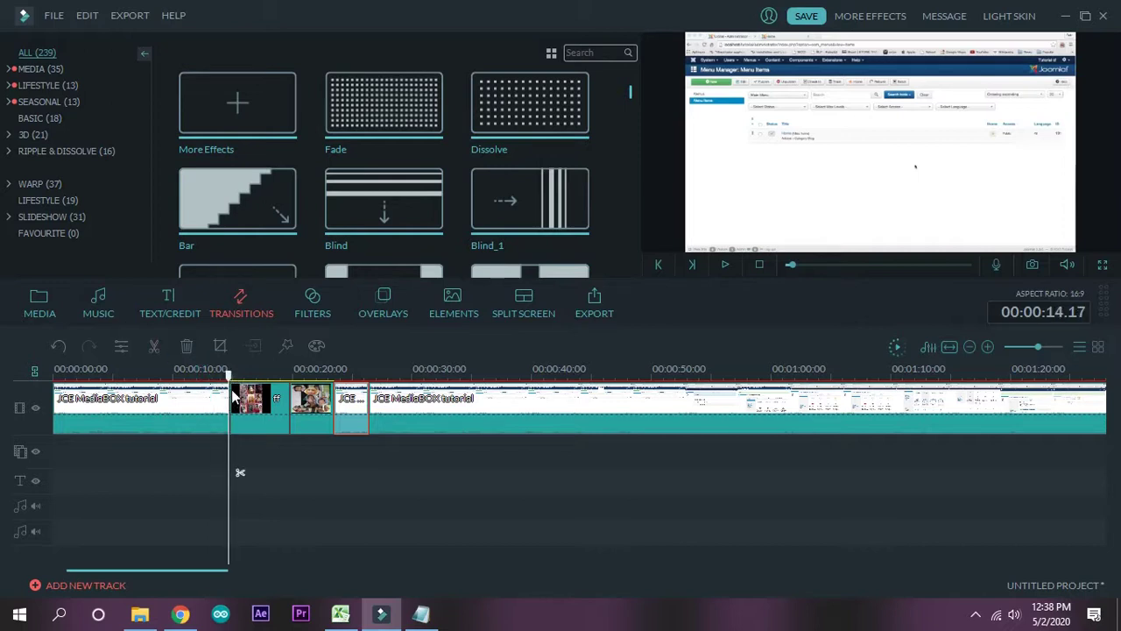
{"action": "left_click", "coordinate": [227, 376]}
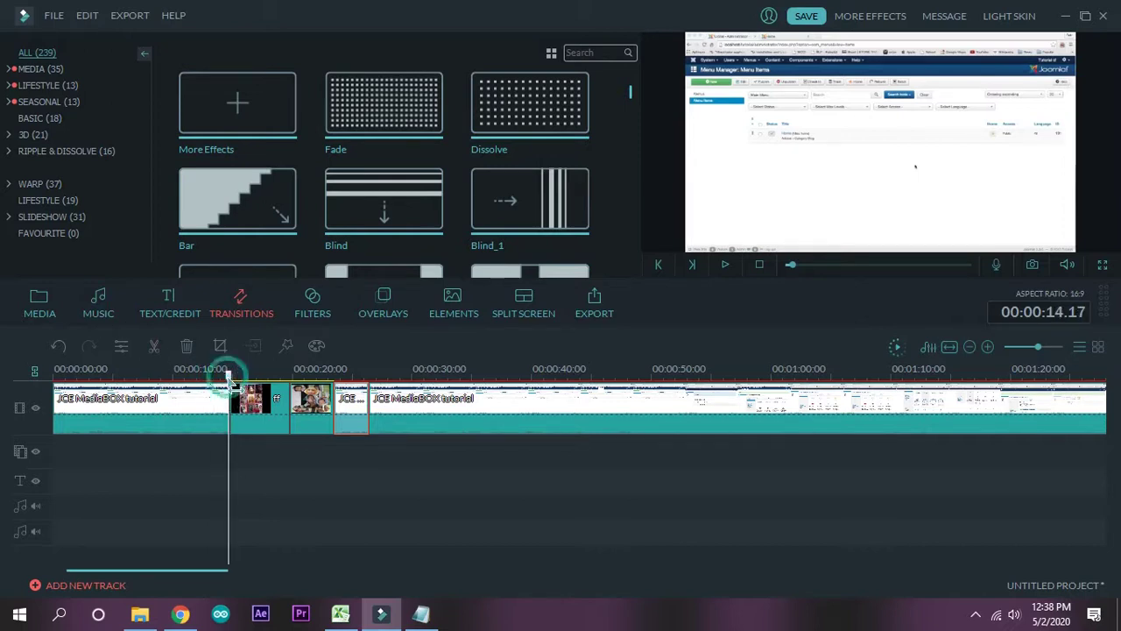
{"action": "left_click_drag", "start_coordinate": [231, 382], "coordinate": [174, 386]}
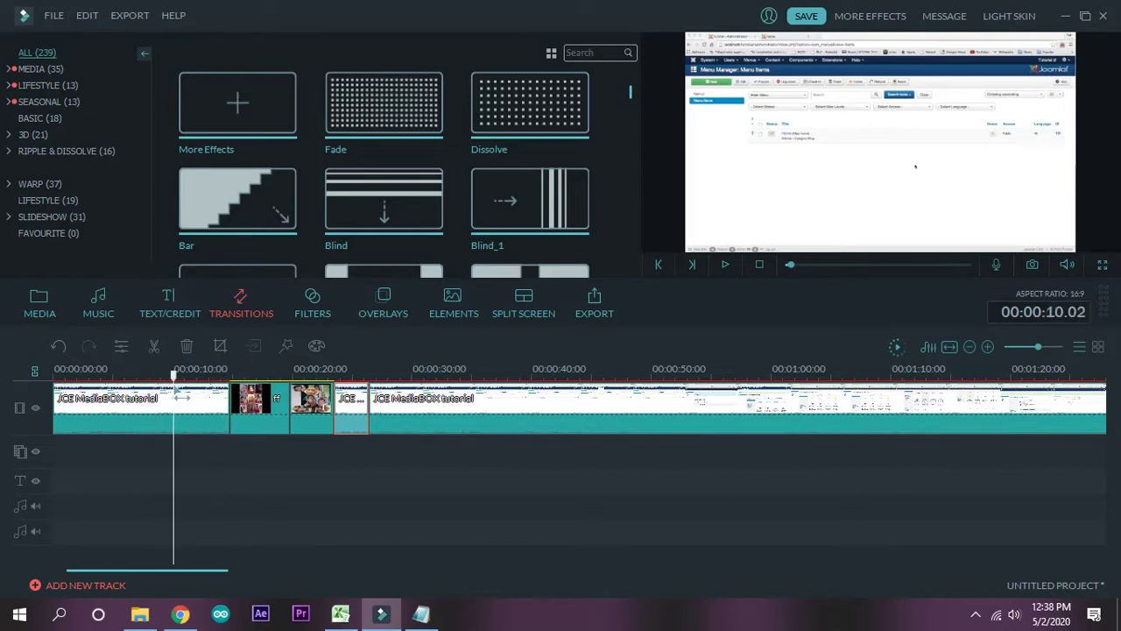
{"action": "left_click", "coordinate": [99, 296]}
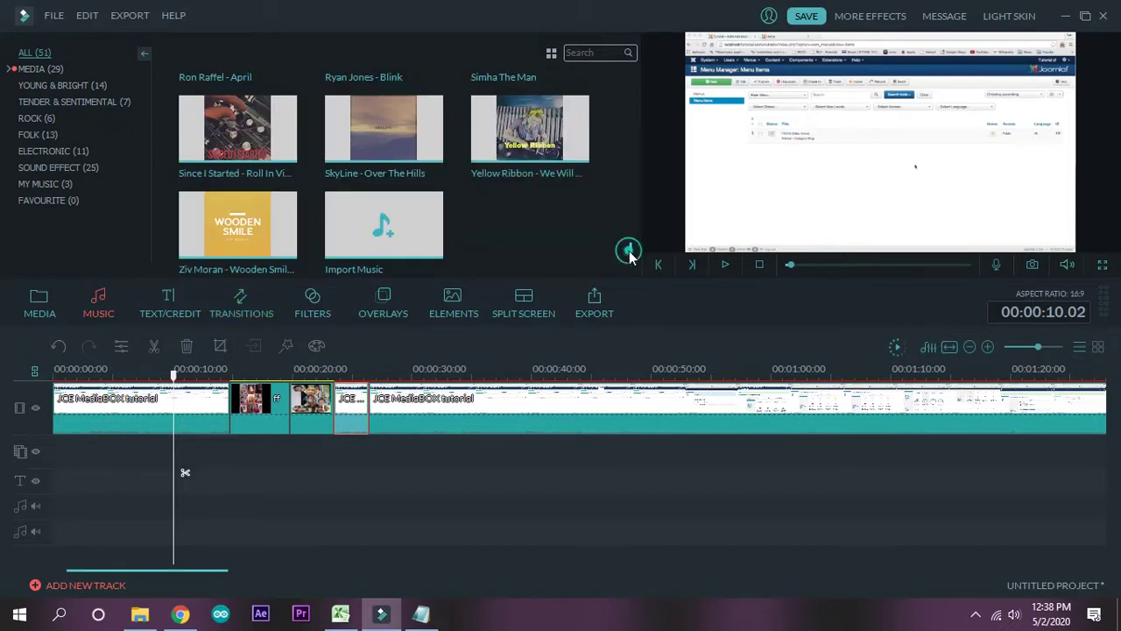
{"action": "scroll", "coordinate": [629, 142], "scroll_direction": "up", "scroll_amount": 5}
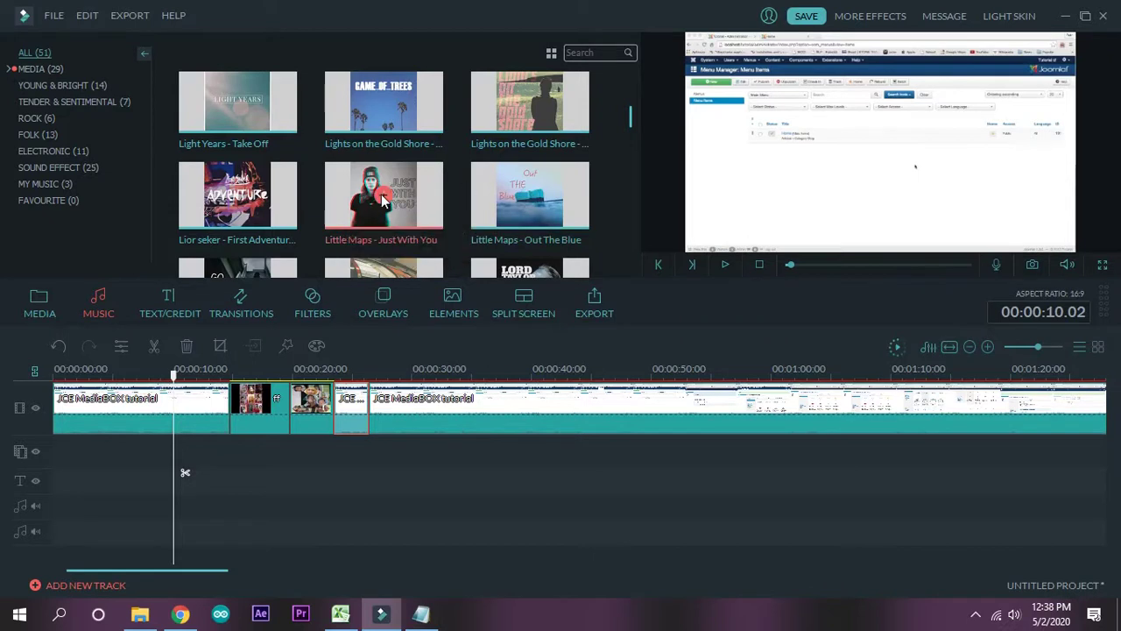
{"action": "left_click_drag", "start_coordinate": [445, 184], "coordinate": [181, 508]}
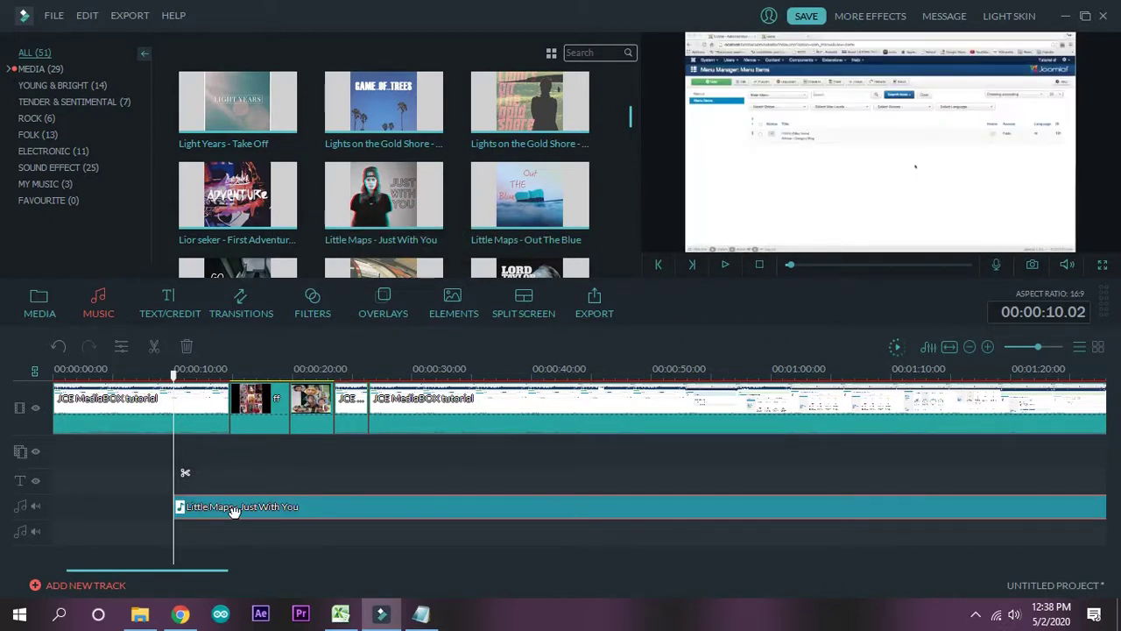
{"action": "key", "text": "space"}
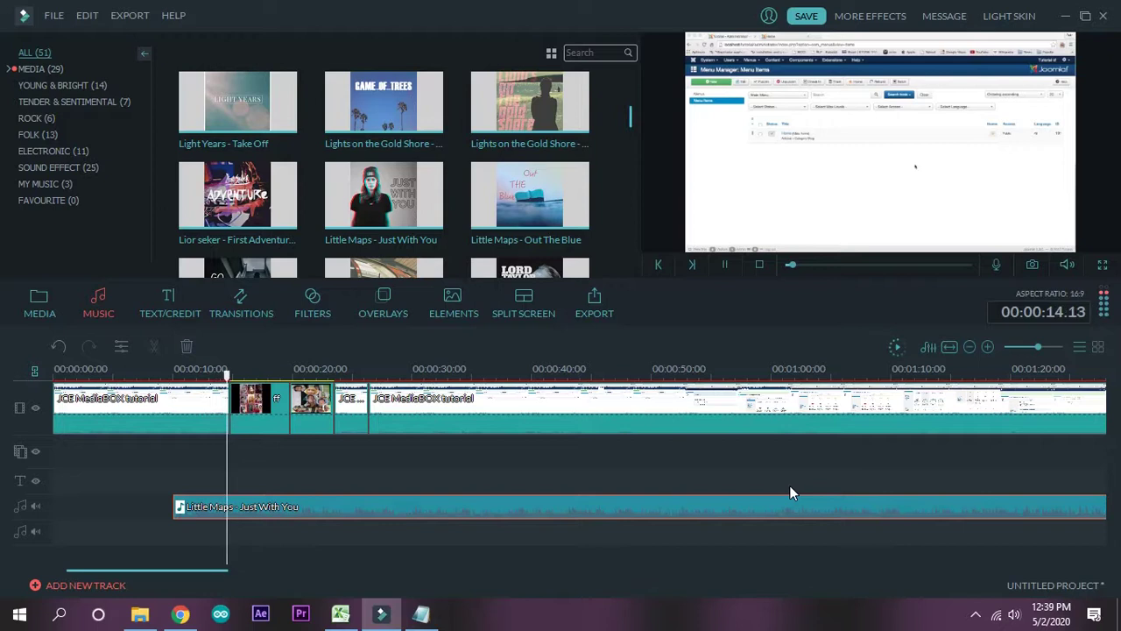
{"action": "key", "text": "space"}
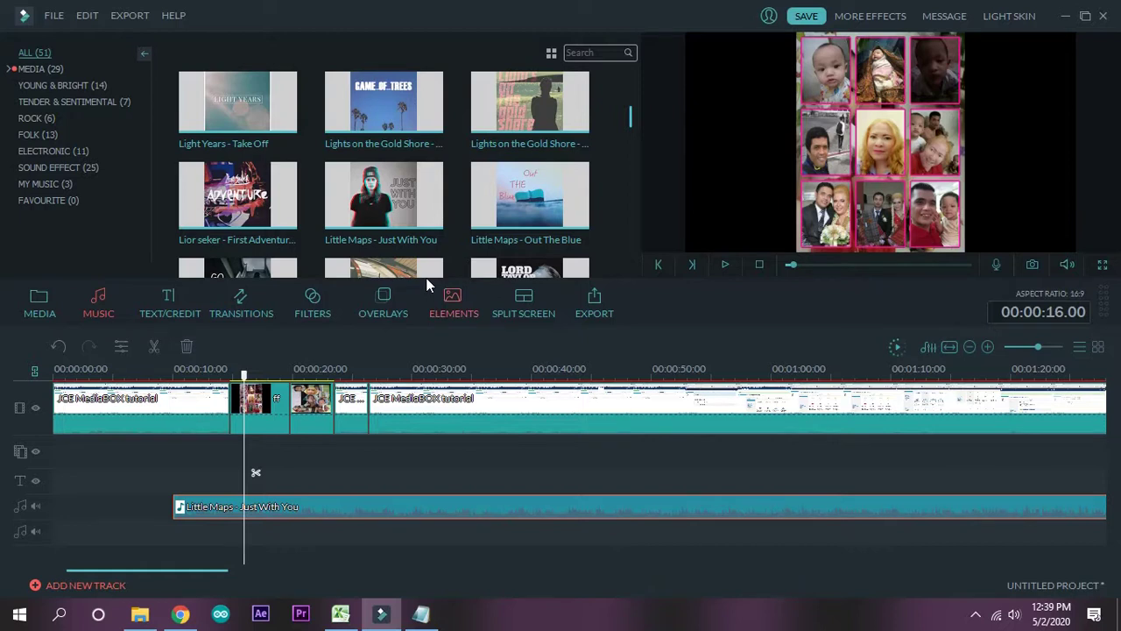
Lower the volume of the Little Maps - Just With You clip, and move the playhead back to 00:00:09.20
{"action": "right_click", "coordinate": [350, 515]}
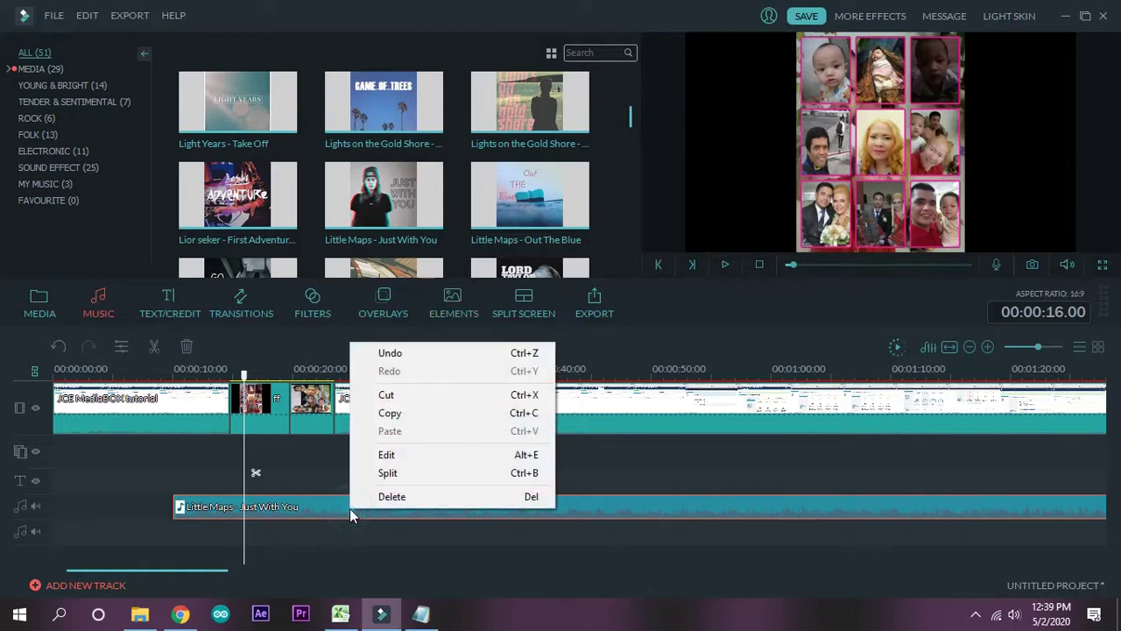
{"action": "left_click", "coordinate": [388, 457]}
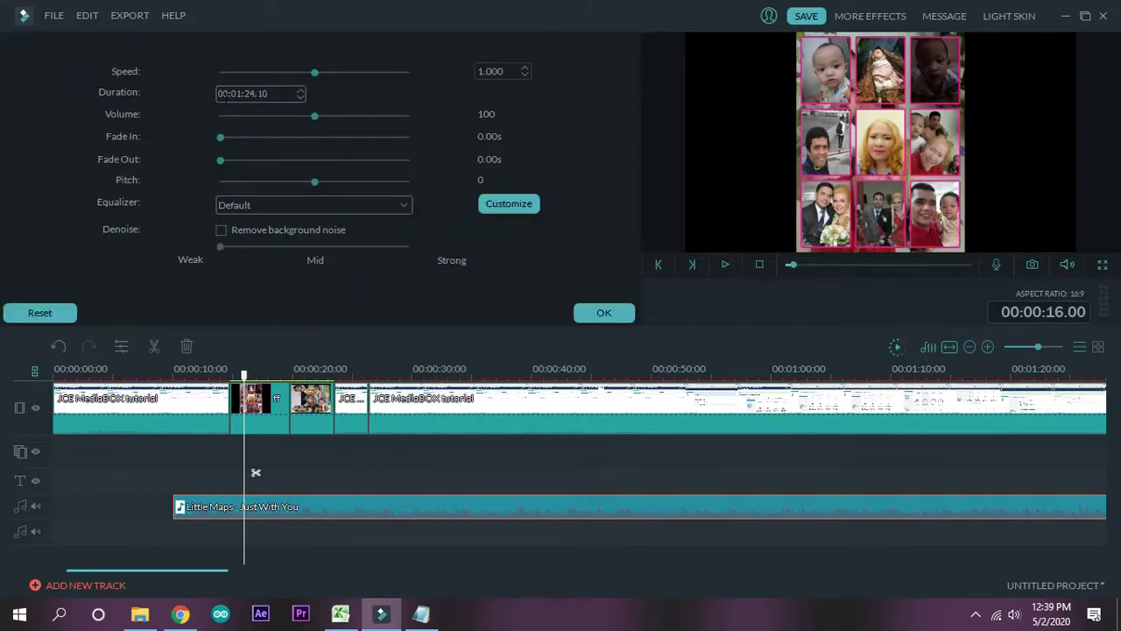
{"action": "left_click_drag", "start_coordinate": [311, 114], "coordinate": [275, 125]}
{"action": "left_click_drag", "start_coordinate": [269, 117], "coordinate": [243, 122]}
{"action": "left_click", "coordinate": [586, 316]}
{"action": "left_click_drag", "start_coordinate": [246, 386], "coordinate": [178, 400]}
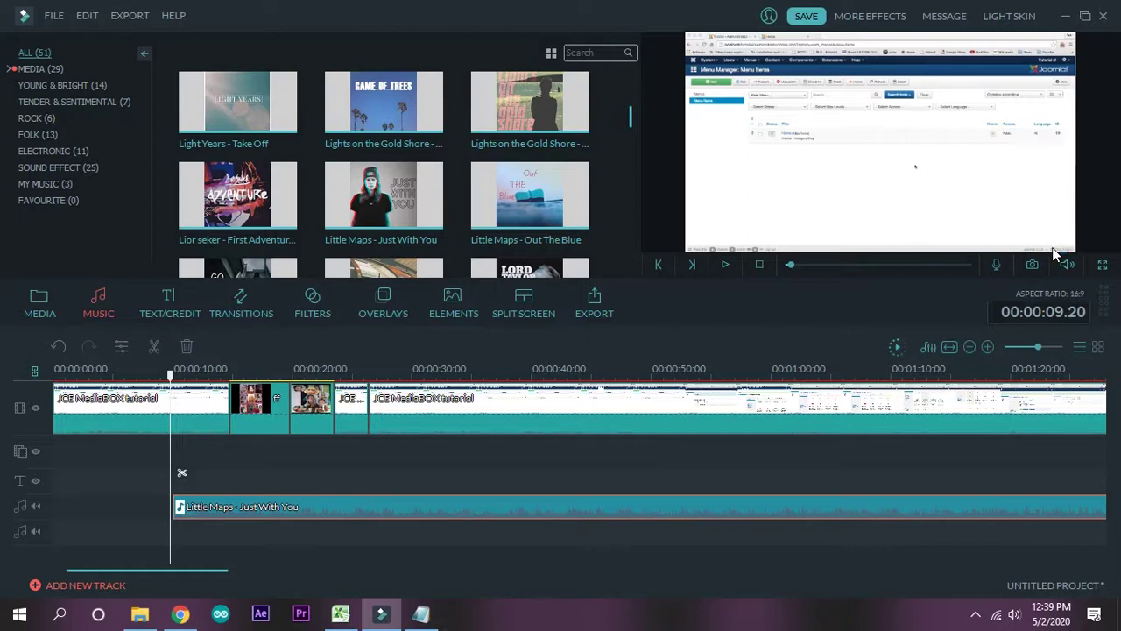
Preview the background music, and further lower the volume of the Little Maps - Just With You clip
{"action": "key", "text": "space"}
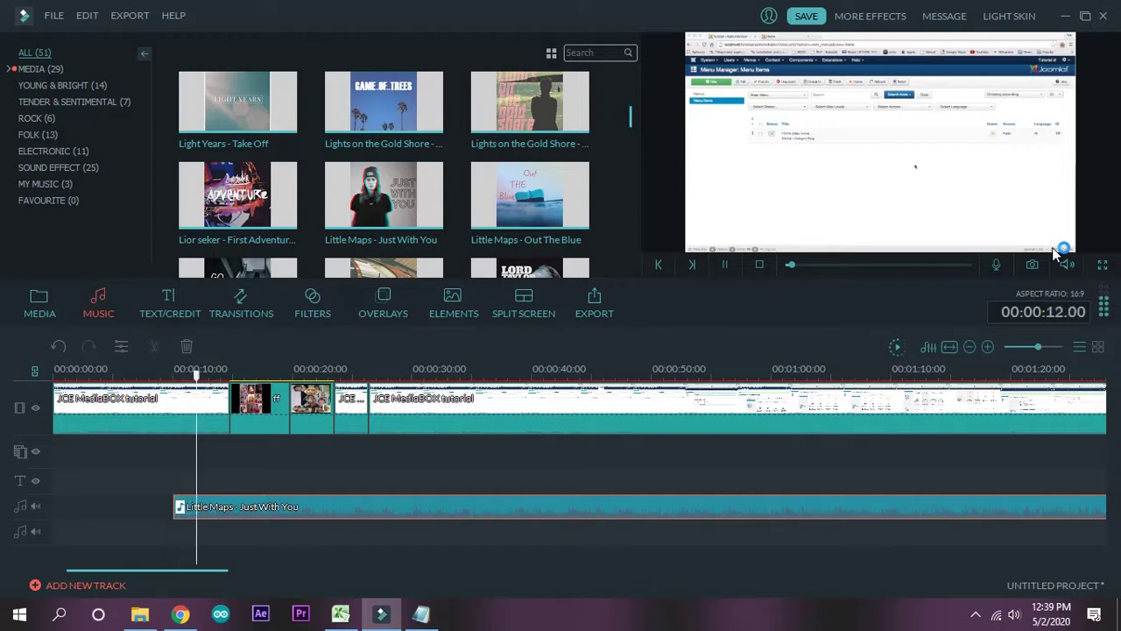
{"action": "key", "text": "space"}
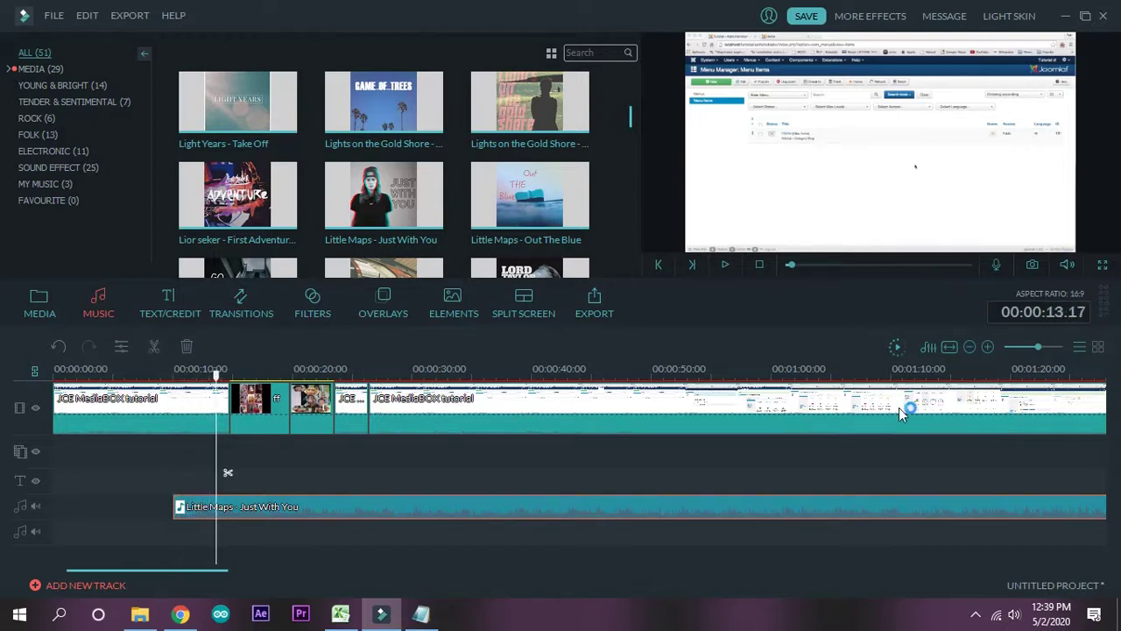
{"action": "right_click", "coordinate": [454, 513]}
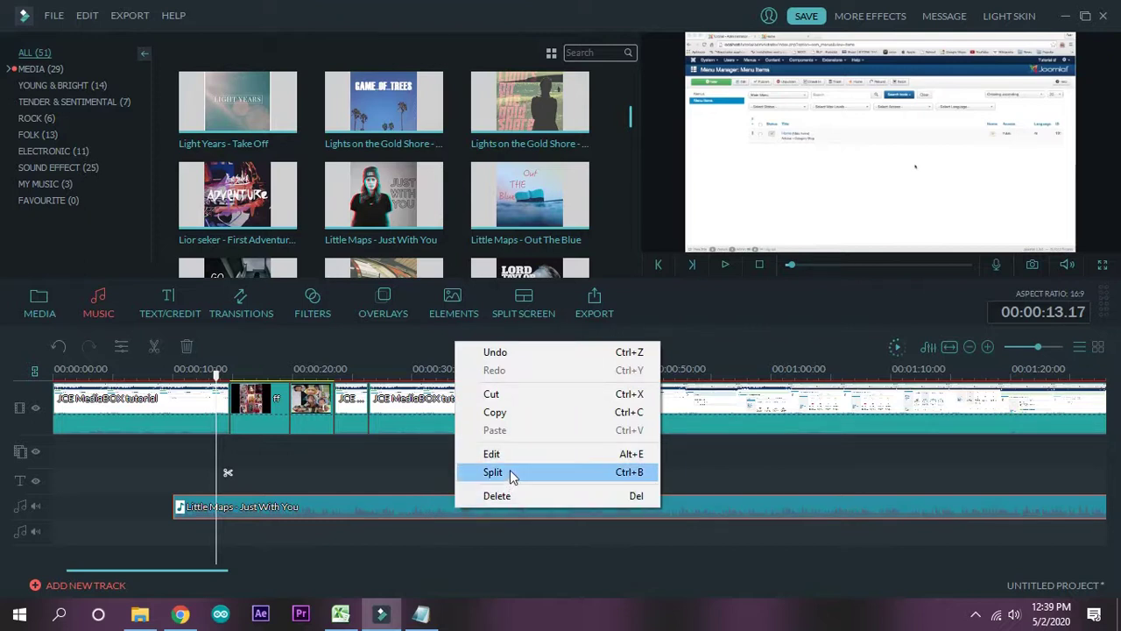
{"action": "left_click", "coordinate": [515, 453]}
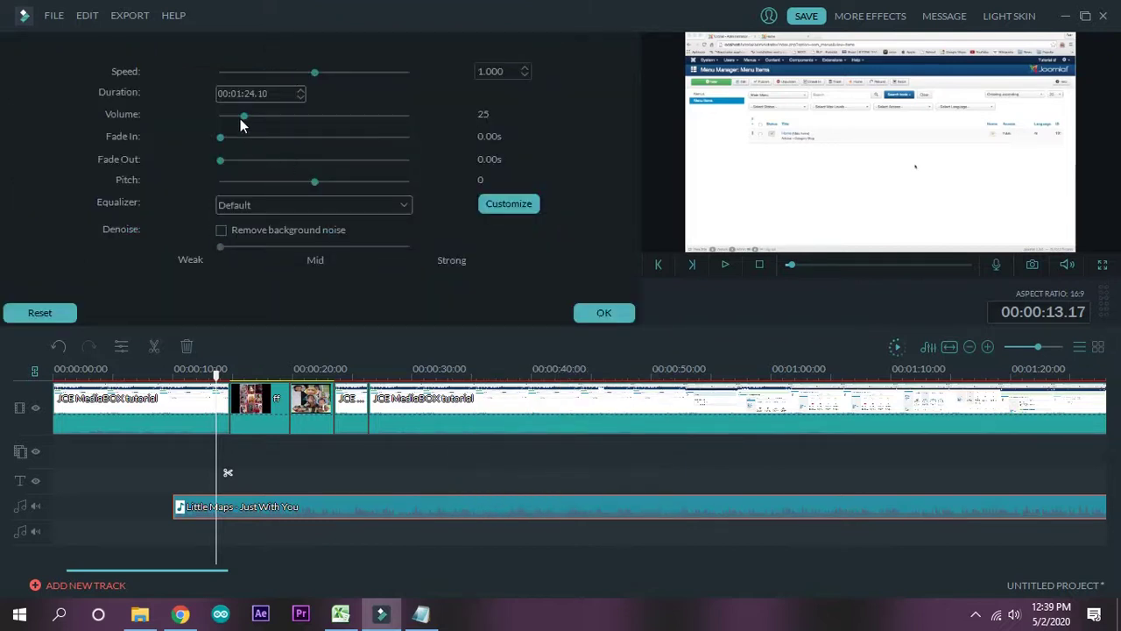
{"action": "left_click_drag", "start_coordinate": [242, 120], "coordinate": [226, 115]}
{"action": "left_click", "coordinate": [605, 313]}
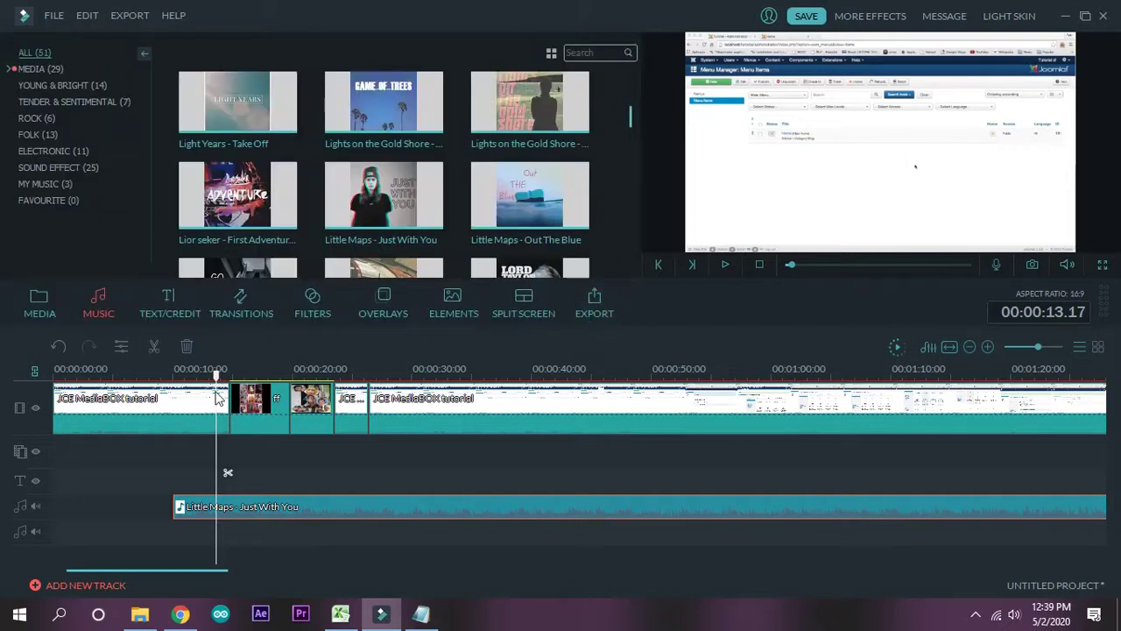
Move the playhead back to 00:00:09.00, dismiss the Filmora Effect Pack Setup permission prompt, and preview the quieter music
{"action": "left_click_drag", "start_coordinate": [219, 395], "coordinate": [164, 397]}
{"action": "key", "text": "space"}
{"action": "key", "text": "space"}
{"action": "left_click", "coordinate": [470, 624]}
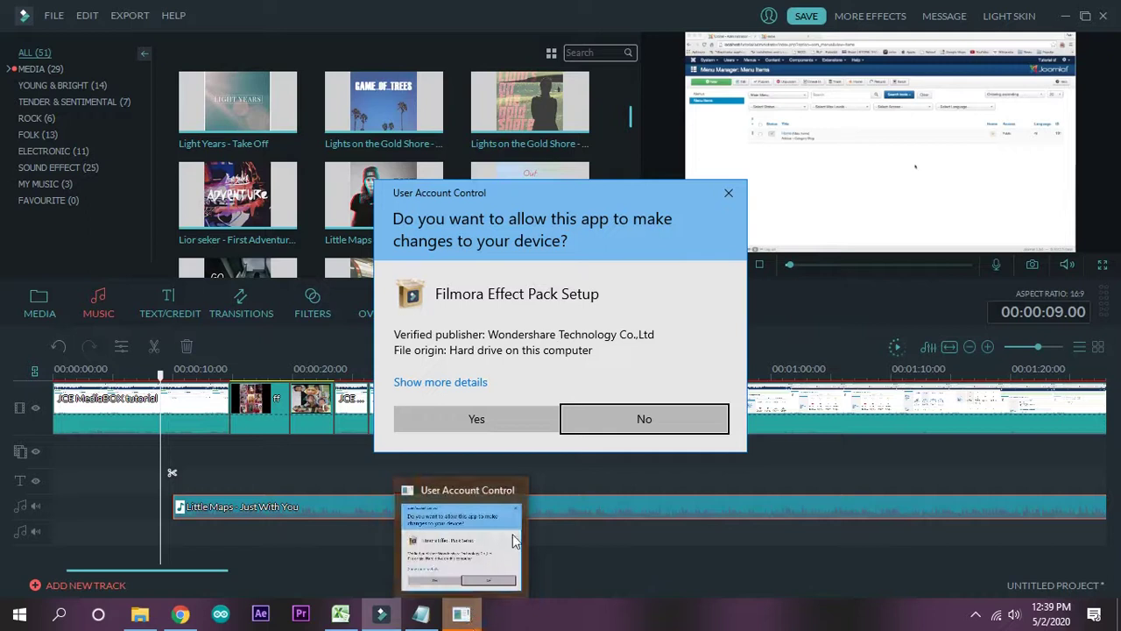
{"action": "left_click", "coordinate": [729, 194]}
{"action": "key", "text": "space"}
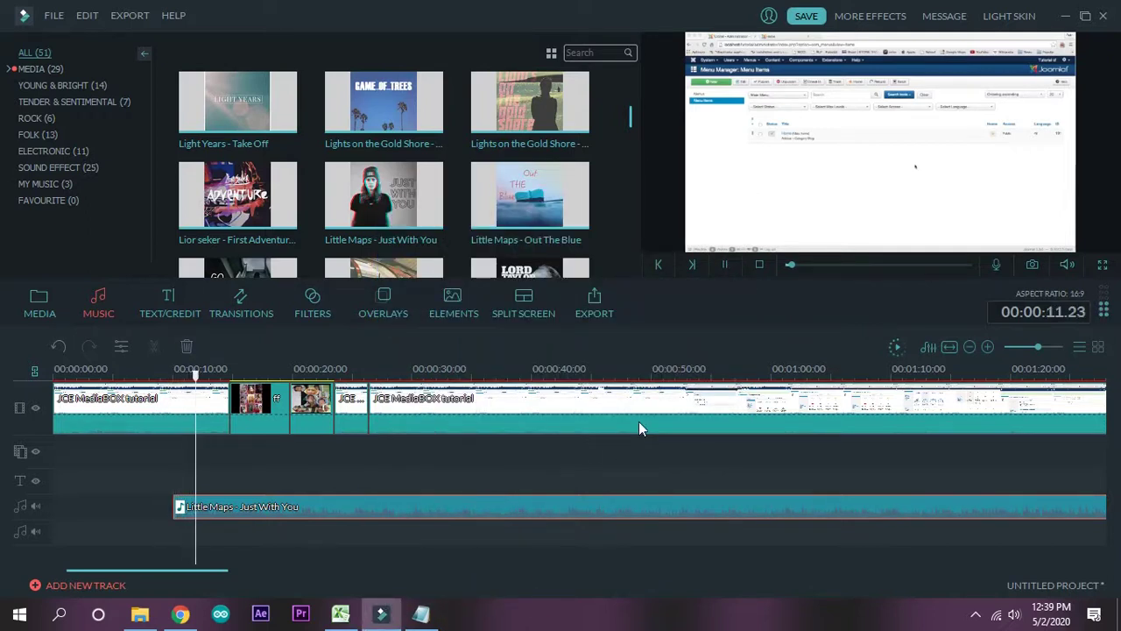
{"action": "key", "text": "space"}
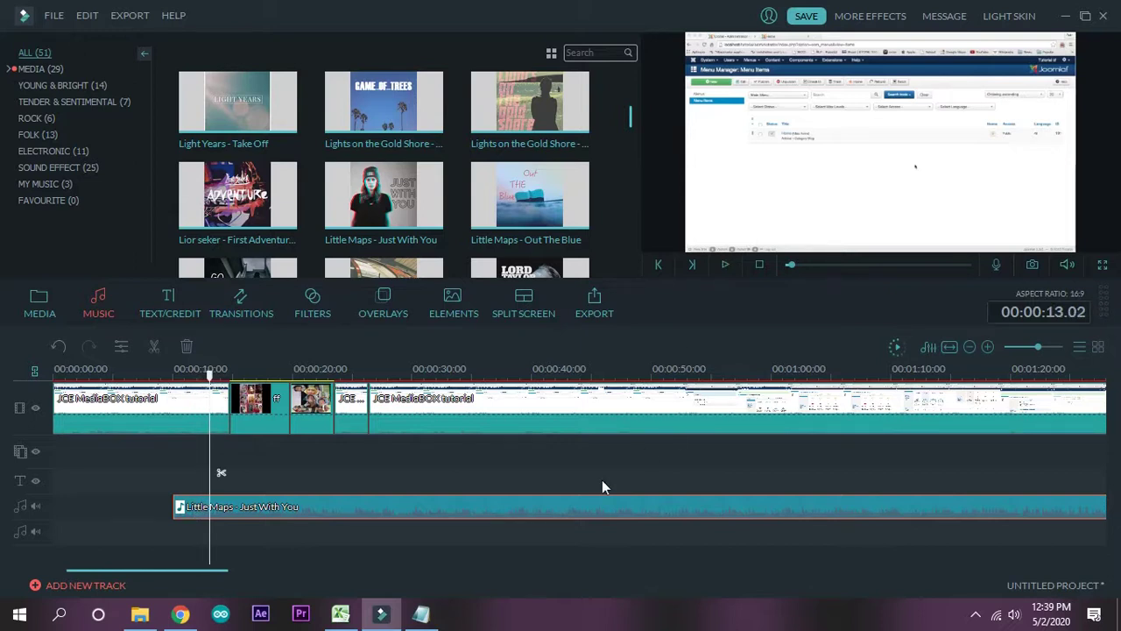
Show the audio volume setting of the first JCE MediaBOX tutorial clip and close its settings
{"action": "right_click", "coordinate": [149, 409]}
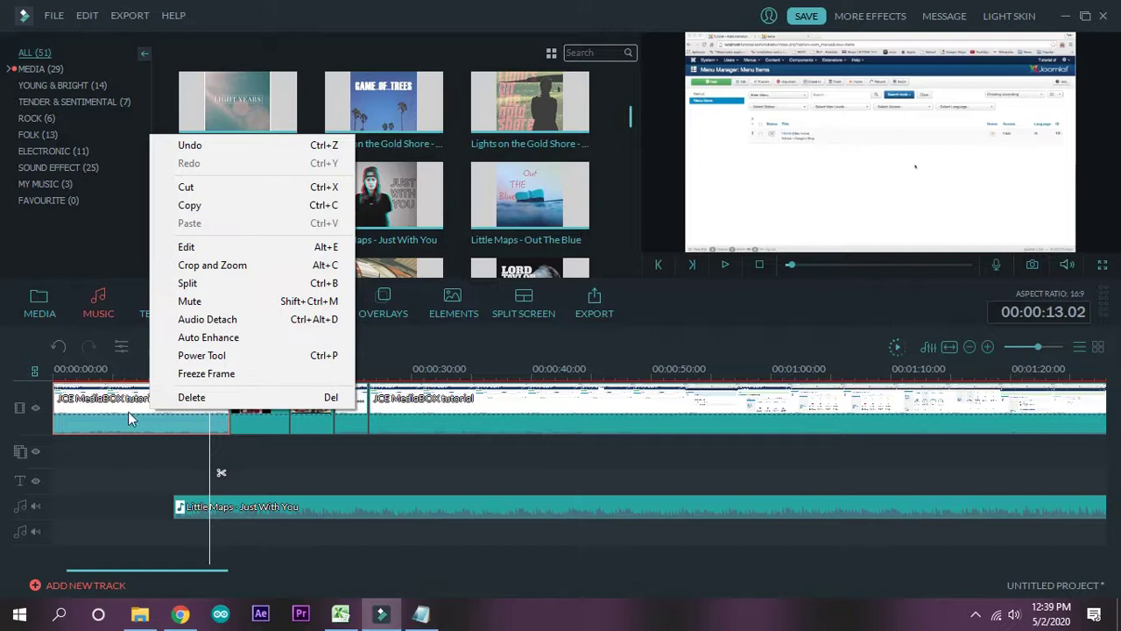
{"action": "right_click", "coordinate": [128, 412]}
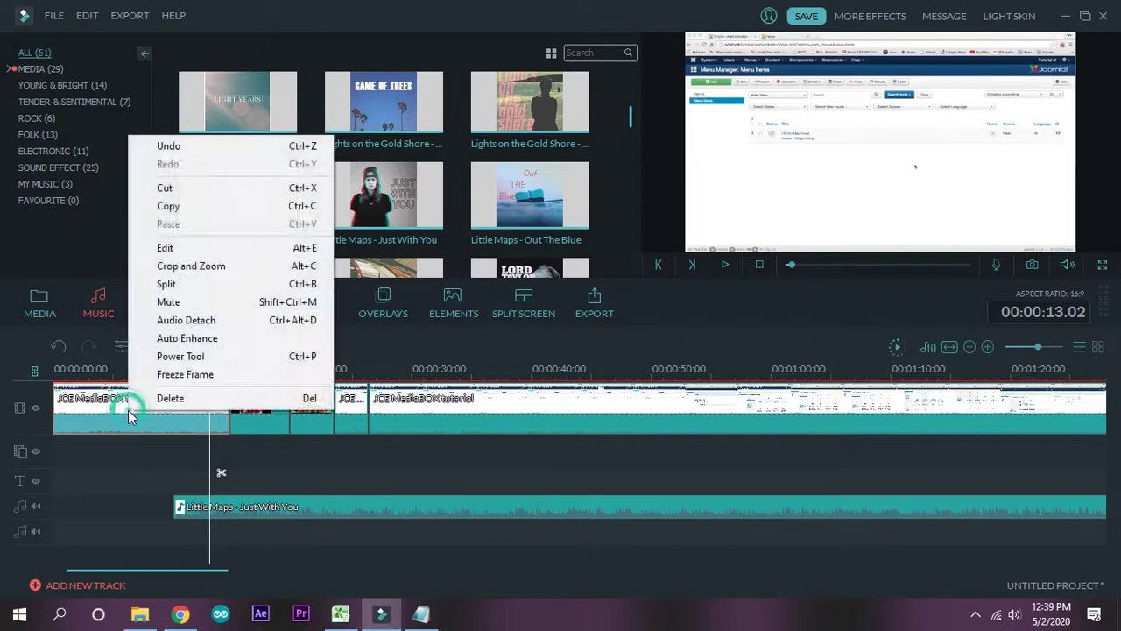
{"action": "left_click", "coordinate": [175, 248]}
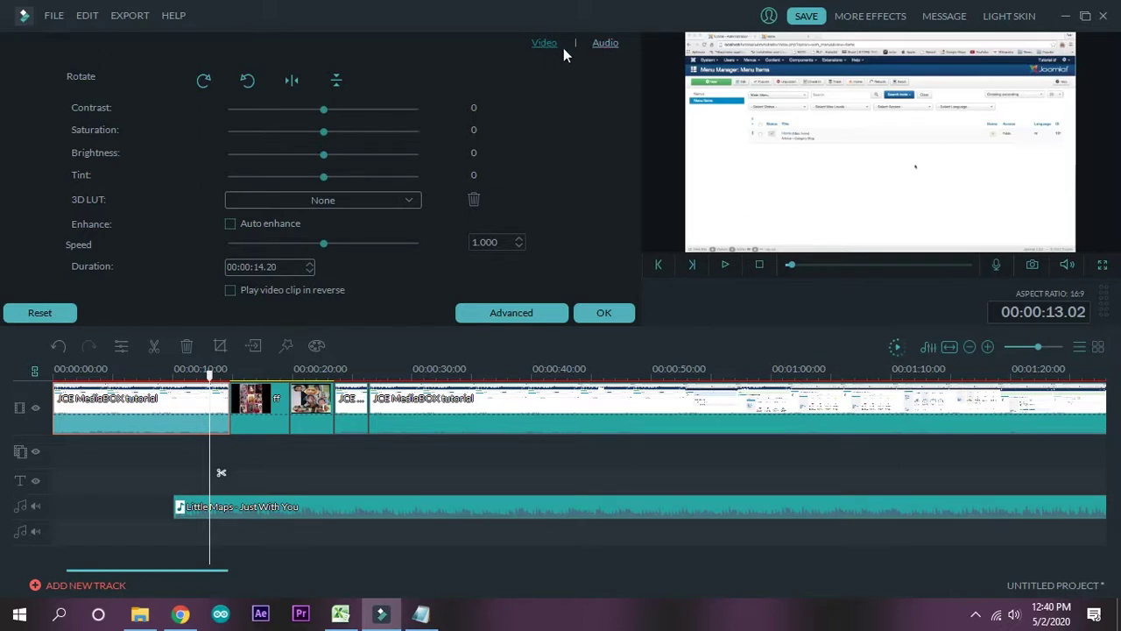
{"action": "left_click", "coordinate": [599, 44]}
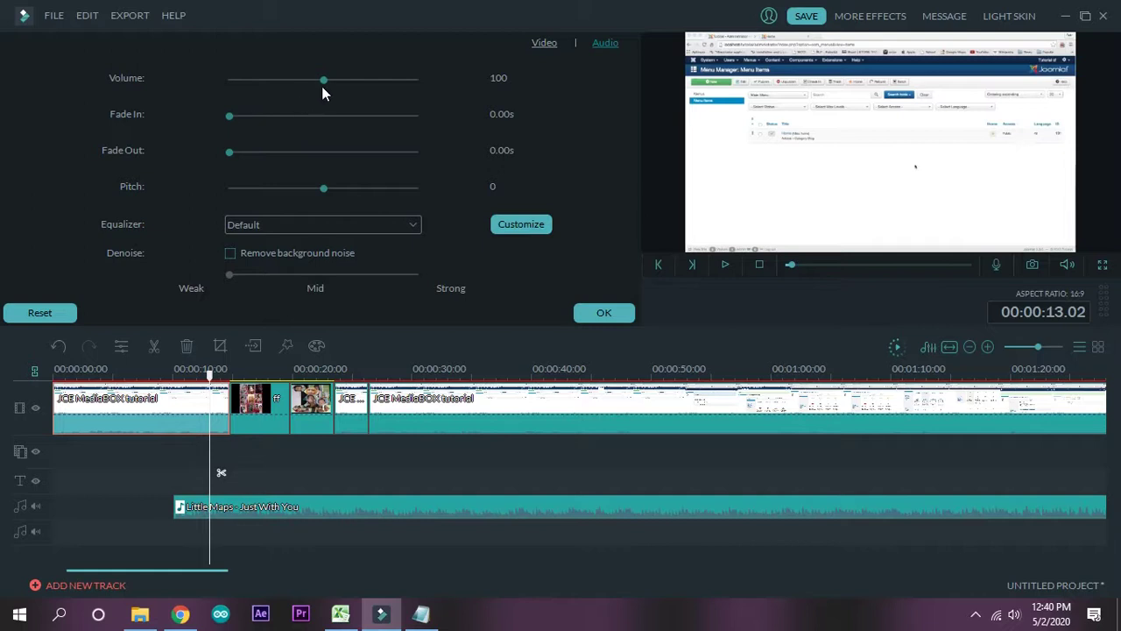
{"action": "left_click_drag", "start_coordinate": [322, 76], "coordinate": [321, 75]}
{"action": "left_click", "coordinate": [604, 314]}
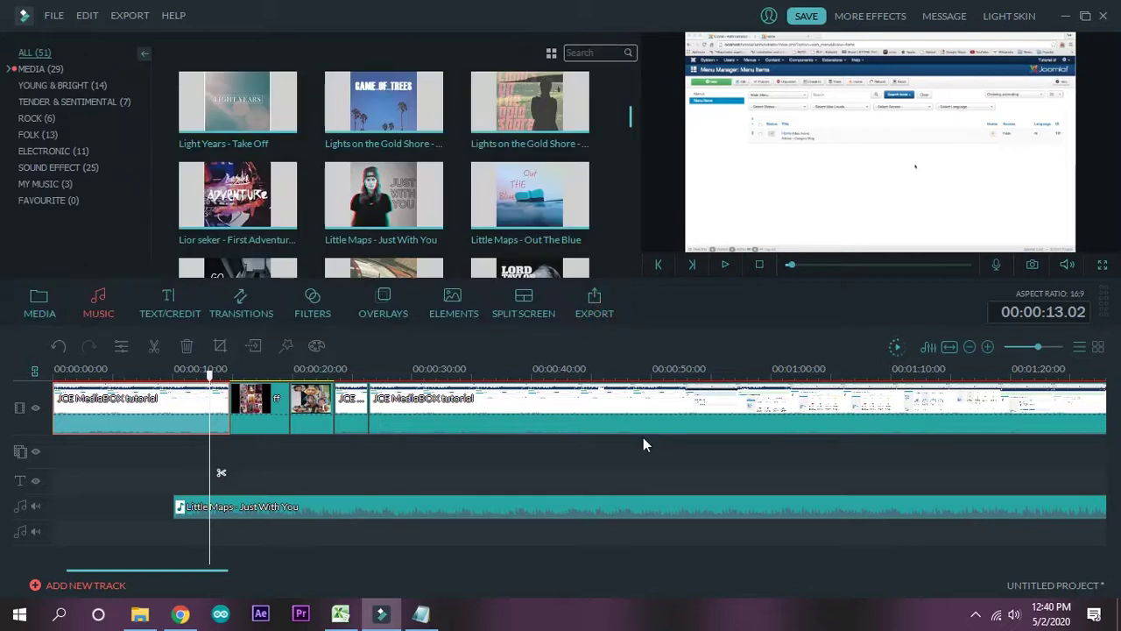
Delete the Little Maps - Just With You clip from the first audio track
{"action": "left_click", "coordinate": [499, 507]}
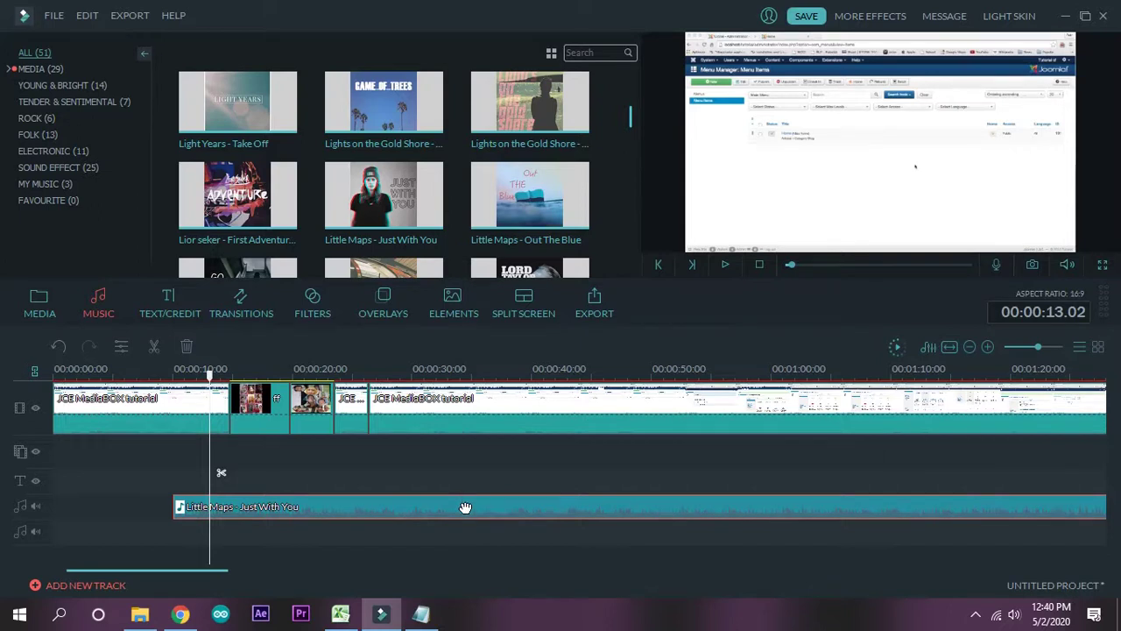
{"action": "right_click", "coordinate": [460, 505]}
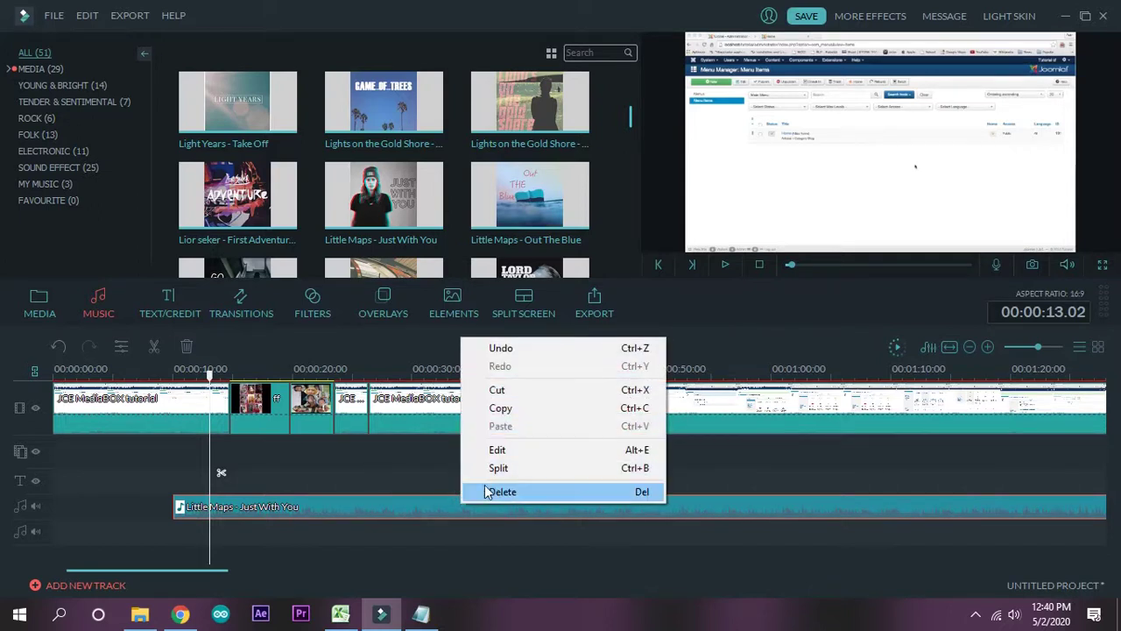
{"action": "left_click", "coordinate": [368, 456]}
{"action": "left_click", "coordinate": [370, 510]}
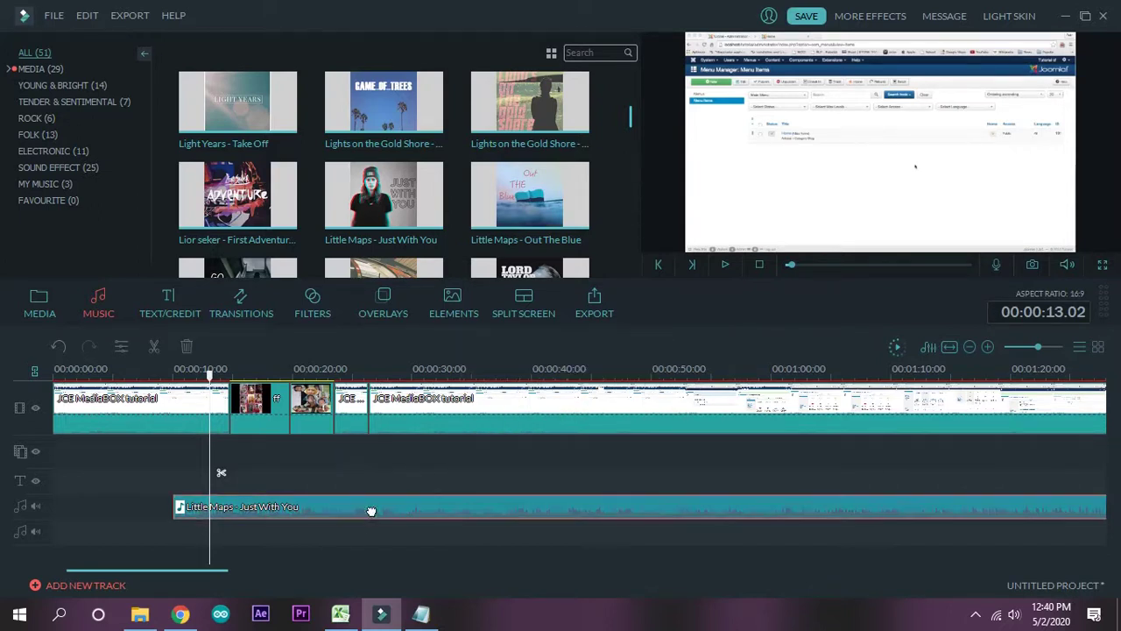
{"action": "left_click", "coordinate": [190, 347]}
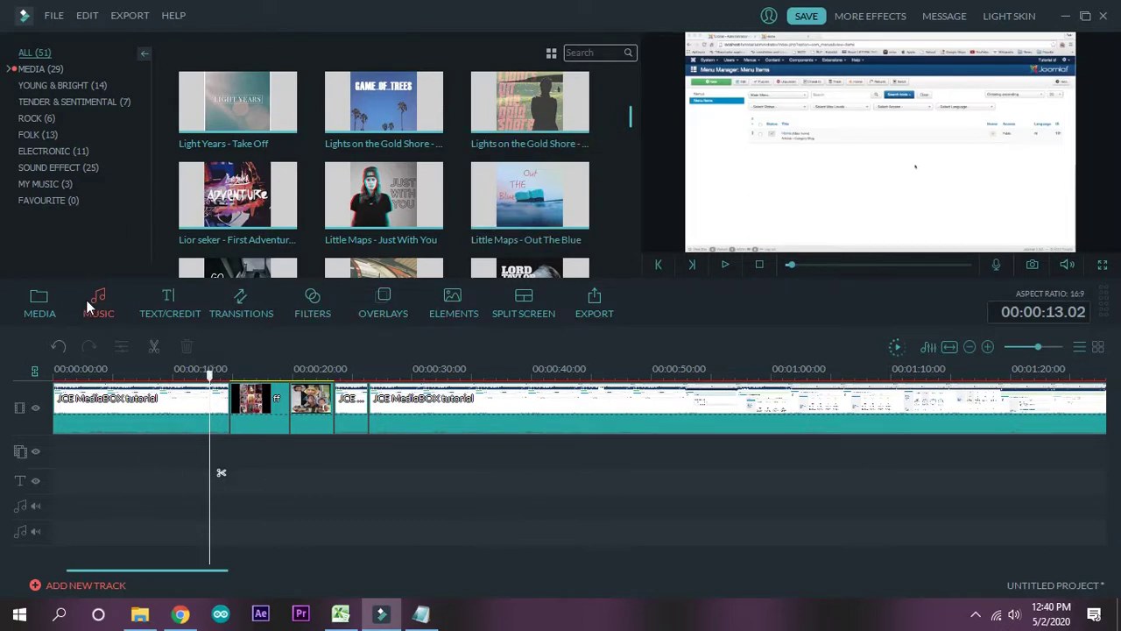
Start importing a media file into My Album and browse to the FFOutput folder on New Volume (D:)
{"action": "scroll", "coordinate": [631, 110], "scroll_direction": "up", "scroll_amount": 3}
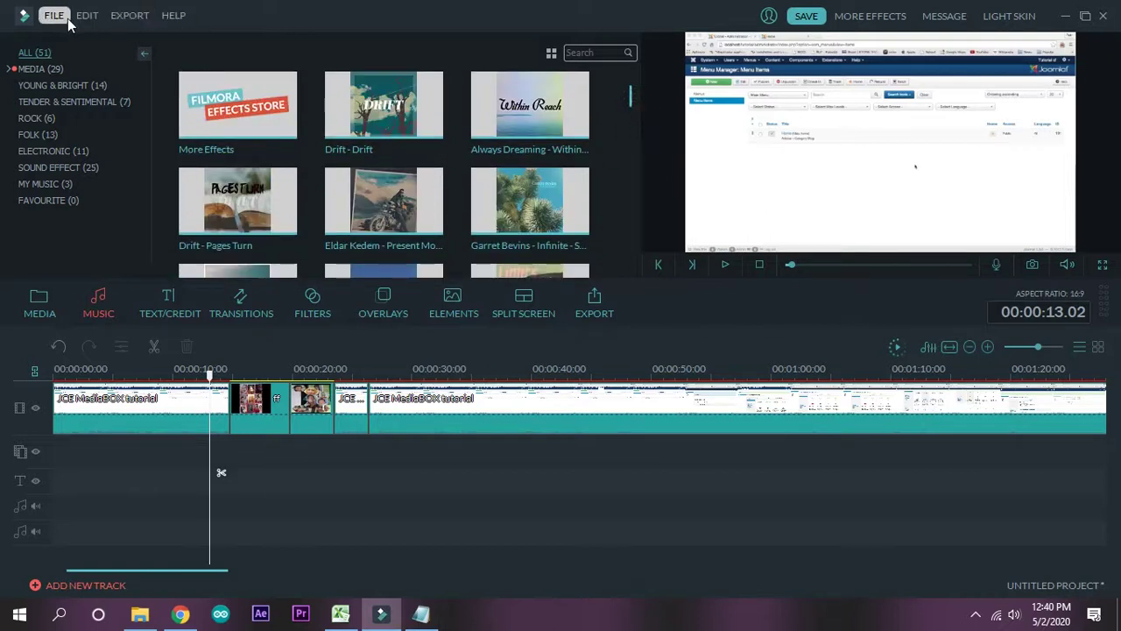
{"action": "left_click", "coordinate": [39, 302]}
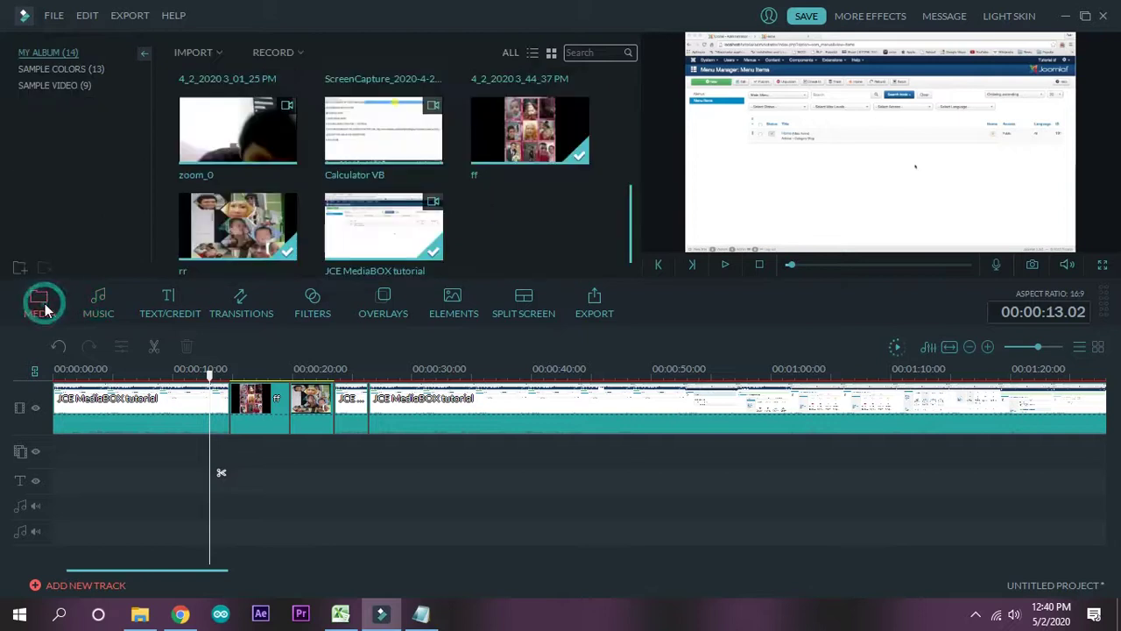
{"action": "left_click", "coordinate": [219, 50]}
{"action": "left_click", "coordinate": [223, 71]}
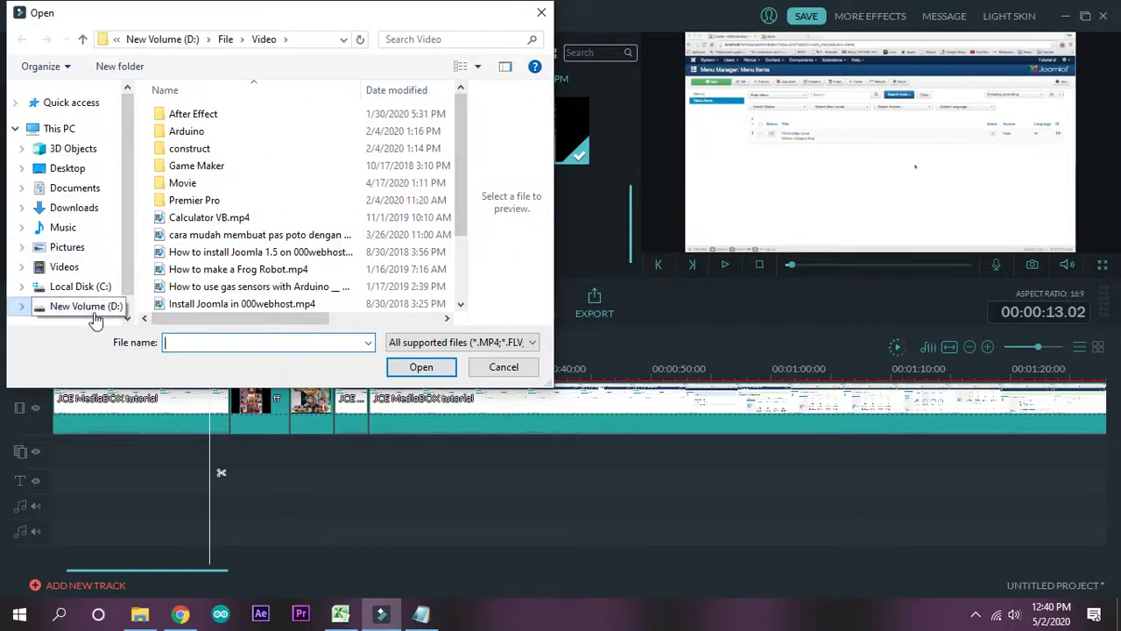
{"action": "left_click", "coordinate": [91, 306]}
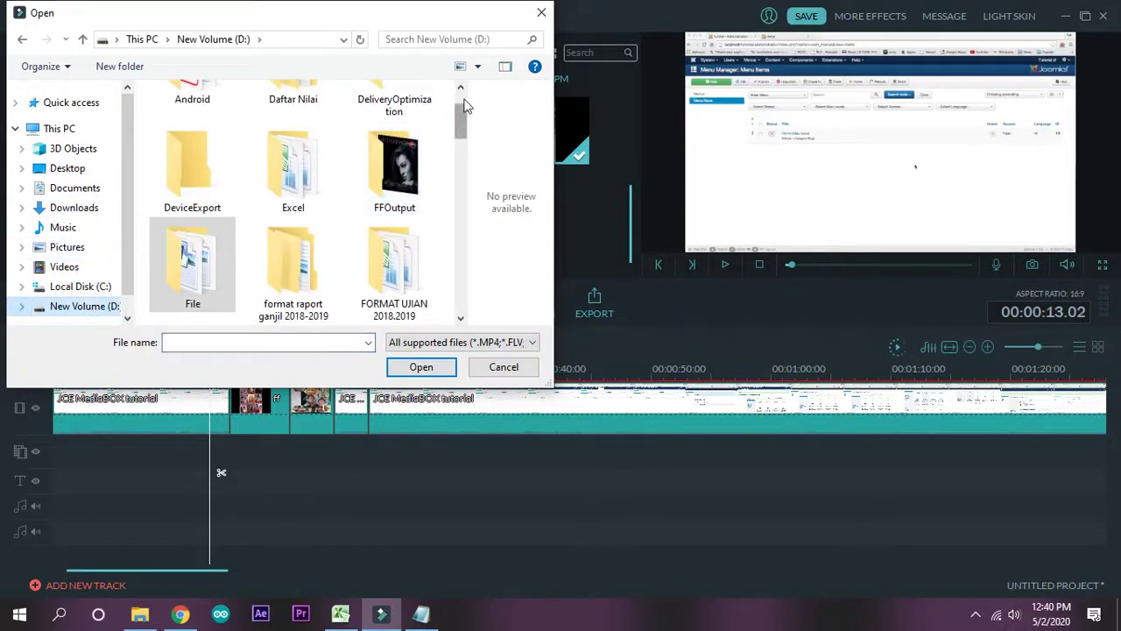
{"action": "double_click", "coordinate": [383, 171]}
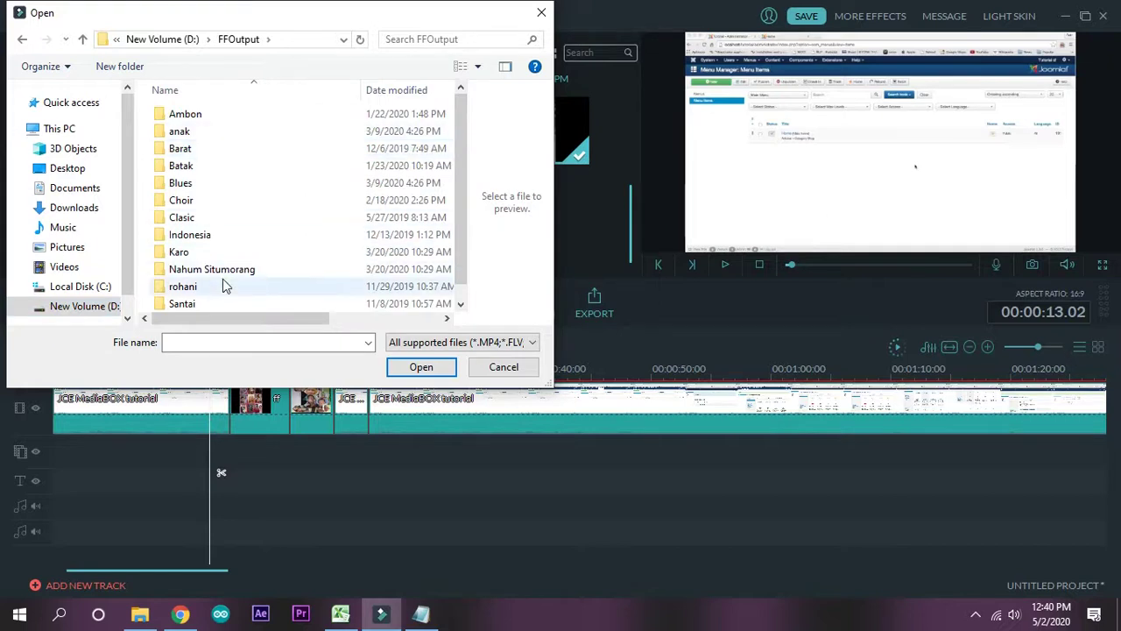
{"action": "scroll", "coordinate": [226, 278], "scroll_direction": "down", "scroll_amount": 1}
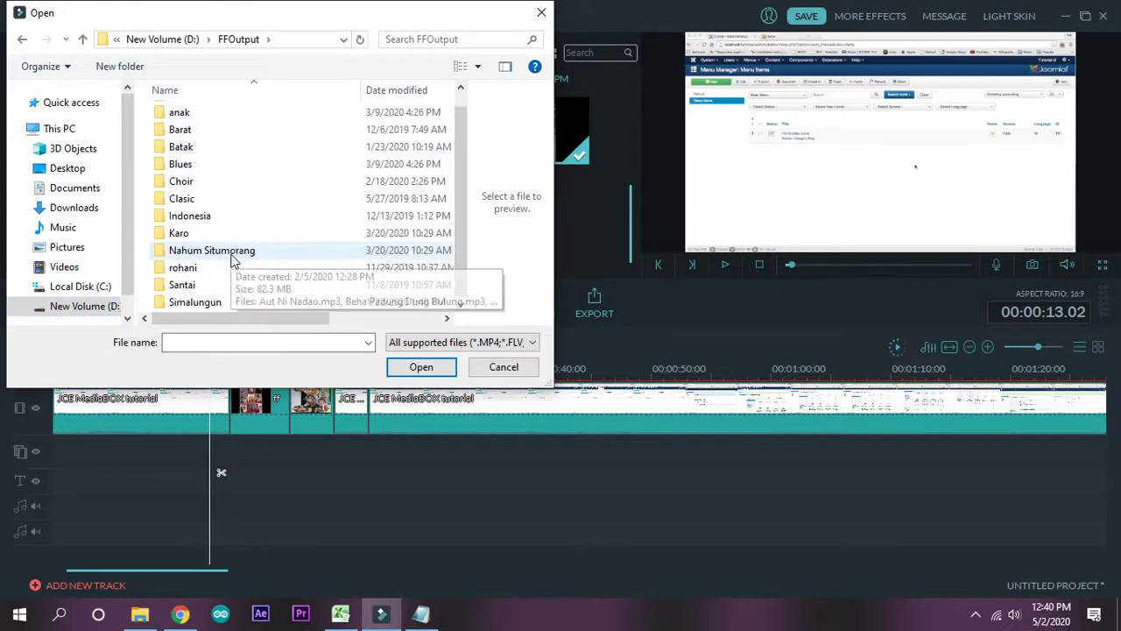
Import the 'Hallelujah' chorus audio file from the Choir folder
{"action": "left_click", "coordinate": [199, 183]}
{"action": "left_click", "coordinate": [412, 366]}
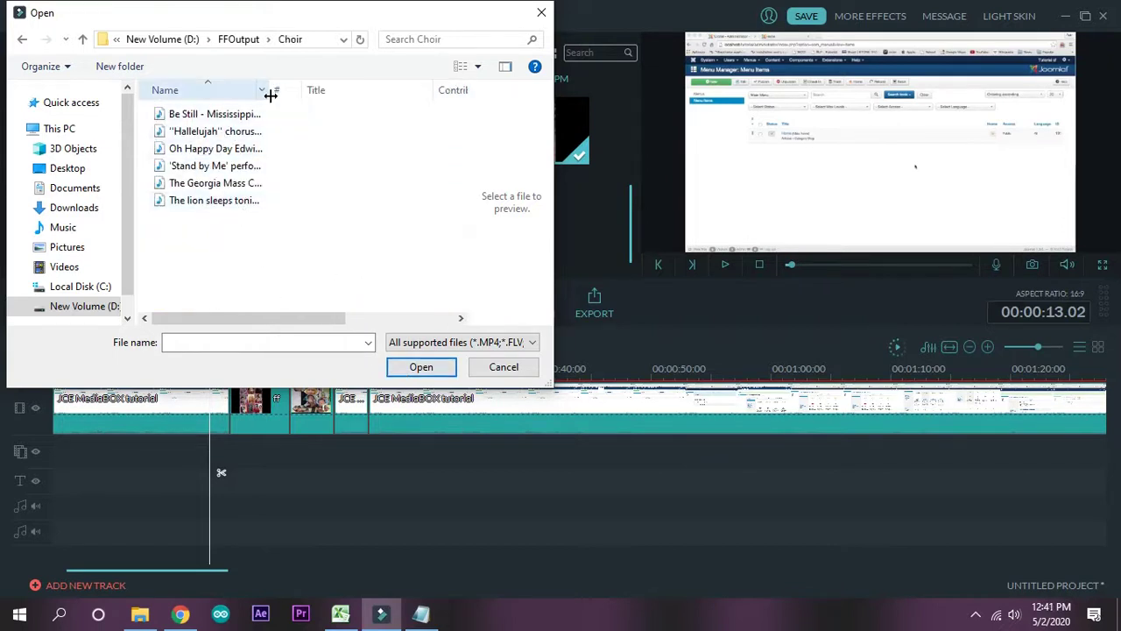
{"action": "left_click_drag", "start_coordinate": [272, 92], "coordinate": [411, 93]}
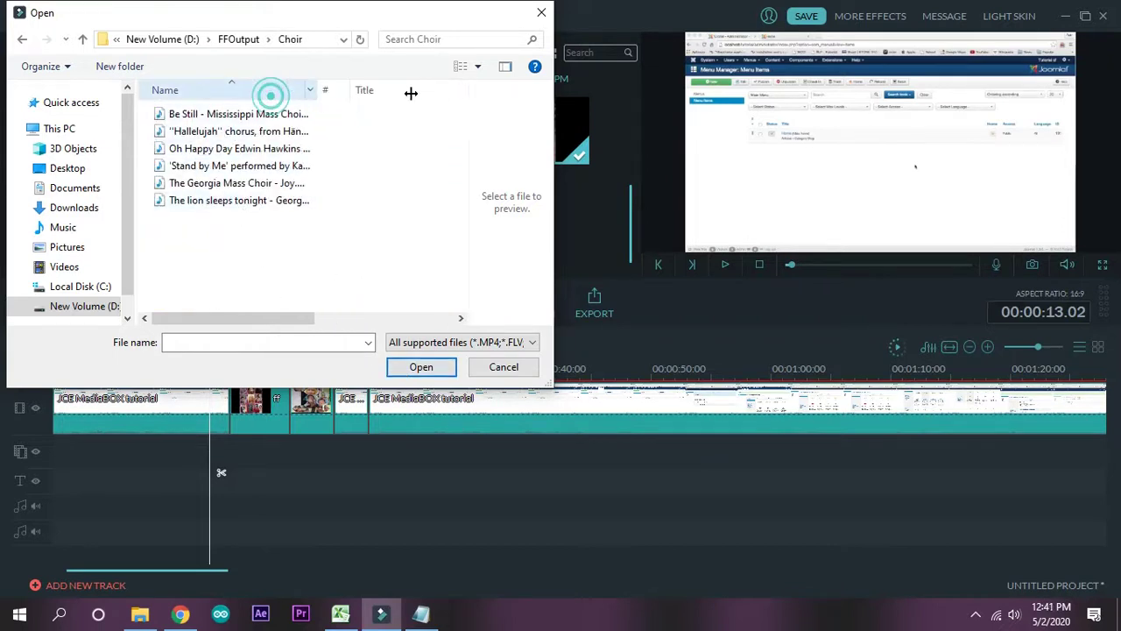
{"action": "left_click", "coordinate": [230, 134]}
{"action": "left_click", "coordinate": [418, 368]}
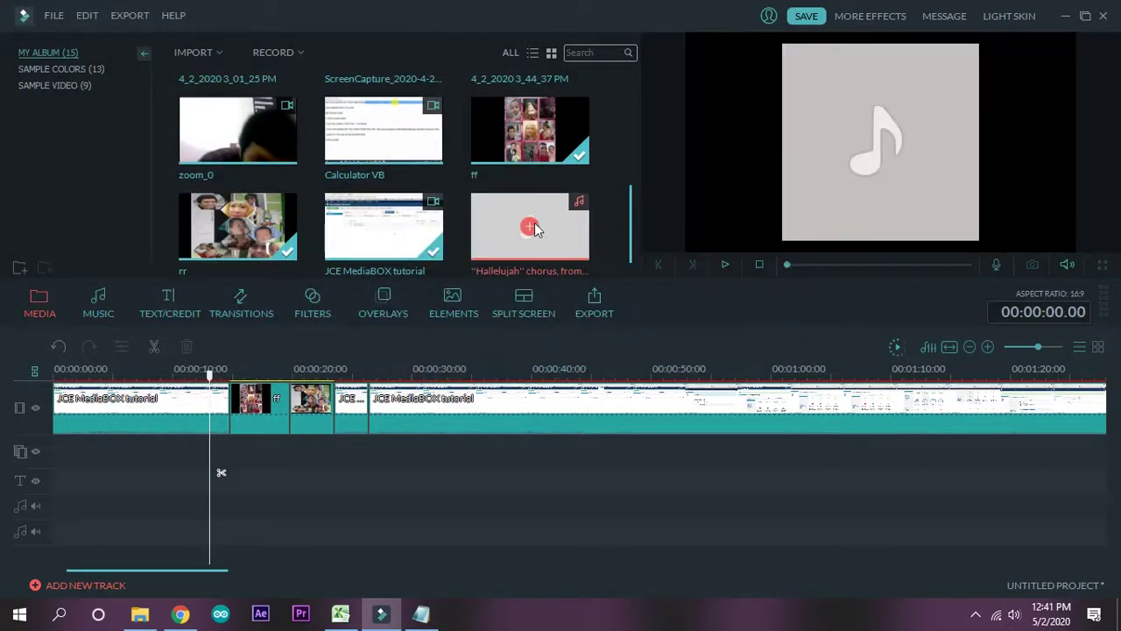
Add the 'Hallelujah' chorus to the first audio track, move it to the timeline start, and preview the playback
{"action": "left_click", "coordinate": [528, 227]}
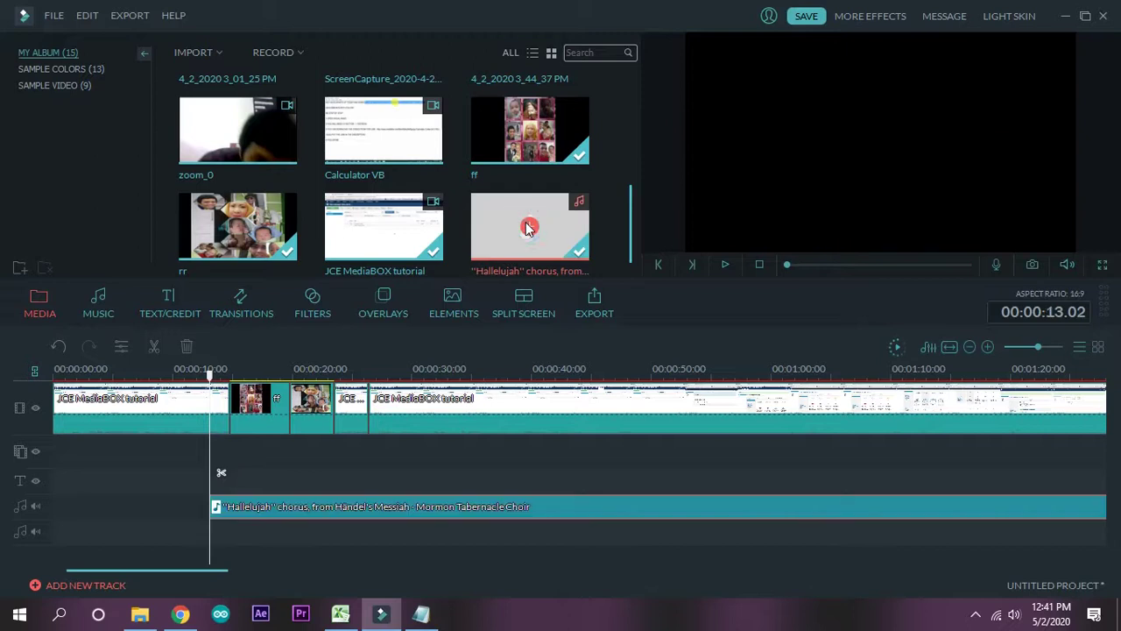
{"action": "left_click_drag", "start_coordinate": [376, 505], "coordinate": [190, 509]}
{"action": "key", "text": "space"}
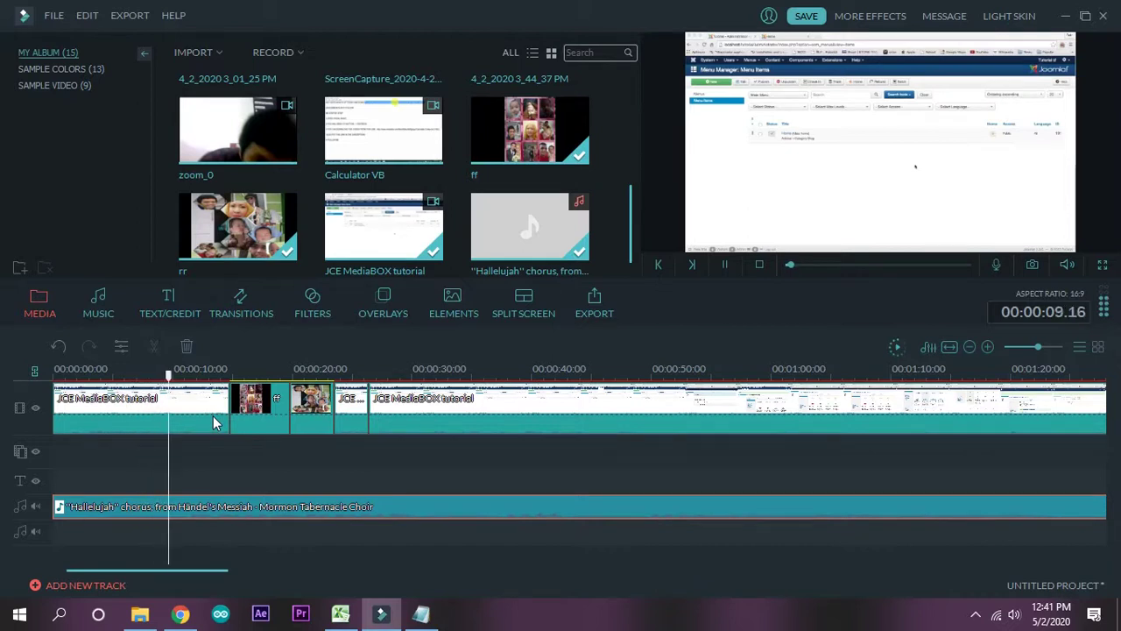
{"action": "key", "text": "space"}
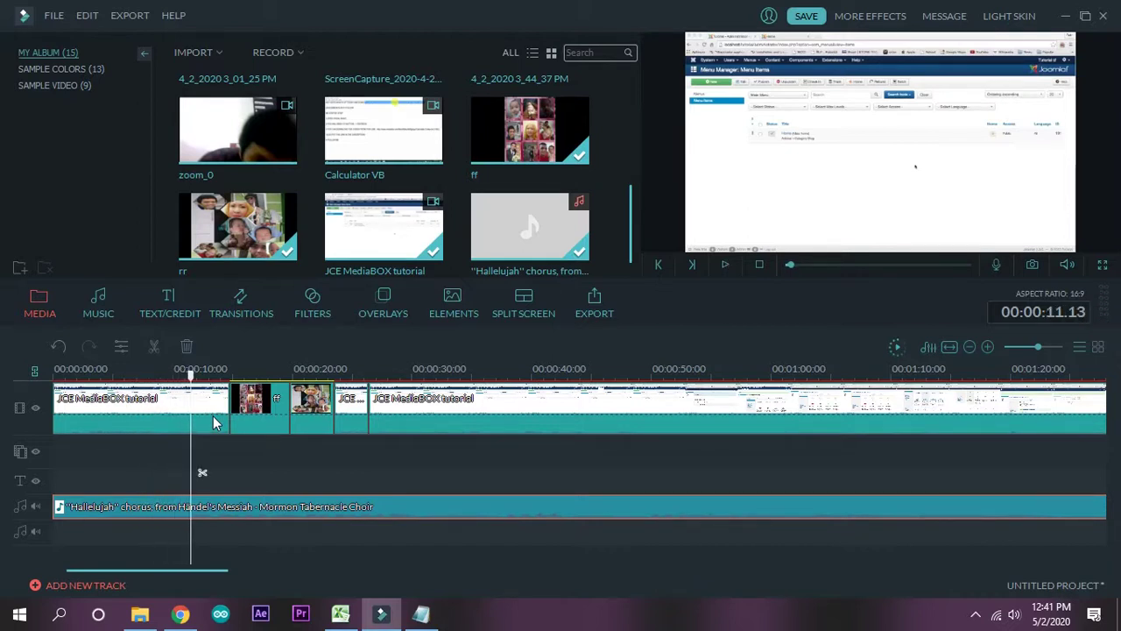
{"action": "right_click", "coordinate": [341, 511]}
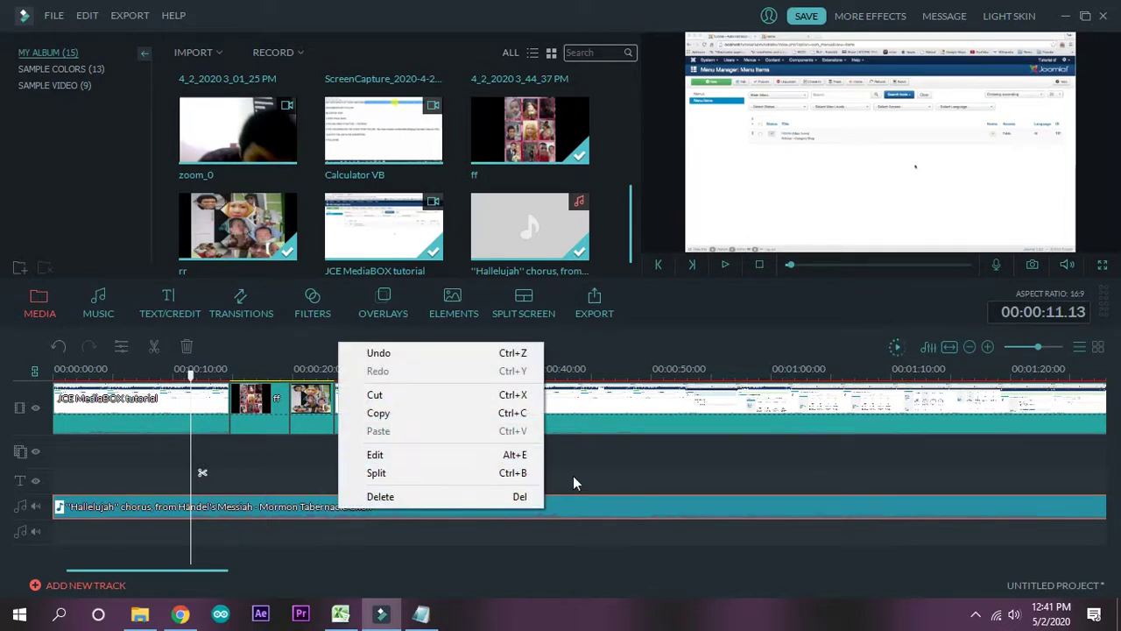
{"action": "left_click", "coordinate": [663, 471]}
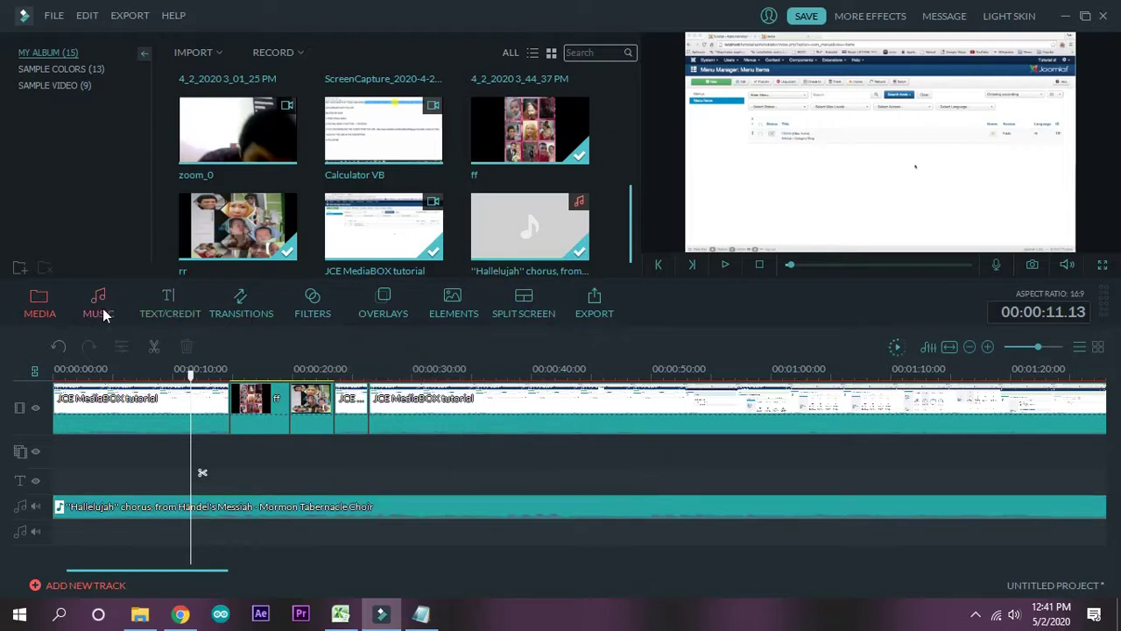
Show the first templates of the Text/Credit library, and check the Filmora folder of effect packs in File Explorer before returning to the project
{"action": "left_click", "coordinate": [167, 297]}
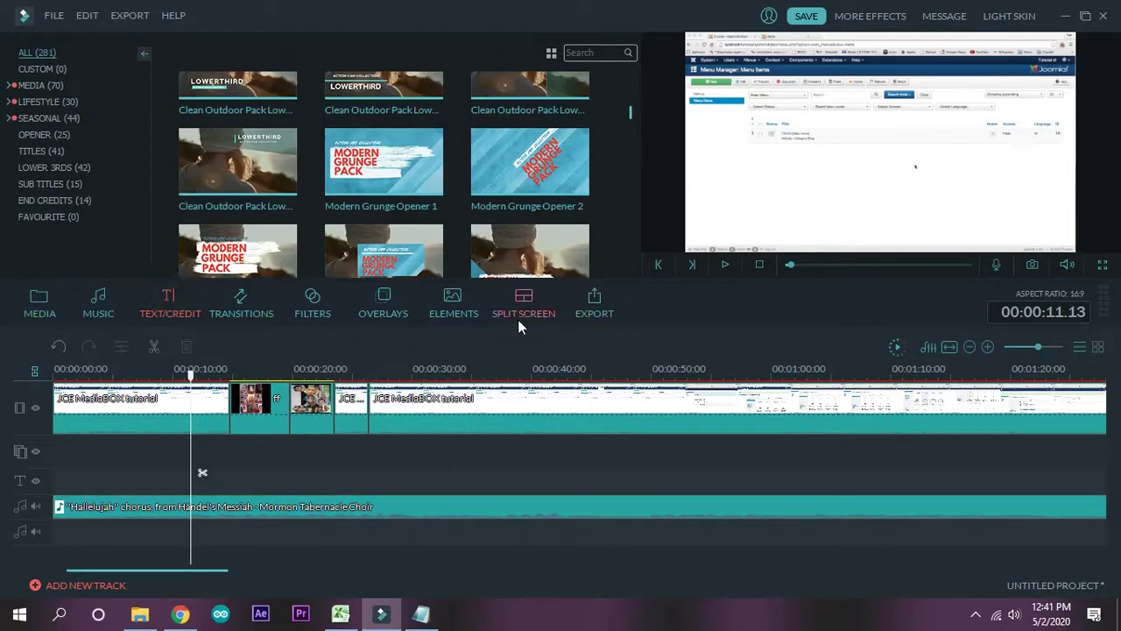
{"action": "left_click_drag", "start_coordinate": [631, 120], "coordinate": [631, 96]}
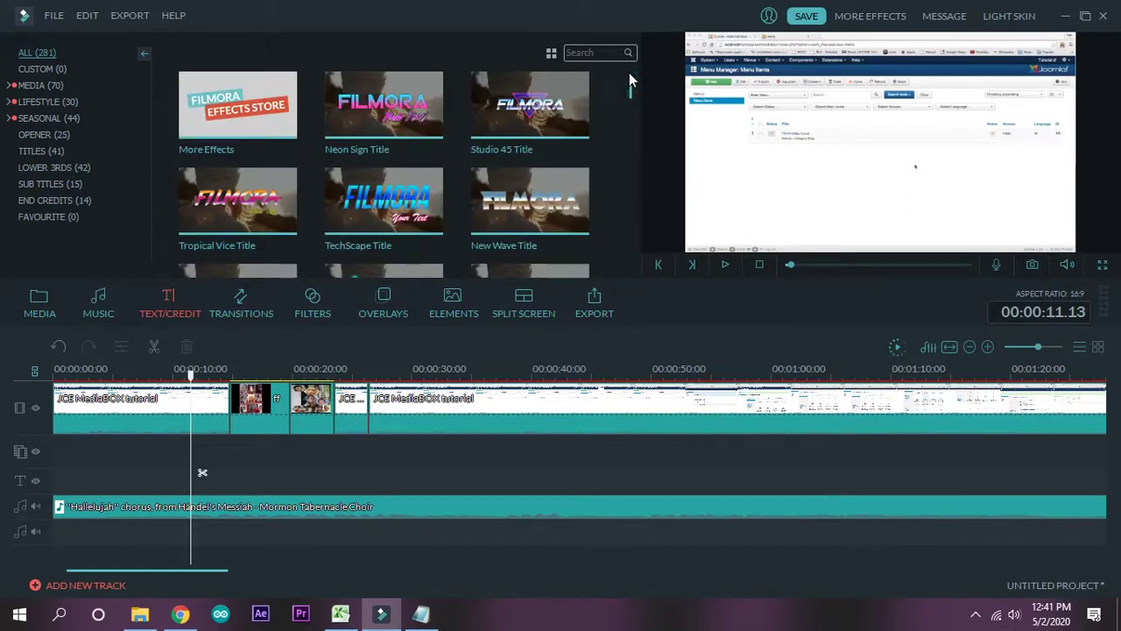
{"action": "left_click_drag", "start_coordinate": [629, 97], "coordinate": [627, 57]}
{"action": "left_click", "coordinate": [140, 613]}
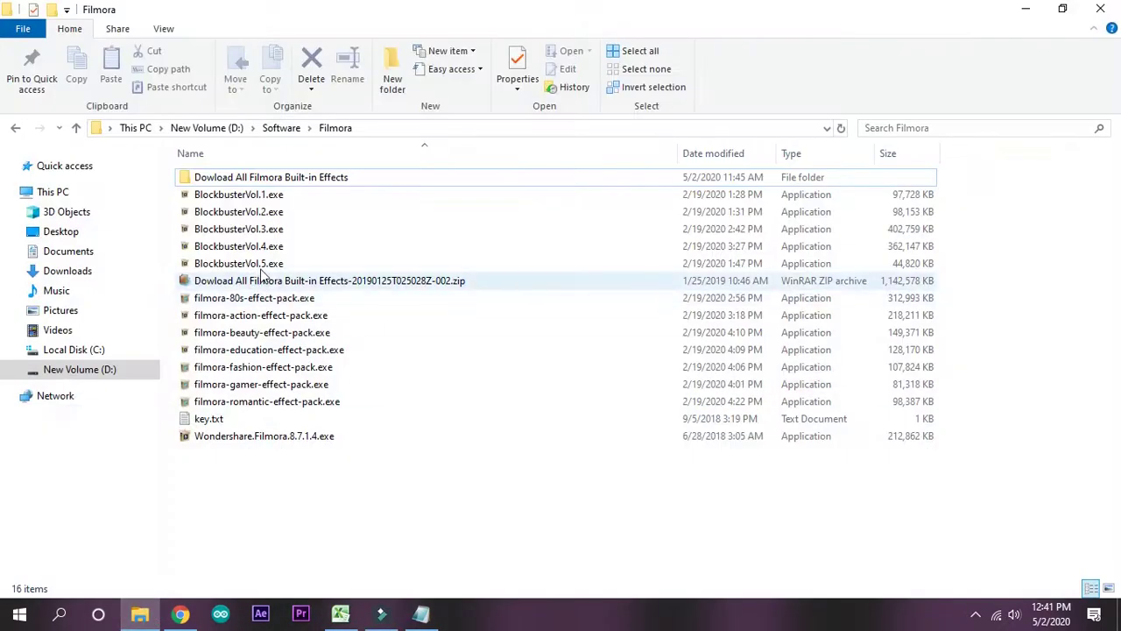
{"action": "left_click", "coordinate": [381, 615]}
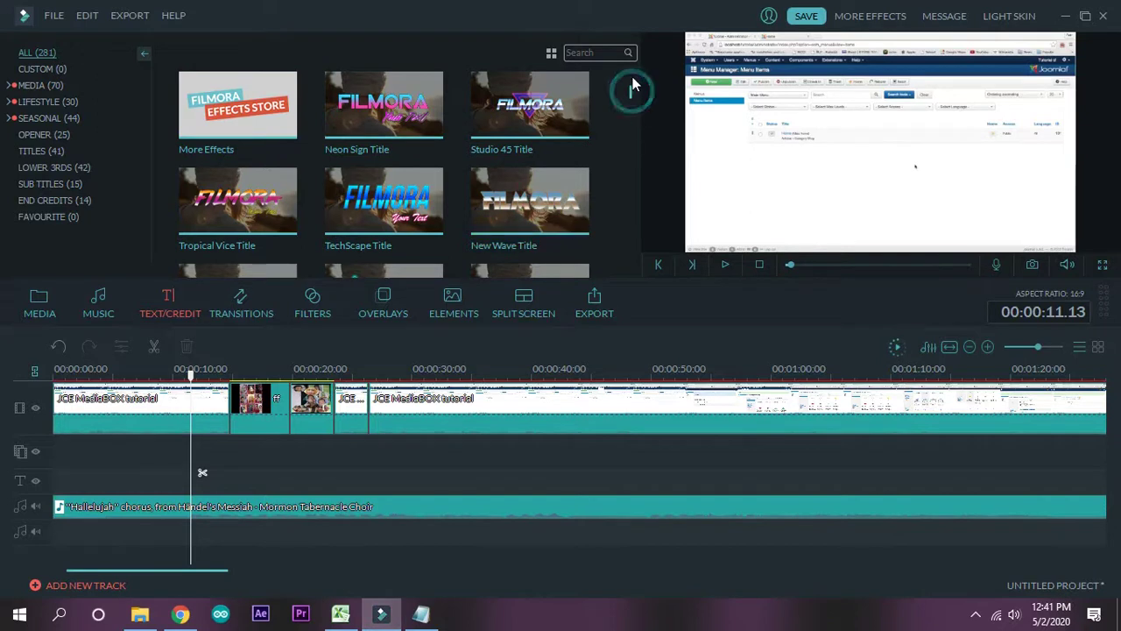
Add the Opener 5 template at the start of the text track and play it up to its fully displayed title
{"action": "left_click_drag", "start_coordinate": [630, 85], "coordinate": [631, 128]}
{"action": "scroll", "coordinate": [631, 133], "scroll_direction": "down", "scroll_amount": 4}
{"action": "scroll", "coordinate": [631, 132], "scroll_direction": "down", "scroll_amount": 3}
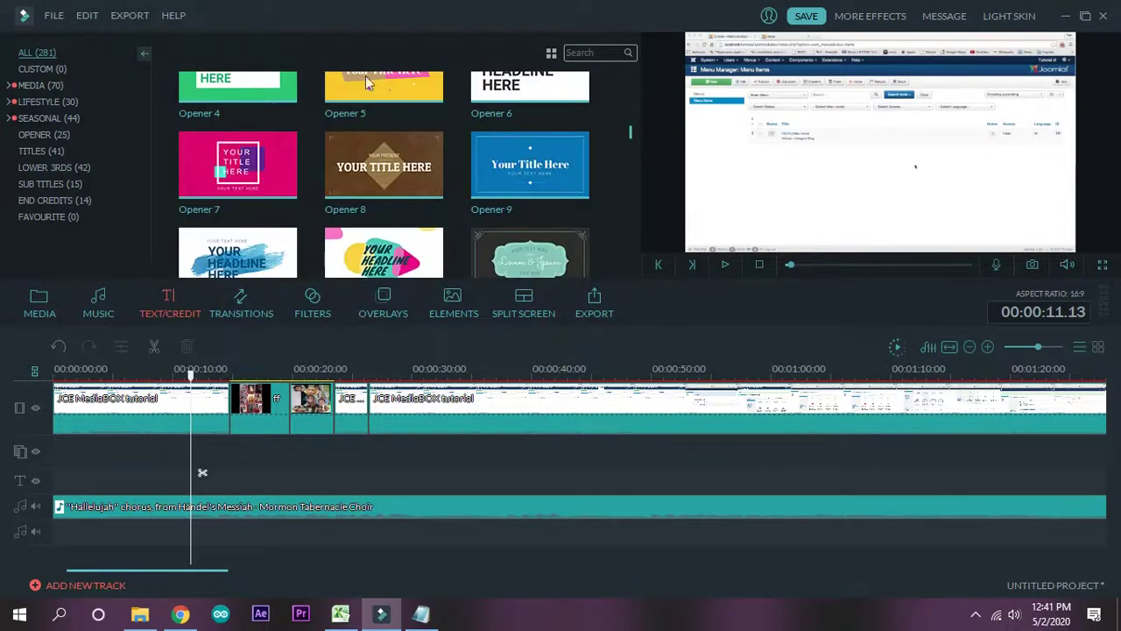
{"action": "left_click_drag", "start_coordinate": [629, 132], "coordinate": [631, 142]}
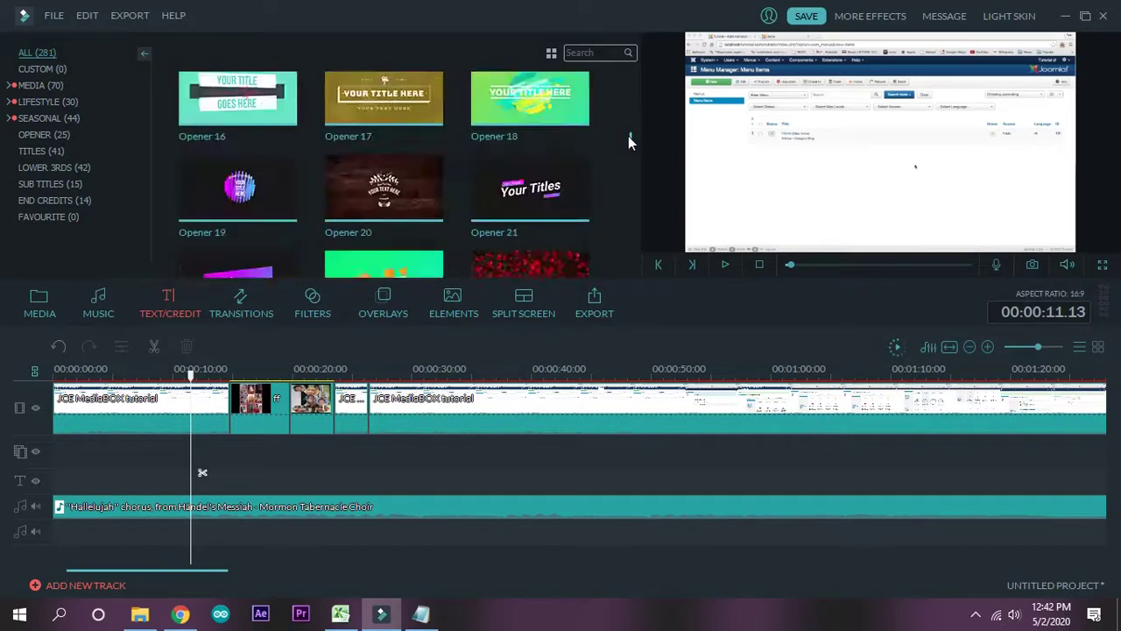
{"action": "scroll", "coordinate": [629, 142], "scroll_direction": "down", "scroll_amount": 5}
{"action": "left_click_drag", "start_coordinate": [632, 147], "coordinate": [631, 138]}
{"action": "scroll", "coordinate": [631, 138], "scroll_direction": "up", "scroll_amount": 3}
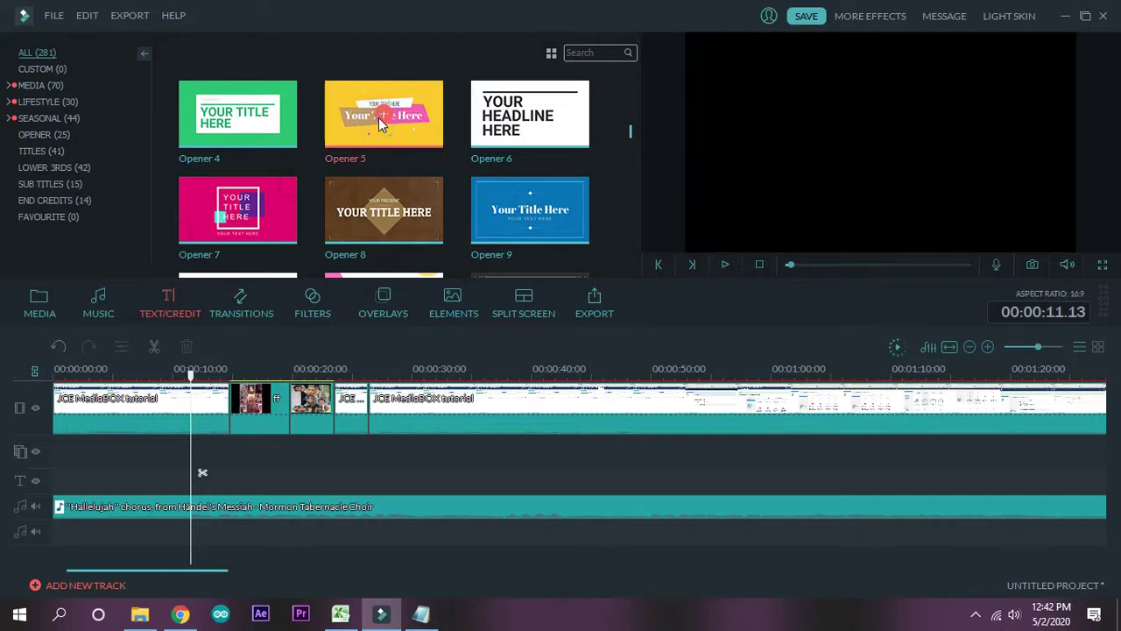
{"action": "left_click_drag", "start_coordinate": [378, 117], "coordinate": [81, 483]}
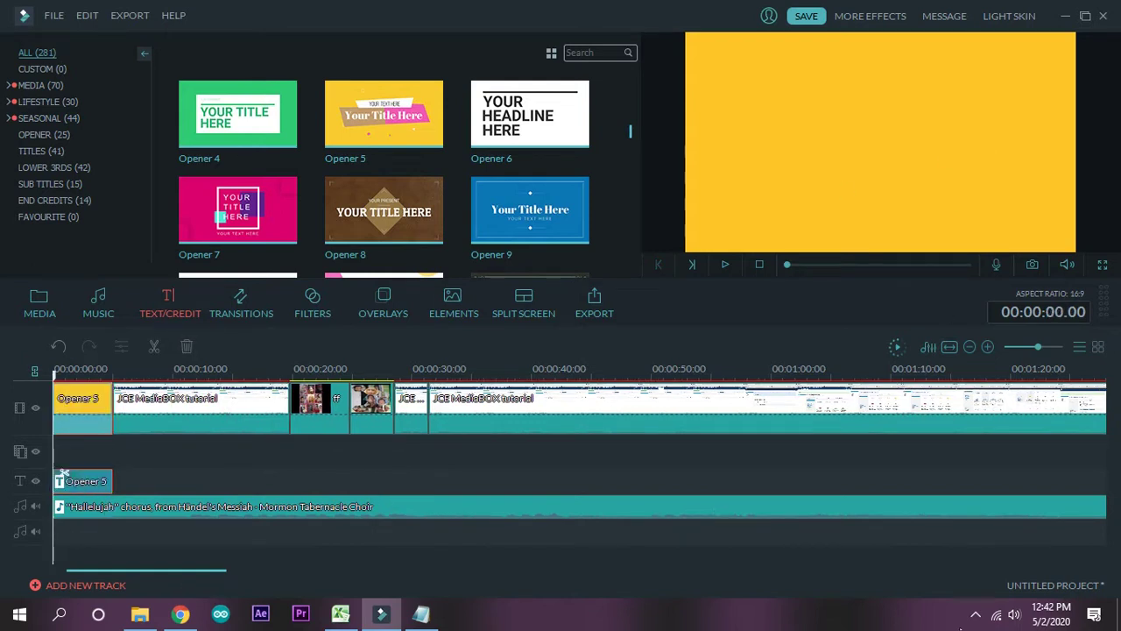
{"action": "key", "text": "space"}
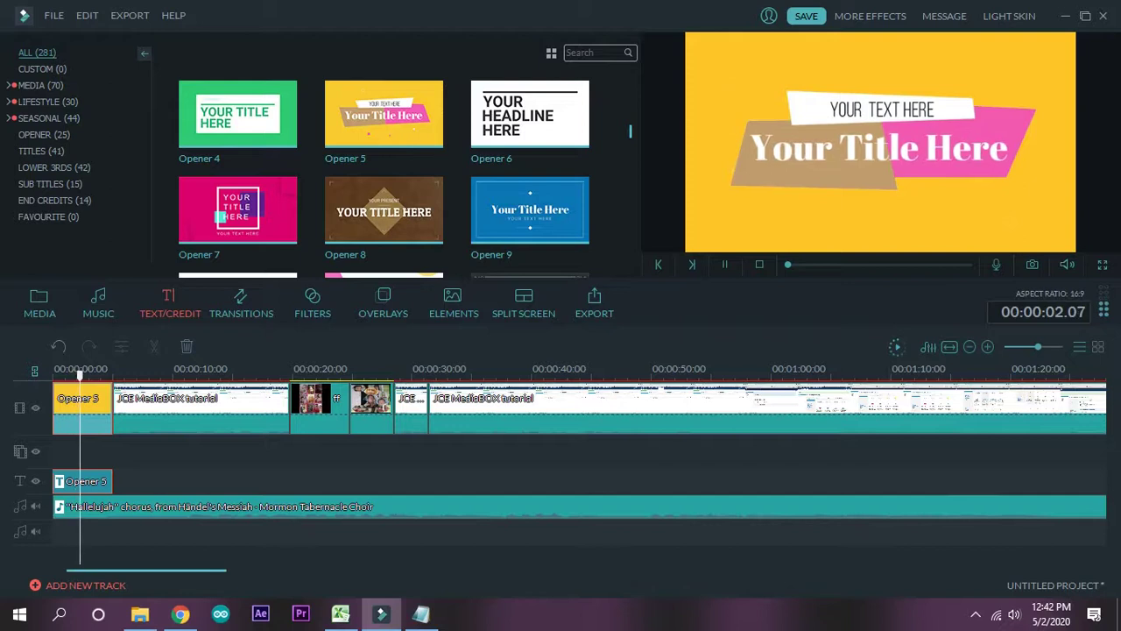
{"action": "key", "text": "space"}
{"action": "key", "text": "Right"}
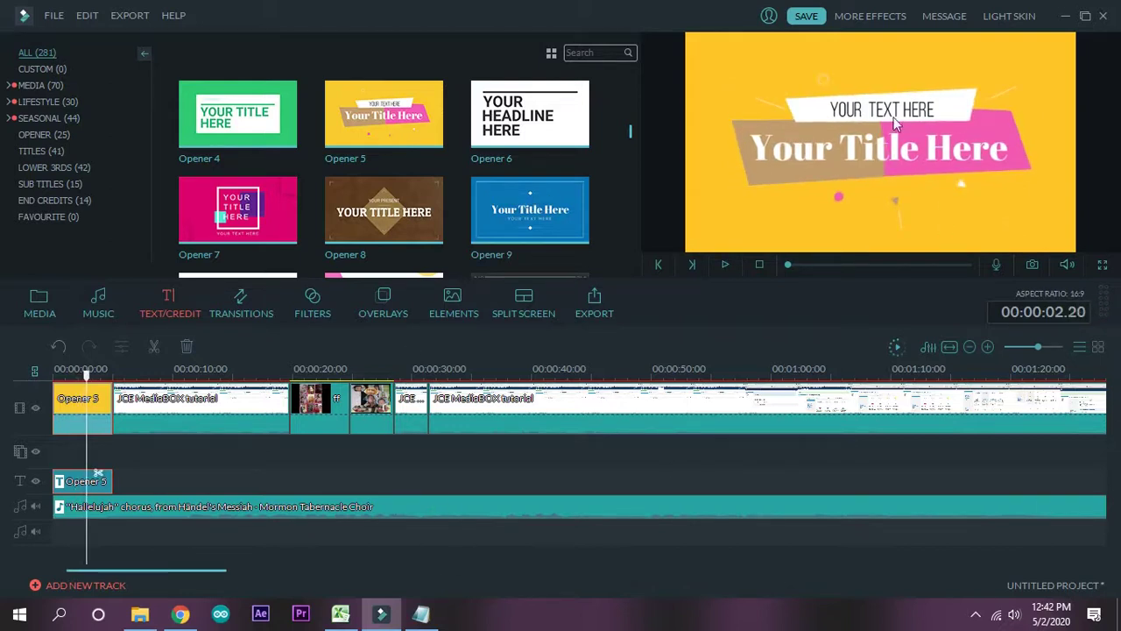
Open the Opener 5 title for editing and replace its upper text line with "Selamat datang"
{"action": "right_click", "coordinate": [75, 480]}
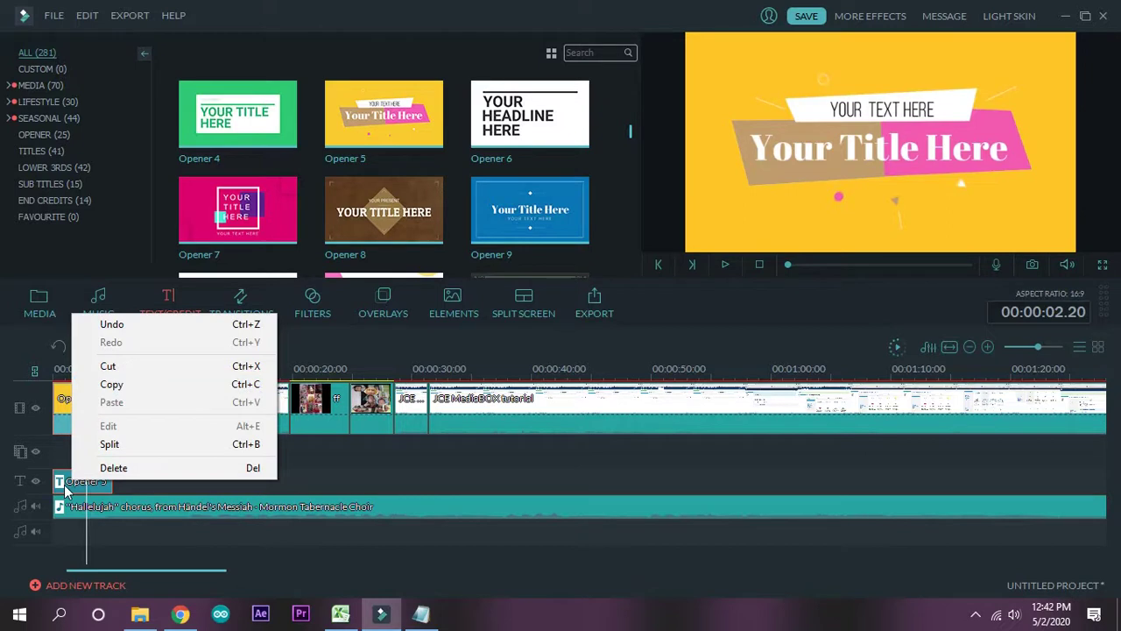
{"action": "left_click", "coordinate": [69, 486]}
{"action": "right_click", "coordinate": [69, 486]}
{"action": "left_click", "coordinate": [128, 430]}
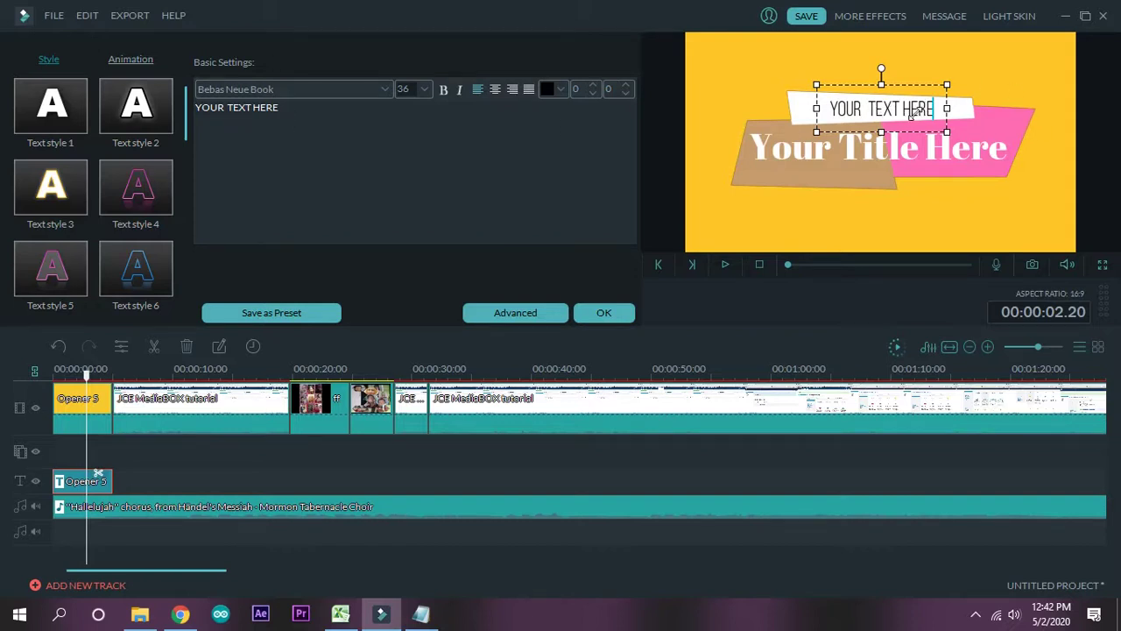
{"action": "triple_click", "coordinate": [329, 109]}
{"action": "type", "text": "S"}
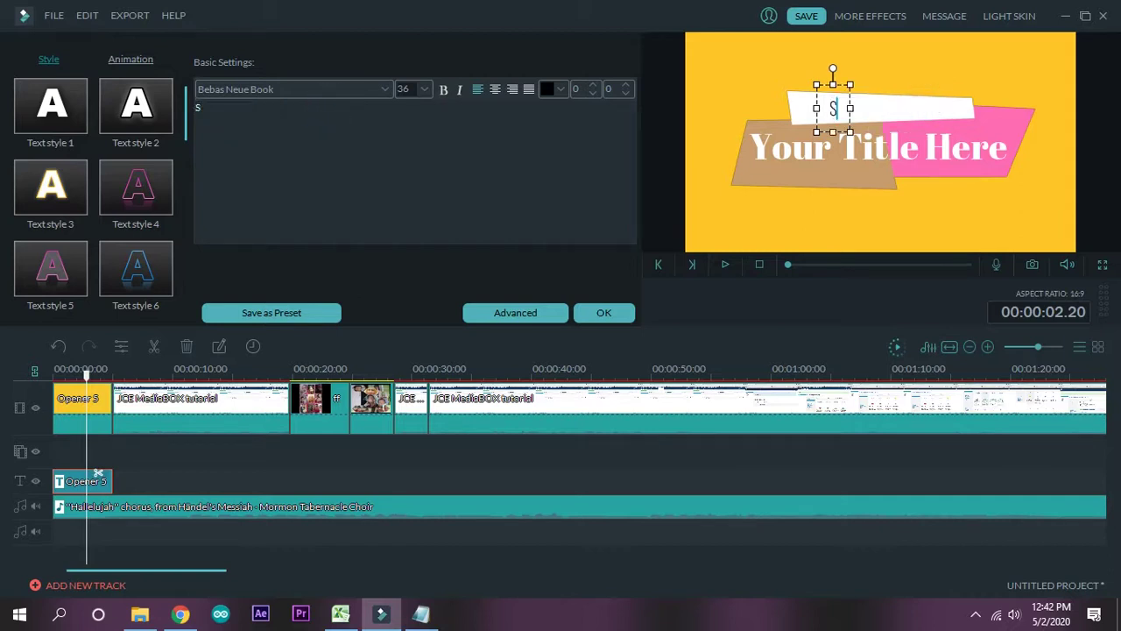
{"action": "type", "text": "elamat datab"}
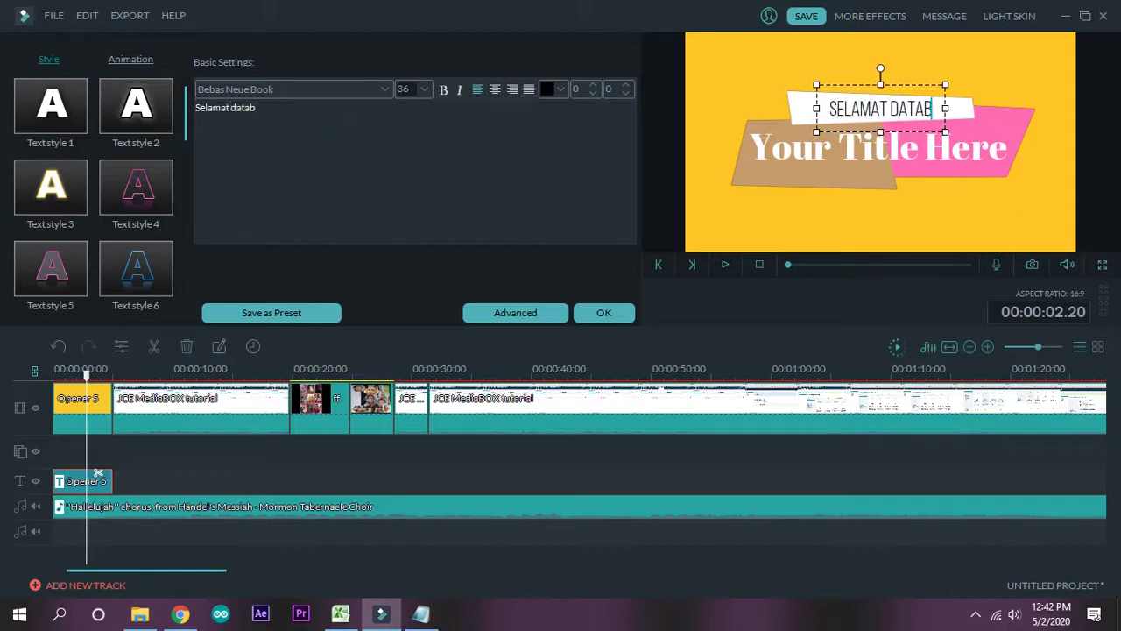
{"action": "key", "text": "BackSpace"}
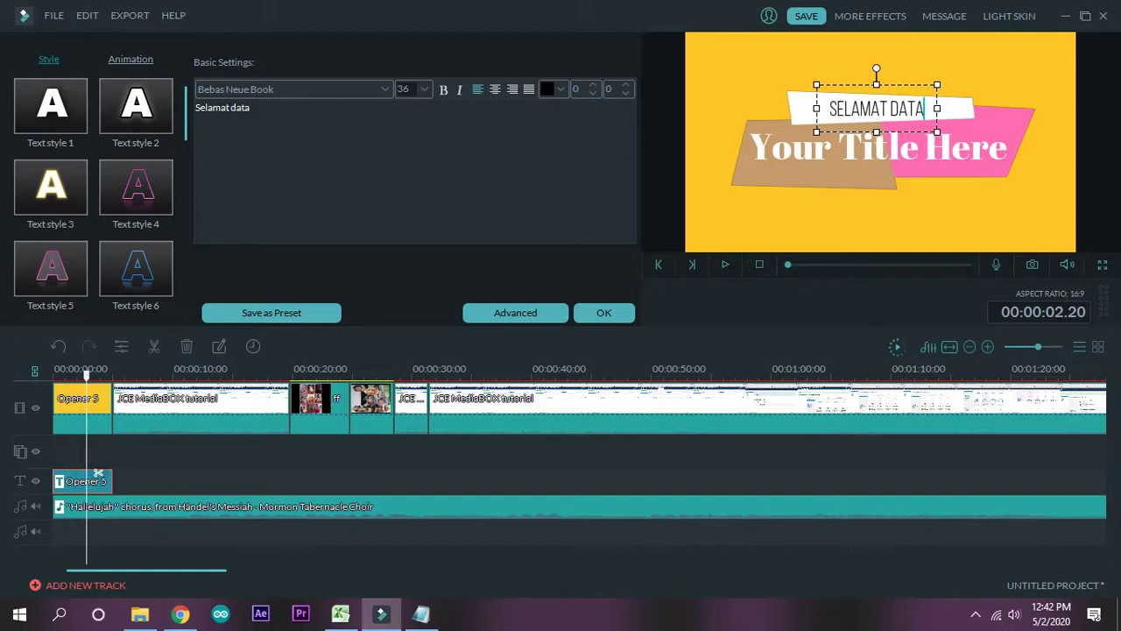
{"action": "type", "text": "ng"}
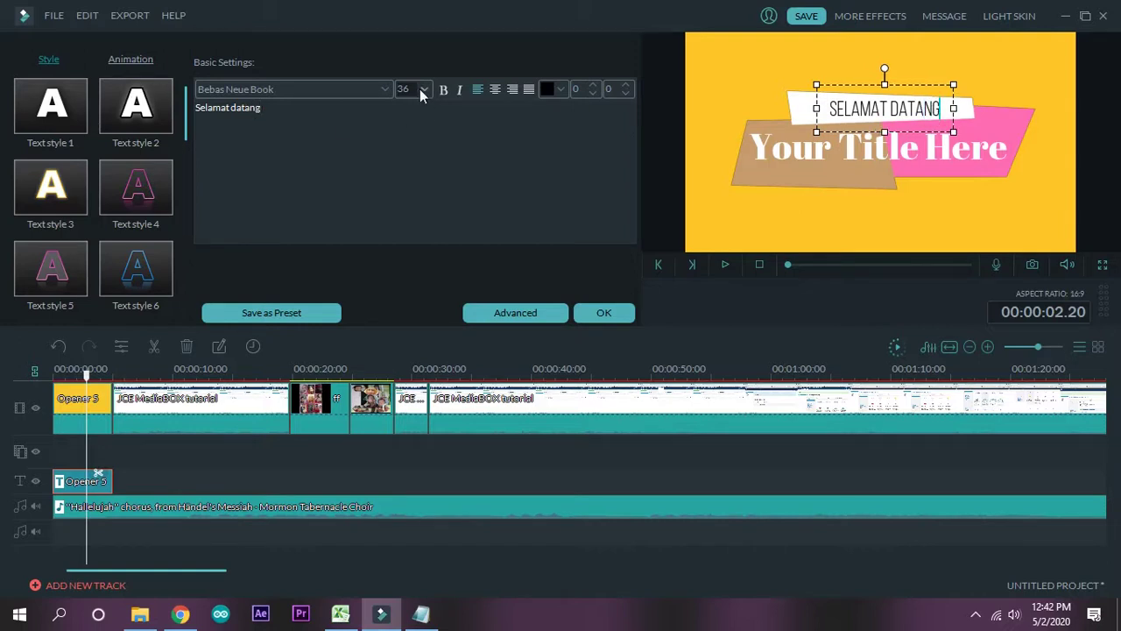
Format the "Selamat datang" line as bold, justified and size 68, and centre it horizontally in the frame
{"action": "left_click", "coordinate": [443, 91]}
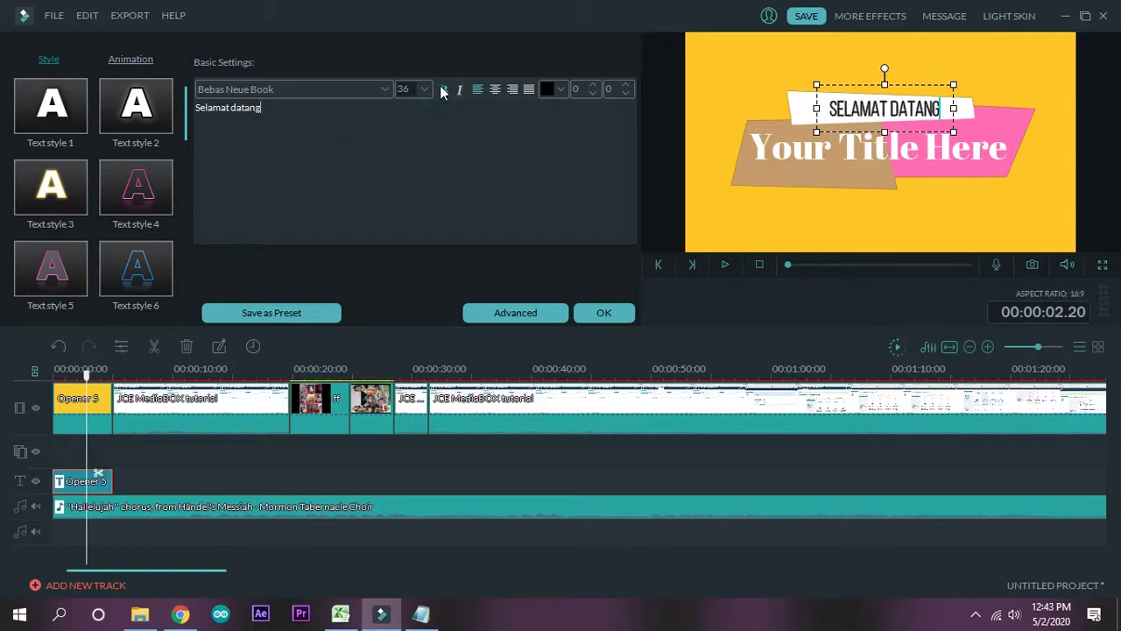
{"action": "left_click", "coordinate": [495, 90]}
{"action": "left_click", "coordinate": [527, 89]}
{"action": "left_click", "coordinate": [424, 89]}
{"action": "left_click", "coordinate": [403, 187]}
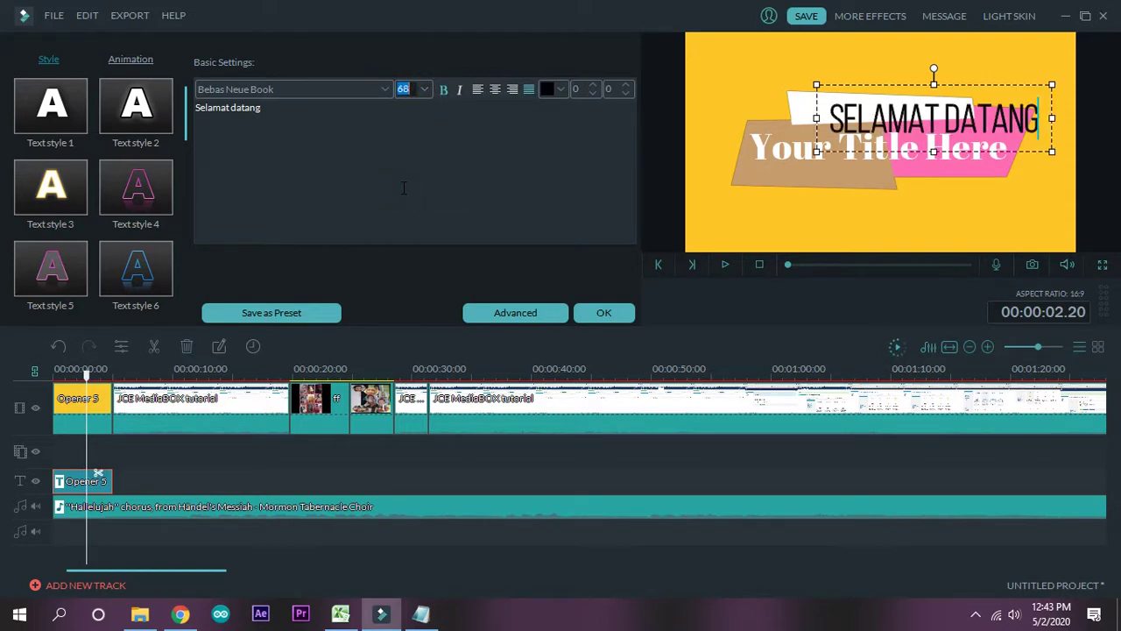
{"action": "left_click_drag", "start_coordinate": [865, 84], "coordinate": [808, 75]}
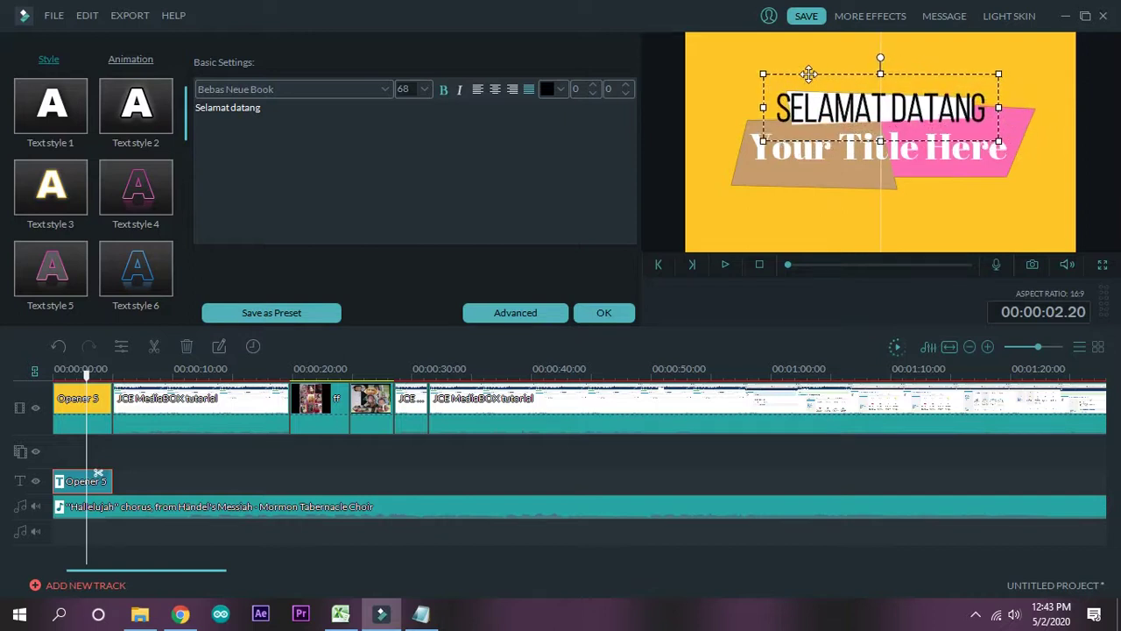
{"action": "left_click", "coordinate": [859, 208]}
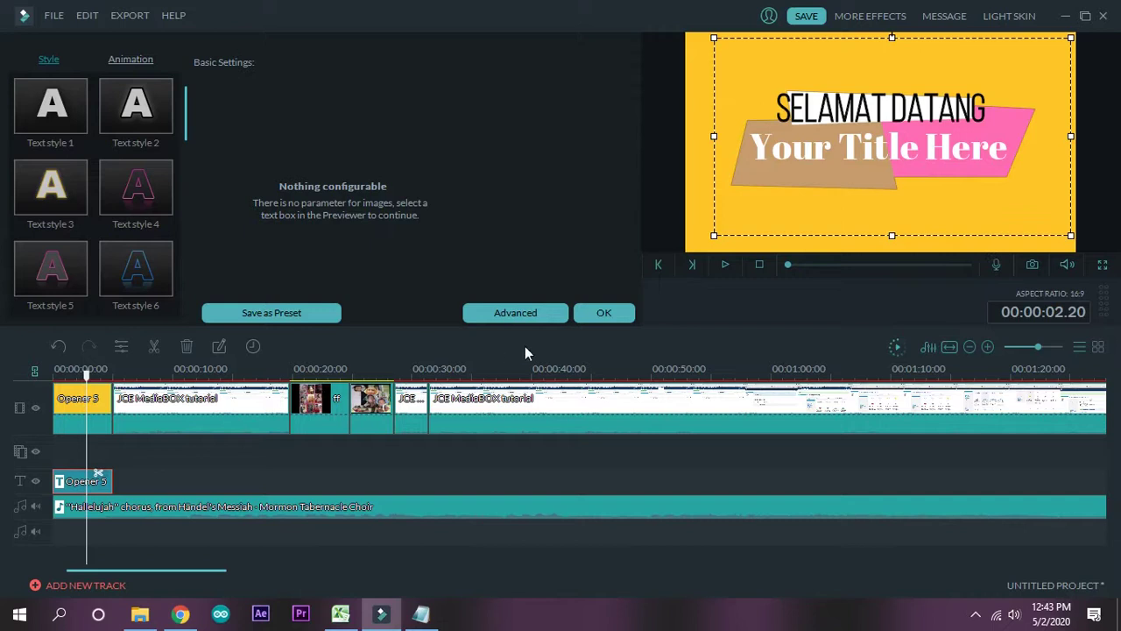
Replace the opener's main title with "Para Siswa ku Tercinta" and centre it horizontally in the frame
{"action": "left_click", "coordinate": [778, 161]}
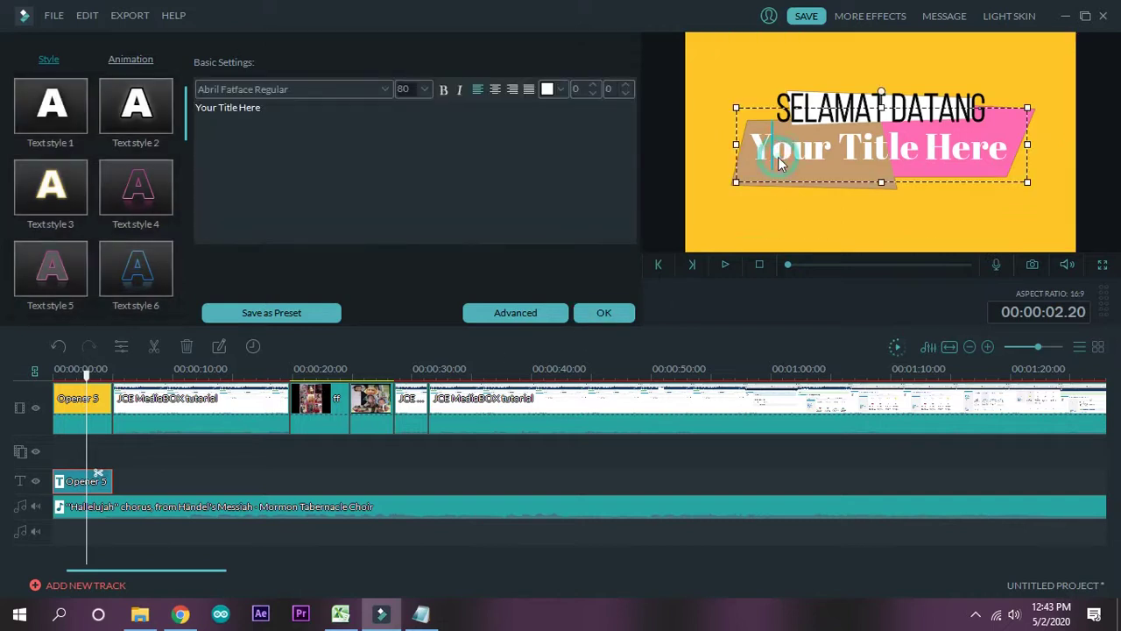
{"action": "left_click", "coordinate": [1016, 149]}
{"action": "key", "text": "BackSpace"}
{"action": "key", "text": "BackSpace"}
{"action": "key", "text": "BackSpace"}
{"action": "key", "text": "BackSpace"}
{"action": "key", "text": "BackSpace"}
{"action": "key", "text": "BackSpace"}
{"action": "key", "text": "BackSpace"}
{"action": "key", "text": "BackSpace"}
{"action": "key", "text": "BackSpace"}
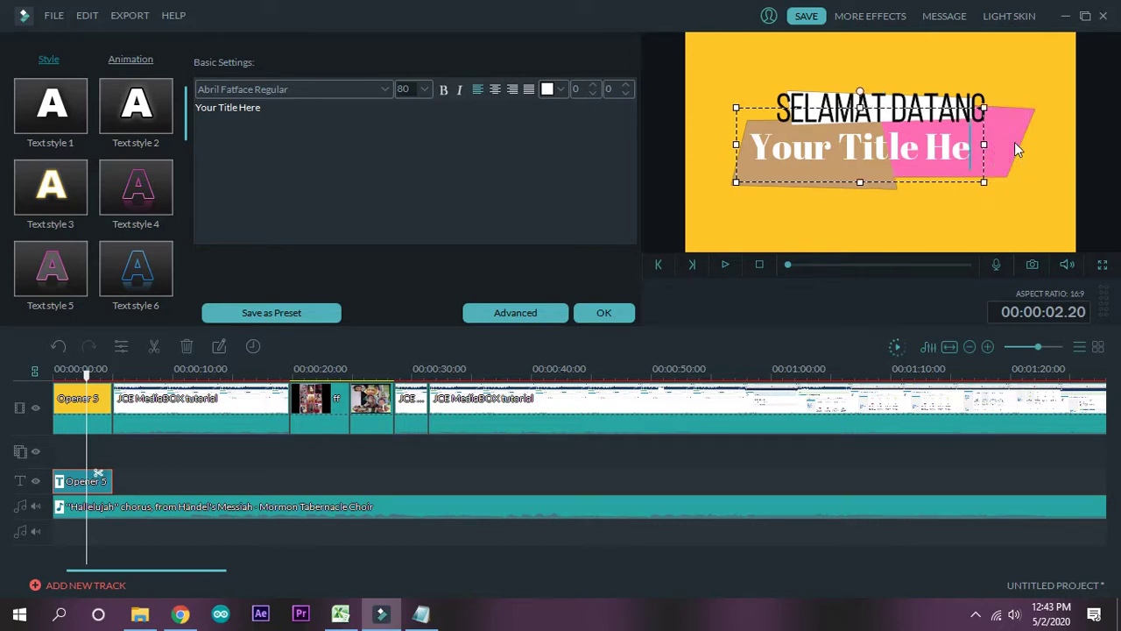
{"action": "key", "text": "BackSpace"}
{"action": "key", "text": "BackSpace"}
{"action": "key", "text": "BackSpace"}
{"action": "key", "text": "BackSpace"}
{"action": "key", "text": "BackSpace"}
{"action": "key", "text": "BackSpace"}
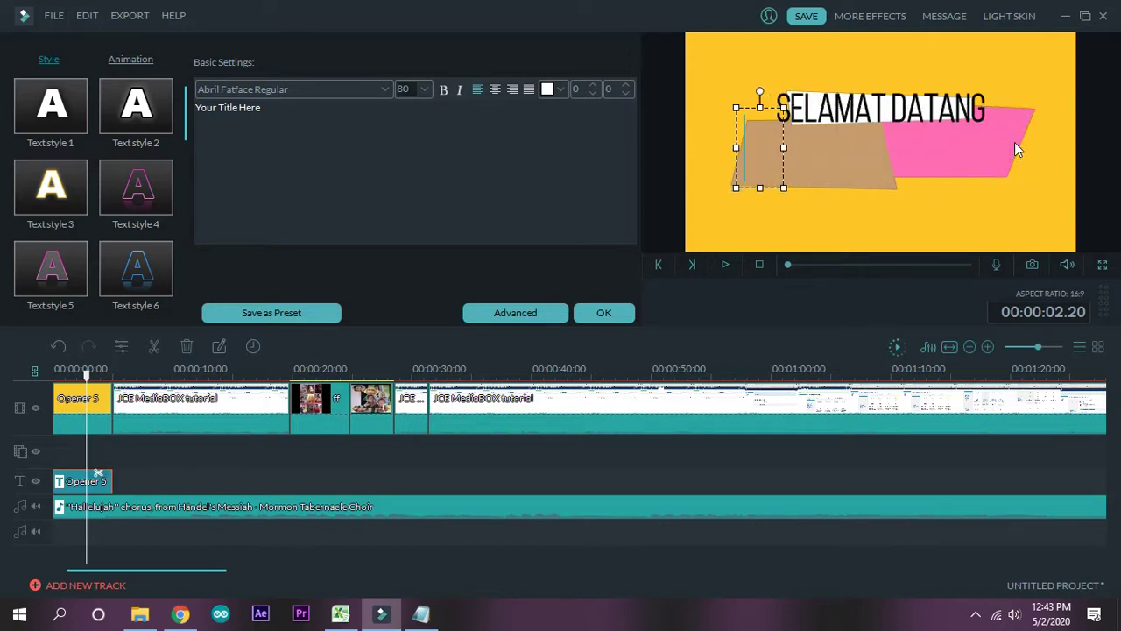
{"action": "type", "text": "Pa"}
{"action": "type", "text": "ar"}
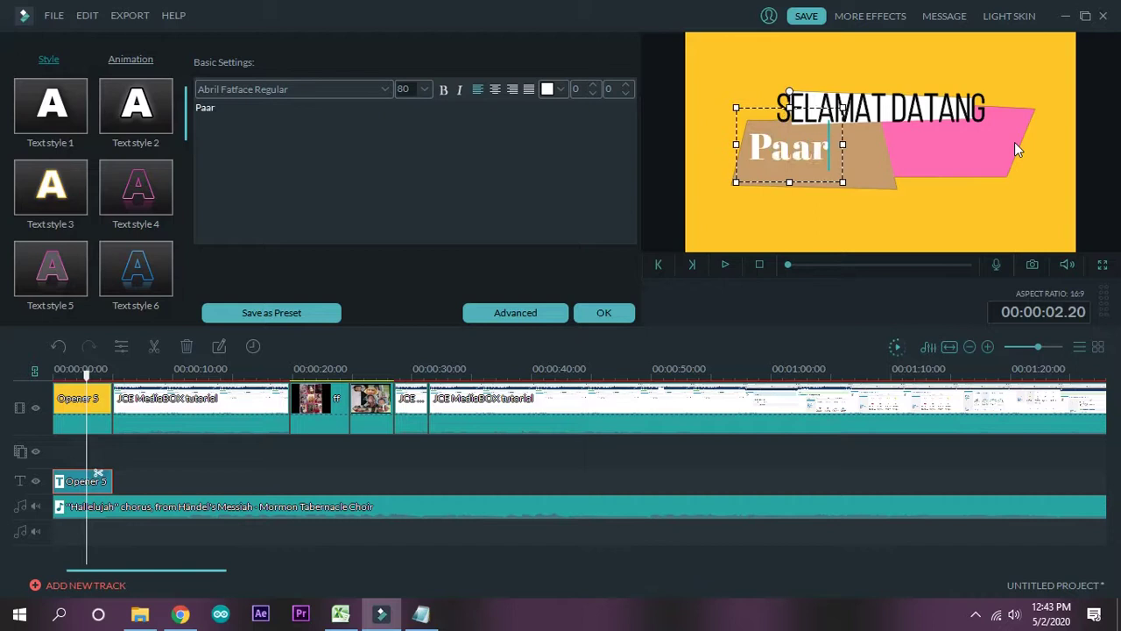
{"action": "key", "text": "BackSpace"}
{"action": "key", "text": "BackSpace"}
{"action": "type", "text": "ra"}
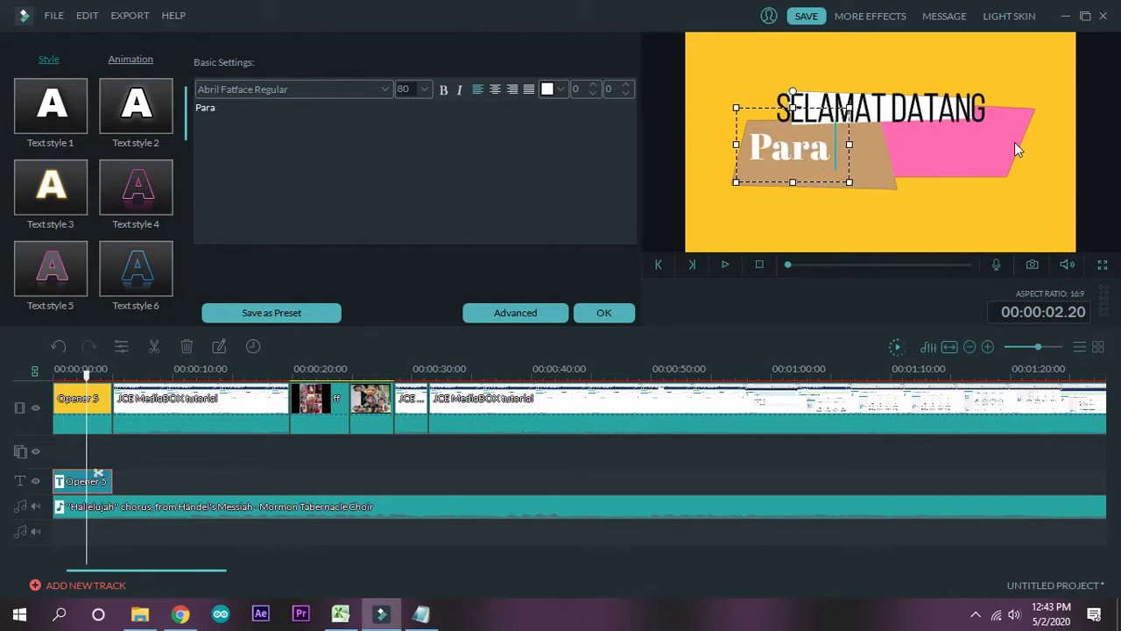
{"action": "type", "text": " Sis"}
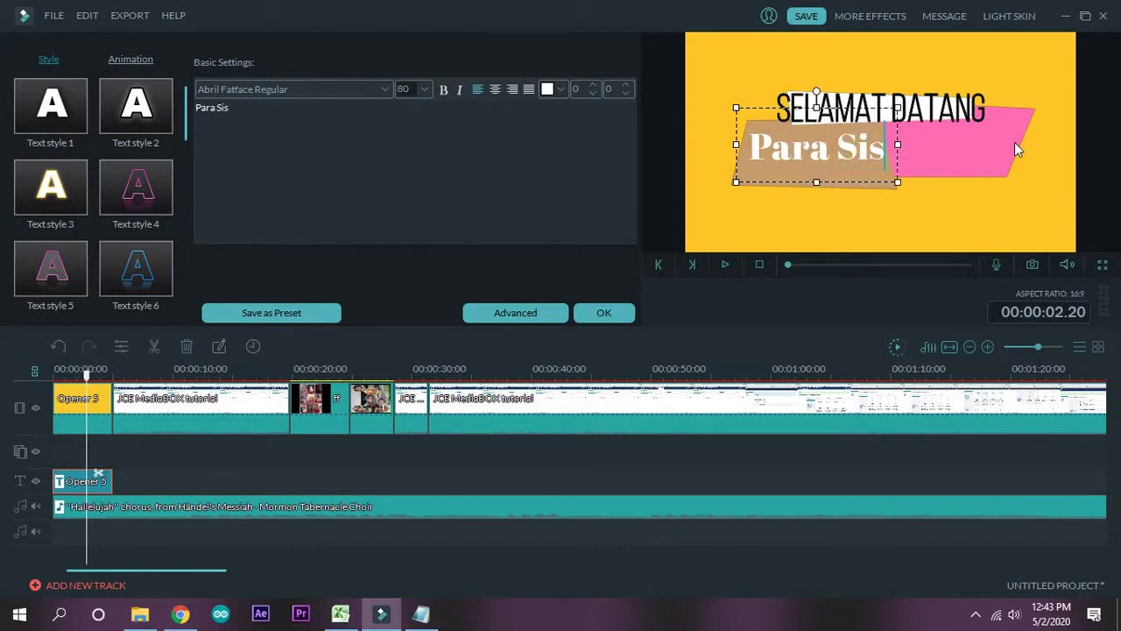
{"action": "type", "text": "wa ku"}
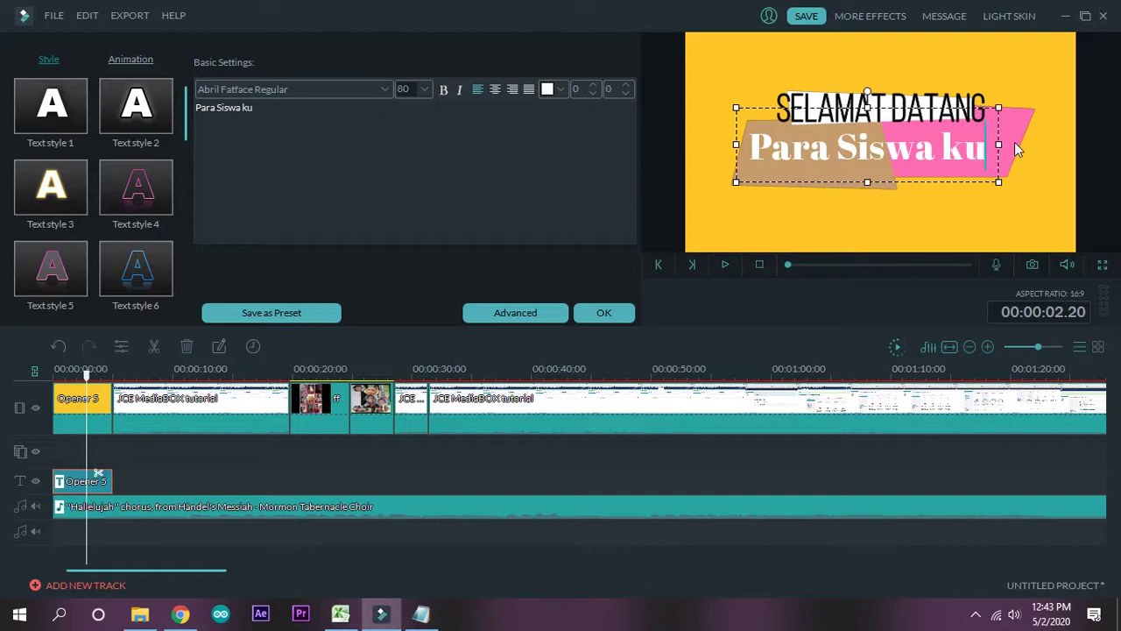
{"action": "type", "text": " Tercinat"}
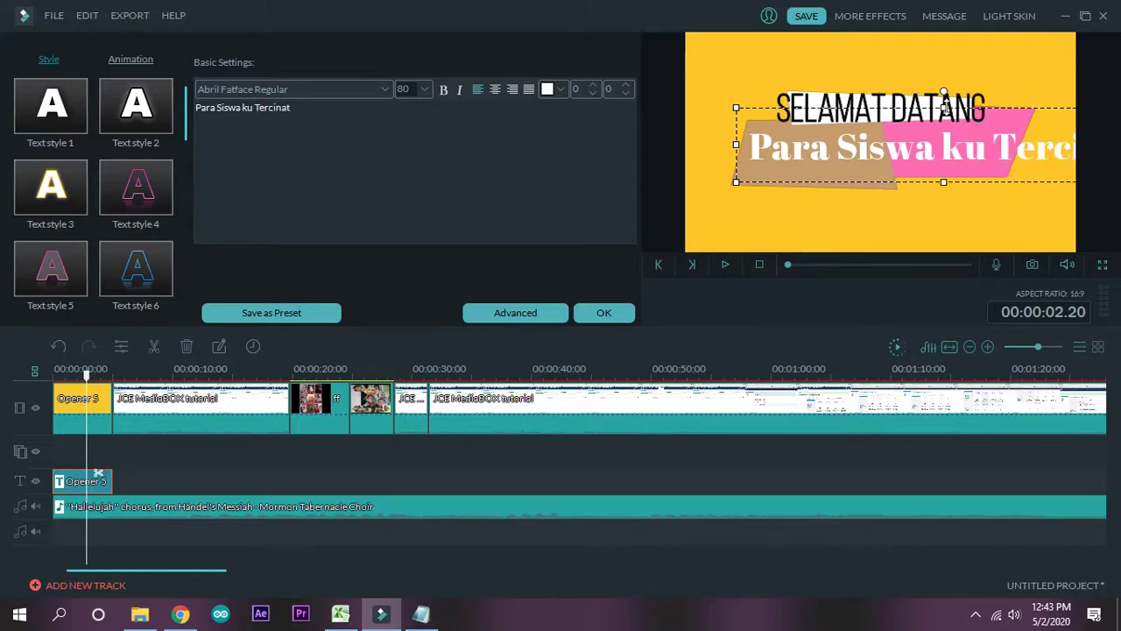
{"action": "left_click_drag", "start_coordinate": [966, 103], "coordinate": [901, 110]}
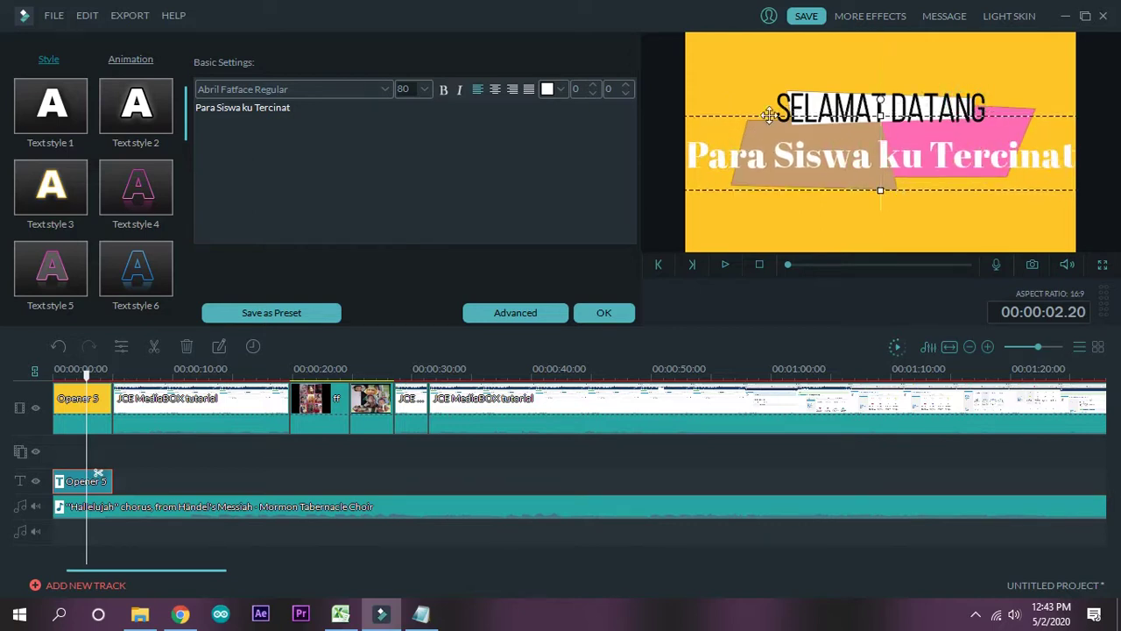
{"action": "left_click", "coordinate": [295, 107]}
{"action": "key", "text": "BackSpace"}
{"action": "key", "text": "BackSpace"}
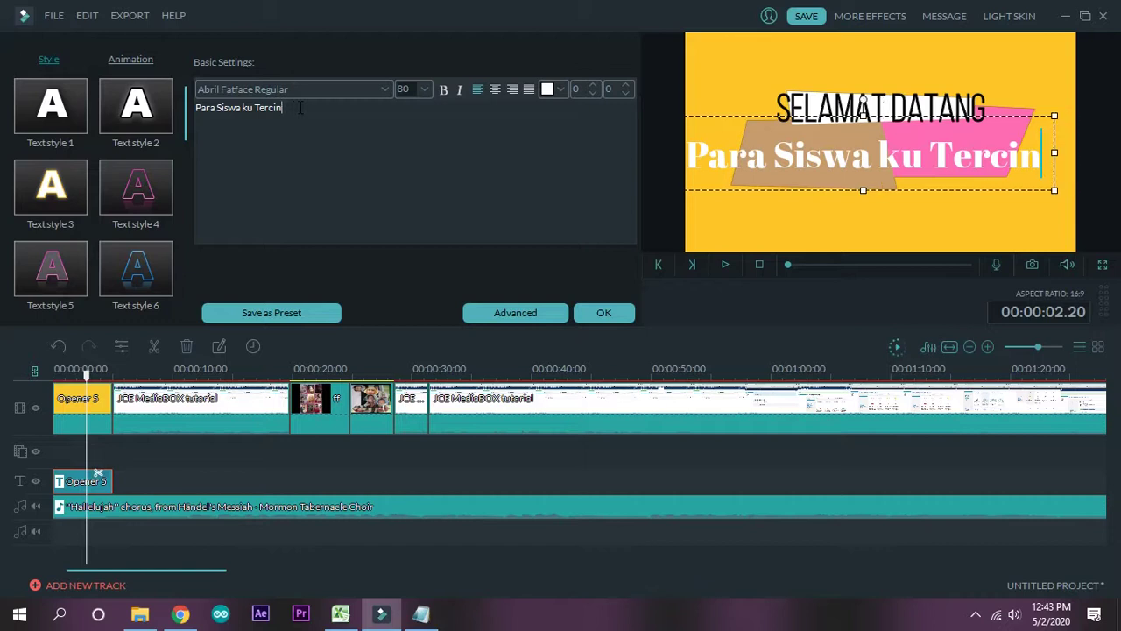
{"action": "type", "text": "ta"}
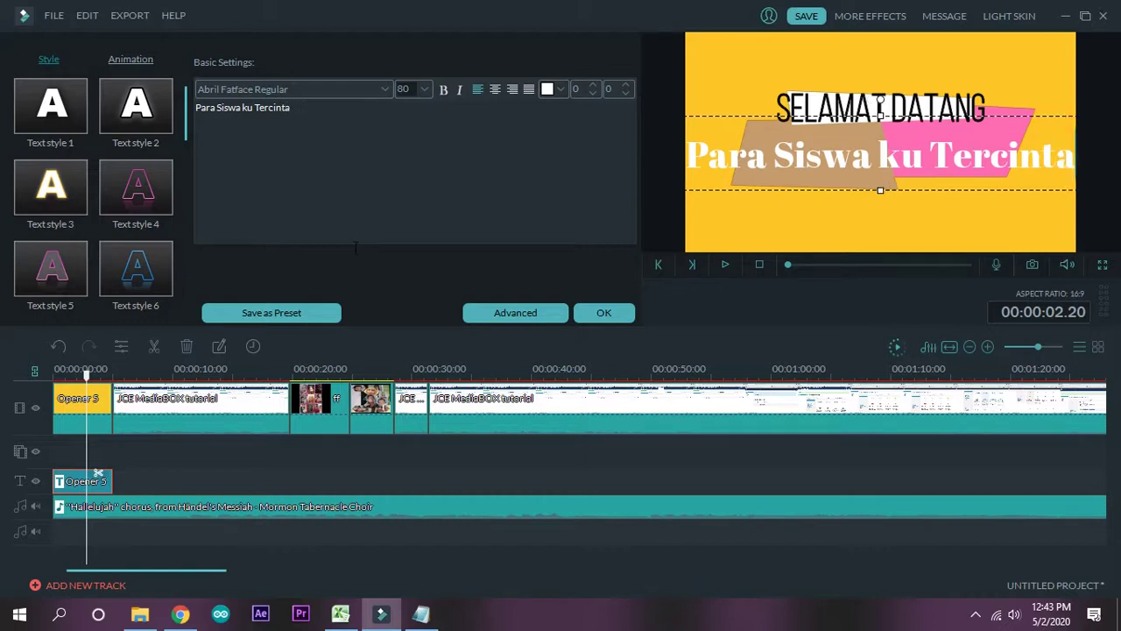
Set the main title's font size to 72, shift it up over the coloured shapes, and apply the title edits
{"action": "left_click", "coordinate": [425, 90]}
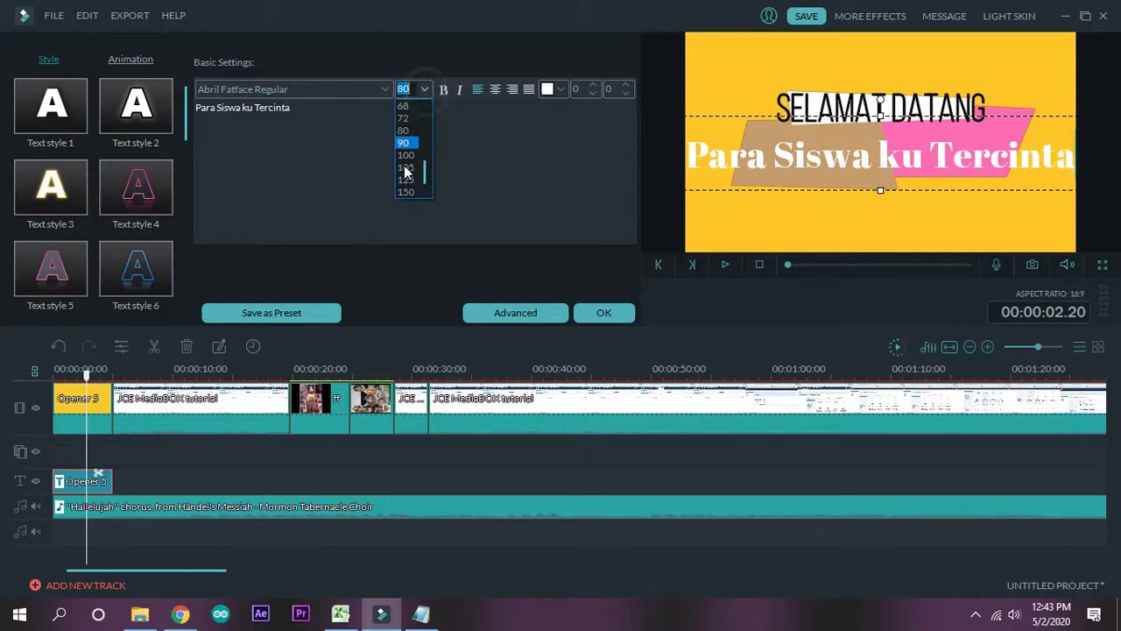
{"action": "left_click", "coordinate": [416, 117]}
{"action": "left_click_drag", "start_coordinate": [818, 115], "coordinate": [839, 113]}
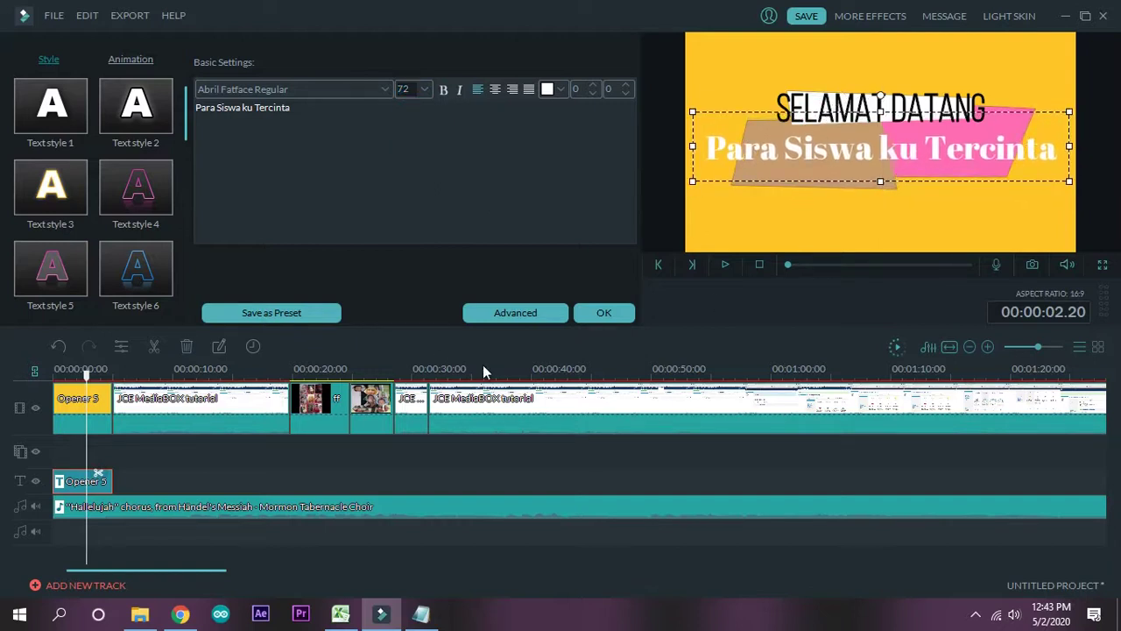
{"action": "left_click", "coordinate": [605, 312]}
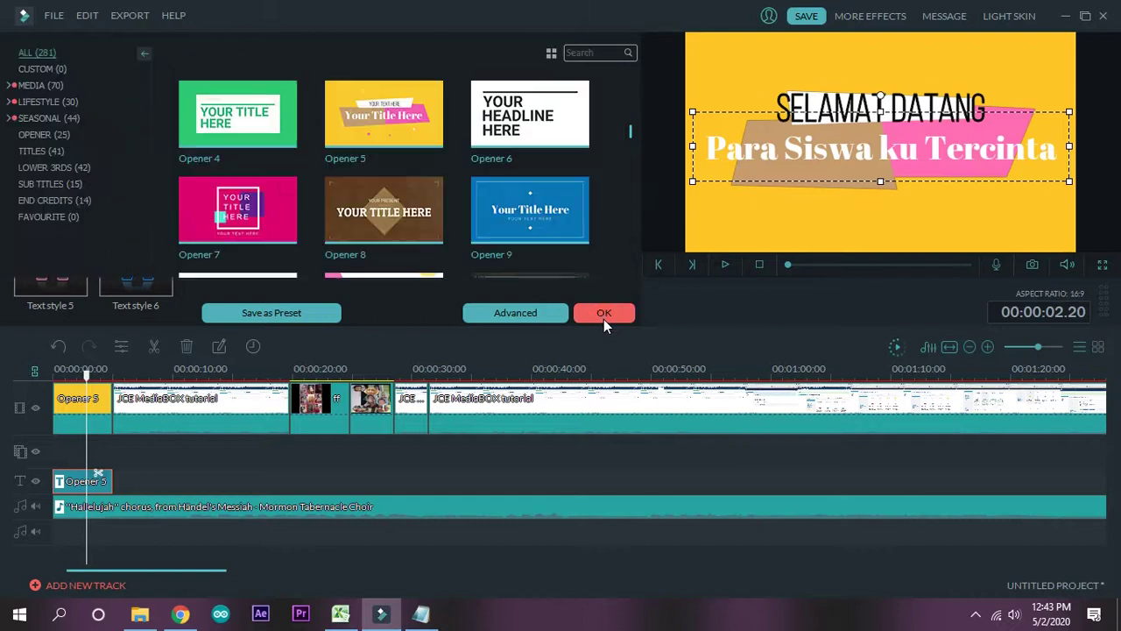
Preview the edited opener from the beginning of the timeline
{"action": "left_click_drag", "start_coordinate": [86, 371], "coordinate": [55, 373]}
{"action": "key", "text": "space"}
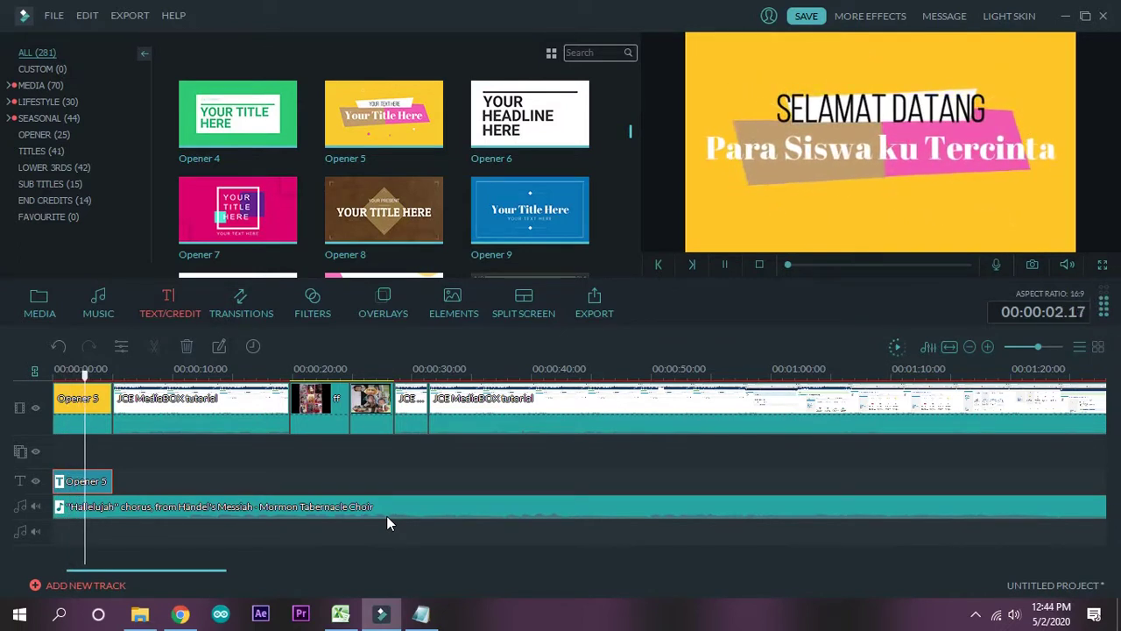
{"action": "key", "text": "space"}
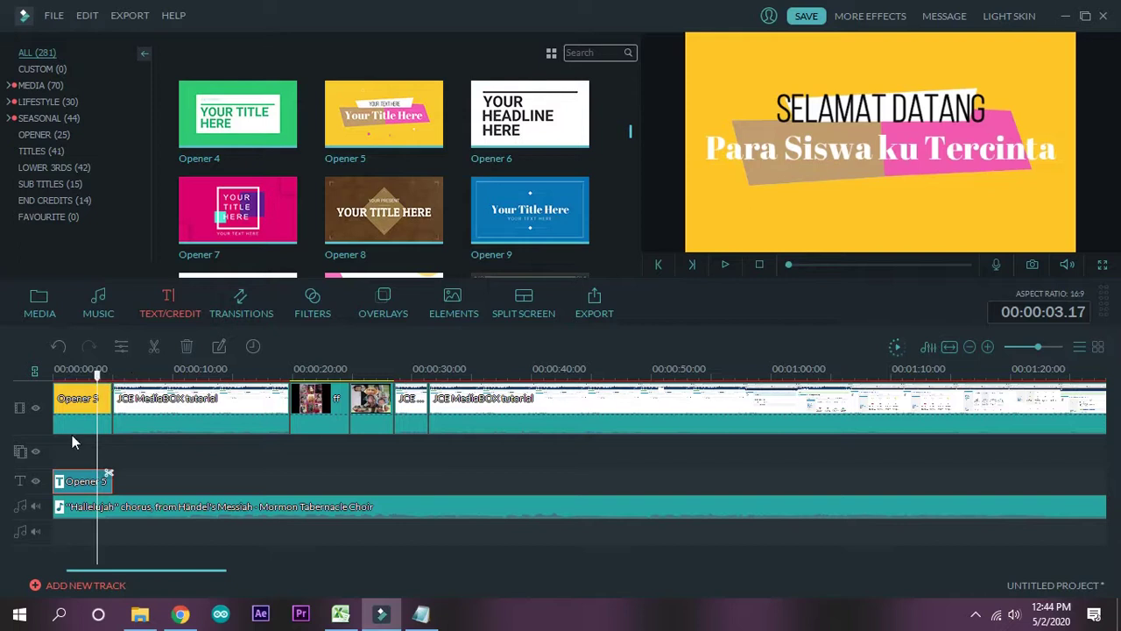
Show the opener background, the first JCE MediaBOX tutorial clip and the first photo collage clip on the video track
{"action": "left_click", "coordinate": [102, 407]}
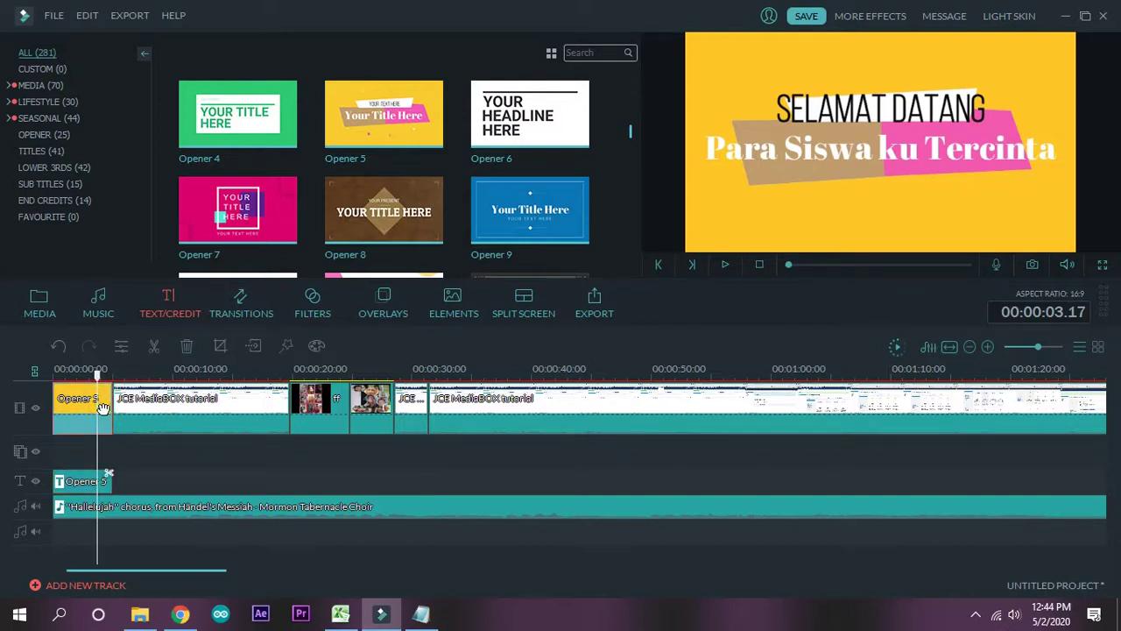
{"action": "left_click", "coordinate": [160, 400]}
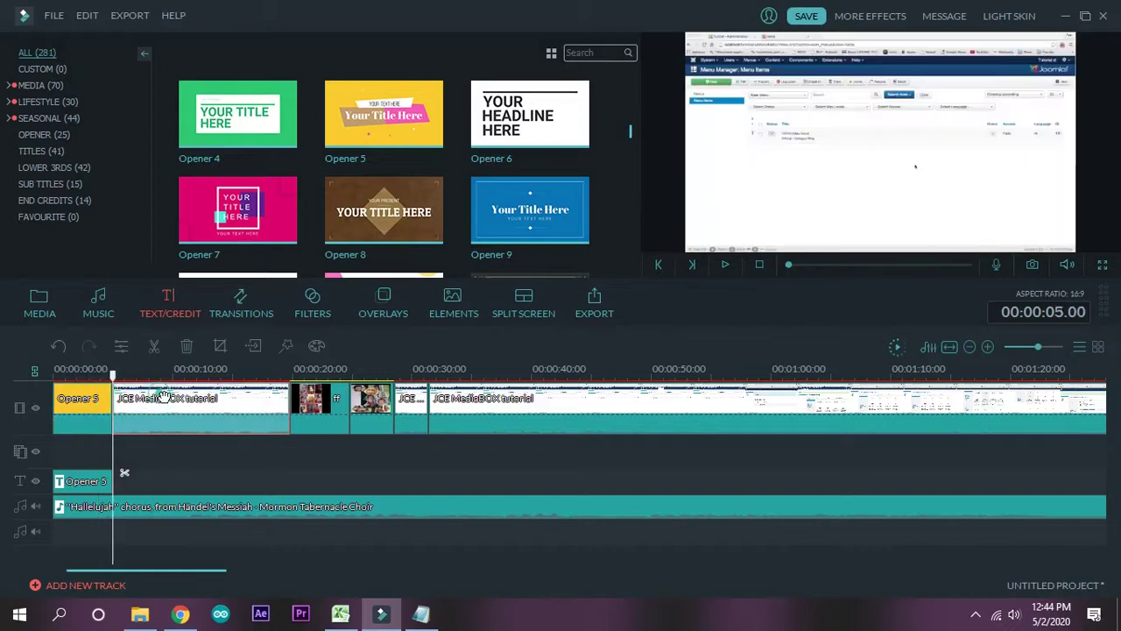
{"action": "left_click", "coordinate": [346, 418]}
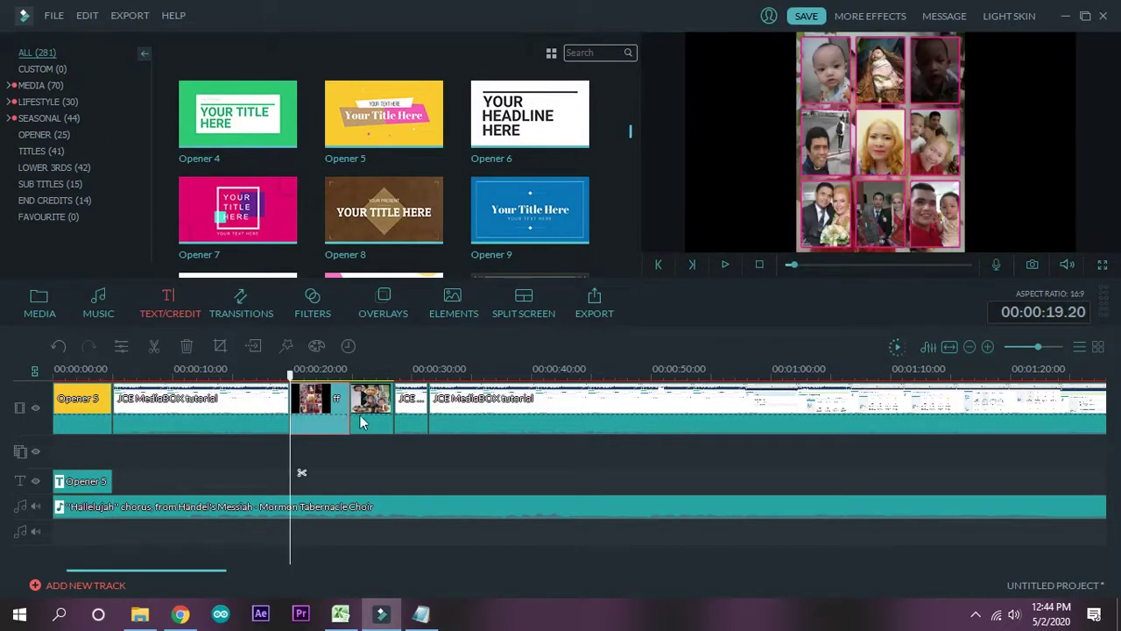
Show the second photo collage clip and the cut between the opener background and the first JCE MediaBOX tutorial clip
{"action": "left_click", "coordinate": [371, 422]}
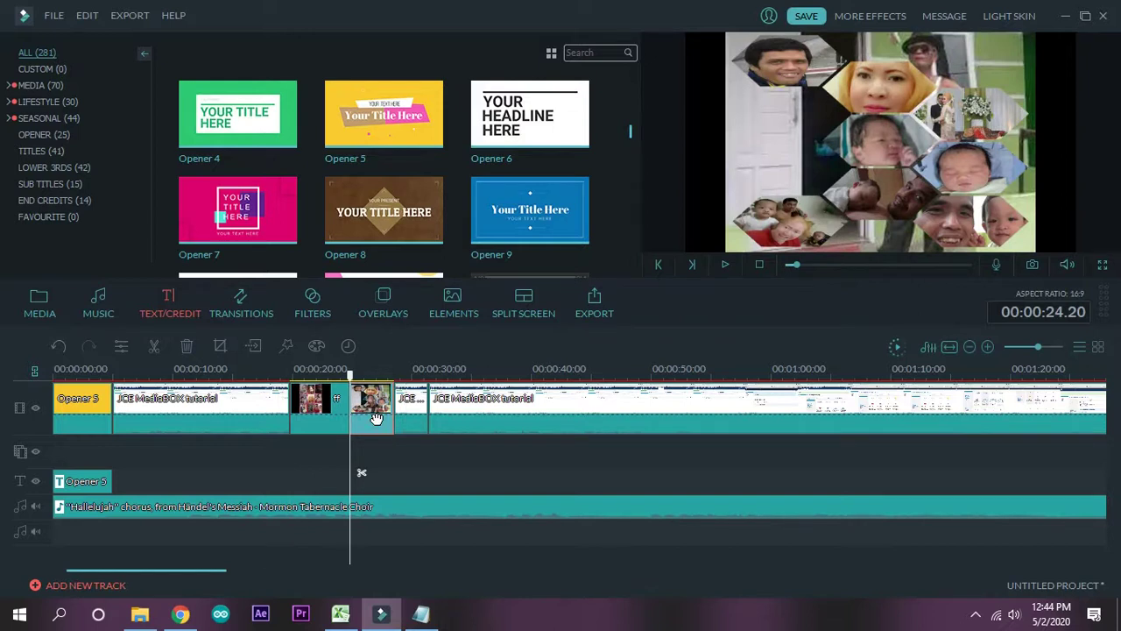
{"action": "left_click_drag", "start_coordinate": [351, 375], "coordinate": [101, 376]}
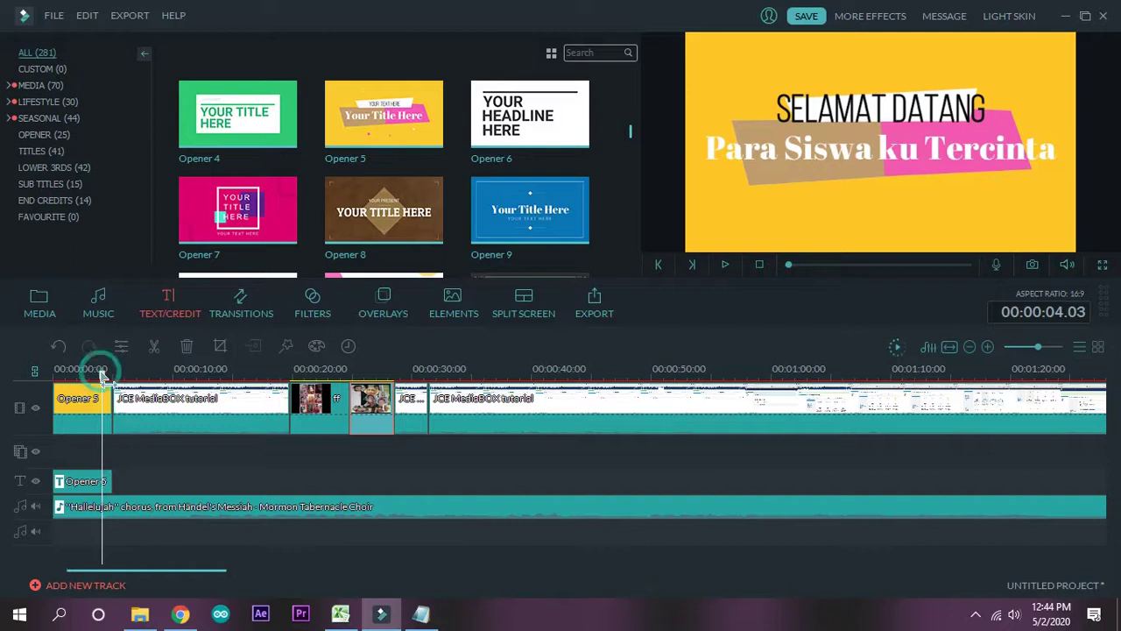
{"action": "mouse_move", "coordinate": [103, 377]}
{"action": "left_mouse_down"}
{"action": "mouse_move", "coordinate": [122, 377]}
{"action": "mouse_move", "coordinate": [104, 377]}
{"action": "left_mouse_up"}
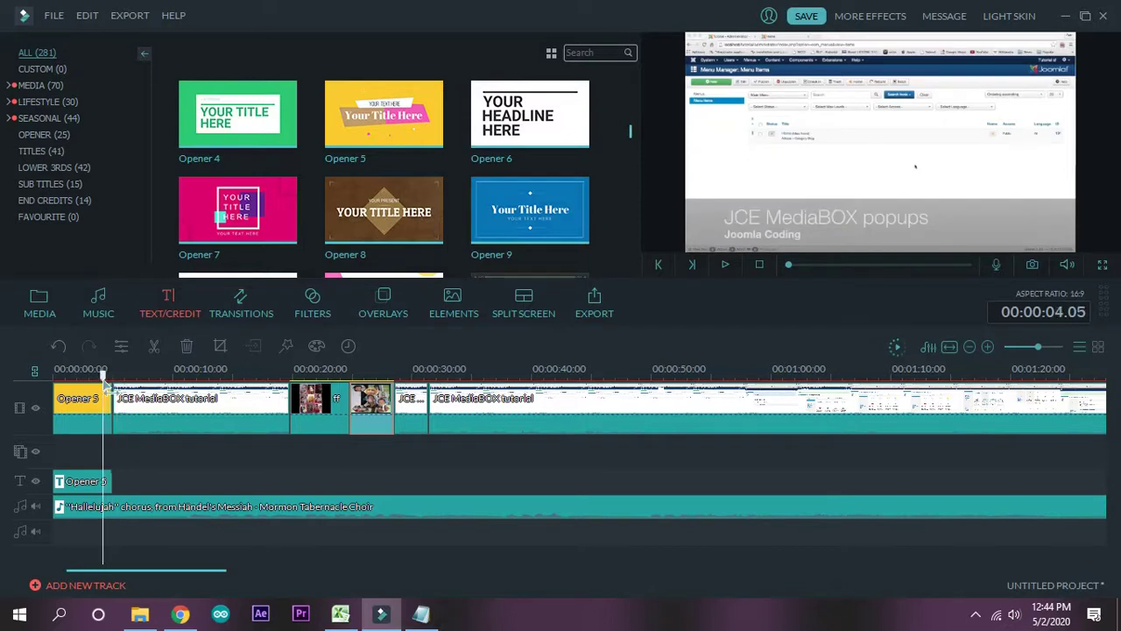
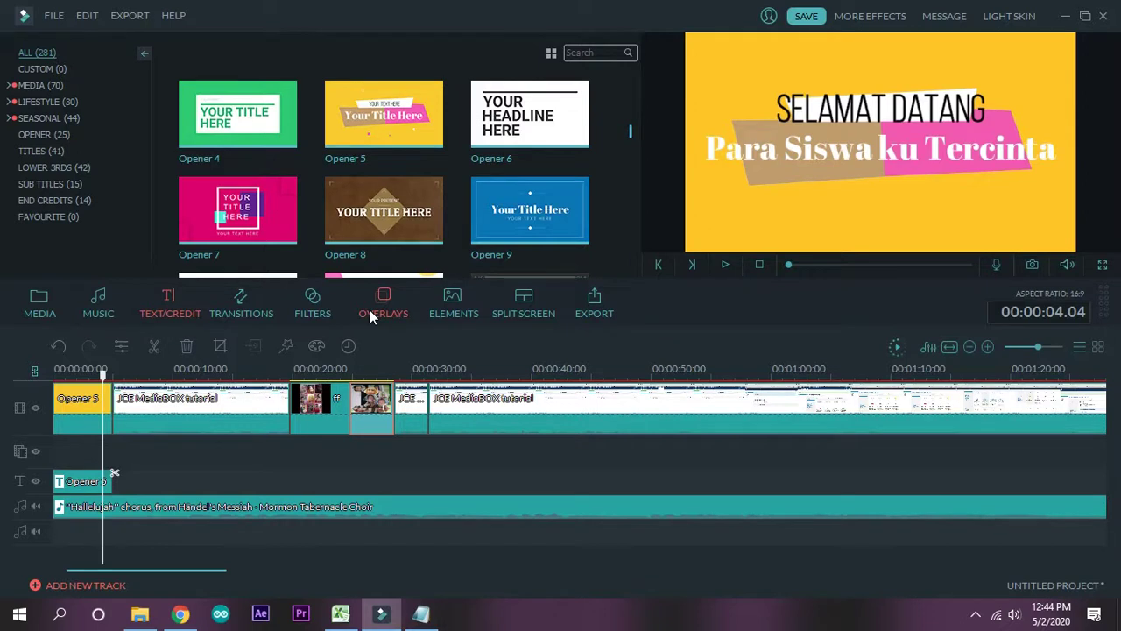
Add the Fade transition between the opener background and the first JCE MediaBOX tutorial clip, and preview it
{"action": "left_click", "coordinate": [235, 307]}
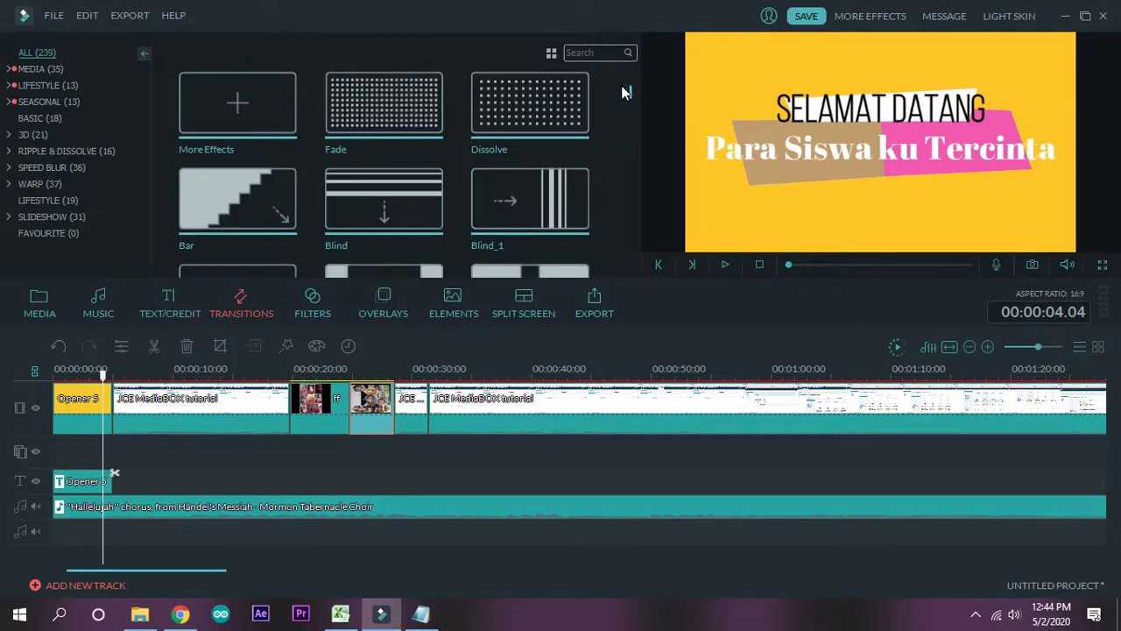
{"action": "scroll", "coordinate": [631, 131], "scroll_direction": "down", "scroll_amount": 10}
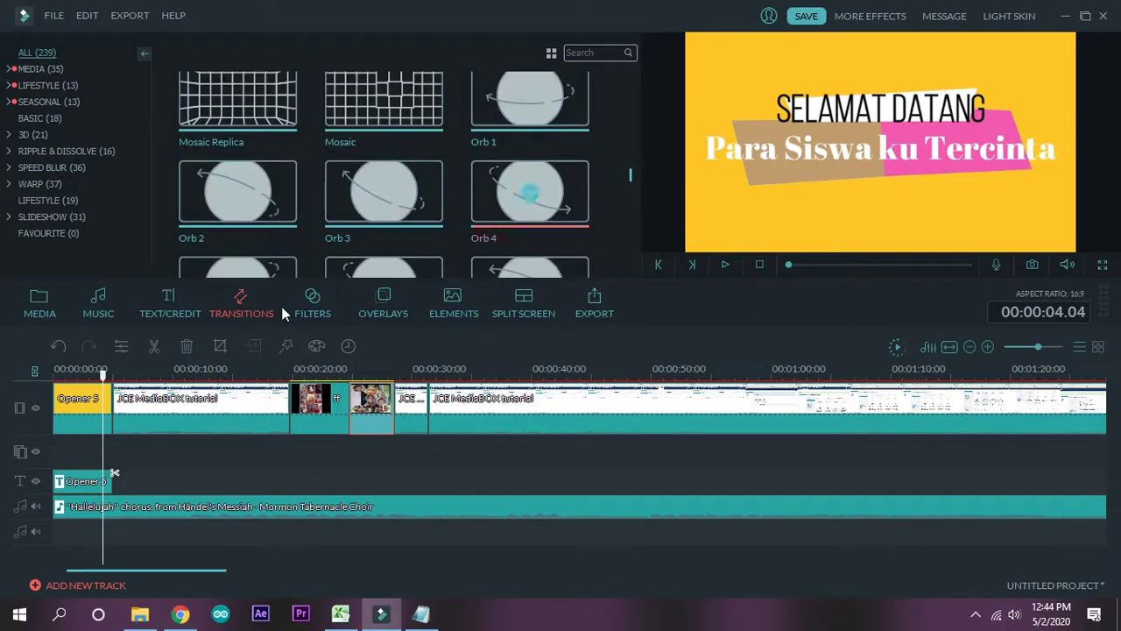
{"action": "left_click_drag", "start_coordinate": [102, 376], "coordinate": [112, 377]}
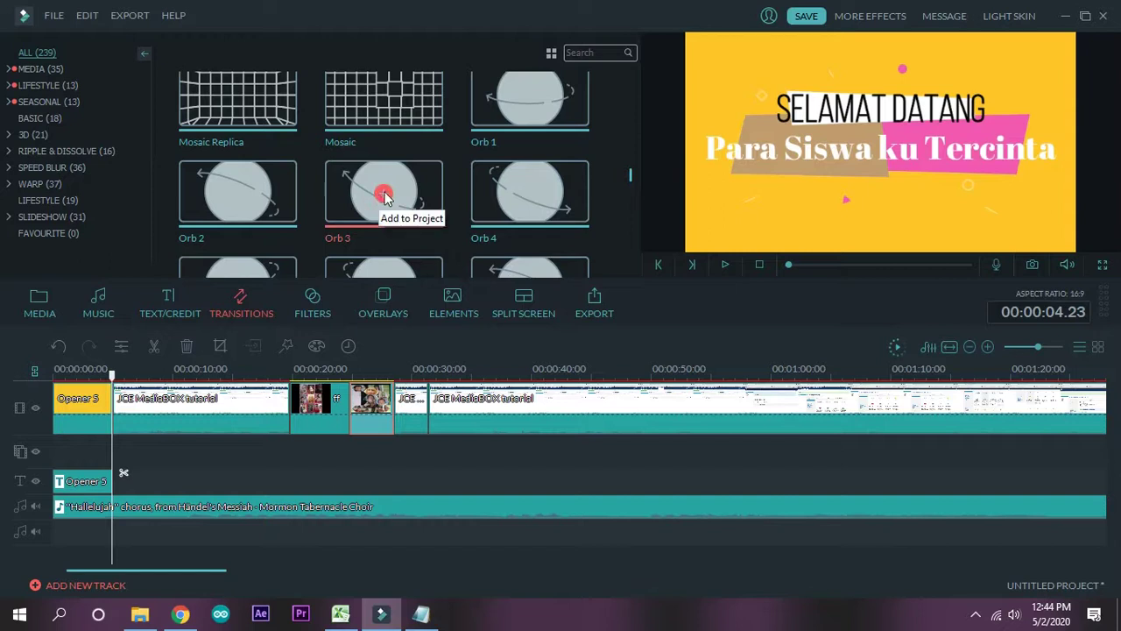
{"action": "left_click_drag", "start_coordinate": [631, 178], "coordinate": [630, 67]}
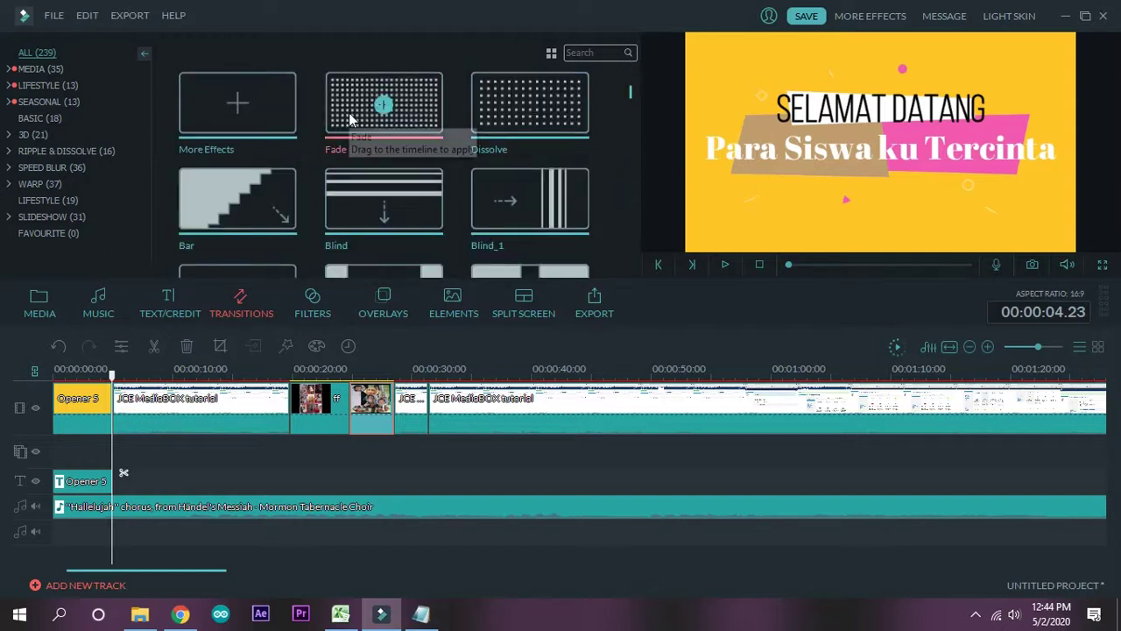
{"action": "left_click", "coordinate": [383, 106]}
{"action": "left_click_drag", "start_coordinate": [383, 106], "coordinate": [123, 410]}
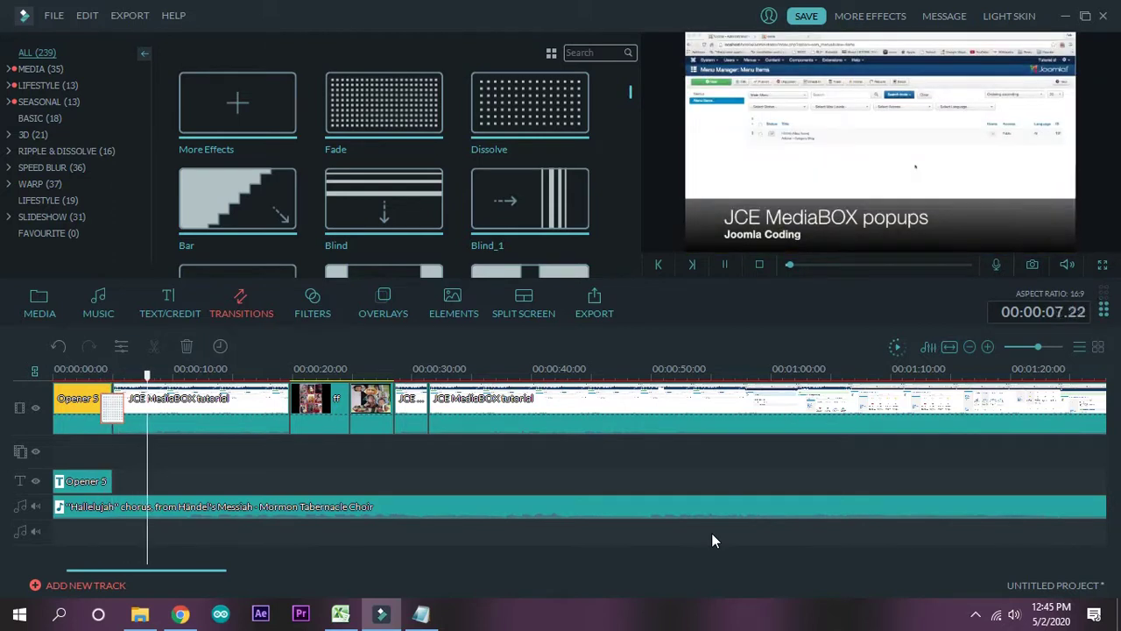
{"action": "key", "text": "space"}
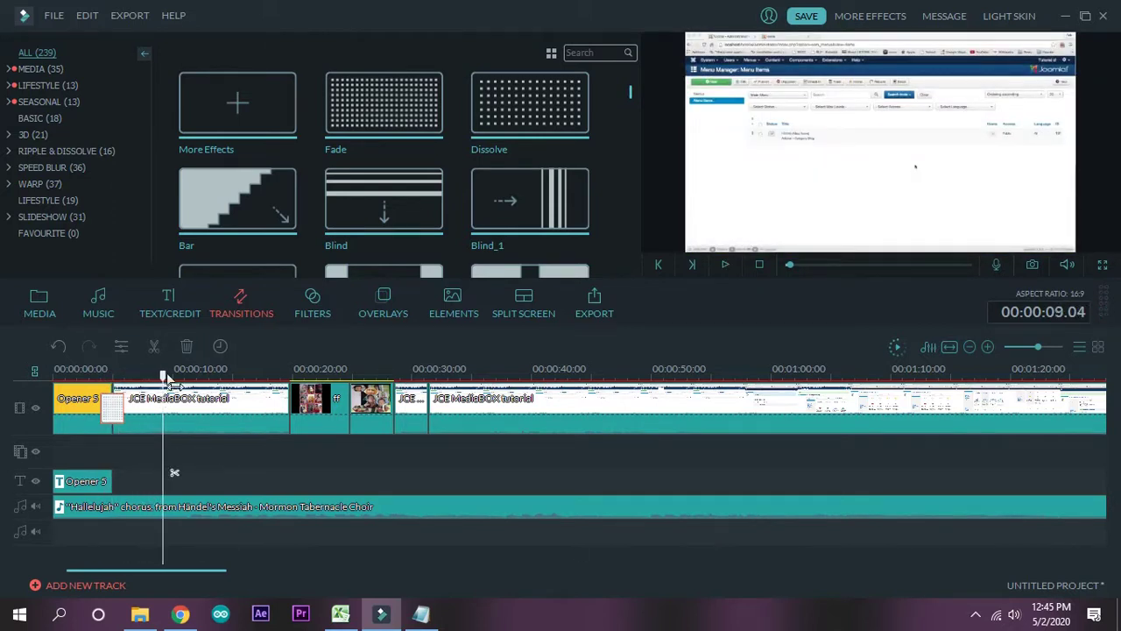
Add the Blind transition between the first JCE MediaBOX tutorial clip and the first photo collage, and preview it
{"action": "left_click_drag", "start_coordinate": [163, 374], "coordinate": [290, 375]}
{"action": "left_click", "coordinate": [385, 202]}
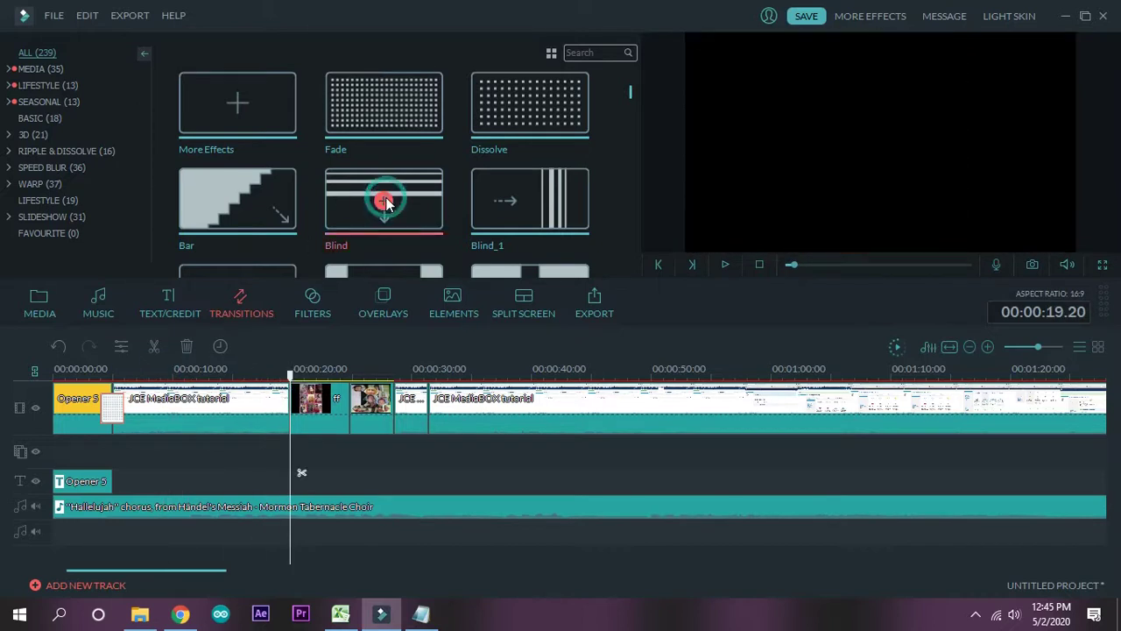
{"action": "left_click", "coordinate": [293, 423]}
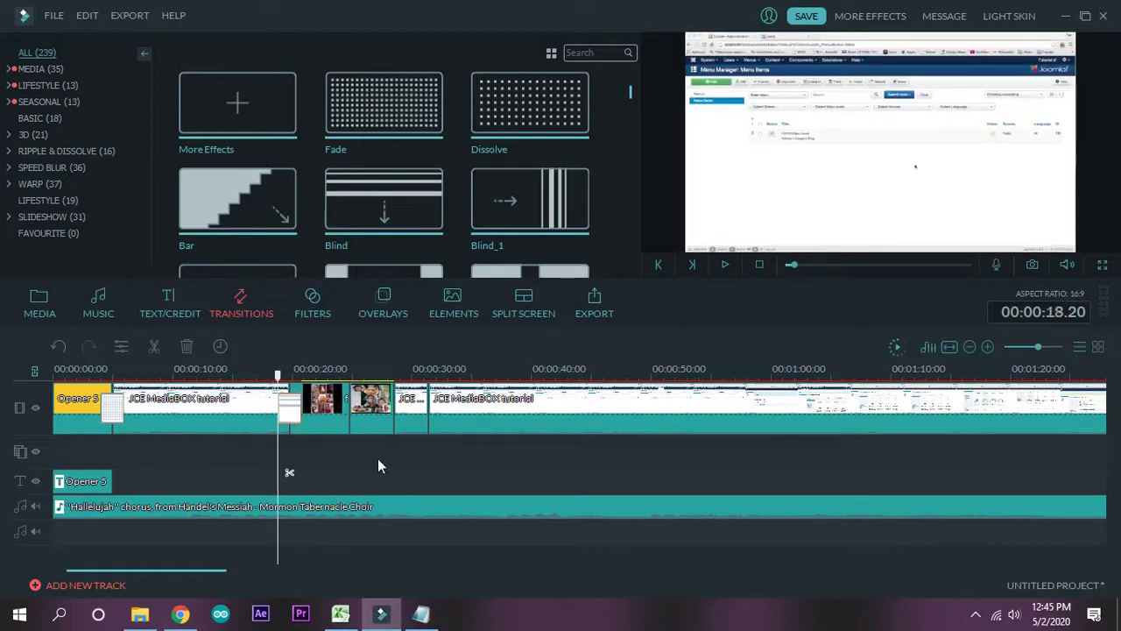
{"action": "key", "text": "space"}
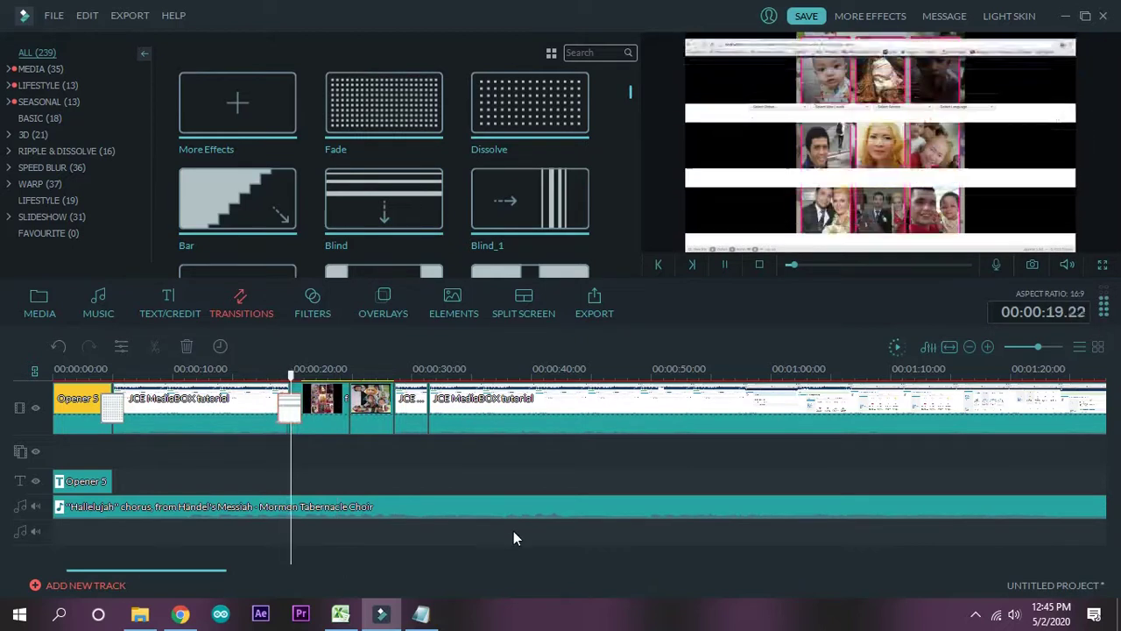
{"action": "key", "text": "space"}
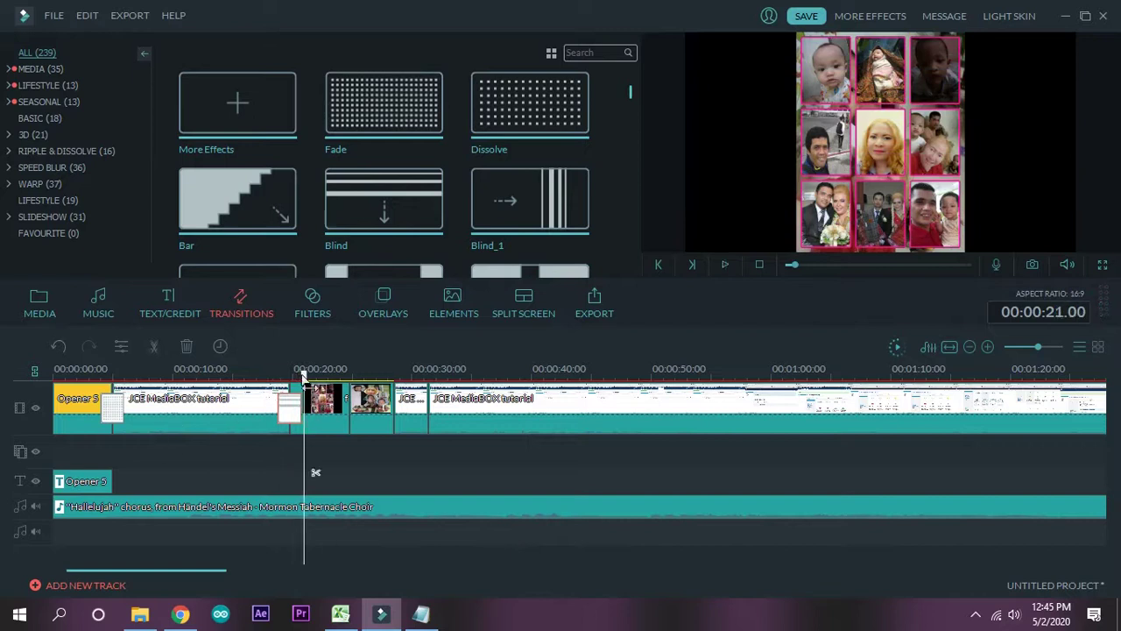
Add the Pinwheel transition between the two photo collage clips and preview the sequence across it
{"action": "left_click_drag", "start_coordinate": [304, 374], "coordinate": [352, 372]}
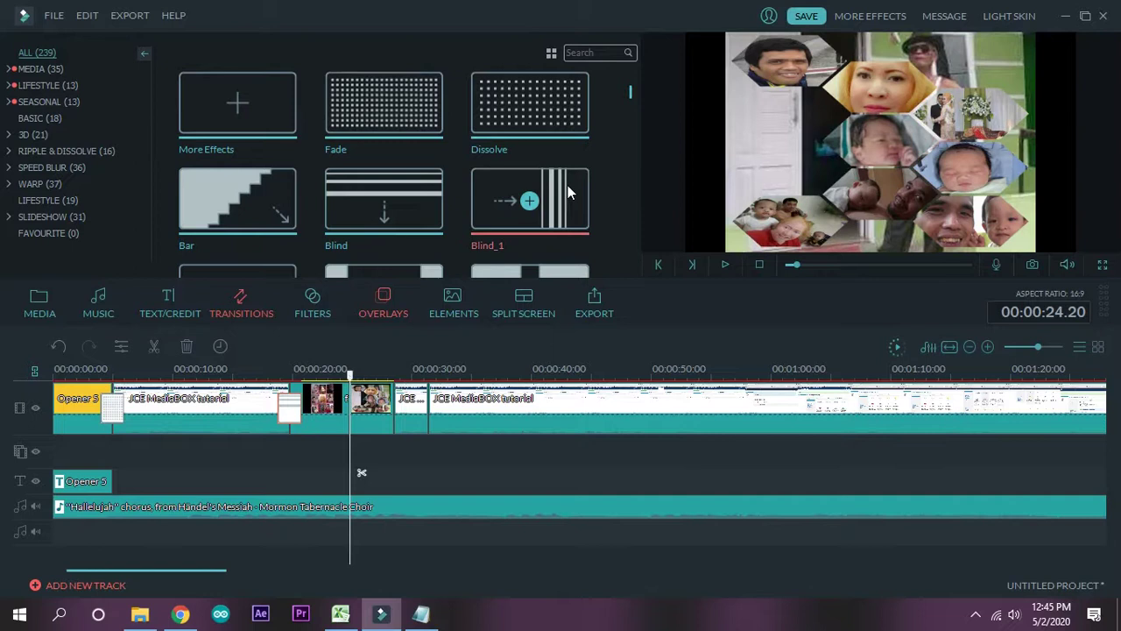
{"action": "left_click_drag", "start_coordinate": [631, 94], "coordinate": [631, 155]}
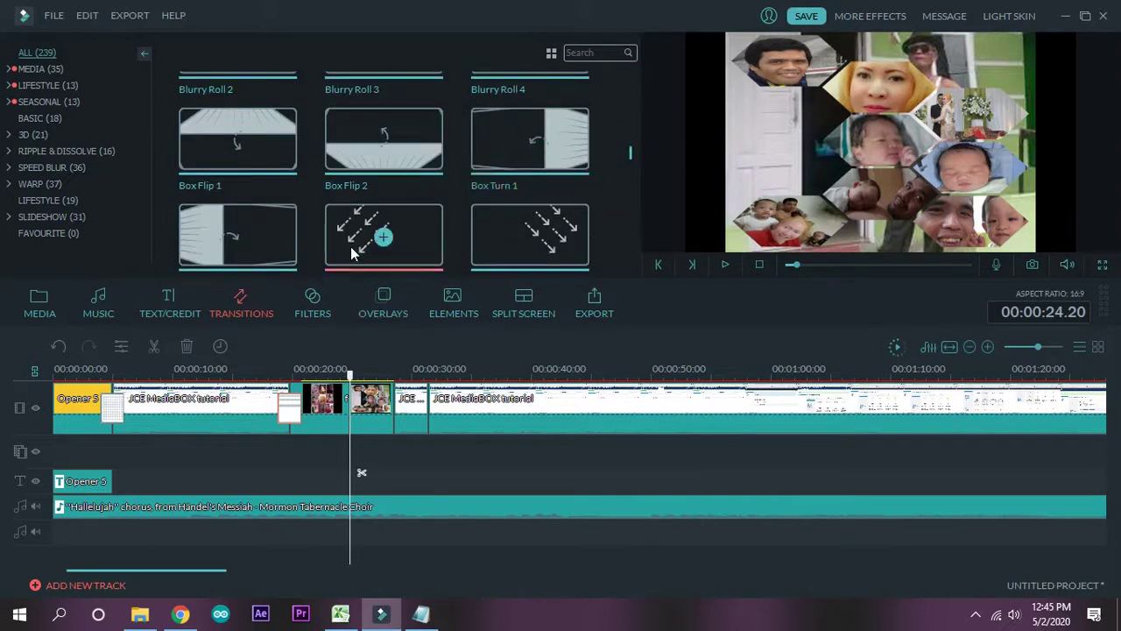
{"action": "left_click_drag", "start_coordinate": [630, 150], "coordinate": [631, 137]}
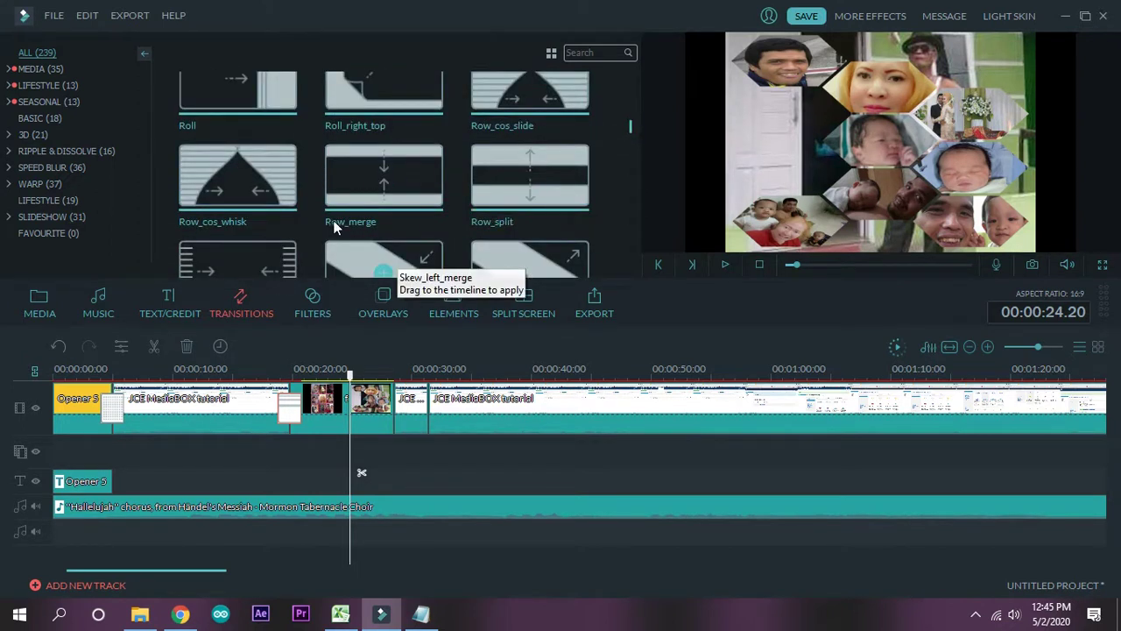
{"action": "left_click_drag", "start_coordinate": [631, 126], "coordinate": [629, 141]}
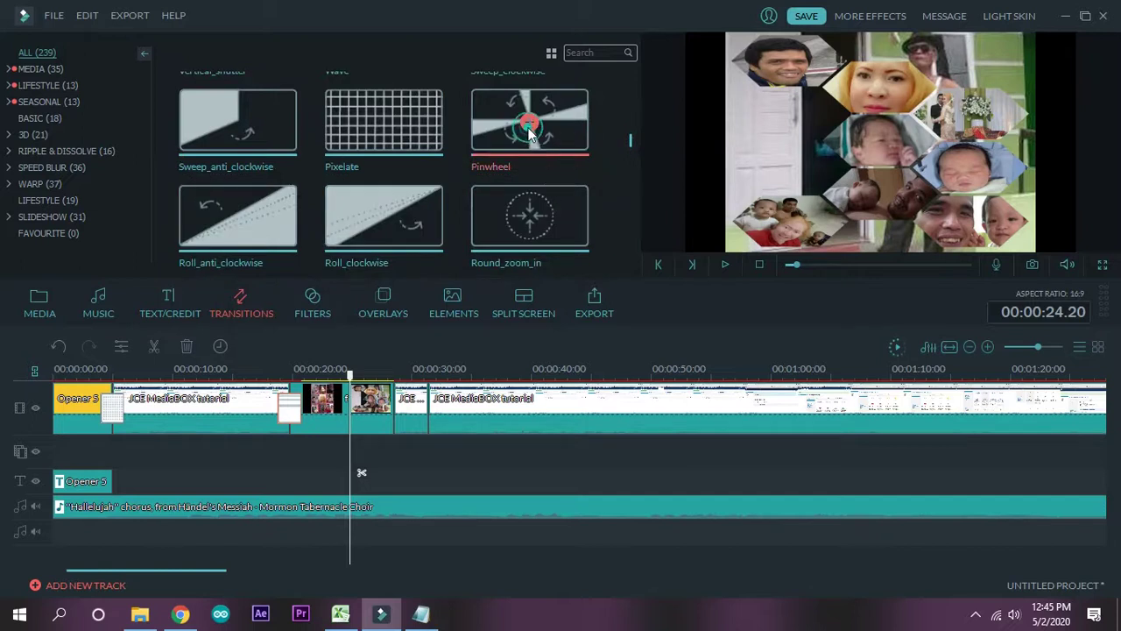
{"action": "left_click", "coordinate": [529, 125]}
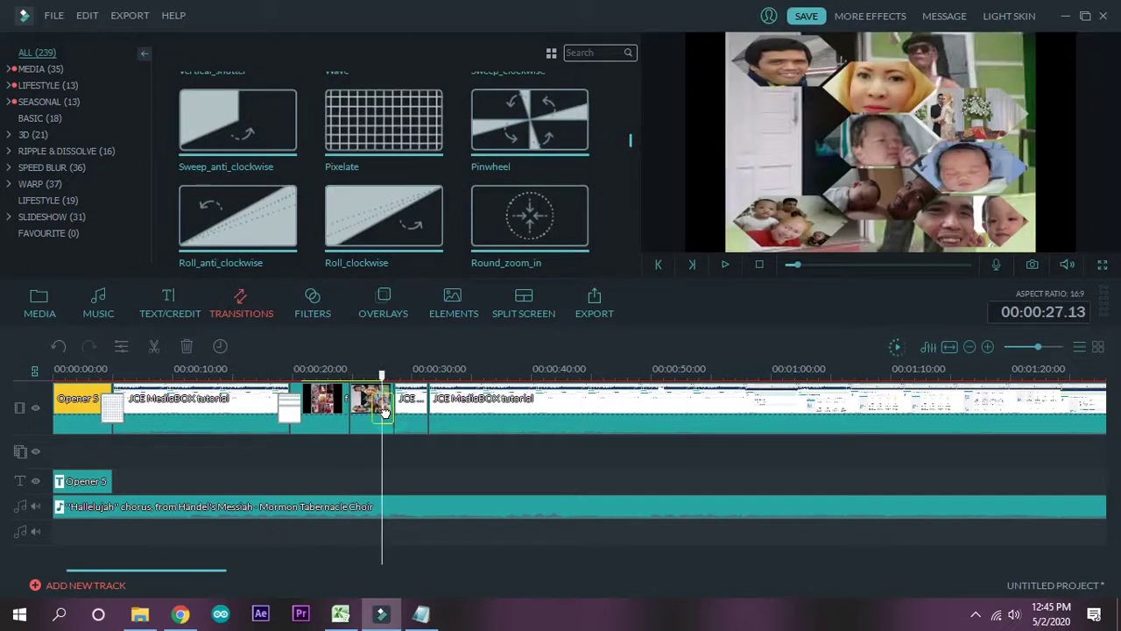
{"action": "left_click_drag", "start_coordinate": [360, 419], "coordinate": [269, 380]}
{"action": "key", "text": "space"}
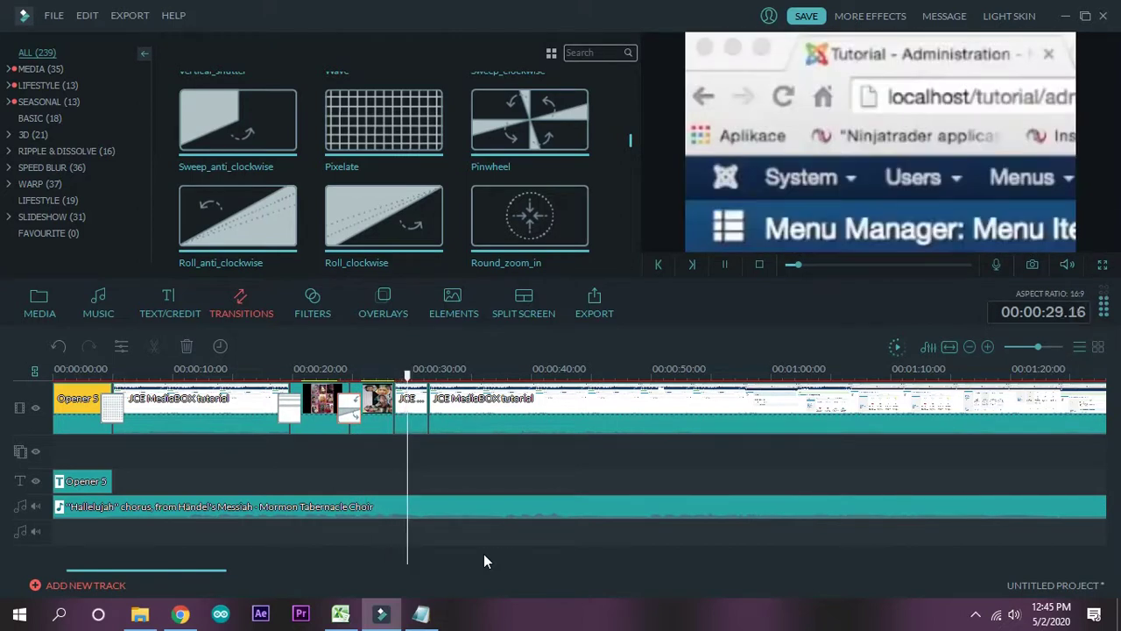
{"action": "key", "text": "space"}
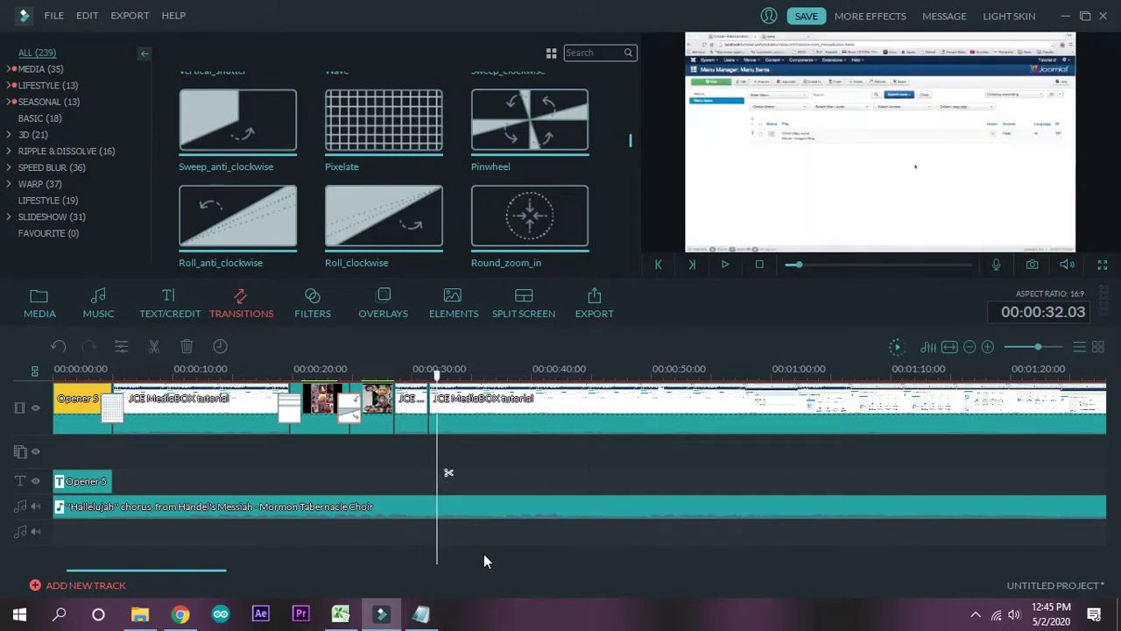
Split the "Hallelujah" music clip at 00:00:03.21, delete its opening part, and move the remaining music to the timeline start
{"action": "left_click", "coordinate": [221, 508]}
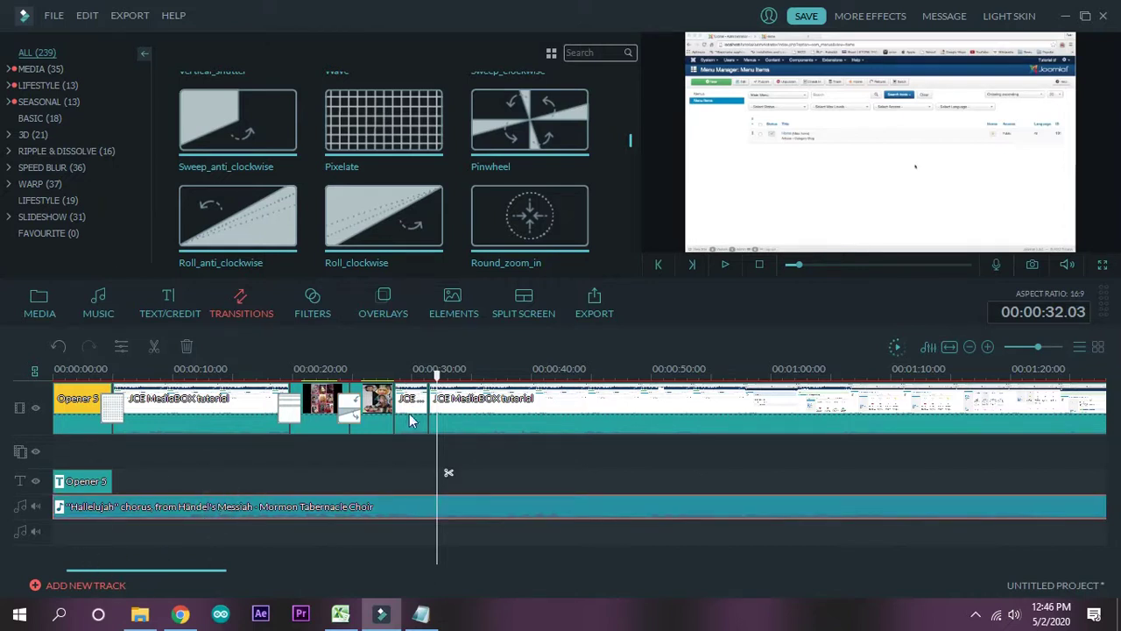
{"action": "left_click_drag", "start_coordinate": [441, 375], "coordinate": [105, 450]}
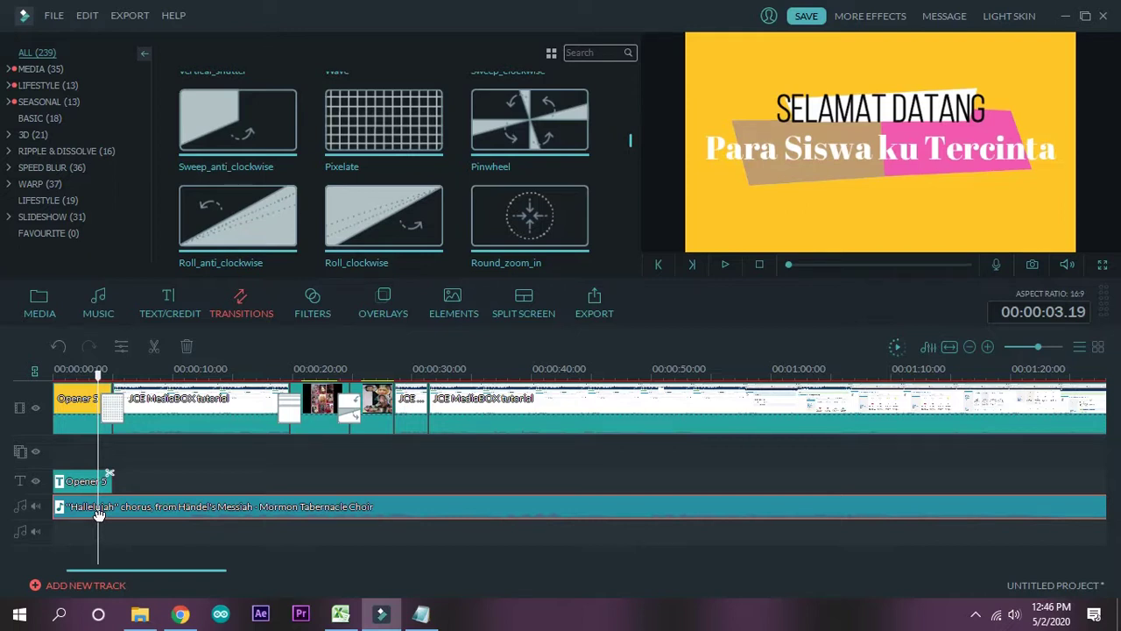
{"action": "left_click_drag", "start_coordinate": [103, 386], "coordinate": [103, 386]}
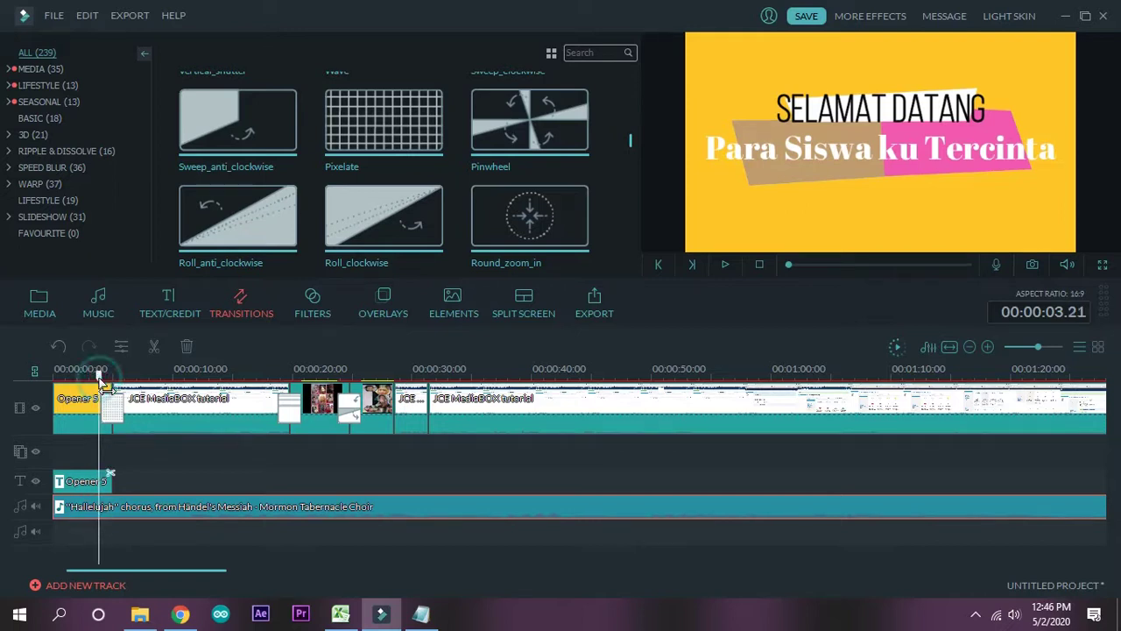
{"action": "left_click", "coordinate": [155, 345]}
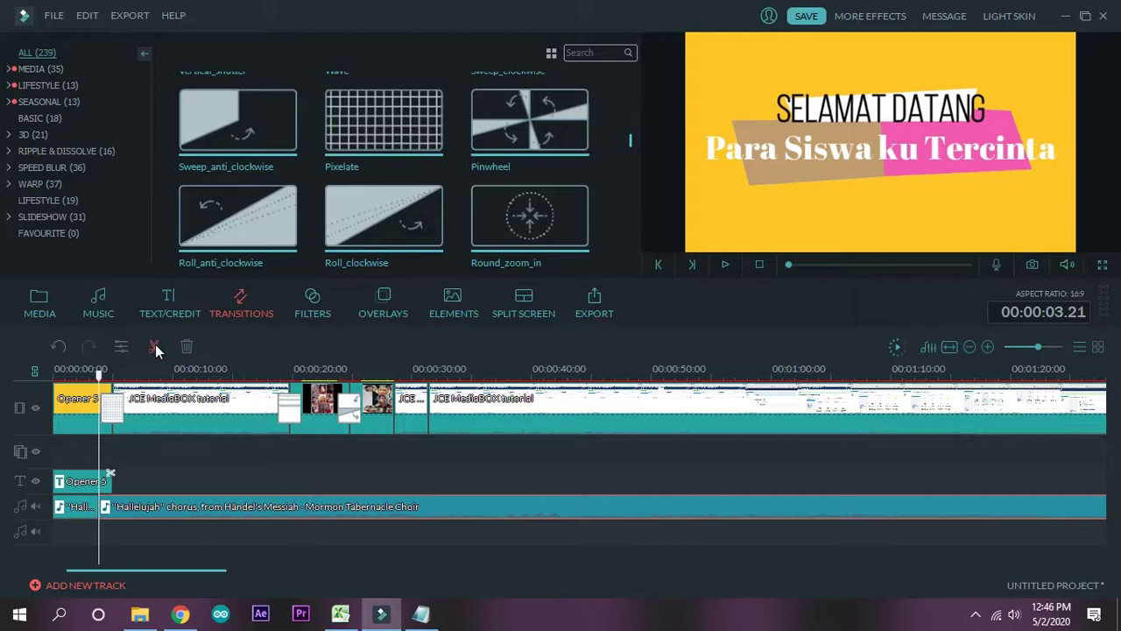
{"action": "left_click", "coordinate": [92, 511]}
{"action": "key", "text": "Delete"}
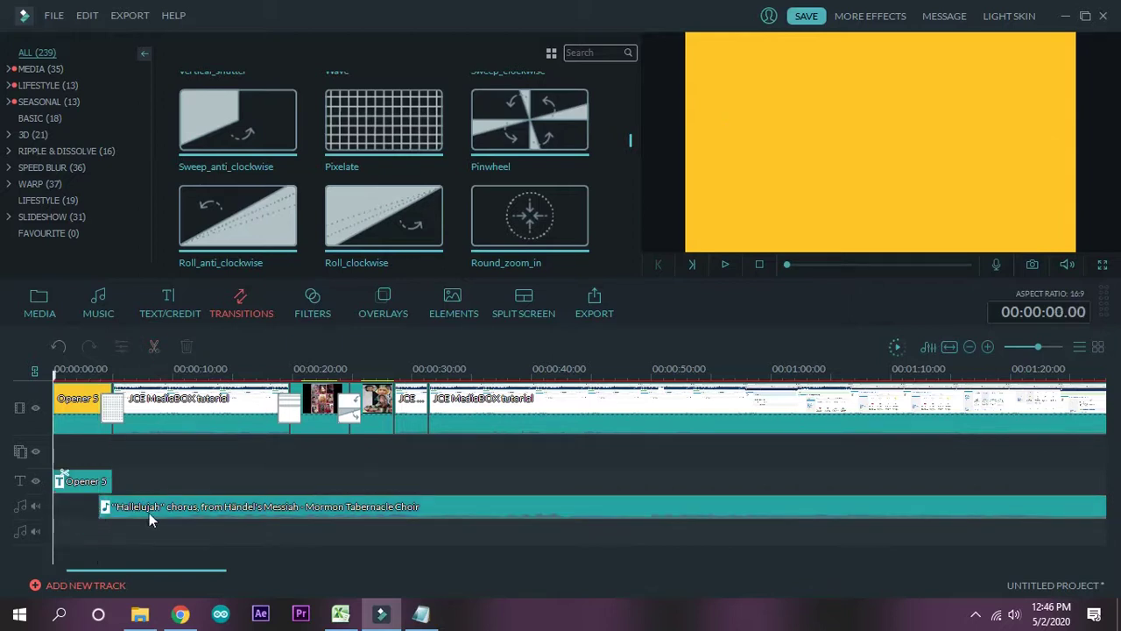
{"action": "left_click_drag", "start_coordinate": [187, 506], "coordinate": [142, 518]}
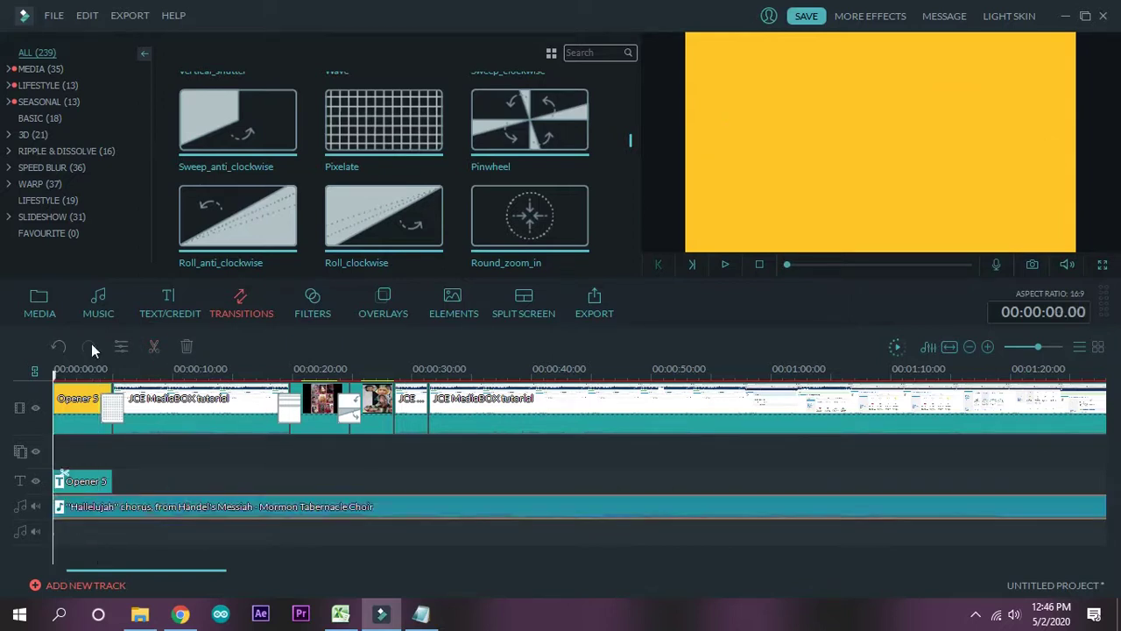
Preview the opener from the timeline start together with the trimmed background music
{"action": "key", "text": "space"}
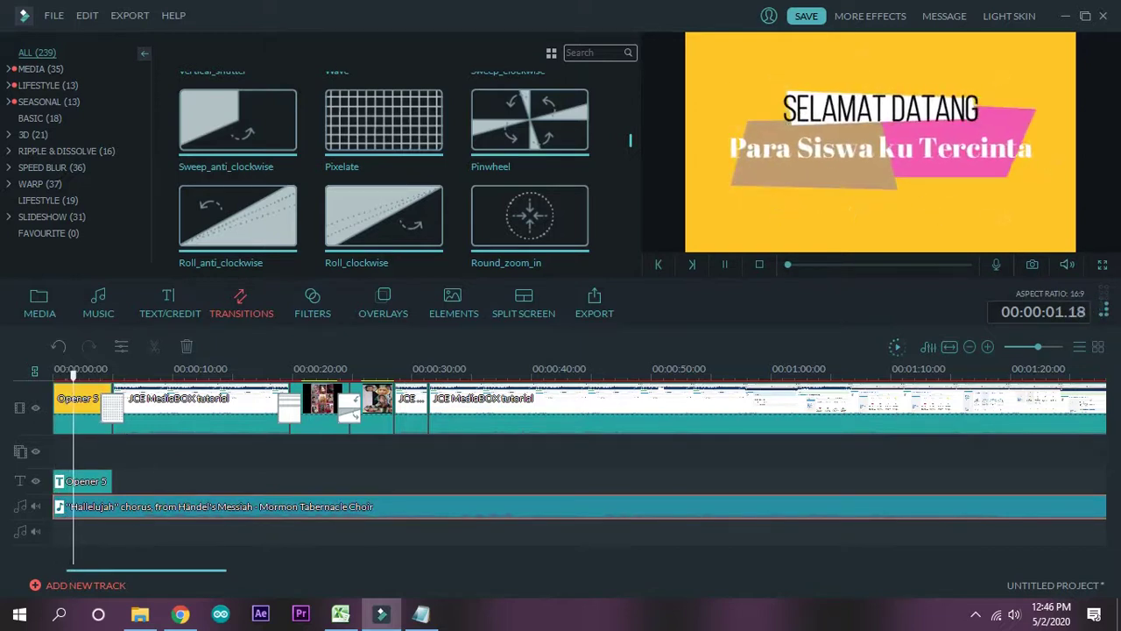
{"action": "key", "text": "space"}
{"action": "key", "text": "Right"}
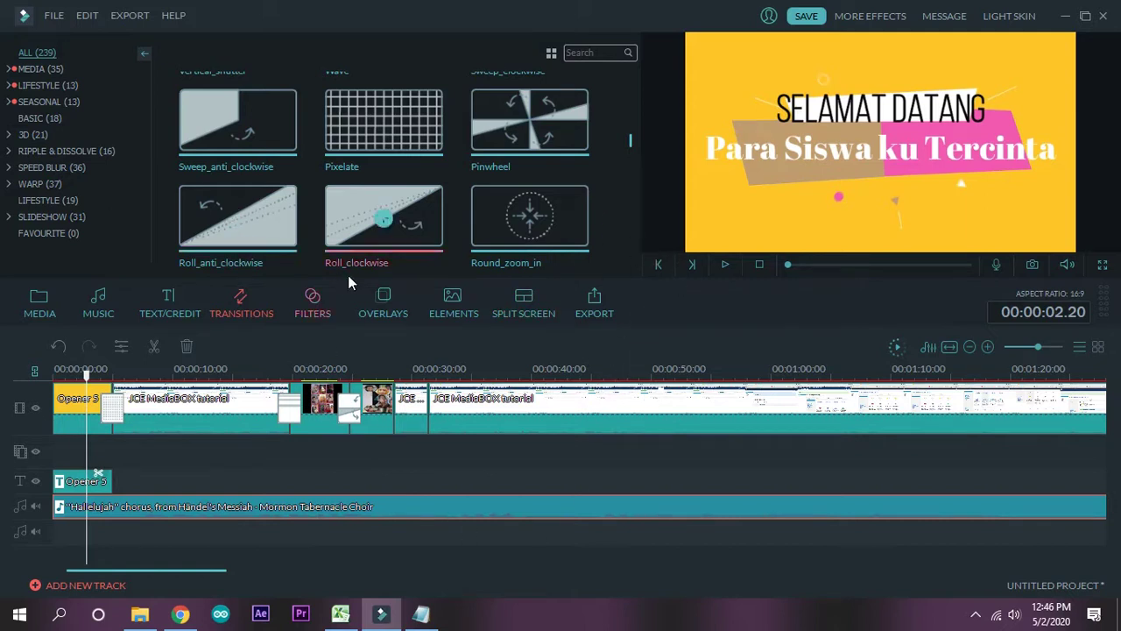
Add the Bad_TVSignal filter over the first JCE MediaBOX tutorial clip at 00:00:09.06 and preview its effect
{"action": "left_click", "coordinate": [316, 299]}
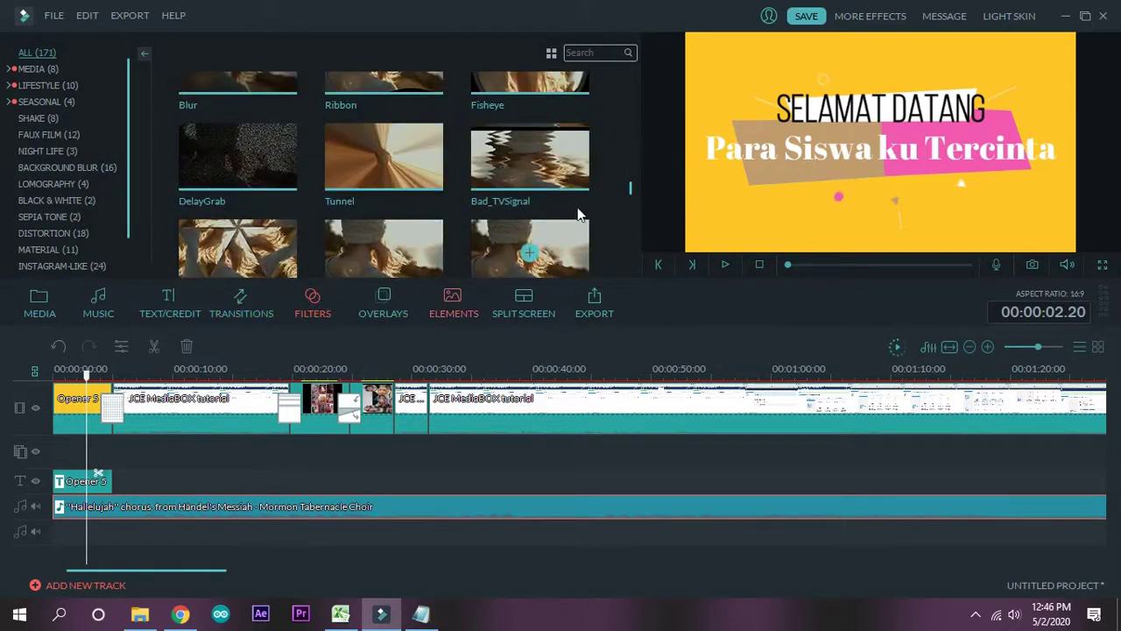
{"action": "left_click_drag", "start_coordinate": [86, 372], "coordinate": [163, 375]}
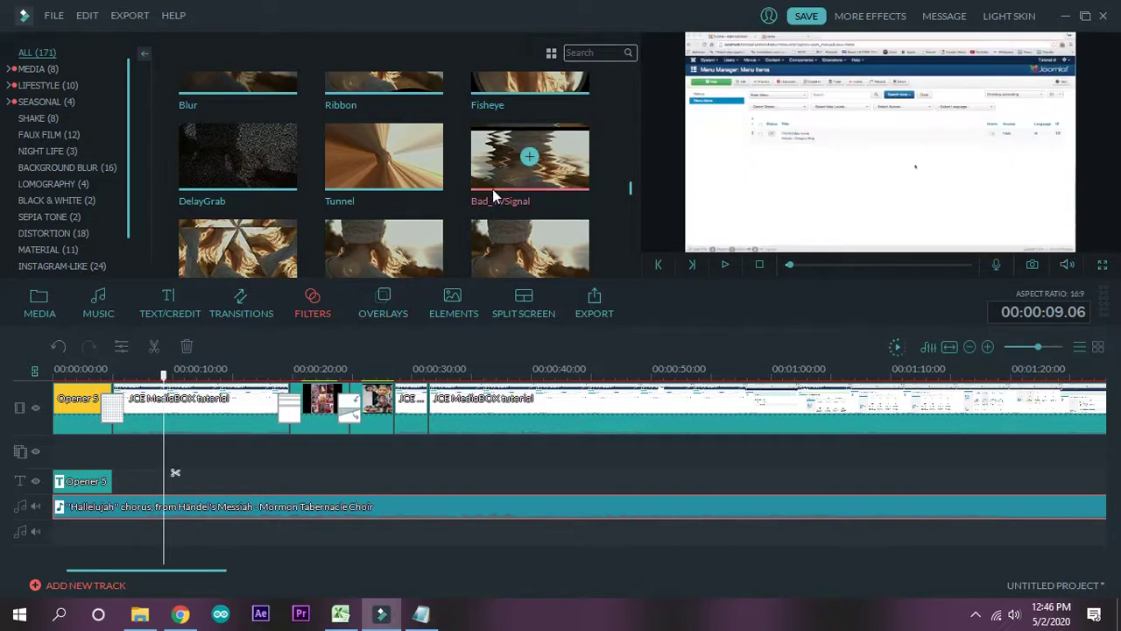
{"action": "left_click", "coordinate": [528, 157]}
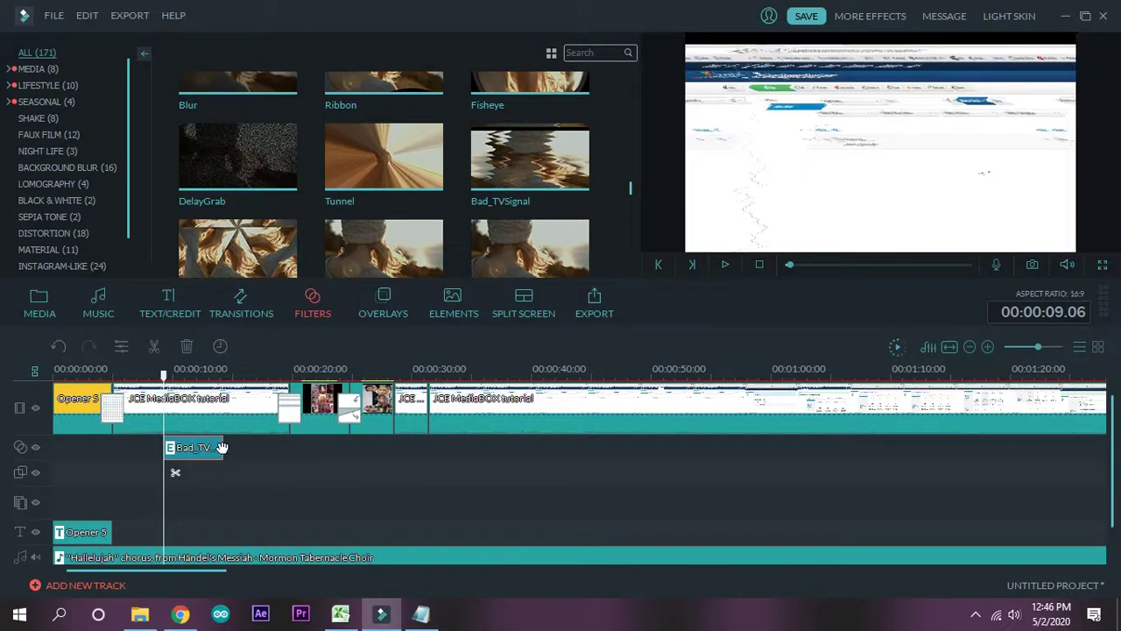
{"action": "left_click_drag", "start_coordinate": [167, 385], "coordinate": [96, 399]}
{"action": "key", "text": "space"}
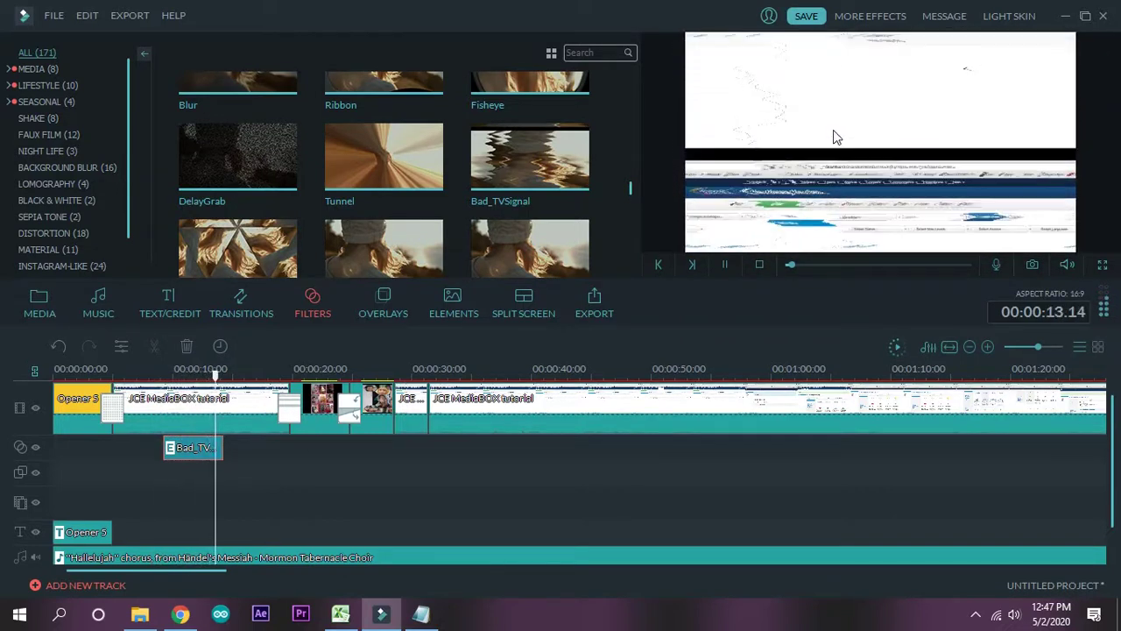
{"action": "key", "text": "space"}
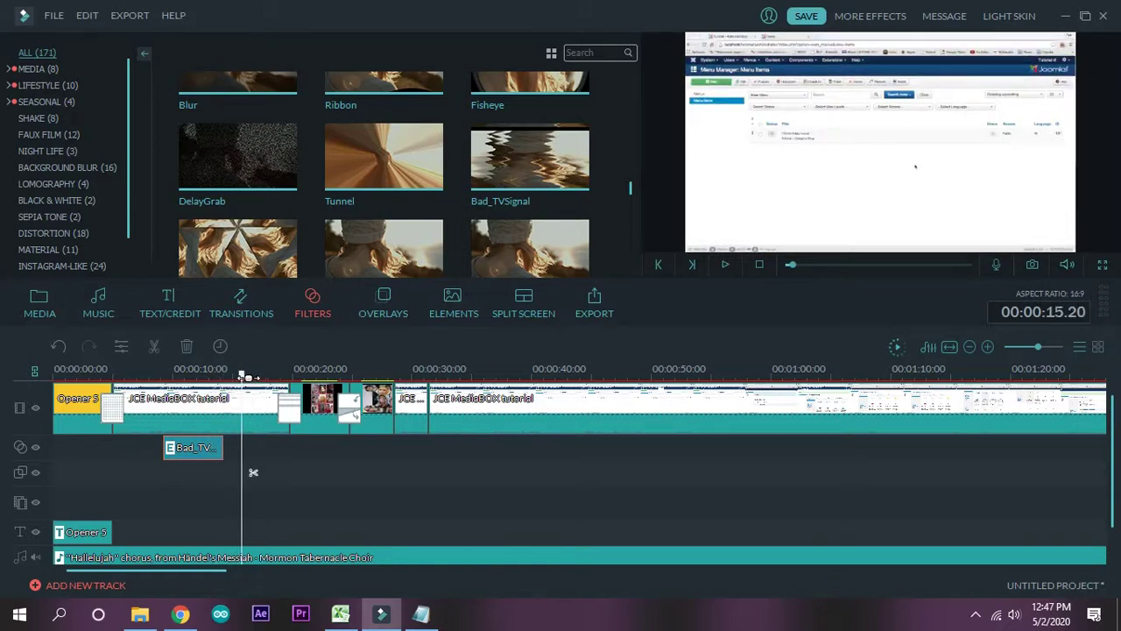
Add the DelayGrab filter over the first photo collage clip and shift its start to 00:00:20.24
{"action": "left_click_drag", "start_coordinate": [246, 385], "coordinate": [323, 396]}
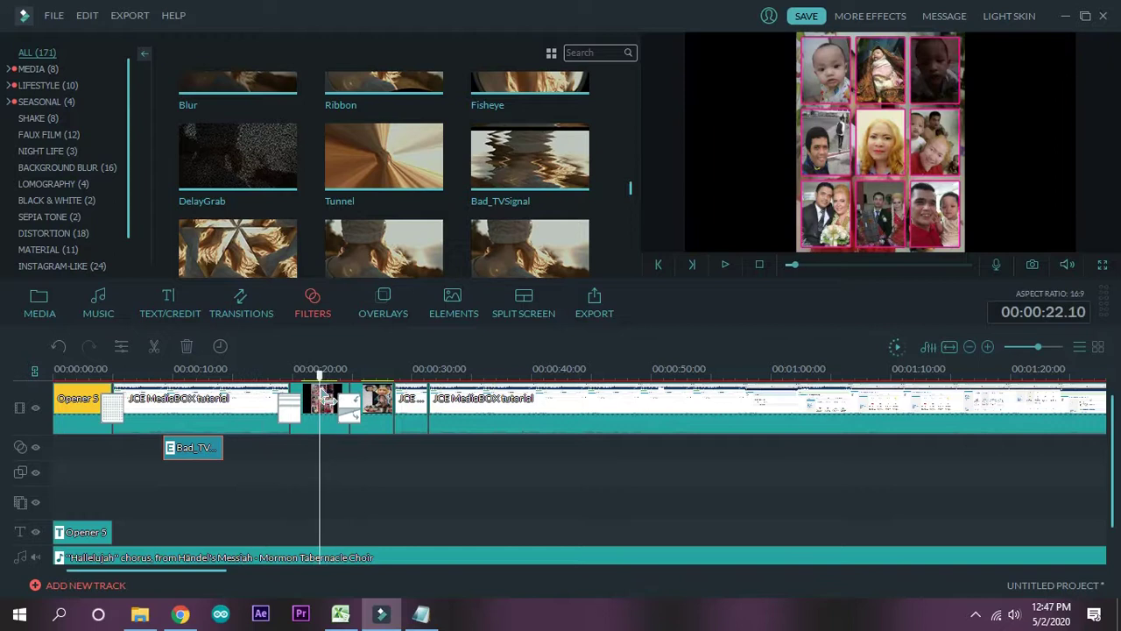
{"action": "mouse_move", "coordinate": [242, 247]}
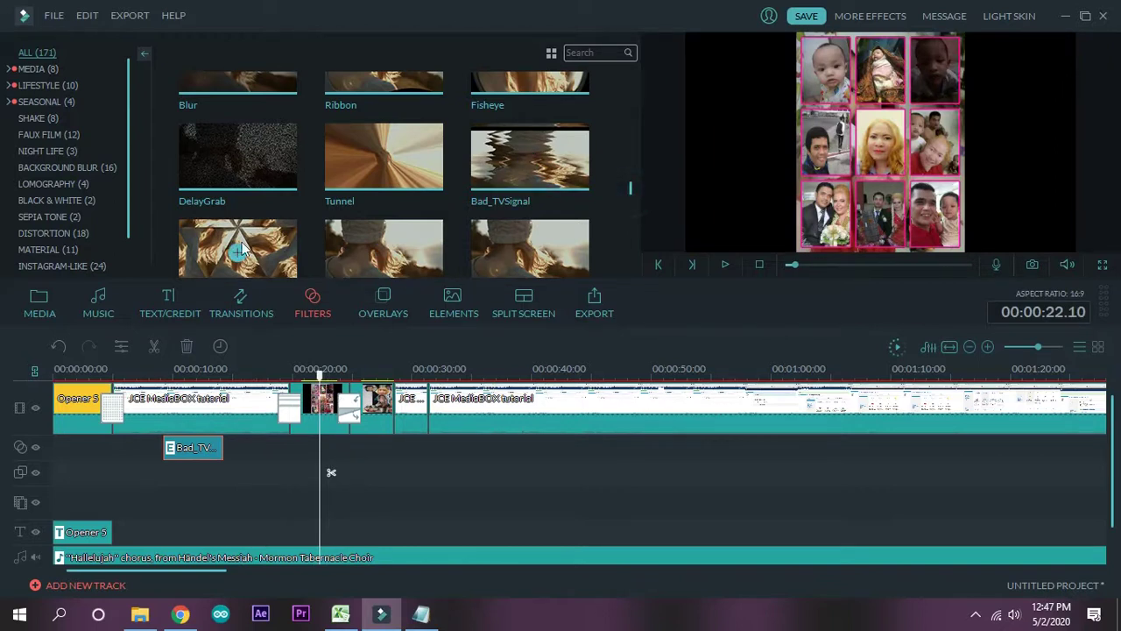
{"action": "left_click", "coordinate": [240, 158]}
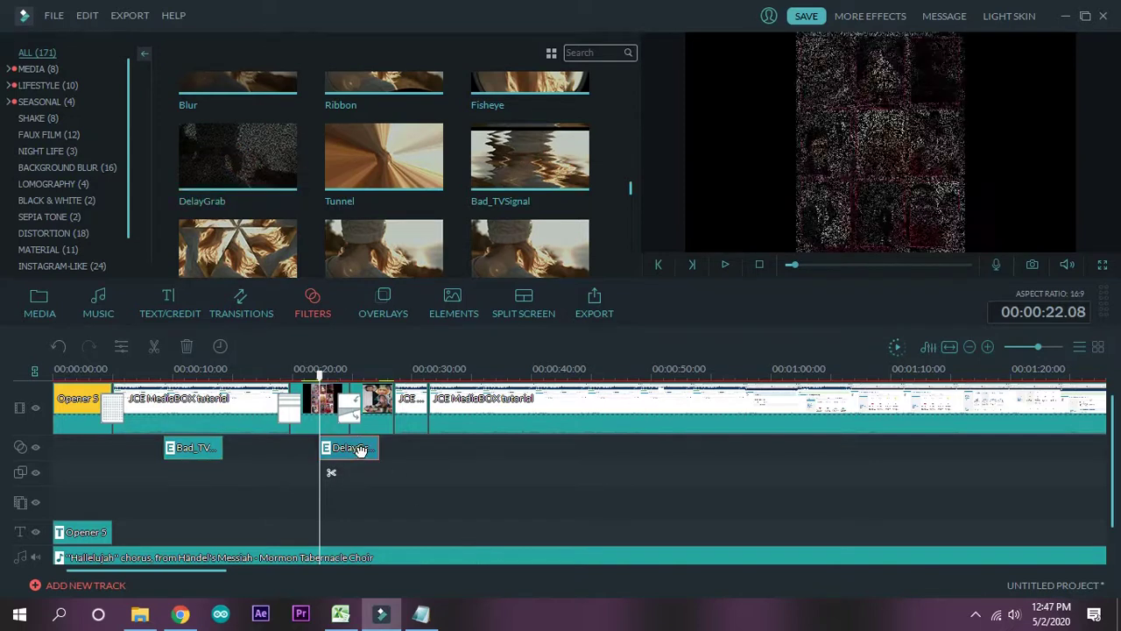
Set the DelayGrab filter's BlockSize to 6 and Mode to 3
{"action": "right_click", "coordinate": [342, 464]}
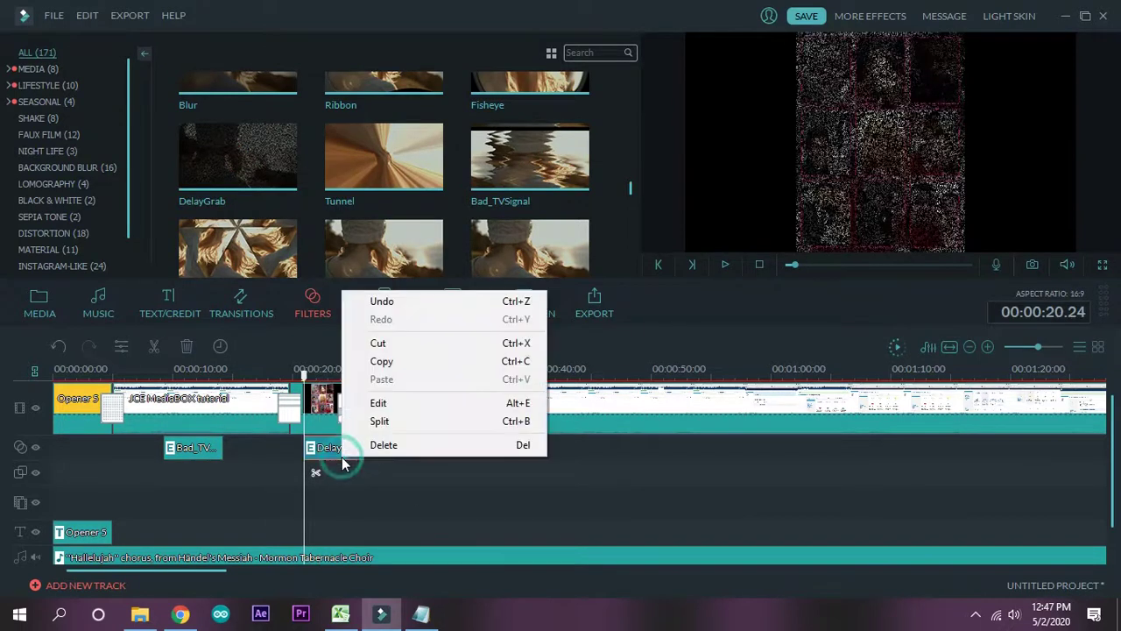
{"action": "left_click", "coordinate": [379, 403]}
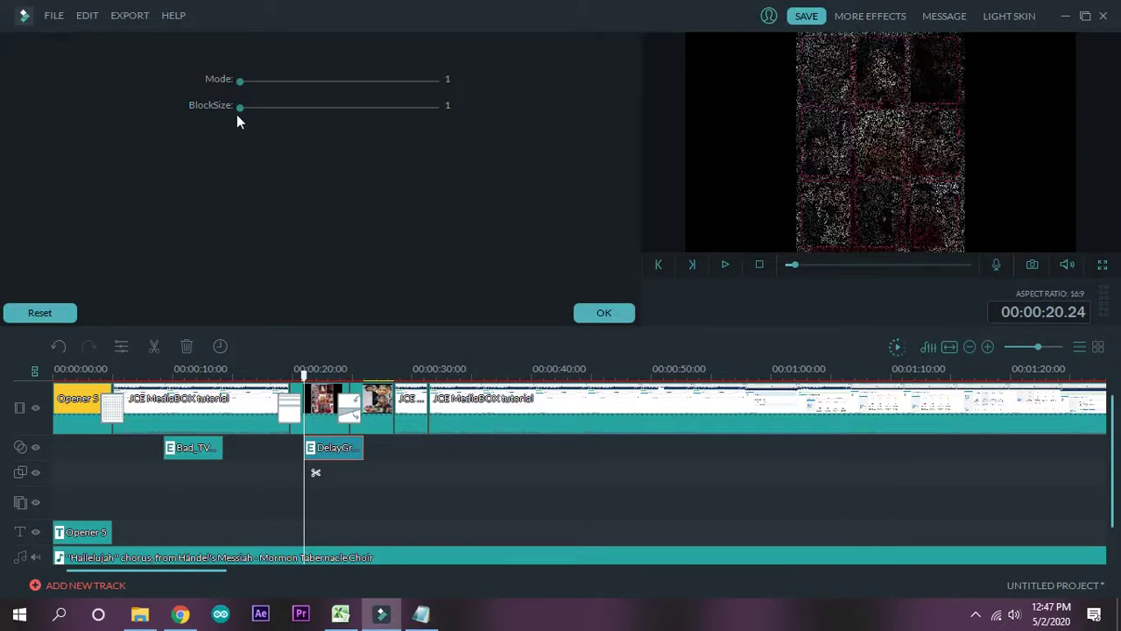
{"action": "left_click_drag", "start_coordinate": [237, 109], "coordinate": [342, 117]}
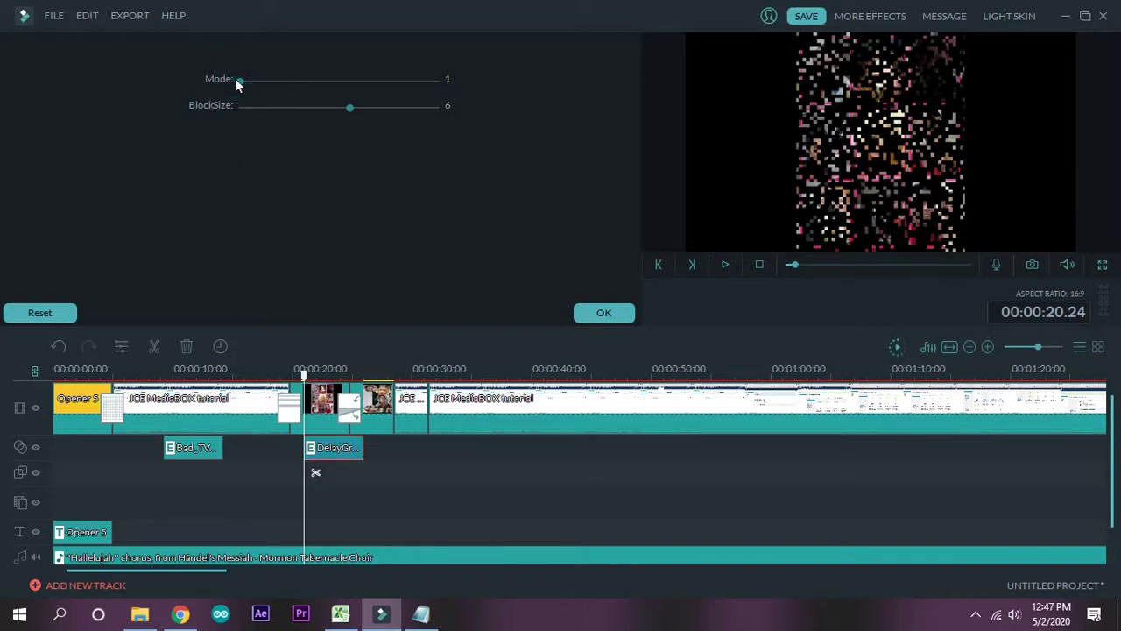
{"action": "left_click_drag", "start_coordinate": [239, 80], "coordinate": [304, 81]}
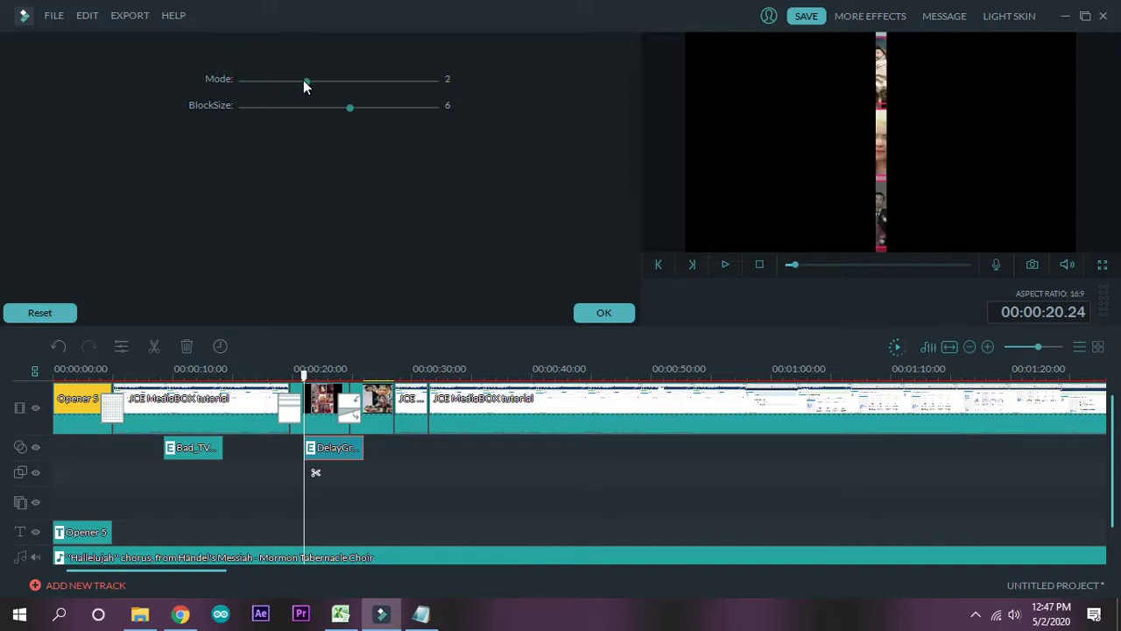
{"action": "left_click", "coordinate": [341, 81]}
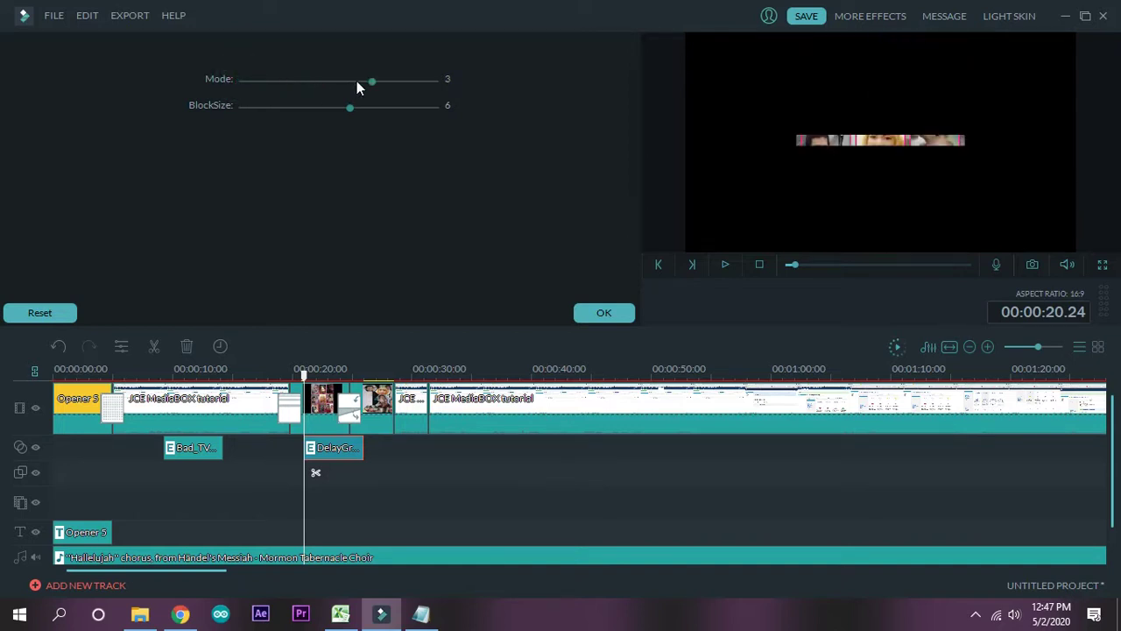
{"action": "left_click", "coordinate": [617, 313]}
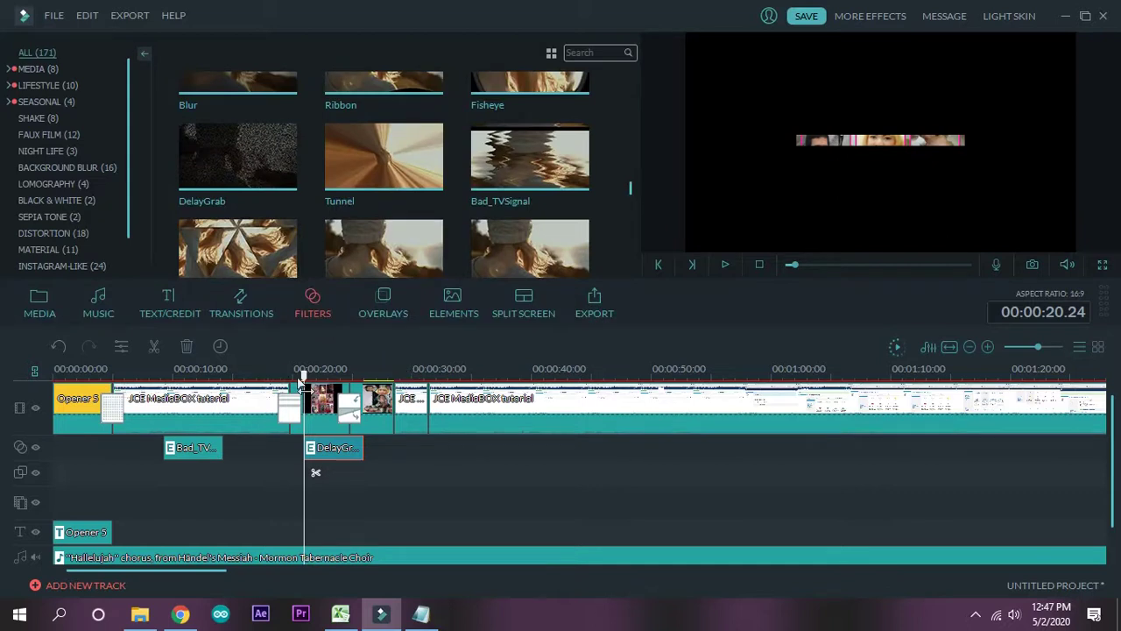
Preview the customized DelayGrab filter from just before the first photo collage clip
{"action": "left_click_drag", "start_coordinate": [304, 375], "coordinate": [275, 375]}
{"action": "key", "text": "space"}
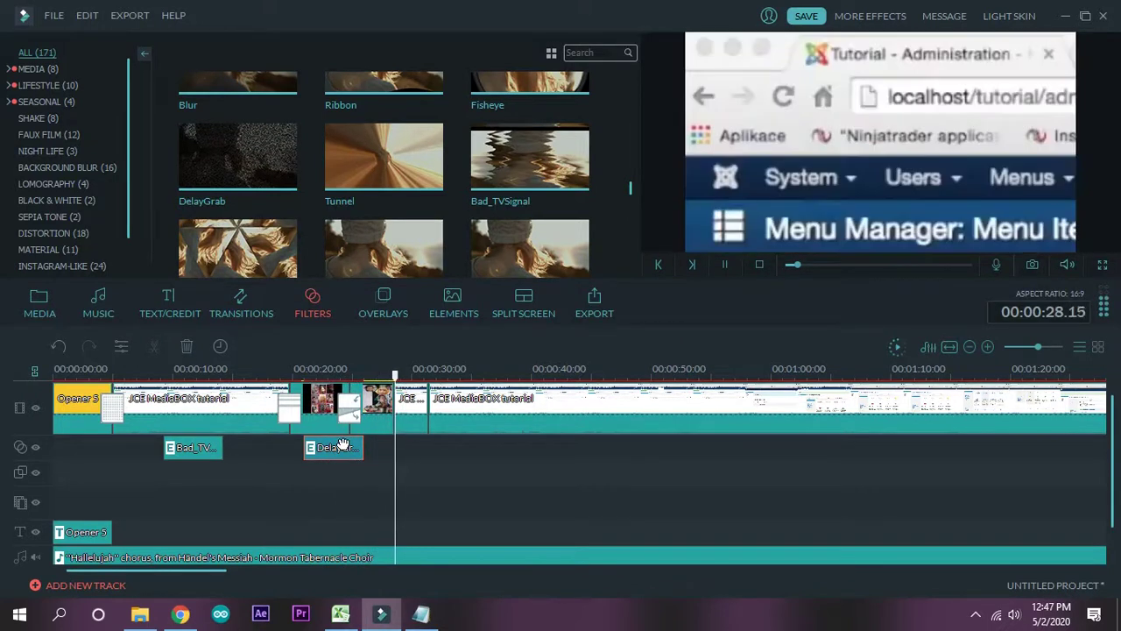
{"action": "key", "text": "space"}
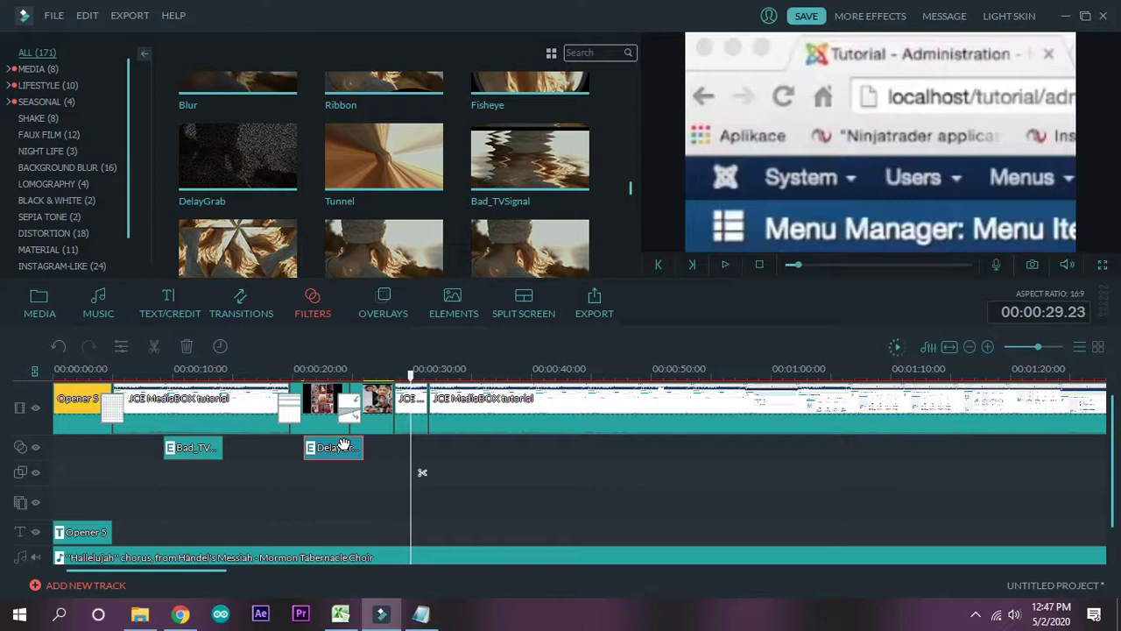
Delete the customized DelayGrab filter and add a fresh one over the first photo collage clip at 00:00:21.11
{"action": "left_click", "coordinate": [342, 445]}
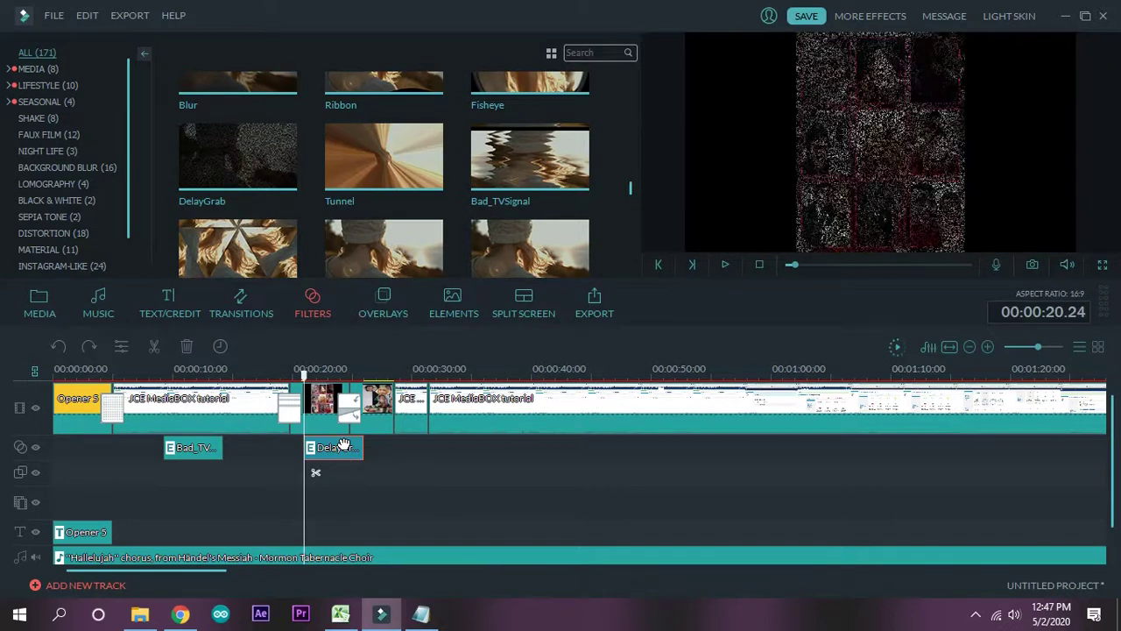
{"action": "key", "text": "Delete"}
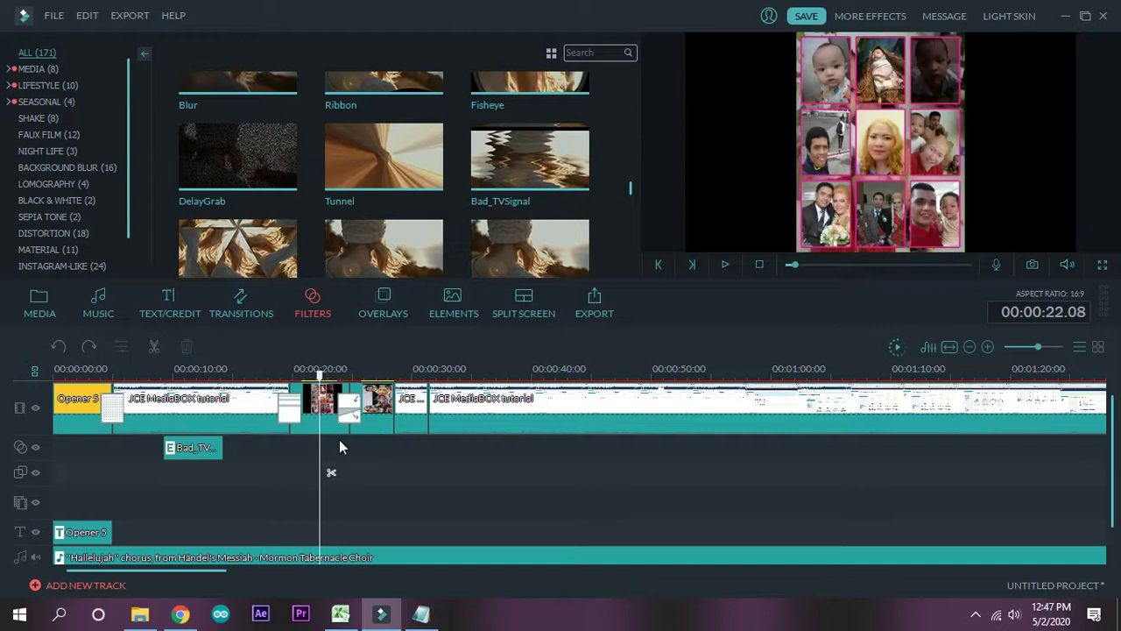
{"action": "left_click", "coordinate": [237, 157]}
{"action": "left_click_drag", "start_coordinate": [237, 157], "coordinate": [332, 455]}
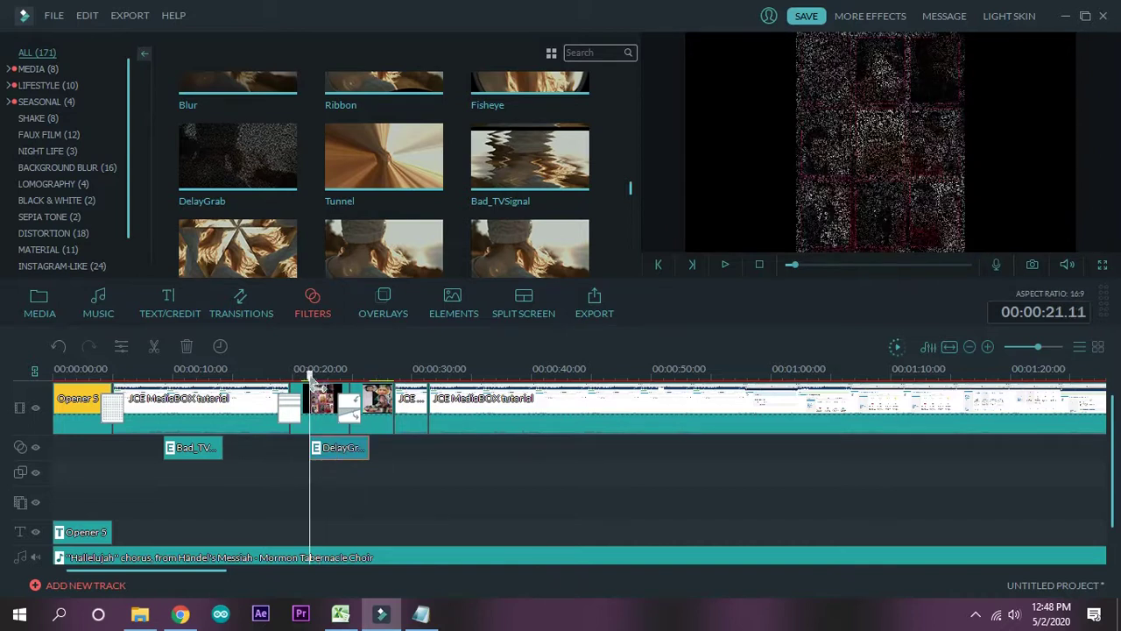
Play the photo collage section to preview the newly added DelayGrab filter with its default settings
{"action": "left_click_drag", "start_coordinate": [313, 383], "coordinate": [297, 381]}
{"action": "key", "text": "space"}
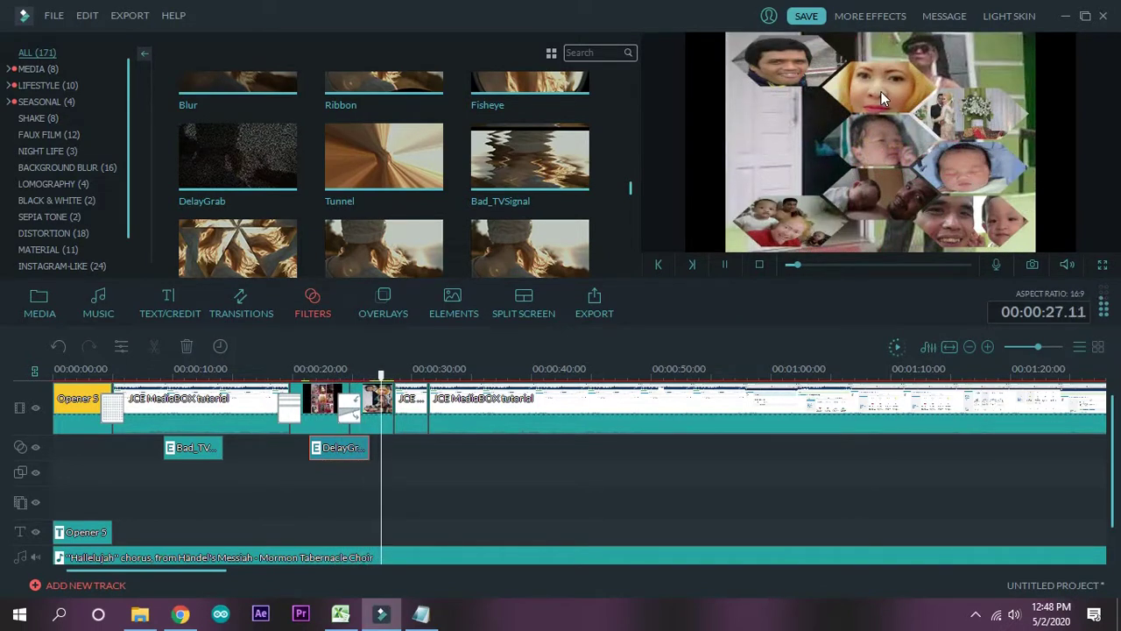
{"action": "key", "text": "space"}
Try the DelayGrab filter past the second photo collage, preview it there, and move its start back to 00:00:23.13
{"action": "left_click_drag", "start_coordinate": [354, 450], "coordinate": [425, 450]}
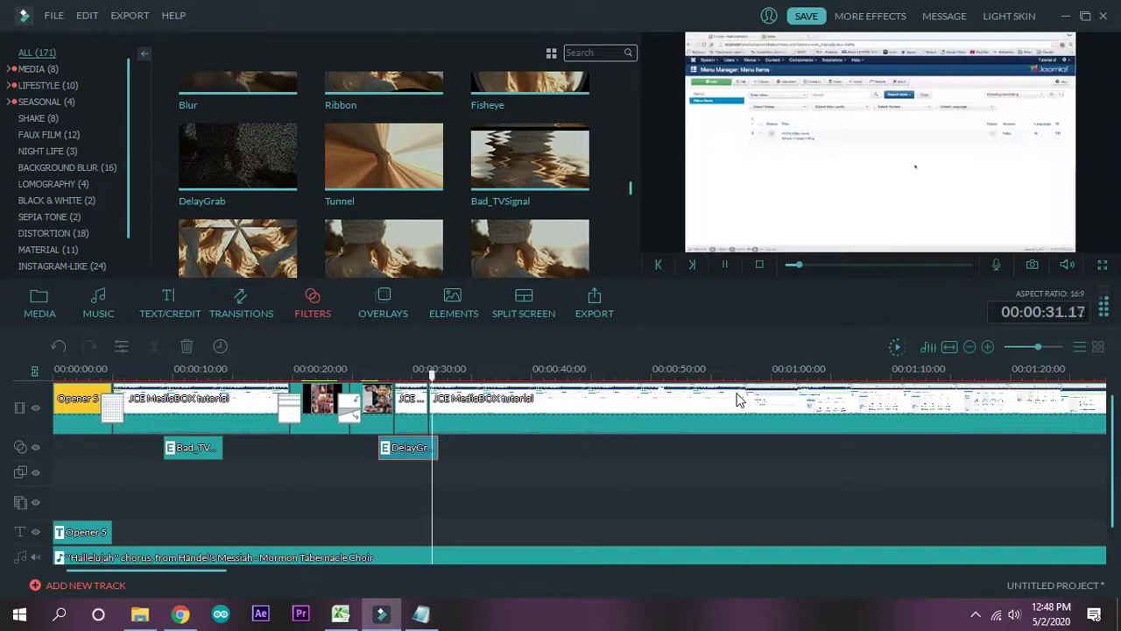
{"action": "key", "text": "space"}
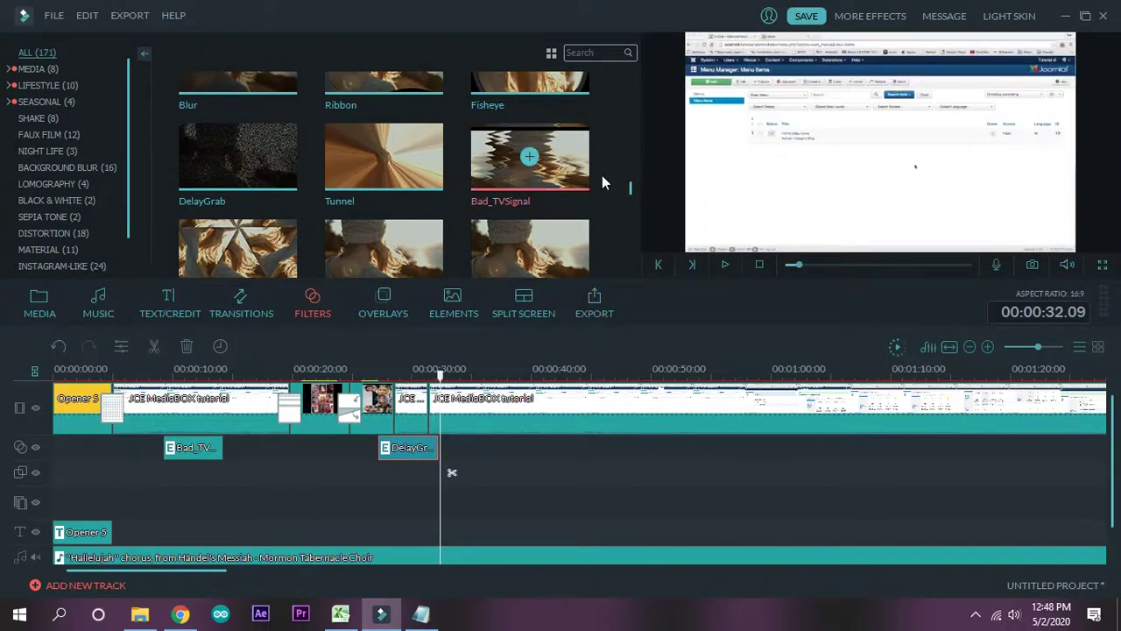
{"action": "left_click_drag", "start_coordinate": [405, 447], "coordinate": [361, 448]}
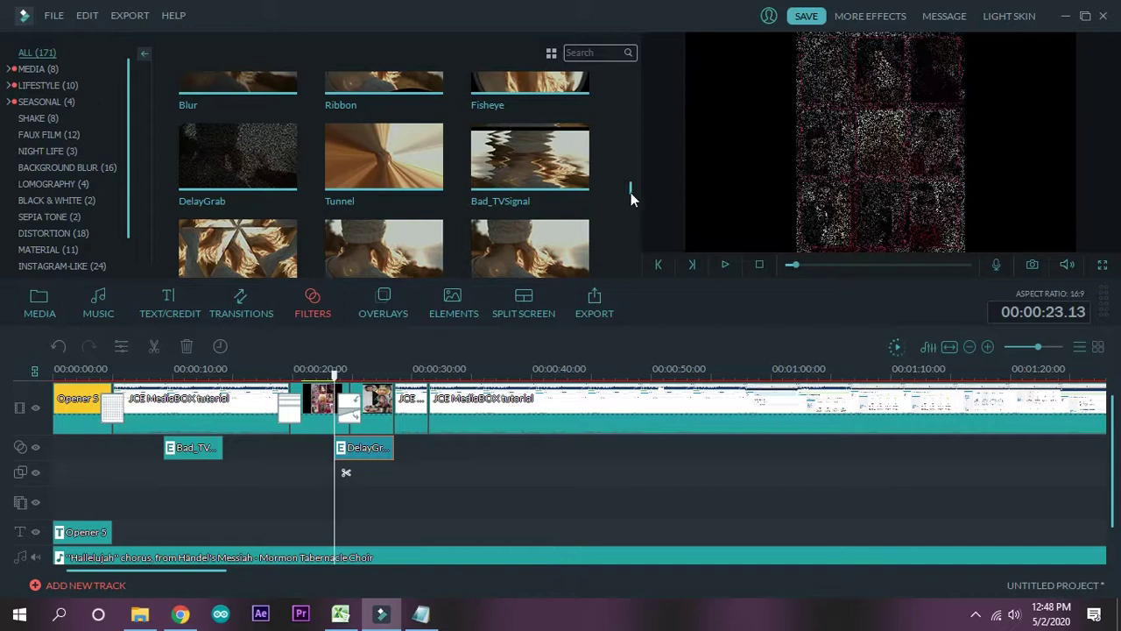
Look through more filters, check the effect pack installers in the Filmora folder in File Explorer, and return to Filmora
{"action": "scroll", "coordinate": [631, 192], "scroll_direction": "down", "scroll_amount": 5}
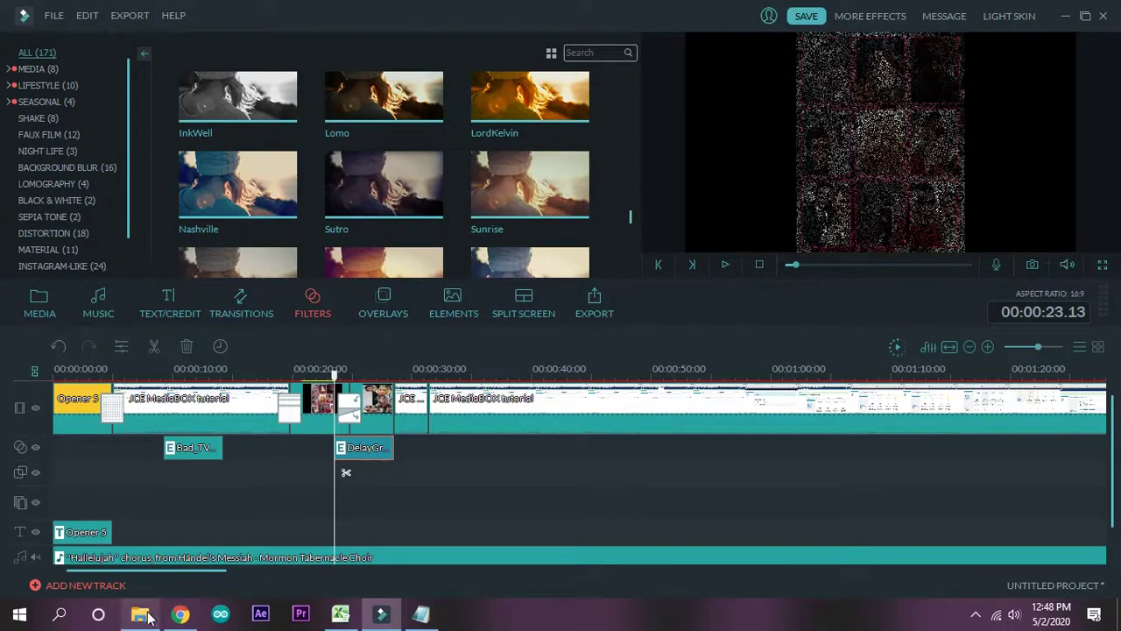
{"action": "left_click", "coordinate": [141, 615]}
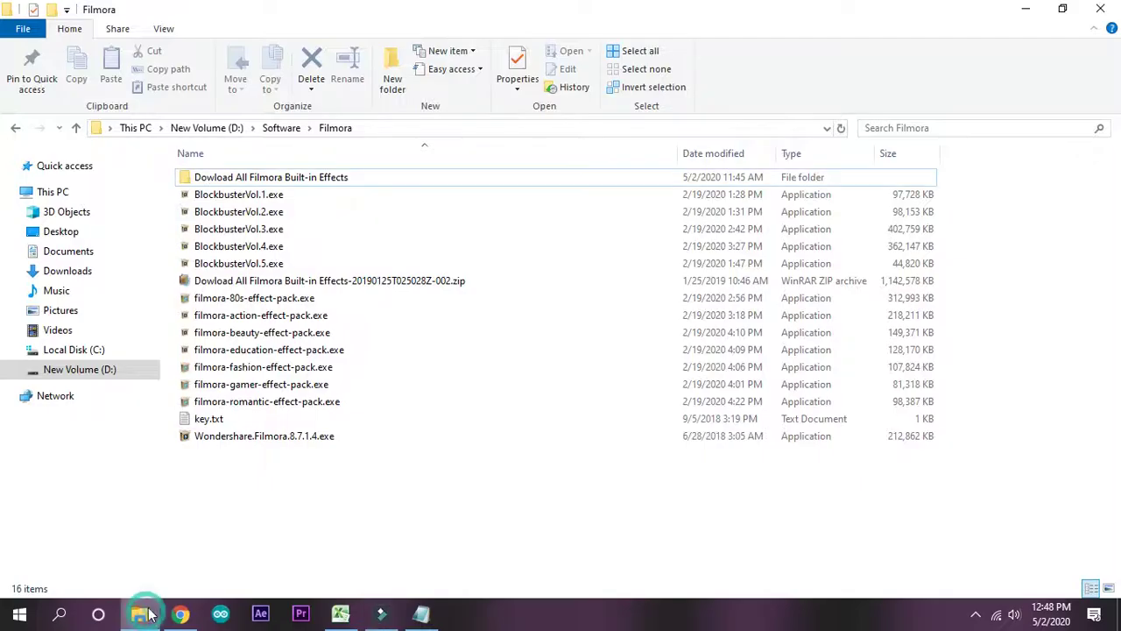
{"action": "left_click", "coordinate": [207, 199]}
{"action": "left_click", "coordinate": [208, 246]}
{"action": "double_click", "coordinate": [245, 181]}
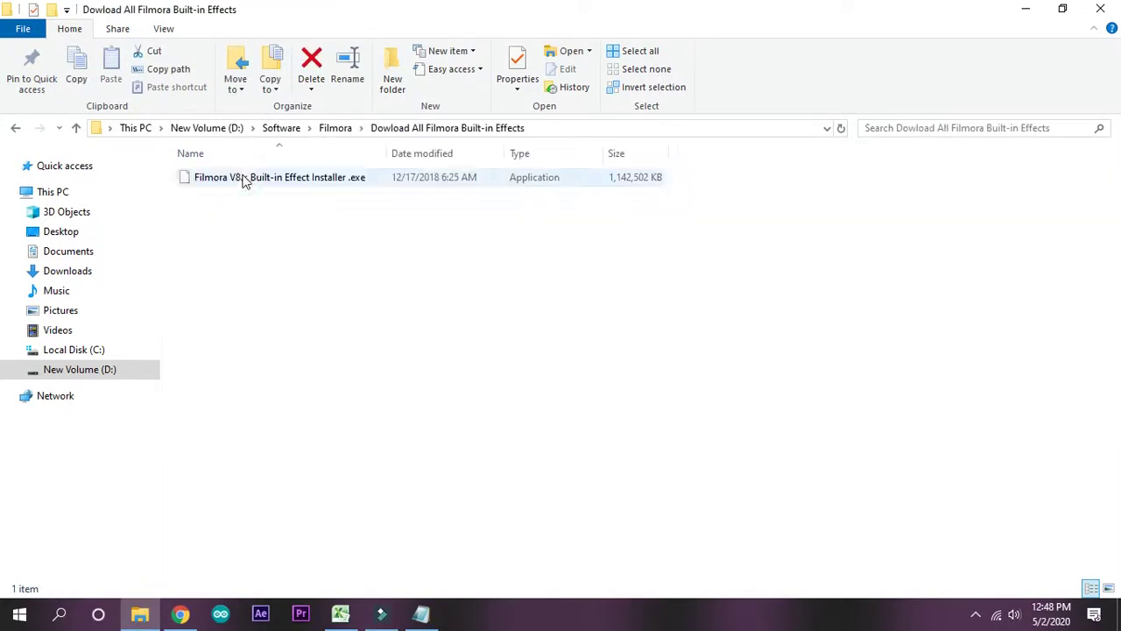
{"action": "left_click", "coordinate": [16, 132]}
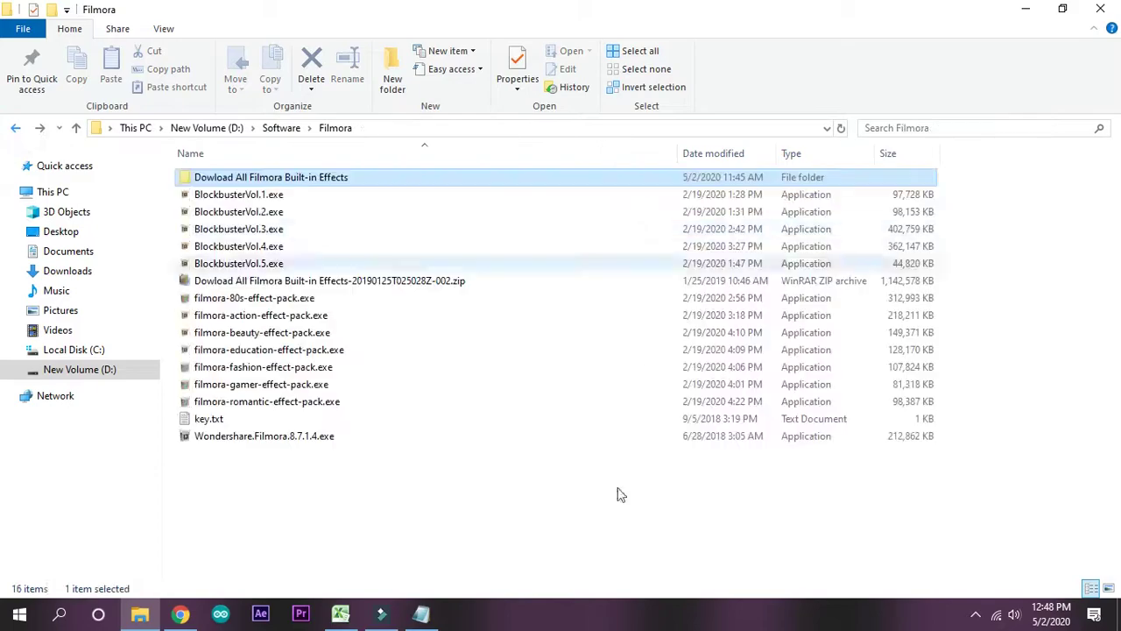
{"action": "left_click", "coordinate": [396, 618]}
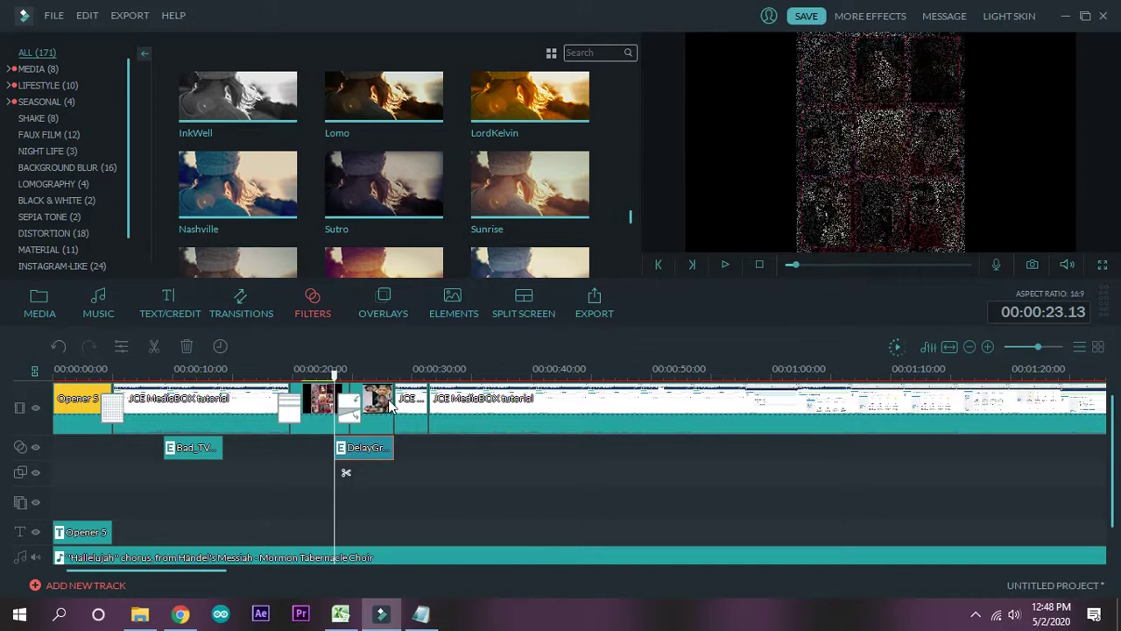
Display the overlays library and move the DelayGrab filter to start at 00:00:19.20, at the beginning of the first photo collage
{"action": "left_click", "coordinate": [393, 298]}
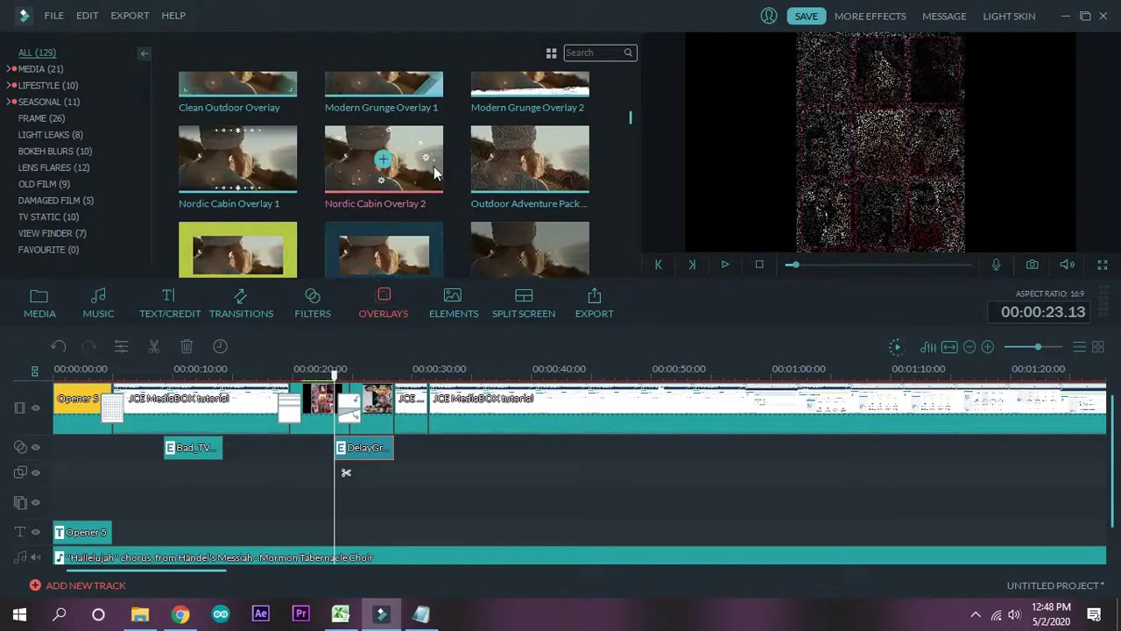
{"action": "left_click_drag", "start_coordinate": [331, 369], "coordinate": [397, 375]}
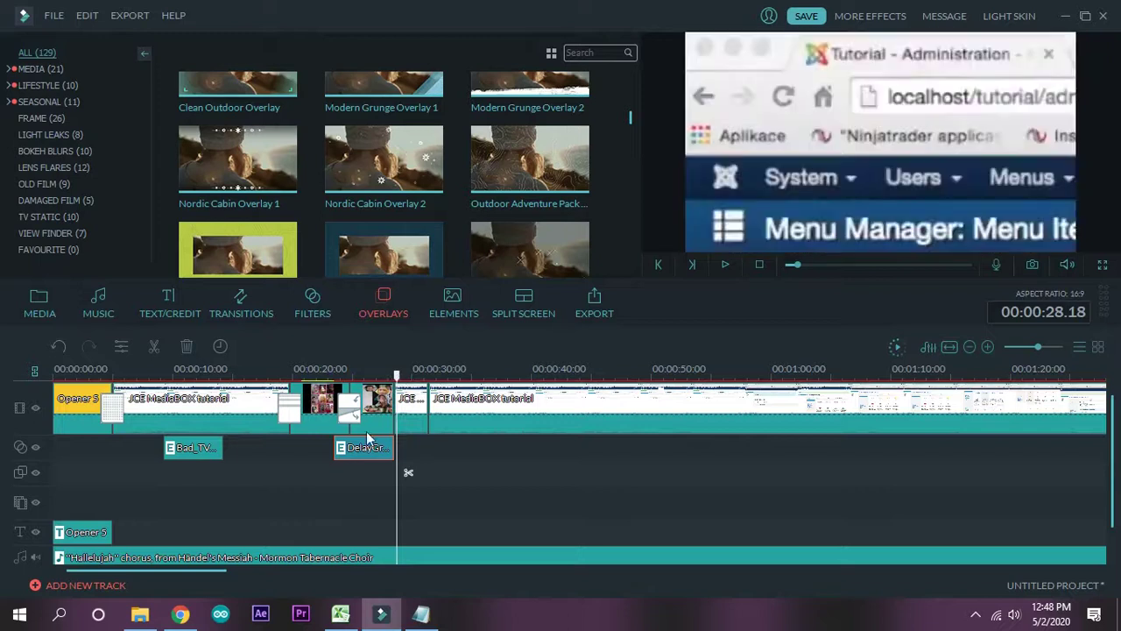
{"action": "left_click_drag", "start_coordinate": [350, 451], "coordinate": [301, 455]}
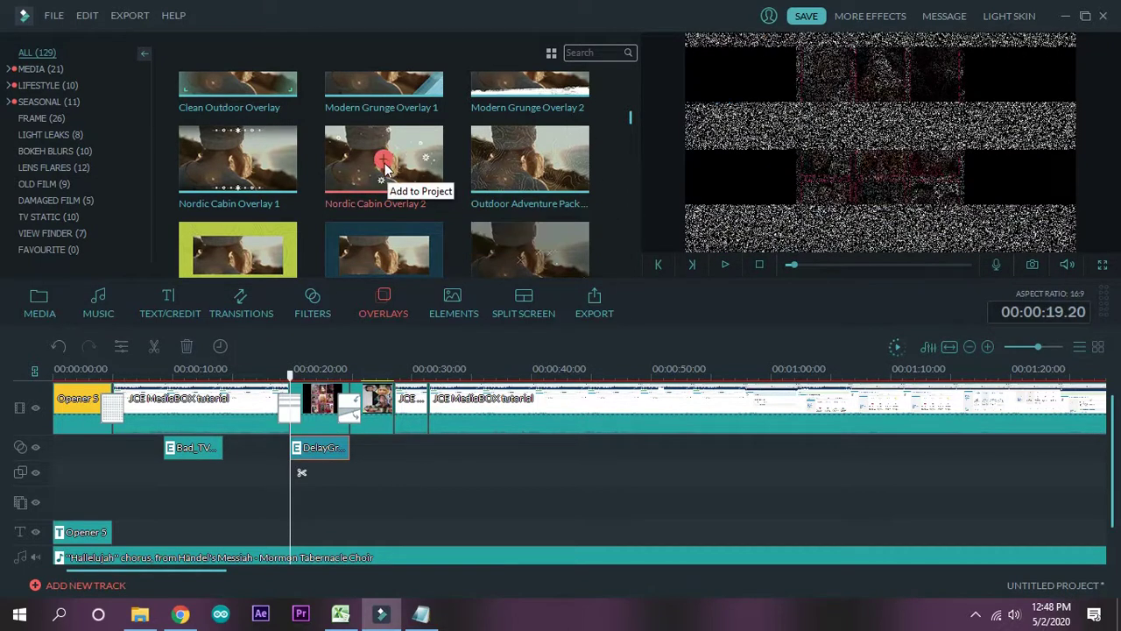
Try to add Nordic Cabin Overlay 2 over the short JCE MediaBOX tutorial clip at 00:00:29.00, dismissing each login request
{"action": "left_click_drag", "start_coordinate": [290, 377], "coordinate": [400, 378]}
{"action": "left_click", "coordinate": [411, 408]}
{"action": "mouse_move", "coordinate": [391, 170]}
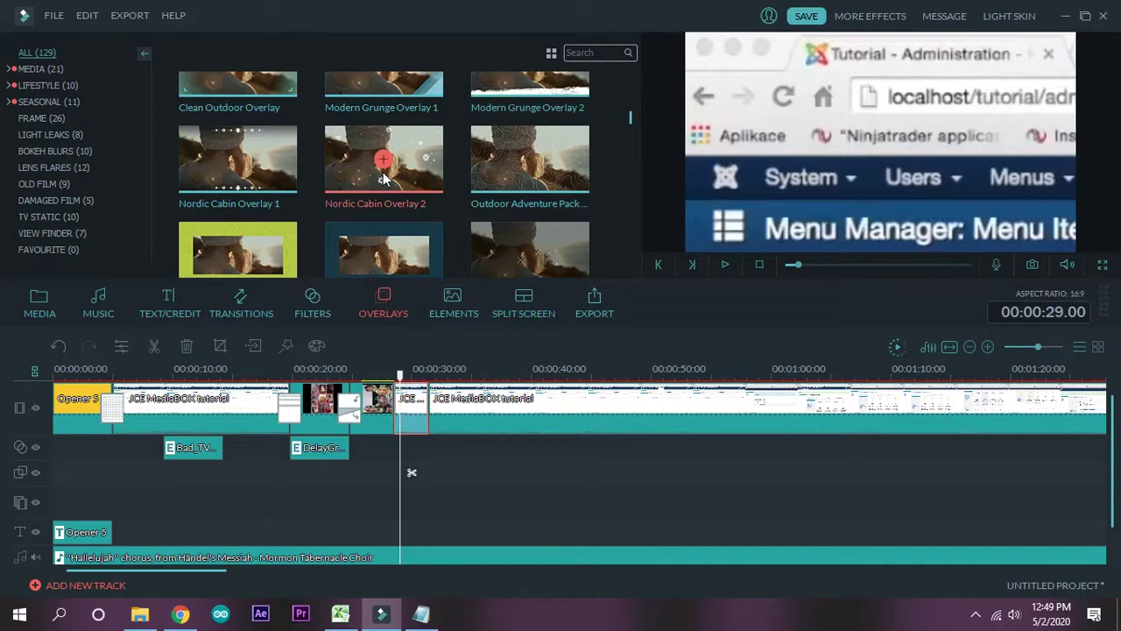
{"action": "left_click", "coordinate": [383, 170]}
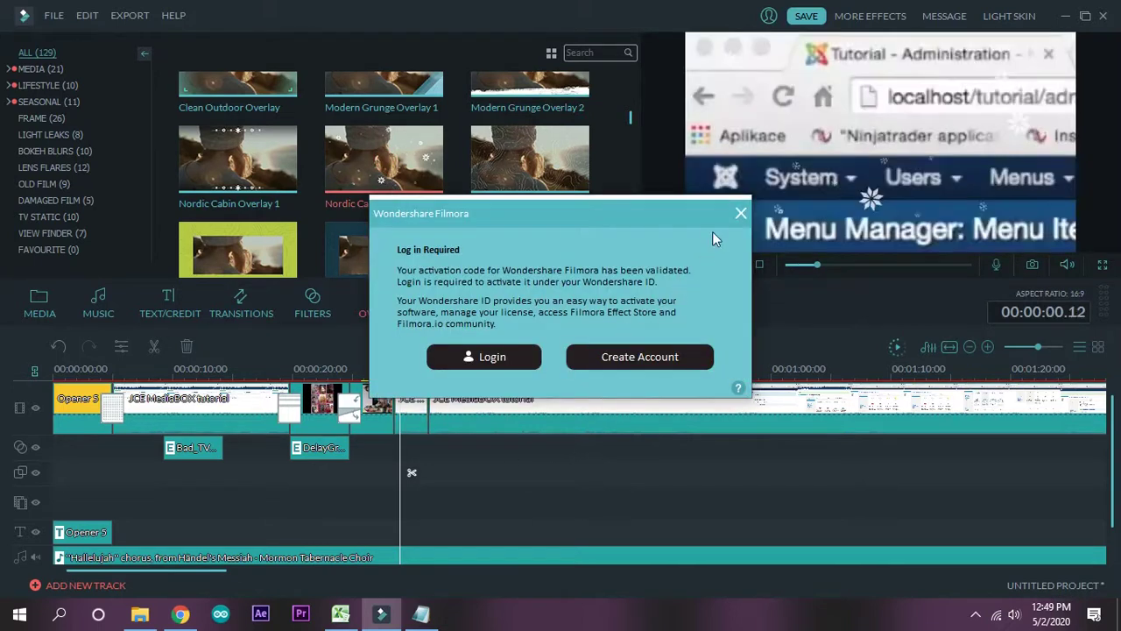
{"action": "left_click", "coordinate": [740, 213]}
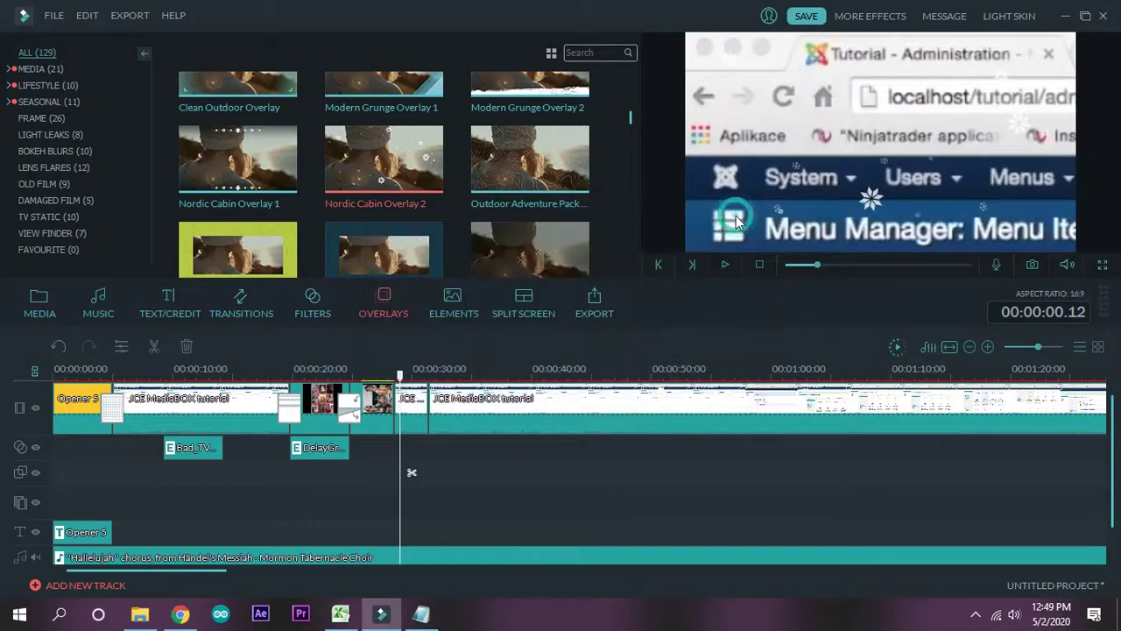
{"action": "left_click", "coordinate": [383, 163]}
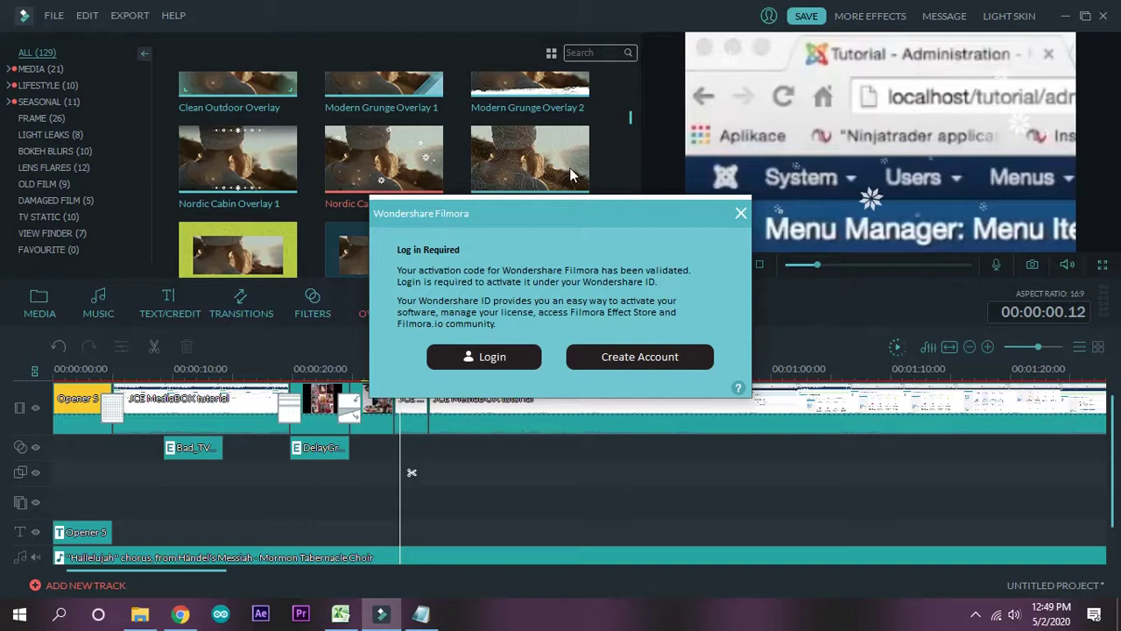
{"action": "left_click", "coordinate": [741, 214]}
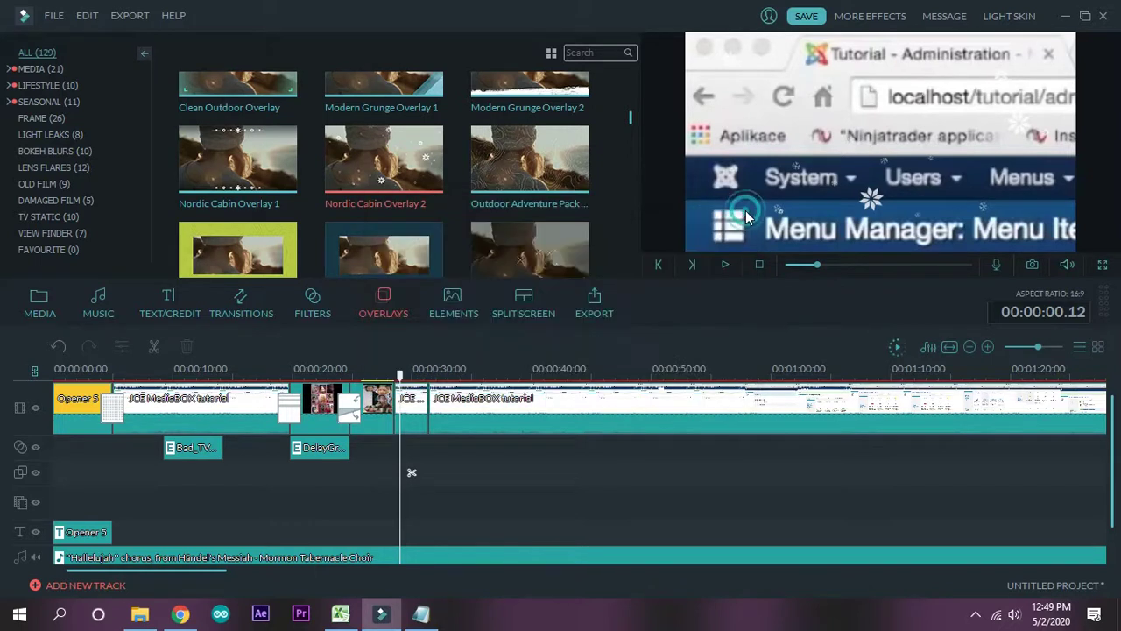
Disconnect the computer from its Wi-Fi network and retry adding Nordic Cabin Overlay 2 offline
{"action": "left_click", "coordinate": [996, 616]}
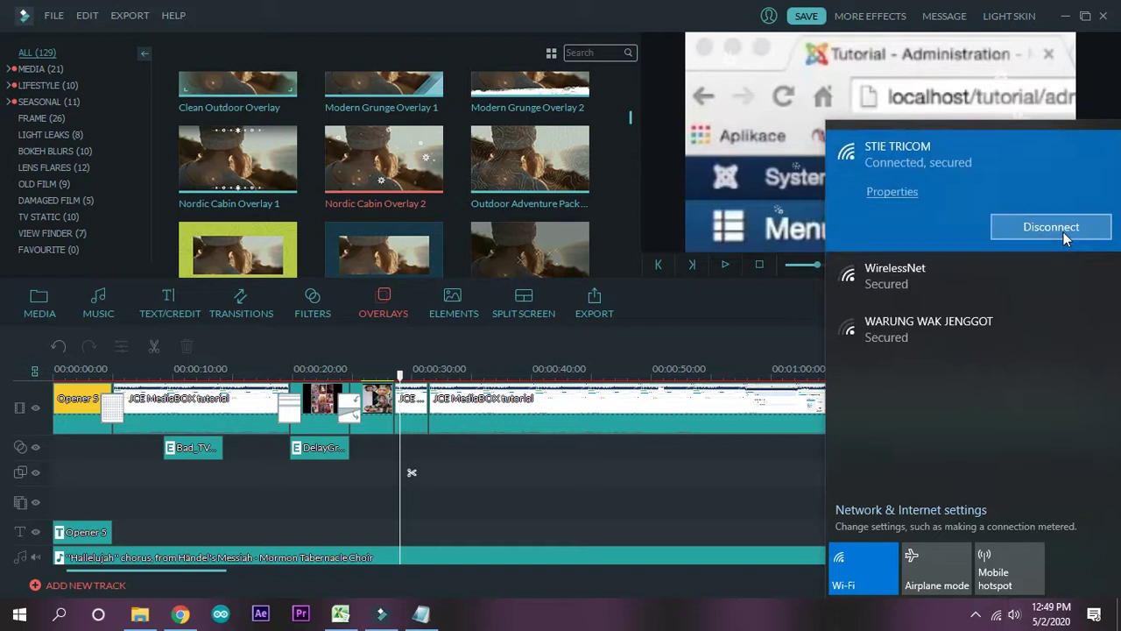
{"action": "left_click", "coordinate": [1065, 237]}
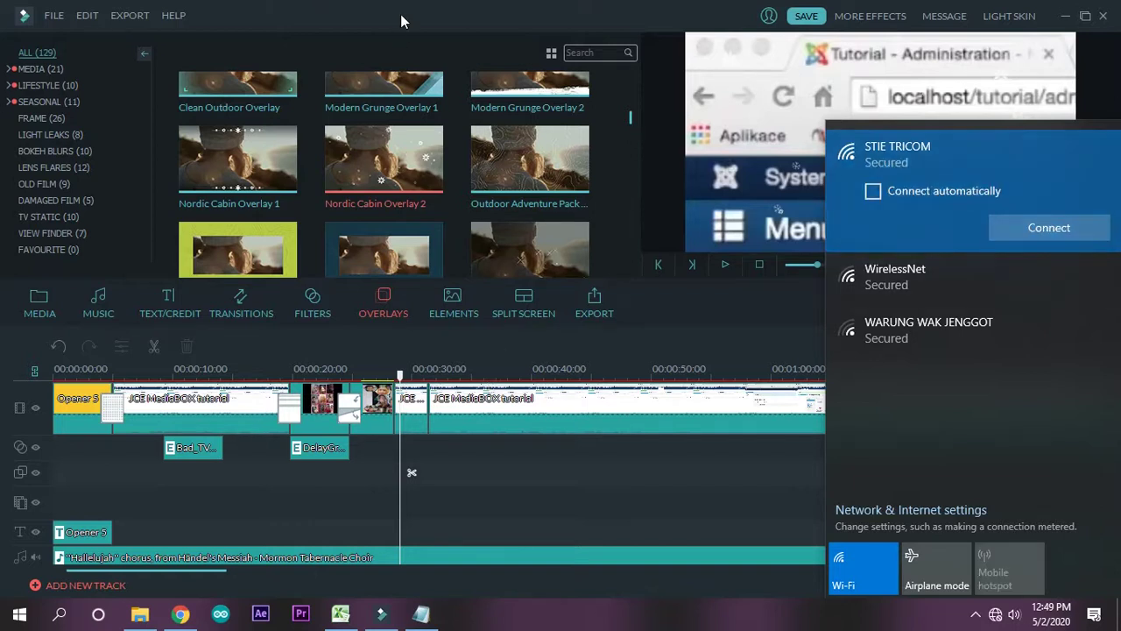
{"action": "left_click", "coordinate": [378, 161]}
{"action": "left_click", "coordinate": [379, 161]}
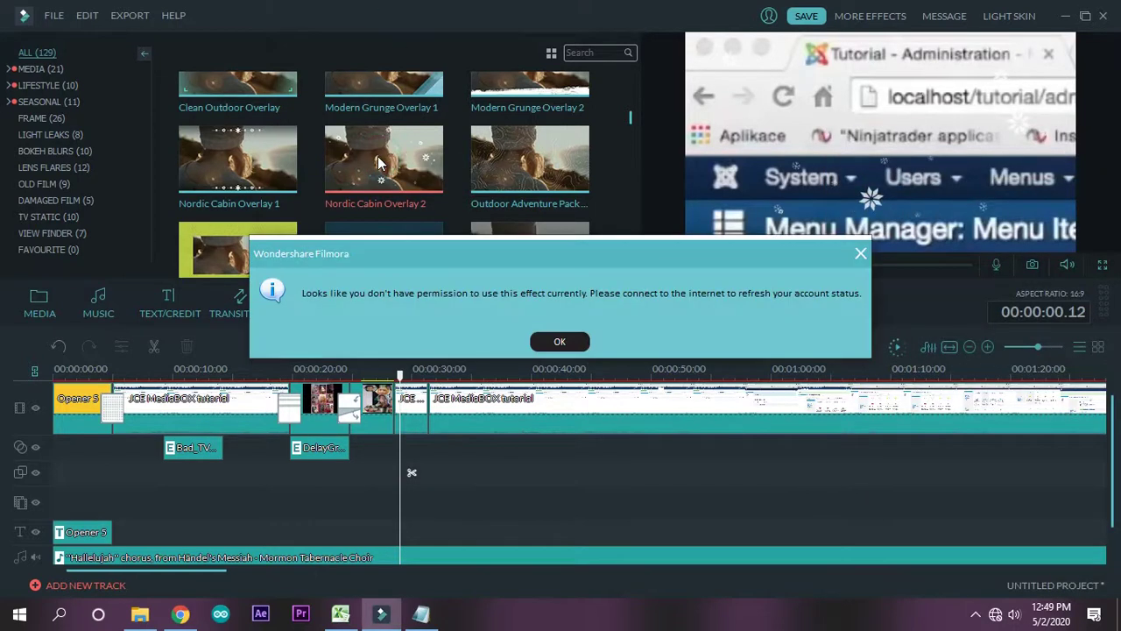
{"action": "left_click", "coordinate": [555, 347]}
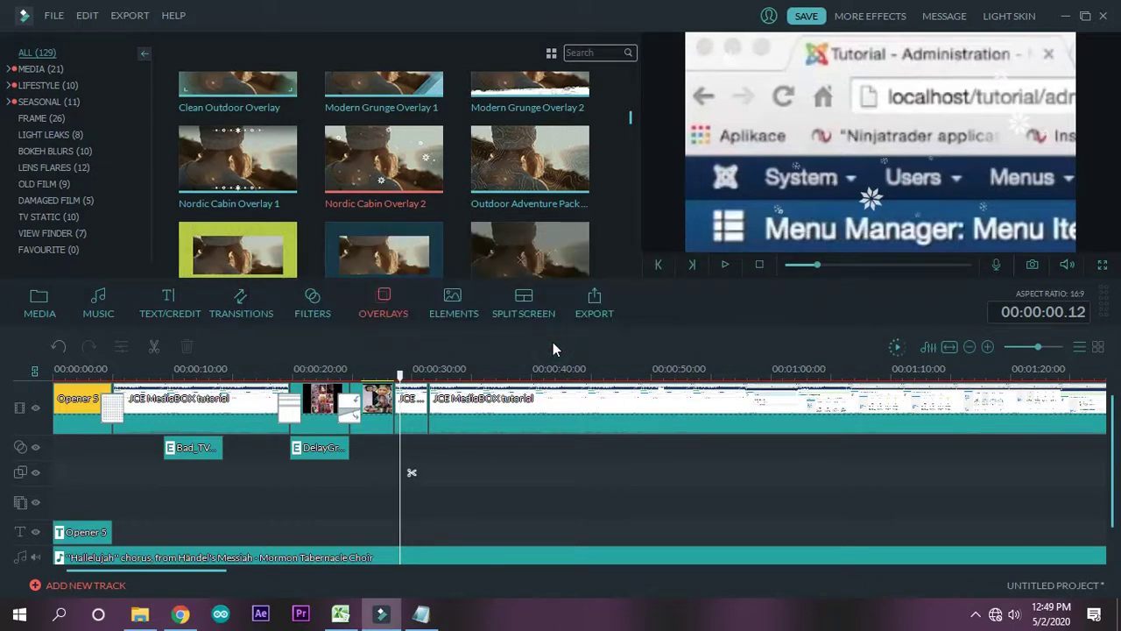
Try to add Nordic Cabin Overlay 2 and the Outdoor Adventure Pack overlay offline, dismissing each permission message
{"action": "left_click", "coordinate": [384, 156]}
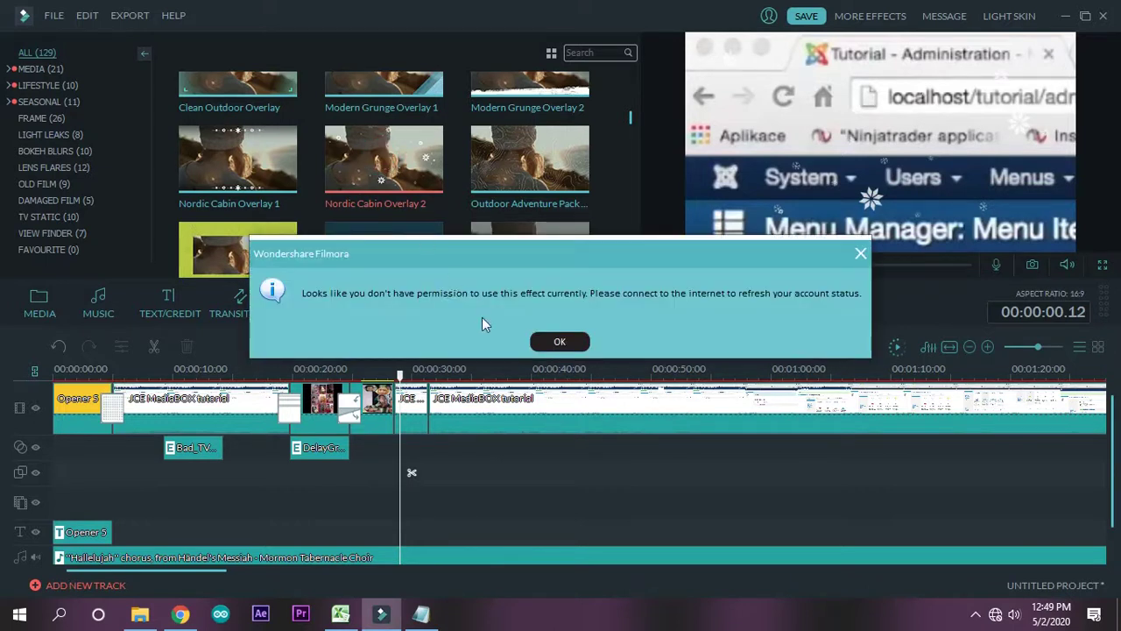
{"action": "left_click", "coordinate": [559, 349]}
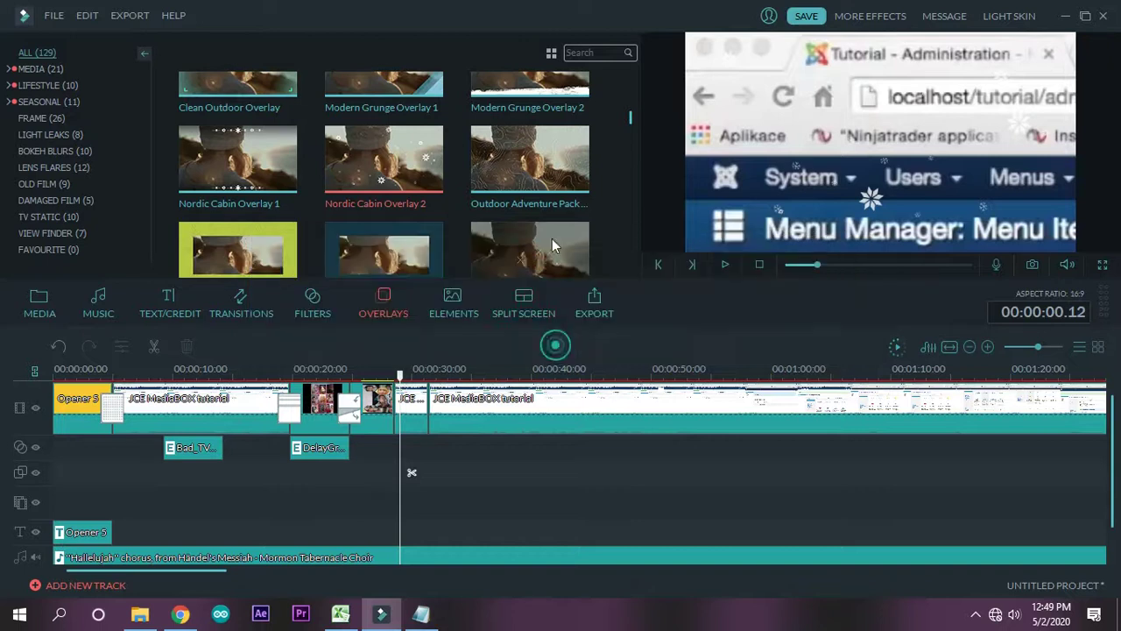
{"action": "left_click", "coordinate": [534, 160]}
{"action": "left_click", "coordinate": [555, 340]}
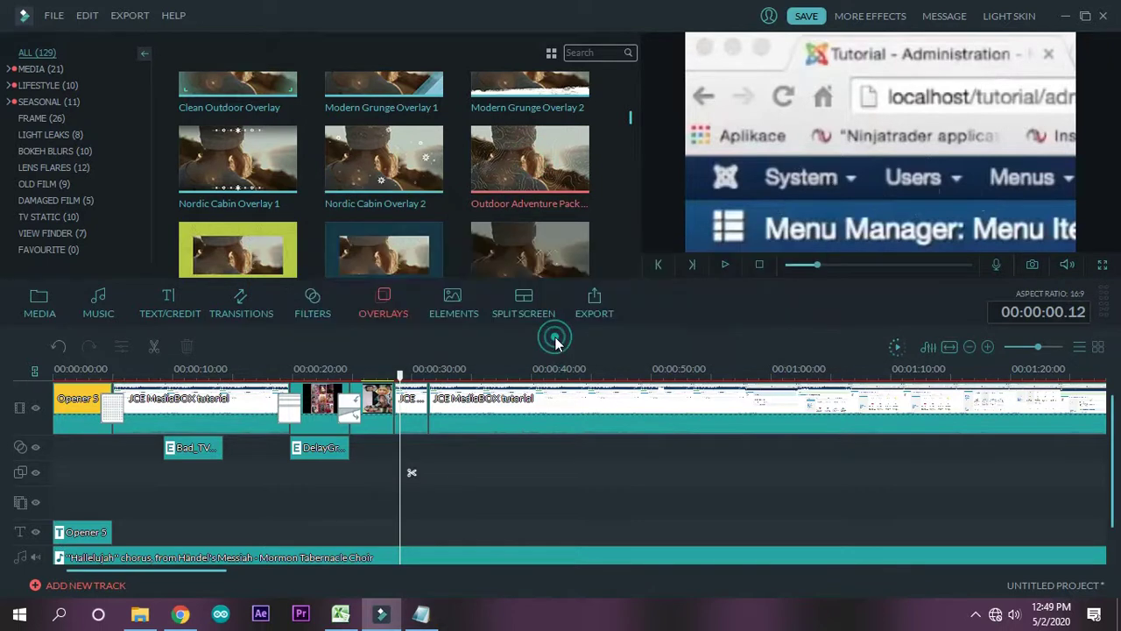
Check the offline activation details and retry adding the Outdoor Adventure Pack overlay
{"action": "left_click", "coordinate": [174, 15]}
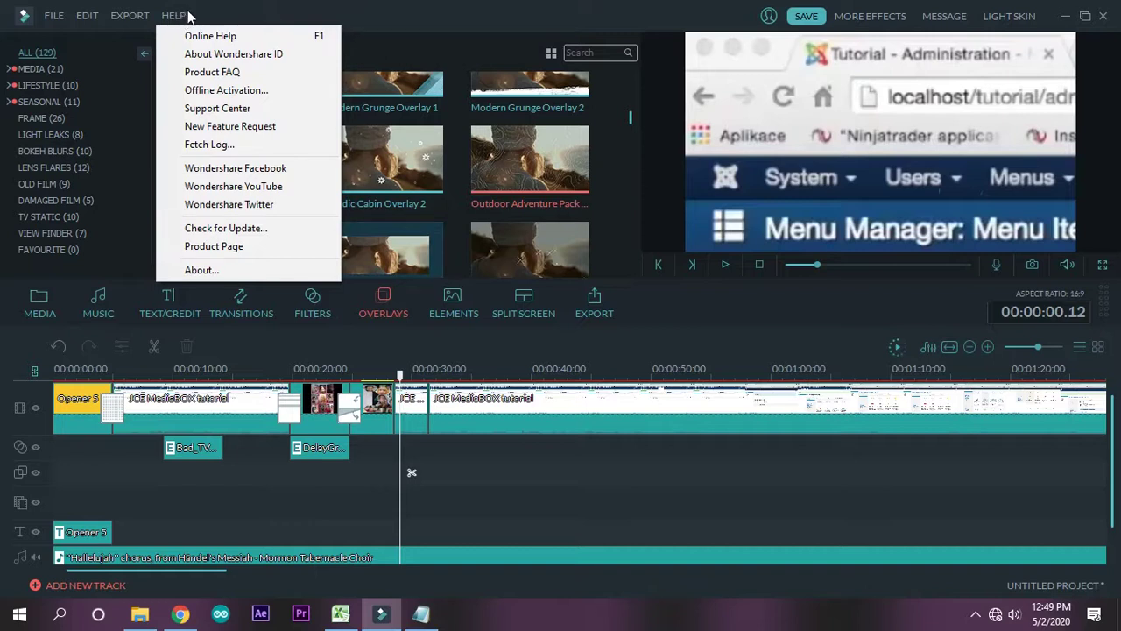
{"action": "left_click", "coordinate": [198, 91]}
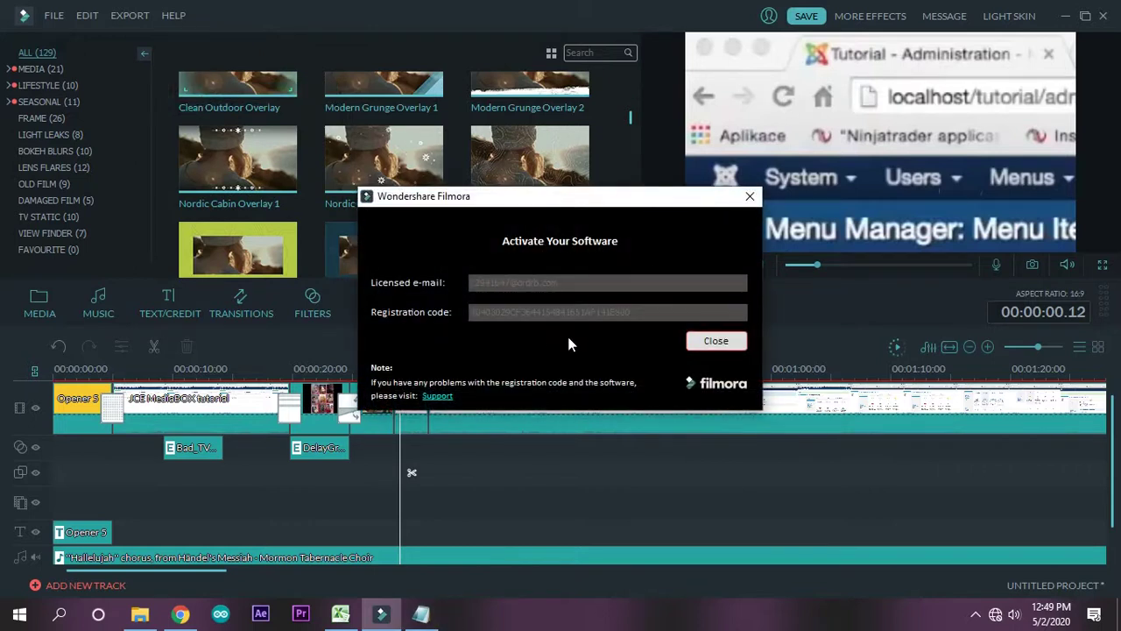
{"action": "left_click", "coordinate": [750, 198]}
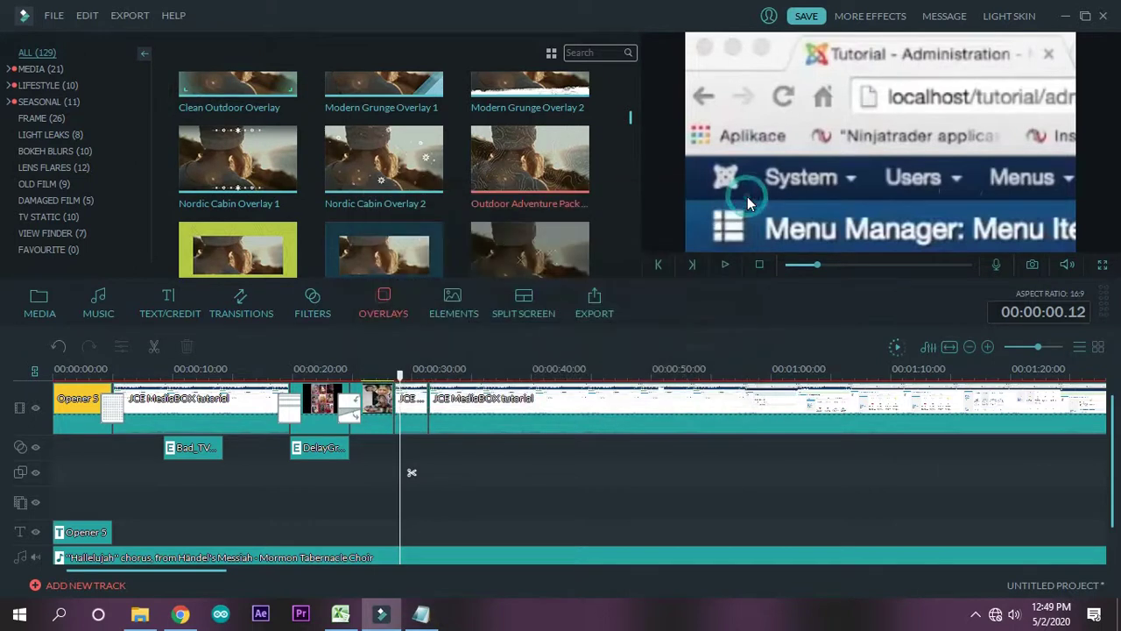
{"action": "left_click", "coordinate": [529, 162]}
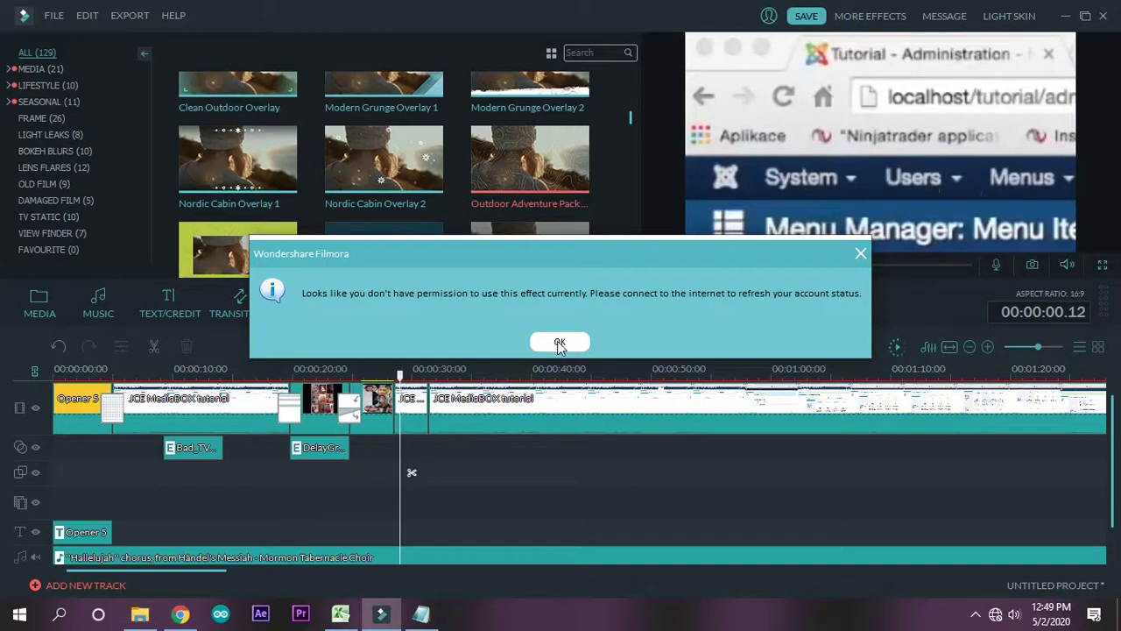
{"action": "left_click", "coordinate": [861, 255]}
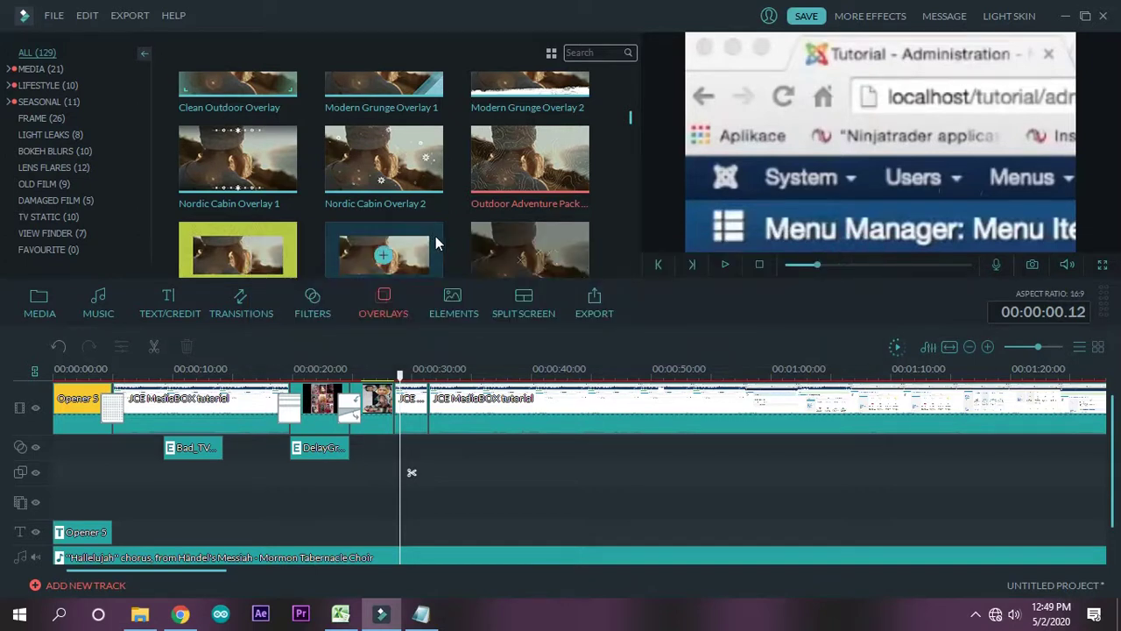
Try to add the Make it so! overlay from the start of the overlays library
{"action": "left_click_drag", "start_coordinate": [630, 122], "coordinate": [631, 88]}
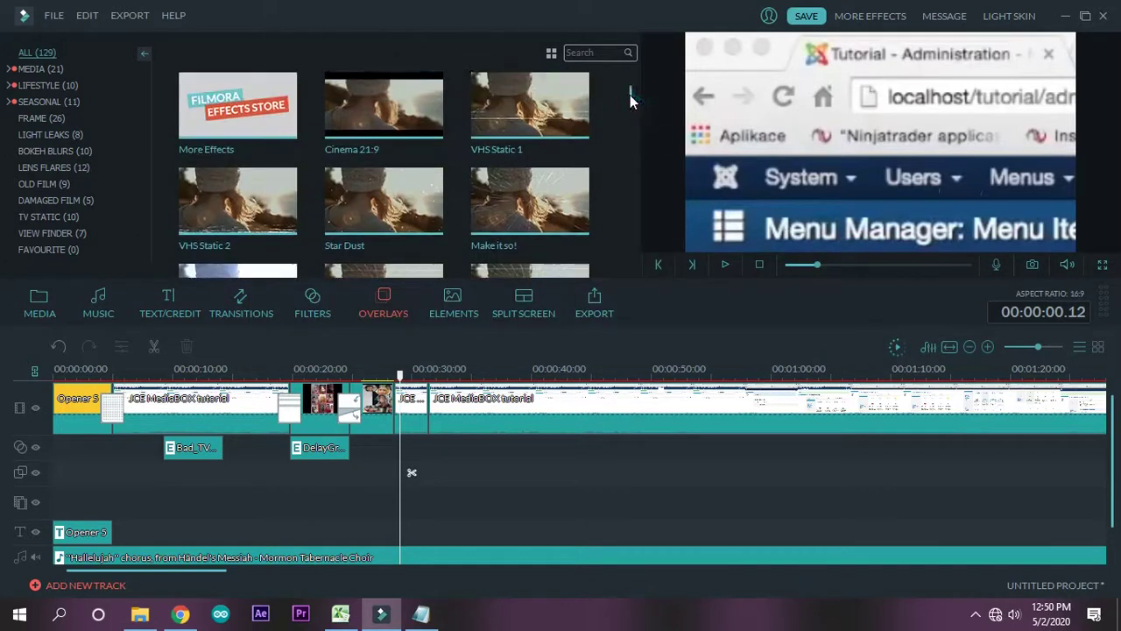
{"action": "left_click", "coordinate": [529, 214]}
{"action": "left_click", "coordinate": [558, 341]}
Add the Cinema 21:9 overlay at 00:00:29.00 and play the timeline through it
{"action": "mouse_move", "coordinate": [386, 110]}
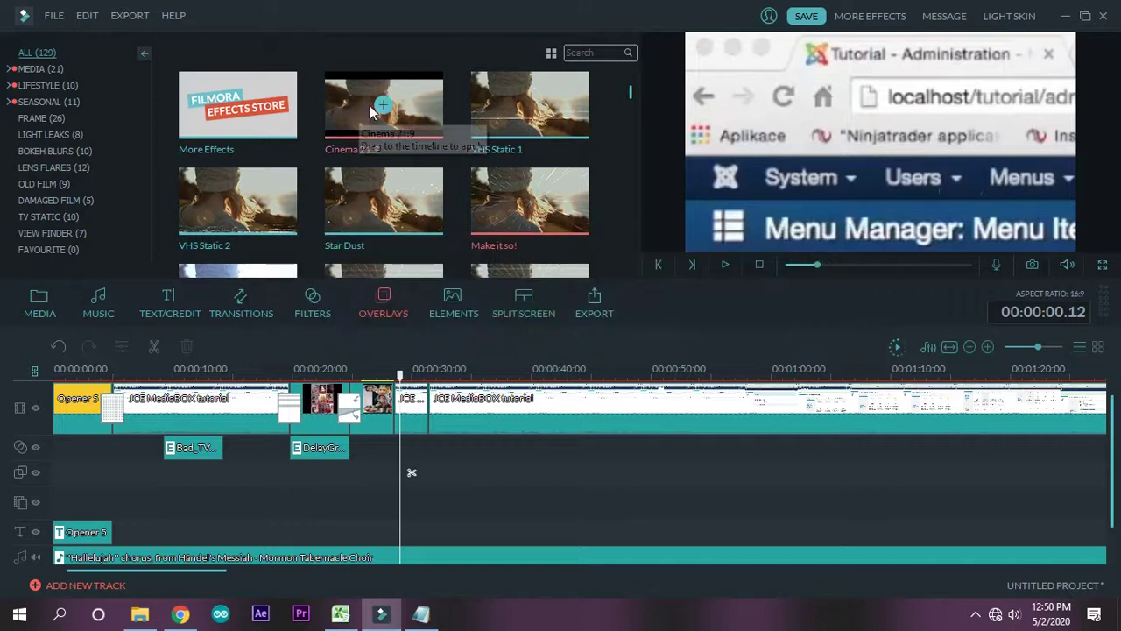
{"action": "left_click", "coordinate": [385, 105]}
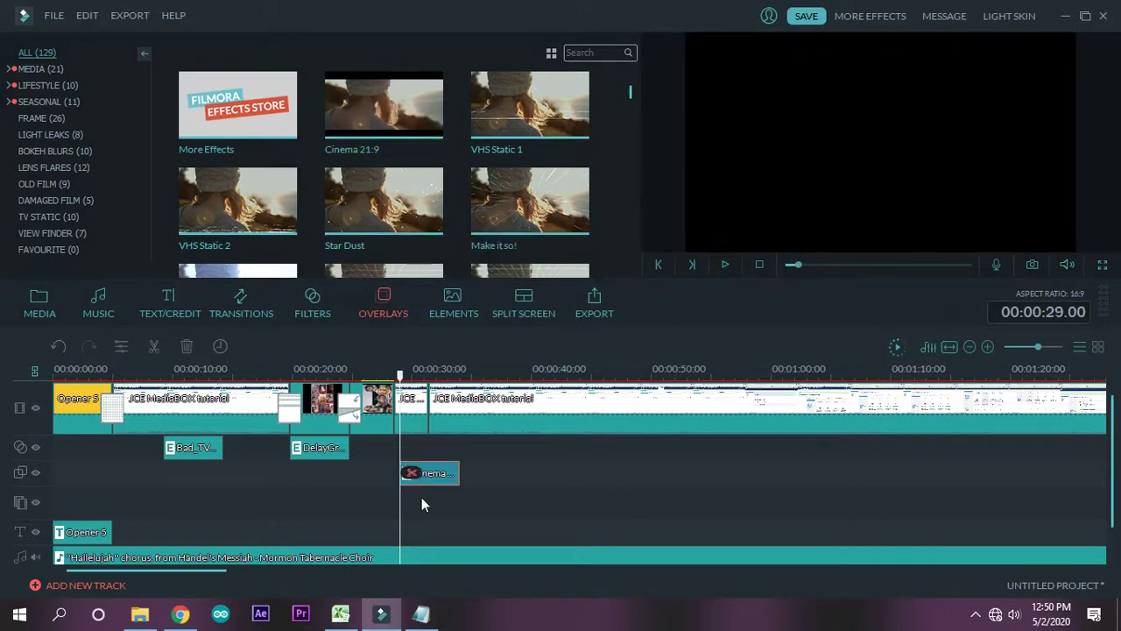
{"action": "left_click", "coordinate": [445, 536]}
{"action": "key", "text": "space"}
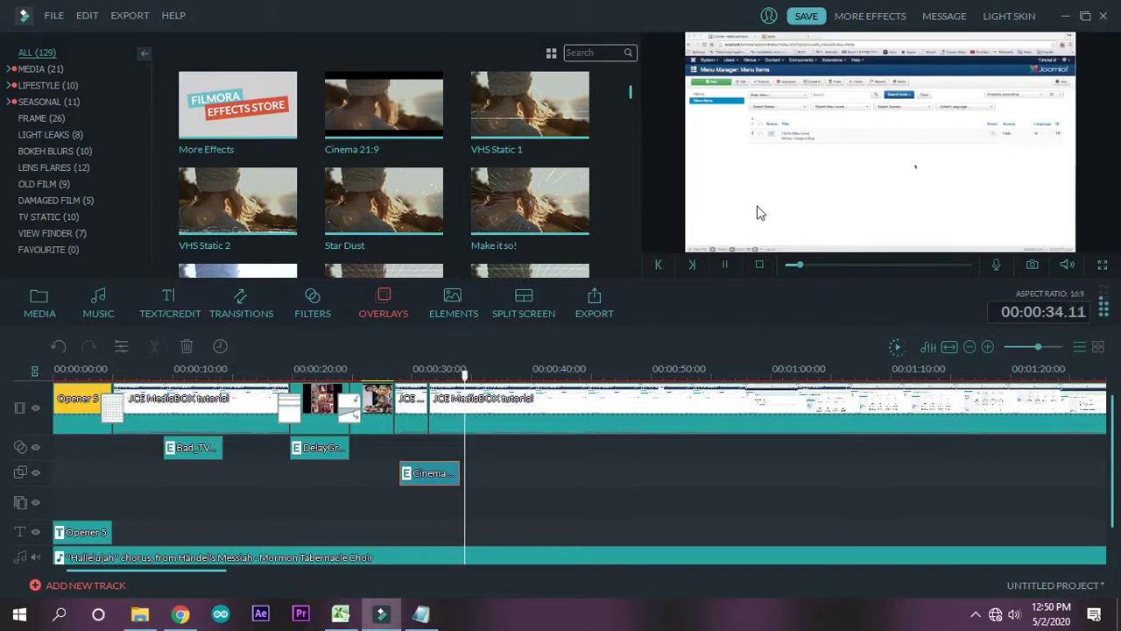
{"action": "key", "text": "space"}
Glance at the elements library and insert the split screen layout with three slanted panels after the short JCE MediaBOX tutorial clip, at 00:00:31.10
{"action": "left_click", "coordinate": [456, 310]}
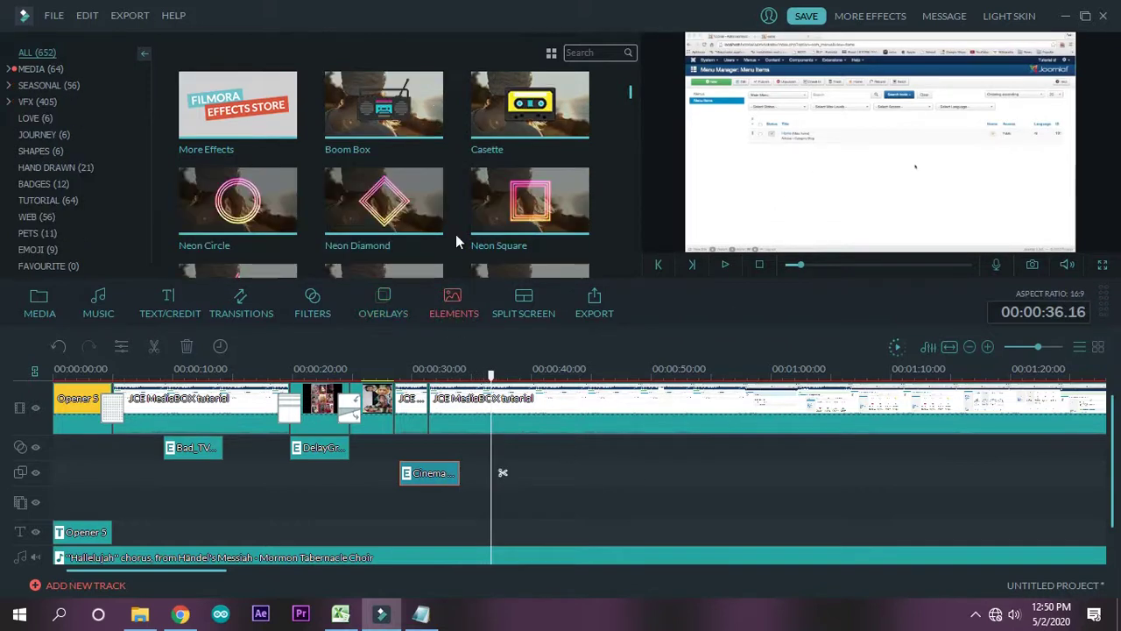
{"action": "left_click", "coordinate": [530, 314]}
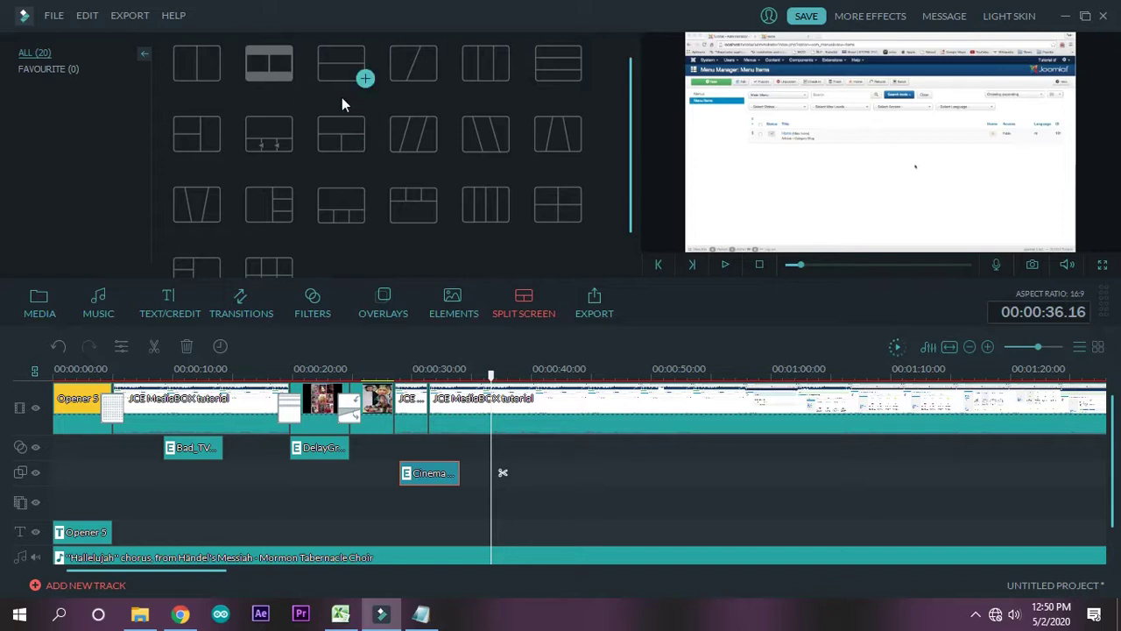
{"action": "left_click", "coordinate": [510, 149]}
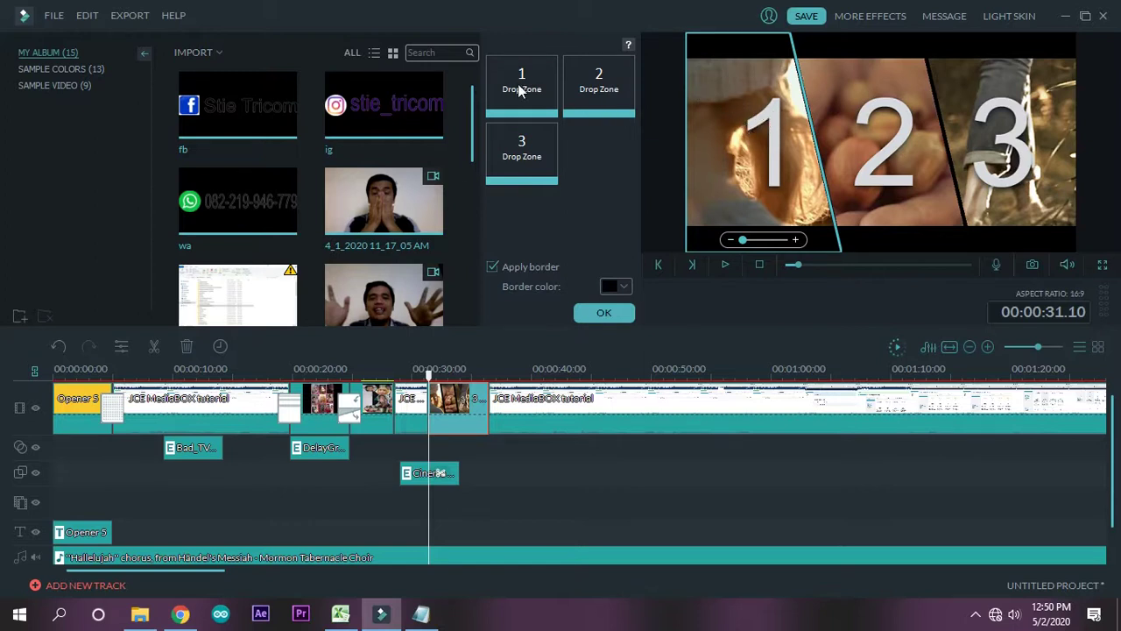
Fill the split screen's drop zones with the ScreenCapture clip in 1, image ff in 2 and image rr in 3, and accept
{"action": "left_click_drag", "start_coordinate": [248, 304], "coordinate": [521, 92]}
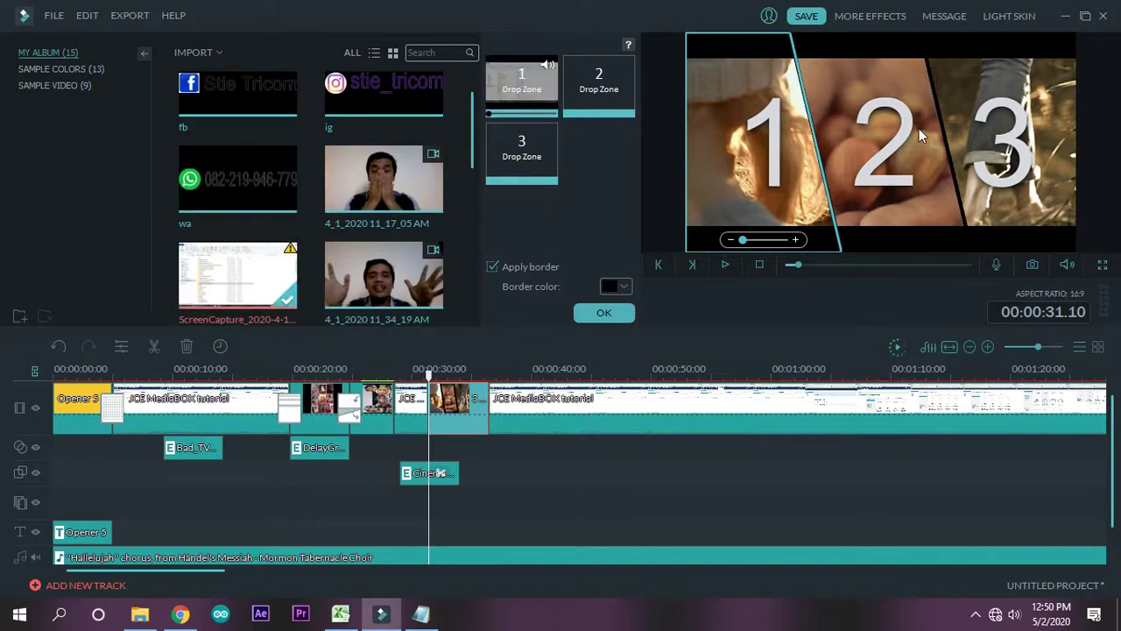
{"action": "scroll", "coordinate": [357, 180], "scroll_direction": "down", "scroll_amount": 5}
{"action": "left_click_drag", "start_coordinate": [356, 179], "coordinate": [599, 87]}
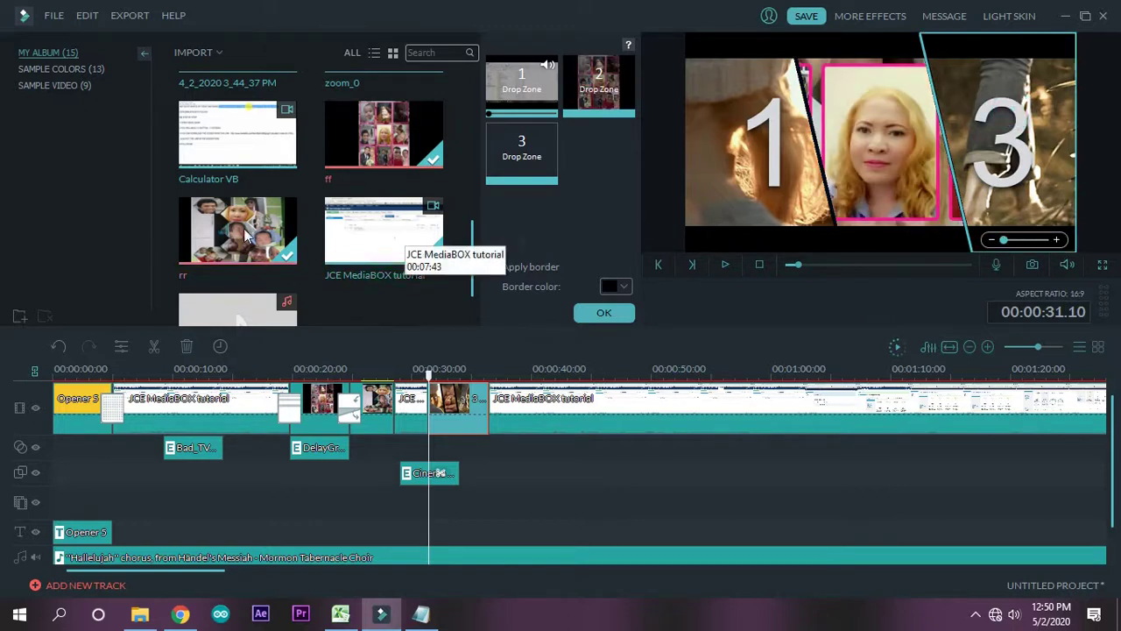
{"action": "left_click_drag", "start_coordinate": [245, 244], "coordinate": [520, 171]}
{"action": "left_click", "coordinate": [603, 313]}
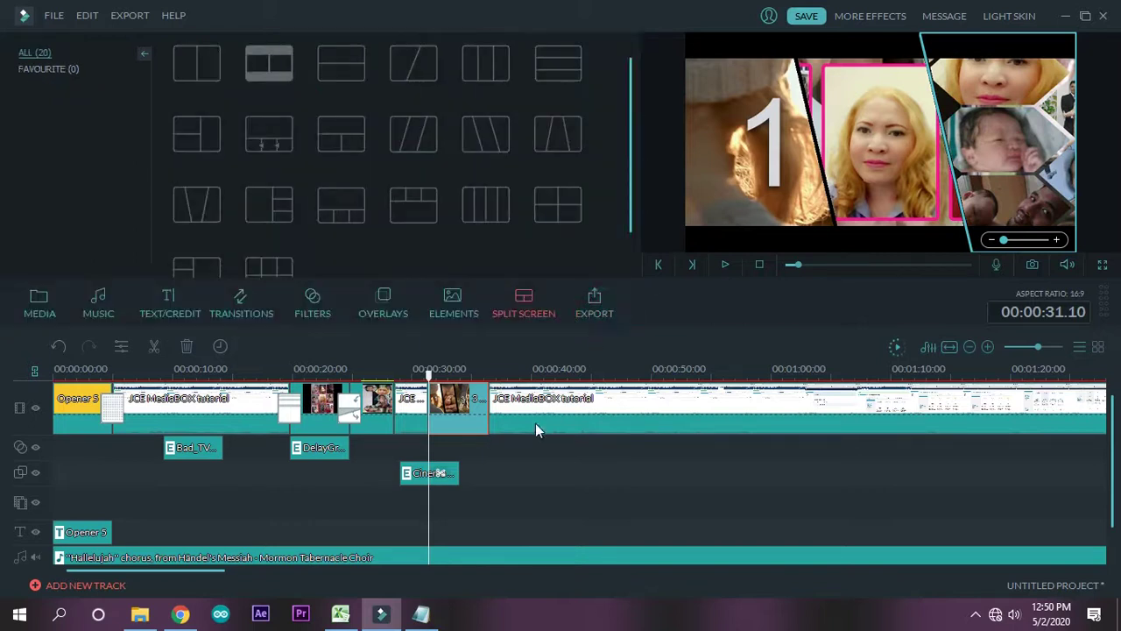
Play the timeline from 00:00:28.13 past the split screen and select the split screen clip
{"action": "left_click", "coordinate": [395, 399]}
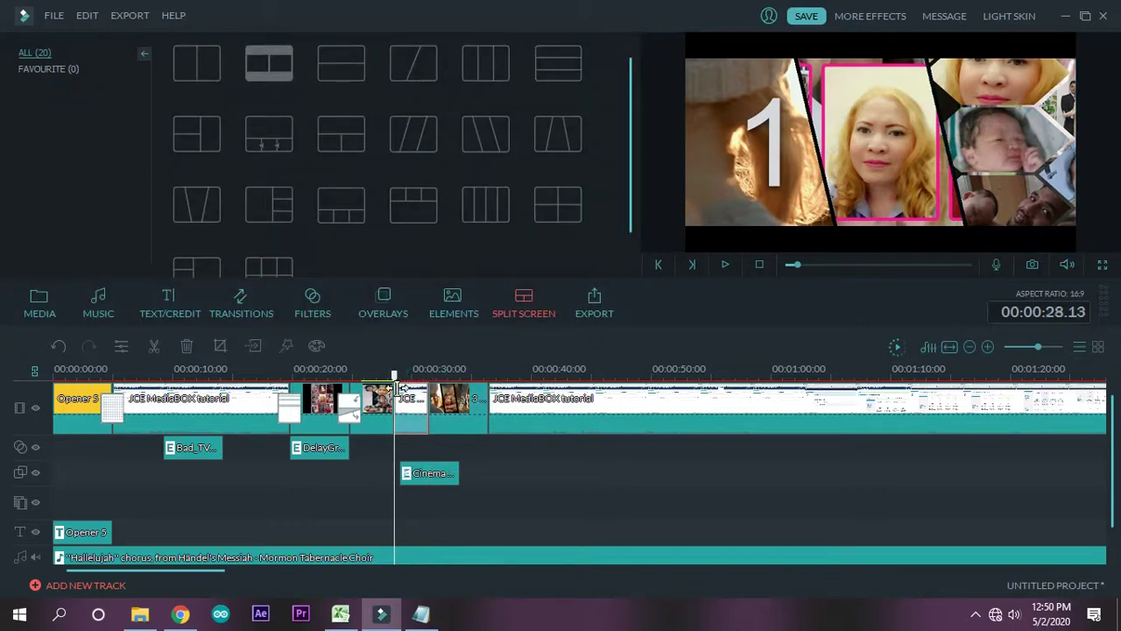
{"action": "key", "text": "space"}
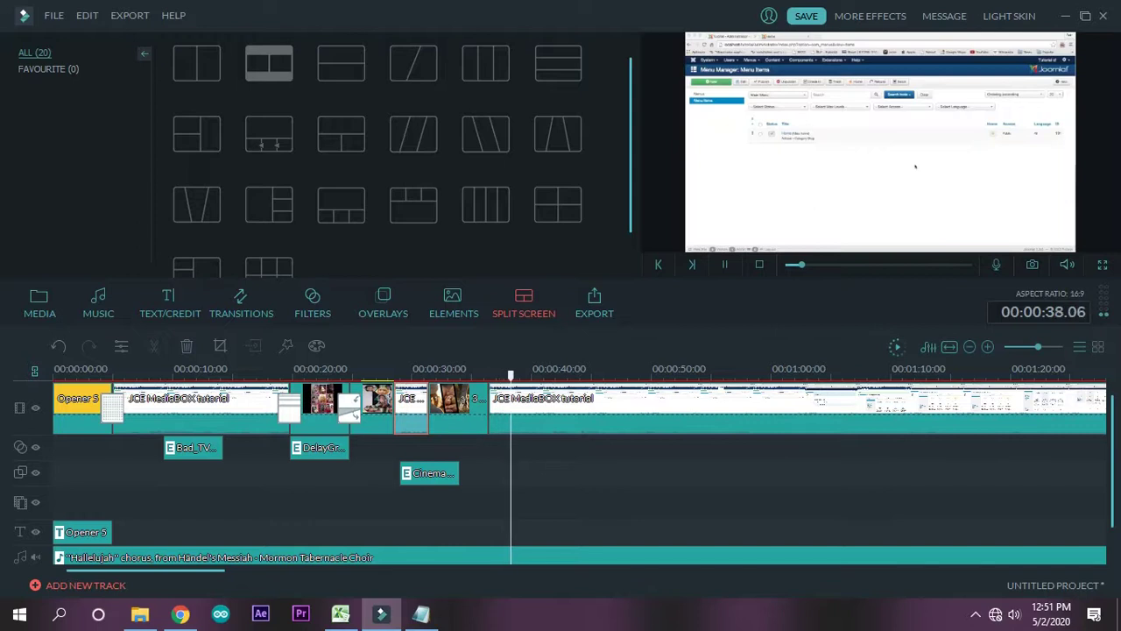
{"action": "key", "text": "space"}
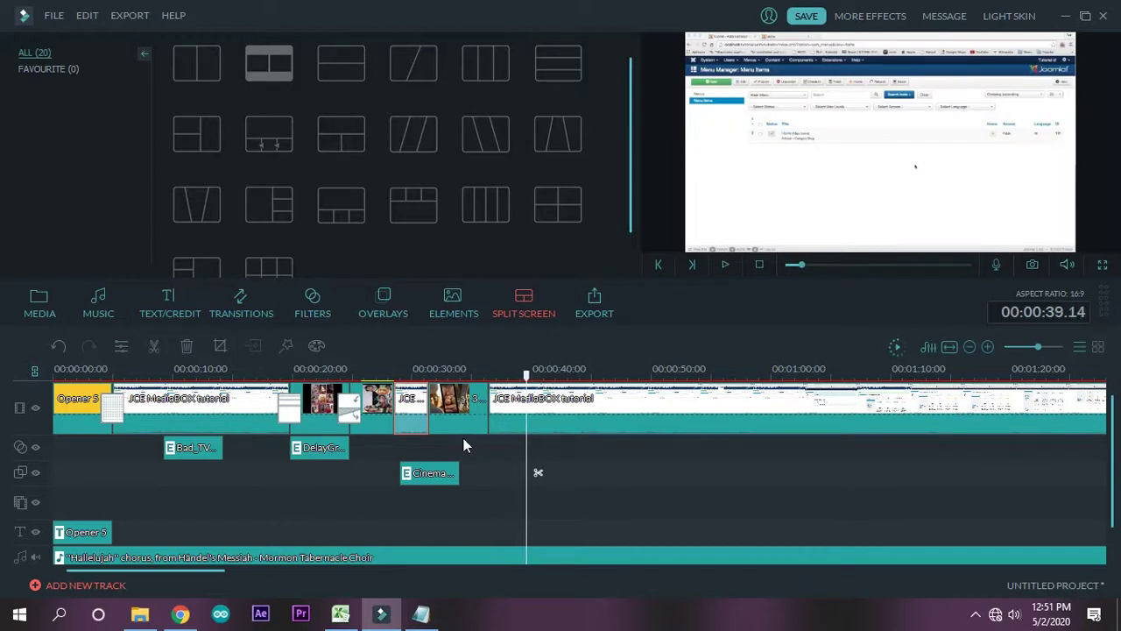
{"action": "left_click", "coordinate": [470, 428]}
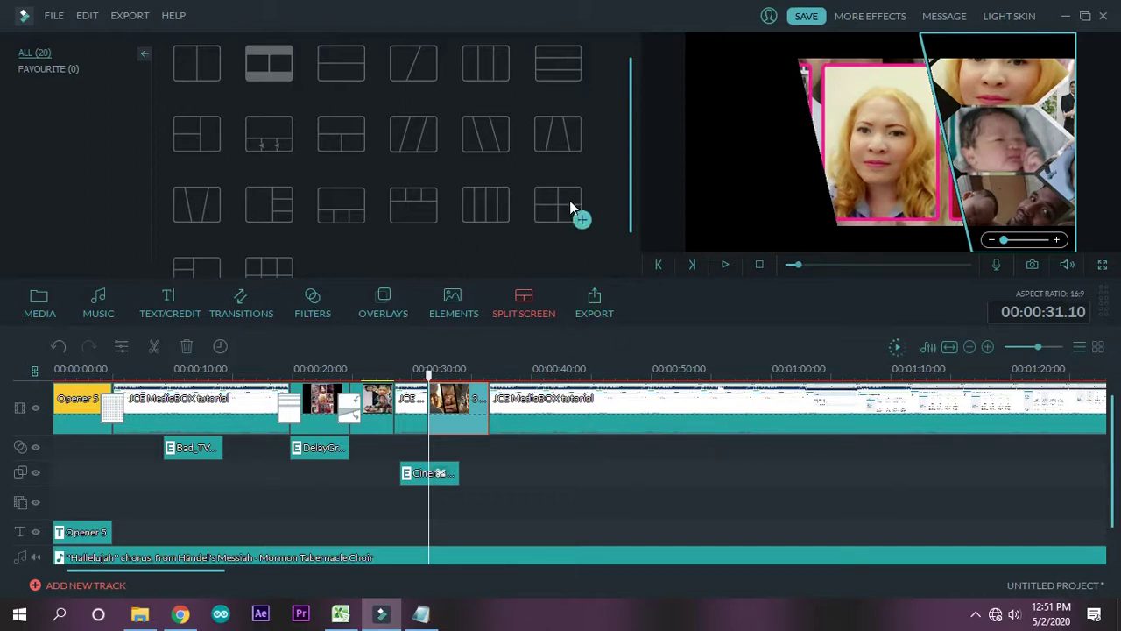
Start exporting the project to the computer as MP4, dismissing the offline message, and name the file FILMORA FIRST
{"action": "left_click", "coordinate": [596, 300]}
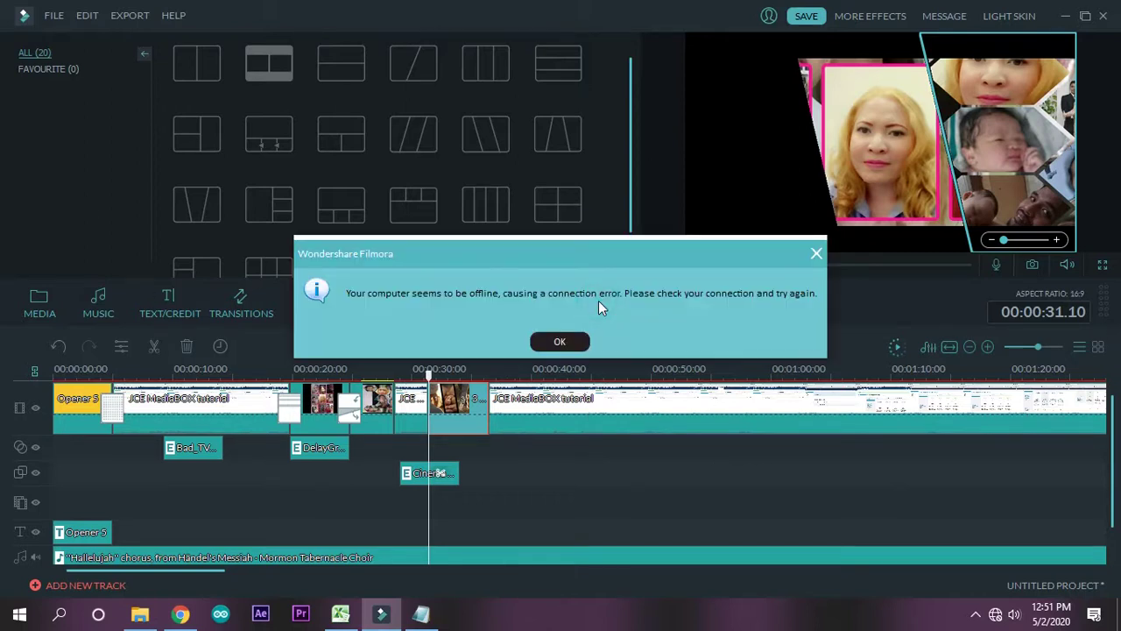
{"action": "left_click", "coordinate": [554, 343]}
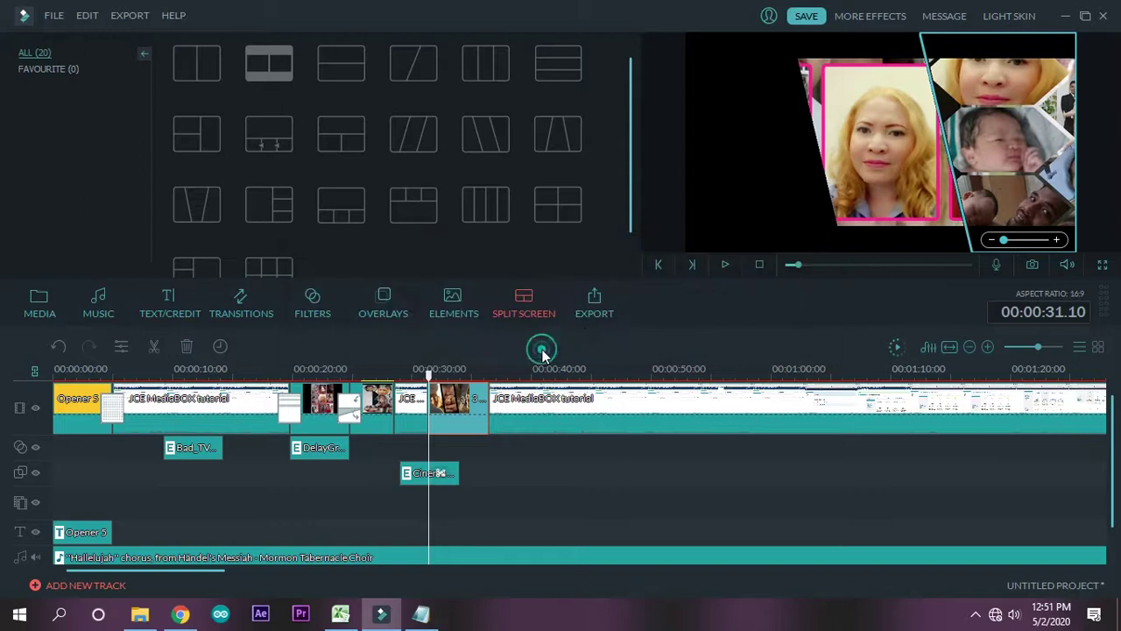
{"action": "left_click", "coordinate": [587, 317]}
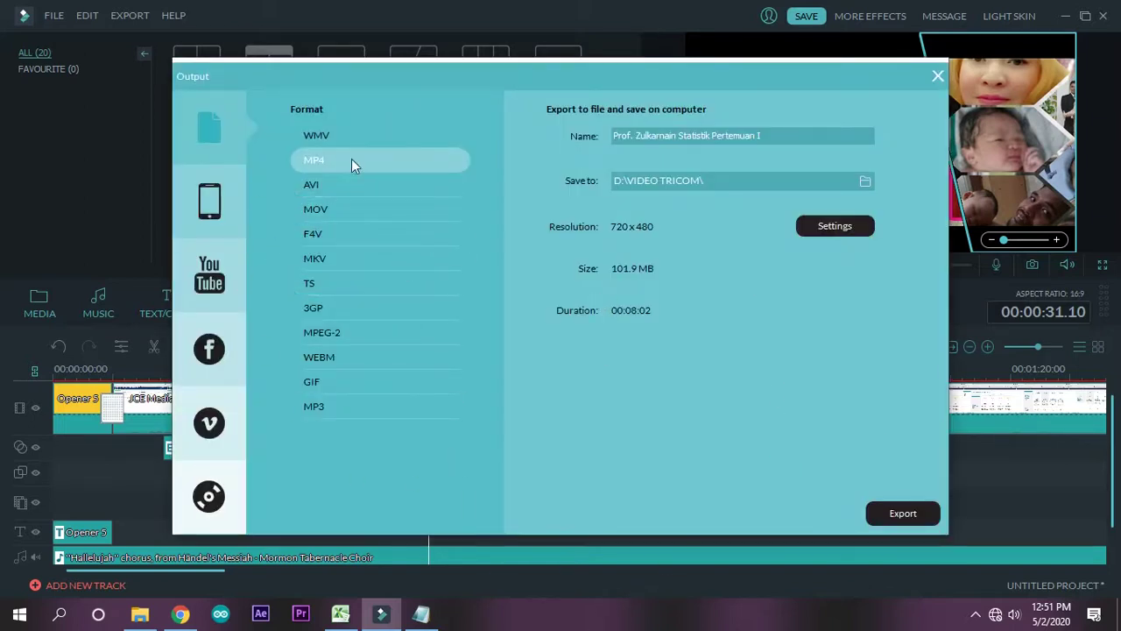
{"action": "left_click", "coordinate": [816, 131]}
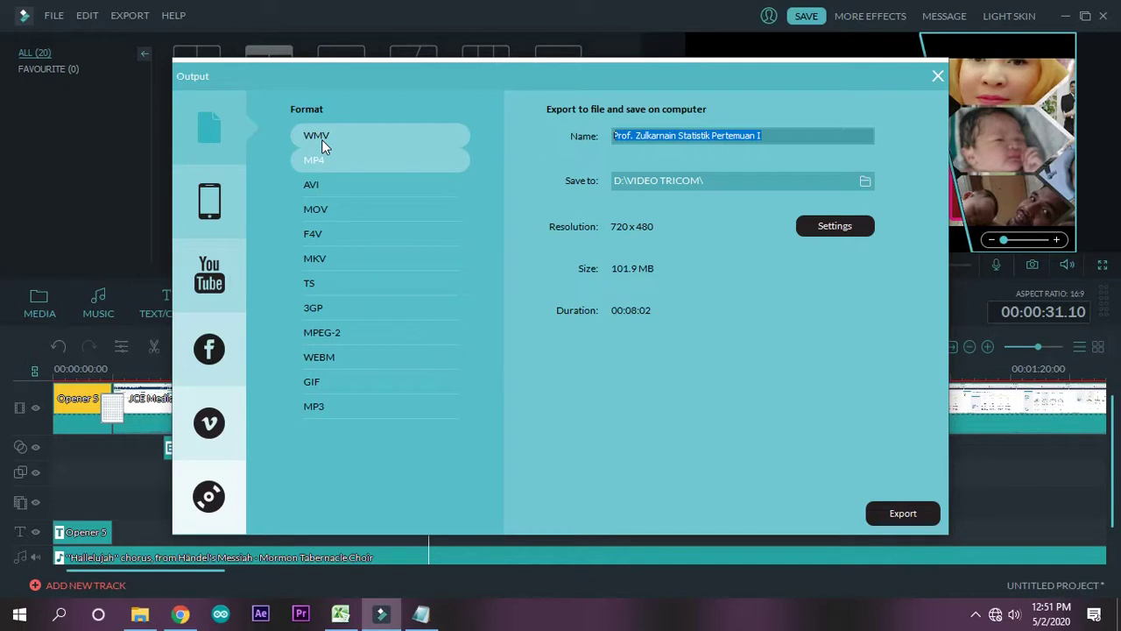
{"action": "type", "text": "FILMORA FIRST"}
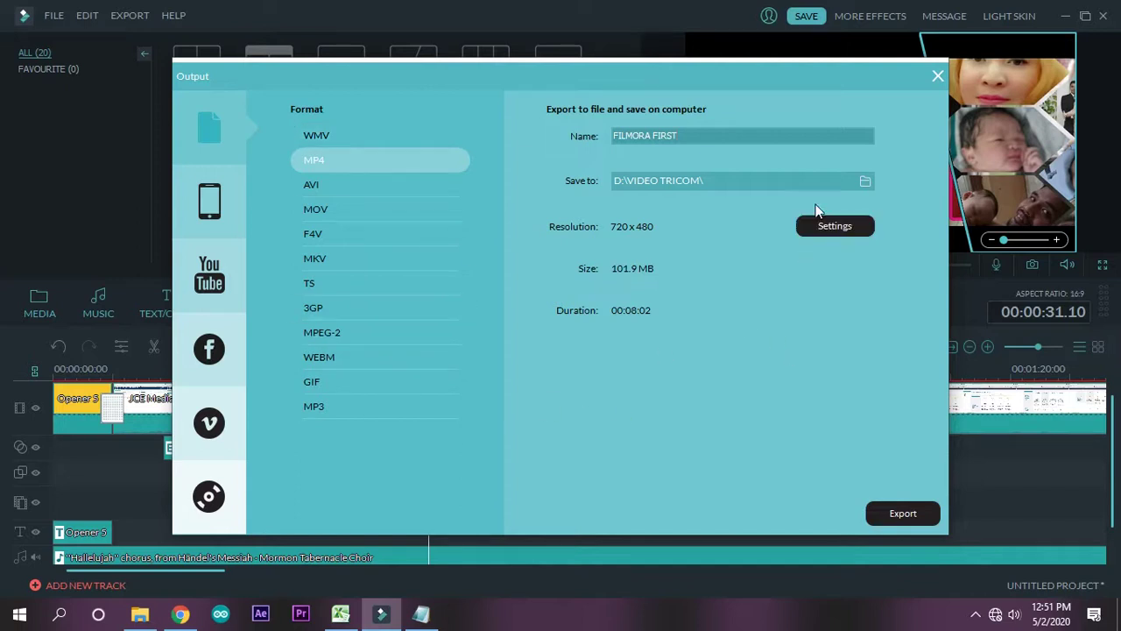
Set the export video resolution to 720 x 576
{"action": "left_click", "coordinate": [824, 231]}
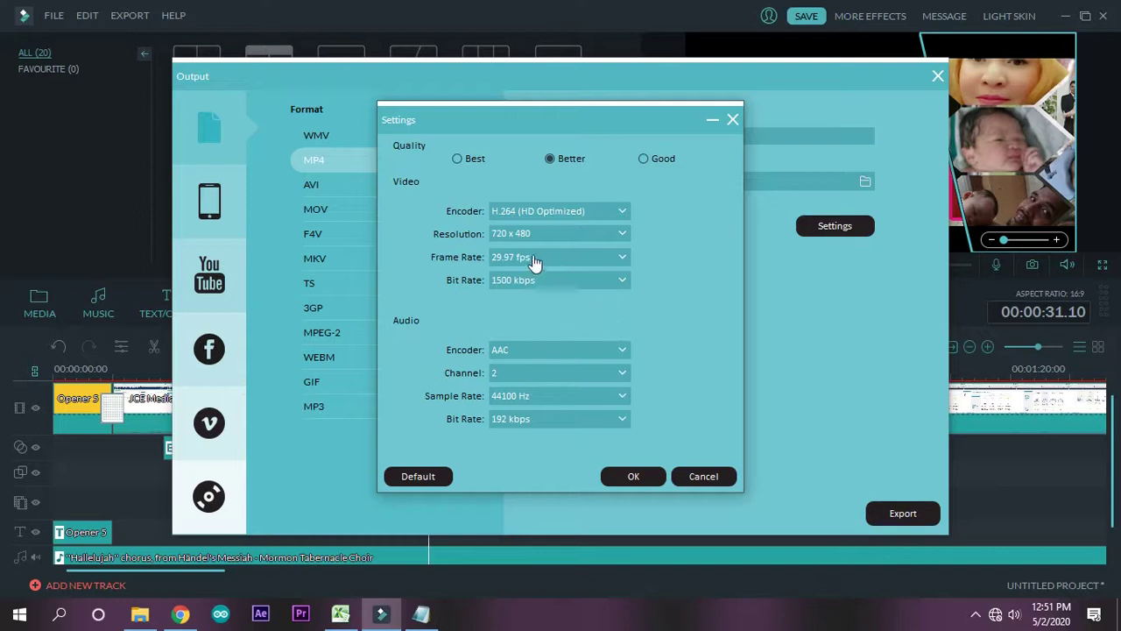
{"action": "left_click", "coordinate": [623, 235]}
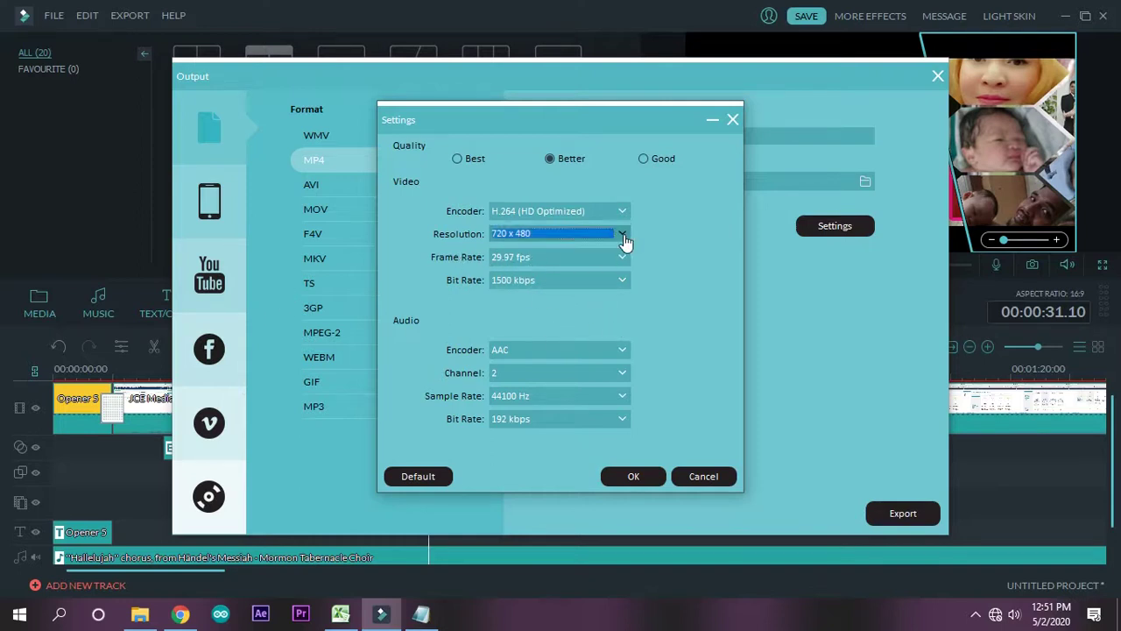
{"action": "left_click", "coordinate": [623, 237]}
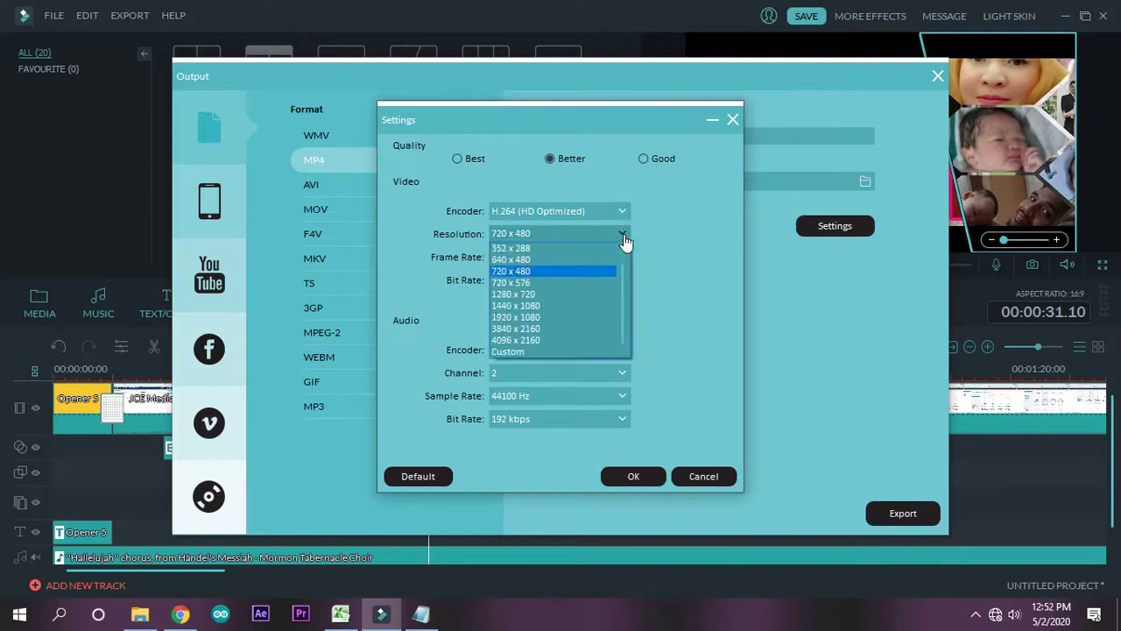
{"action": "left_click", "coordinate": [517, 285]}
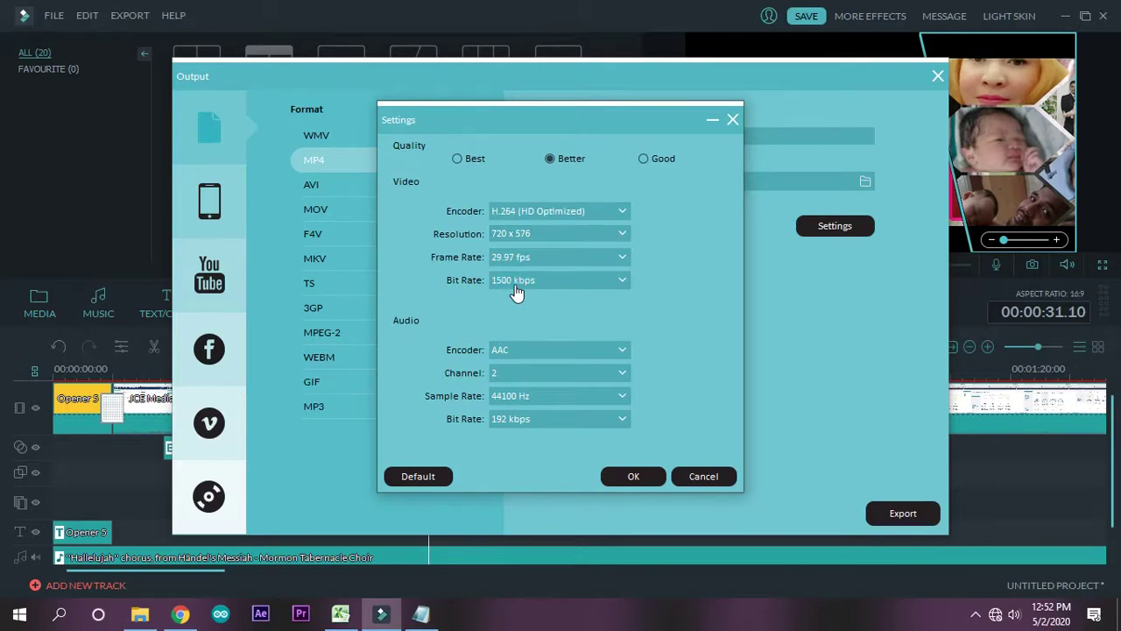
{"action": "left_click", "coordinate": [643, 476]}
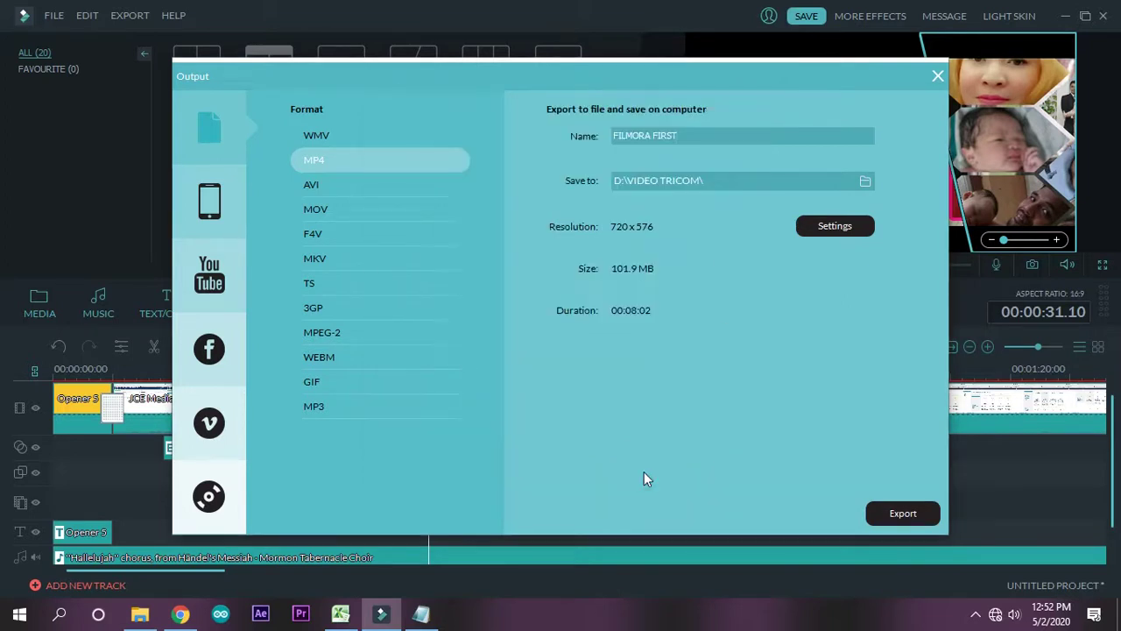
Export FILMORA FIRST to D:\VIDEO TRICOM\ and reposition the conversion progress window over the export settings
{"action": "left_click", "coordinate": [929, 526]}
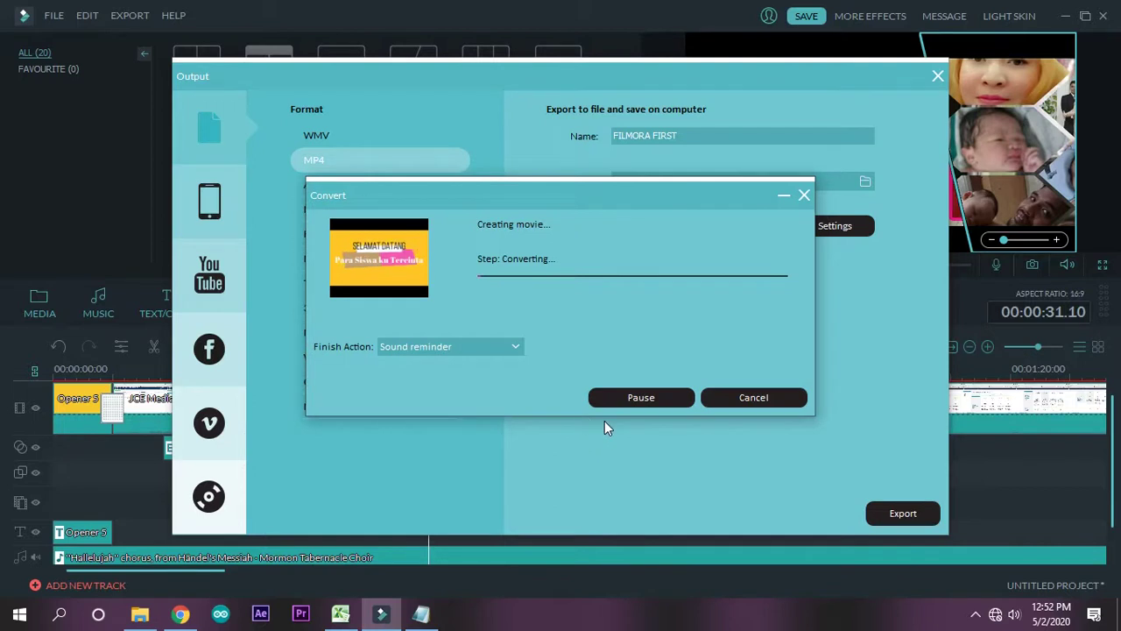
{"action": "left_click_drag", "start_coordinate": [668, 190], "coordinate": [249, 313]}
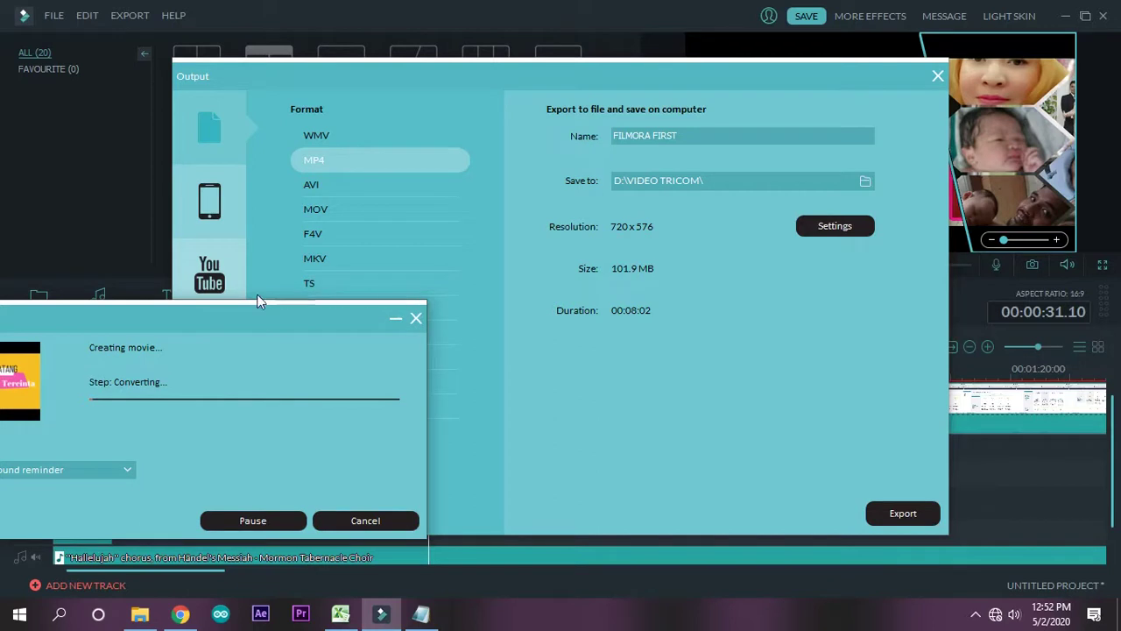
{"action": "left_click_drag", "start_coordinate": [249, 319], "coordinate": [620, 243]}
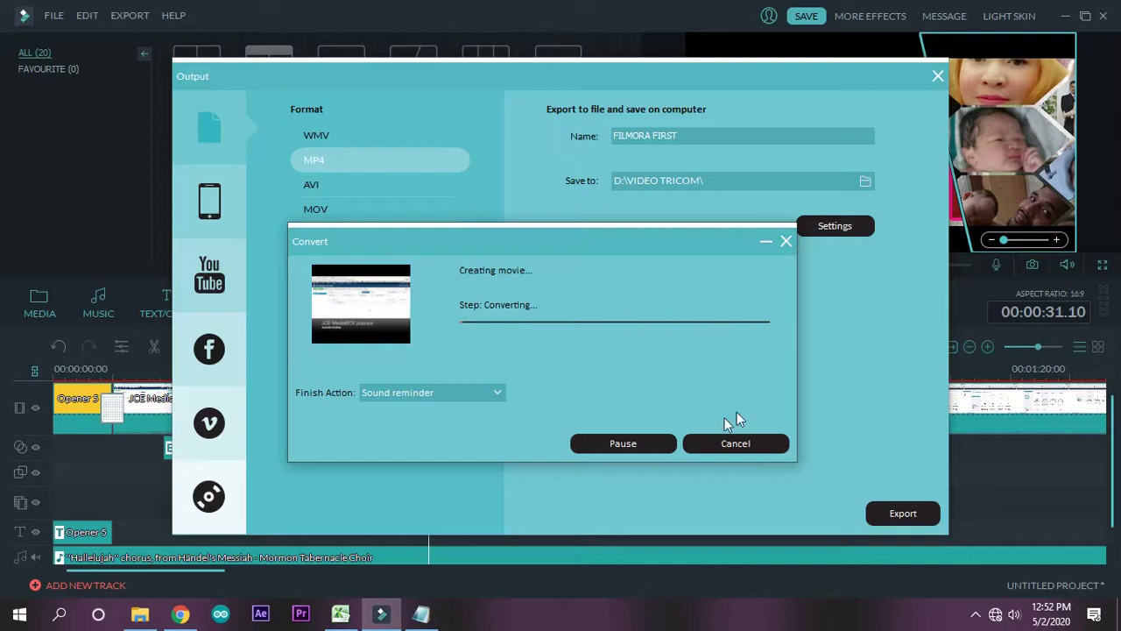
Abort the running conversion of FILMORA FIRST to D:\VIDEO TRICOM\ and close the export settings
{"action": "left_click", "coordinate": [723, 447]}
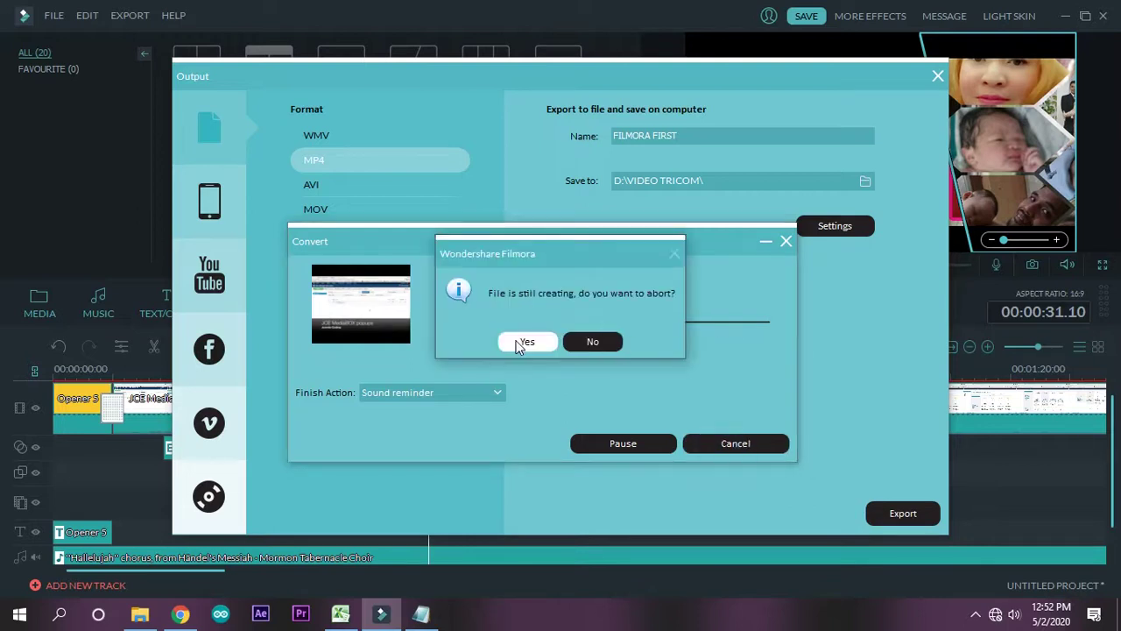
{"action": "left_click", "coordinate": [519, 344]}
{"action": "left_click", "coordinate": [939, 77]}
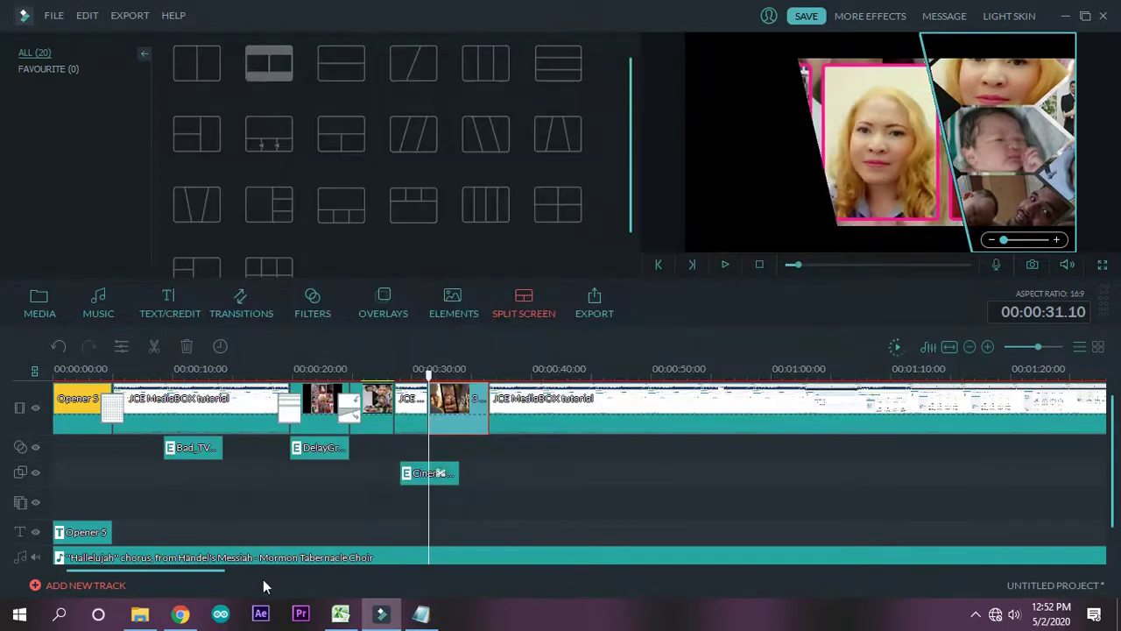
Switch to File Explorer and view the Output folder inside Documents > Wondershare Filmora
{"action": "left_click", "coordinate": [140, 613]}
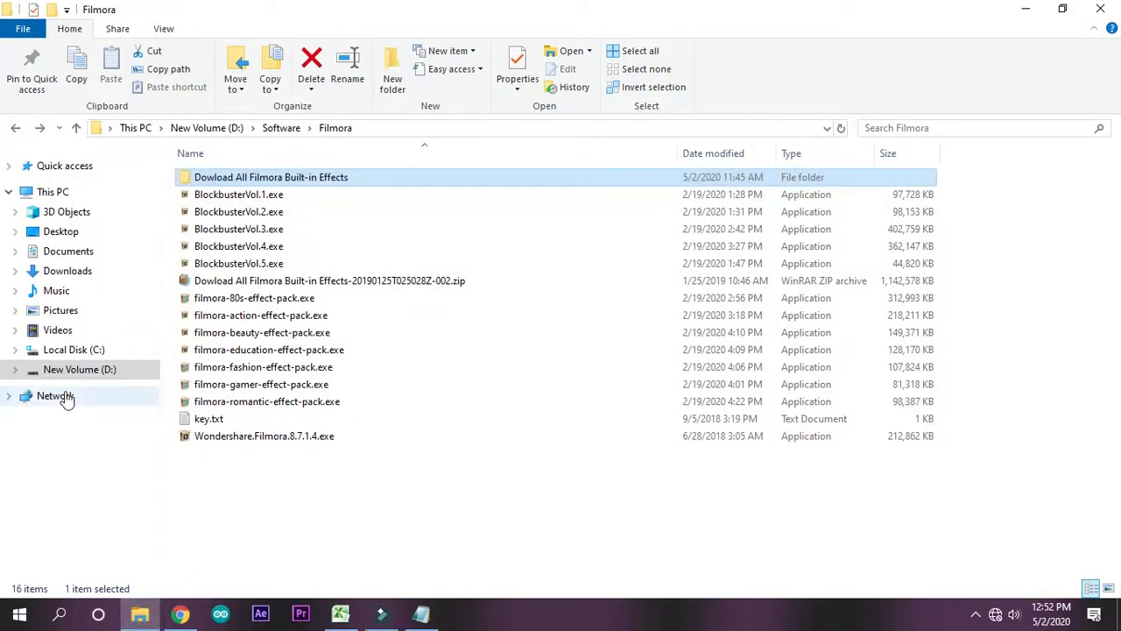
{"action": "left_click", "coordinate": [61, 257]}
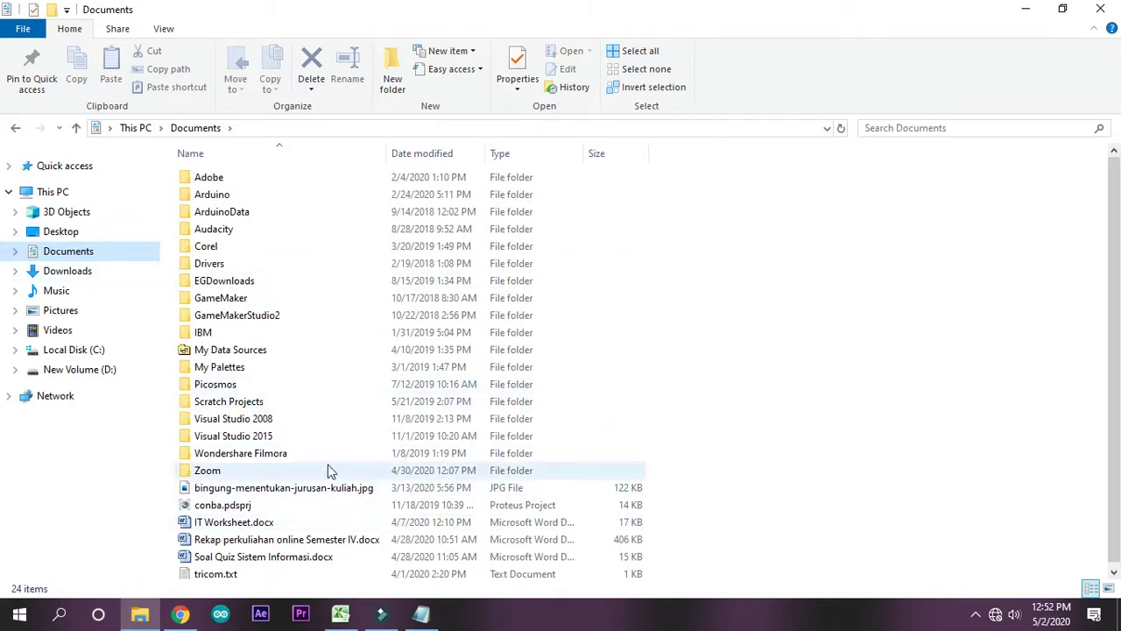
{"action": "left_click", "coordinate": [228, 455]}
{"action": "double_click", "coordinate": [226, 458]}
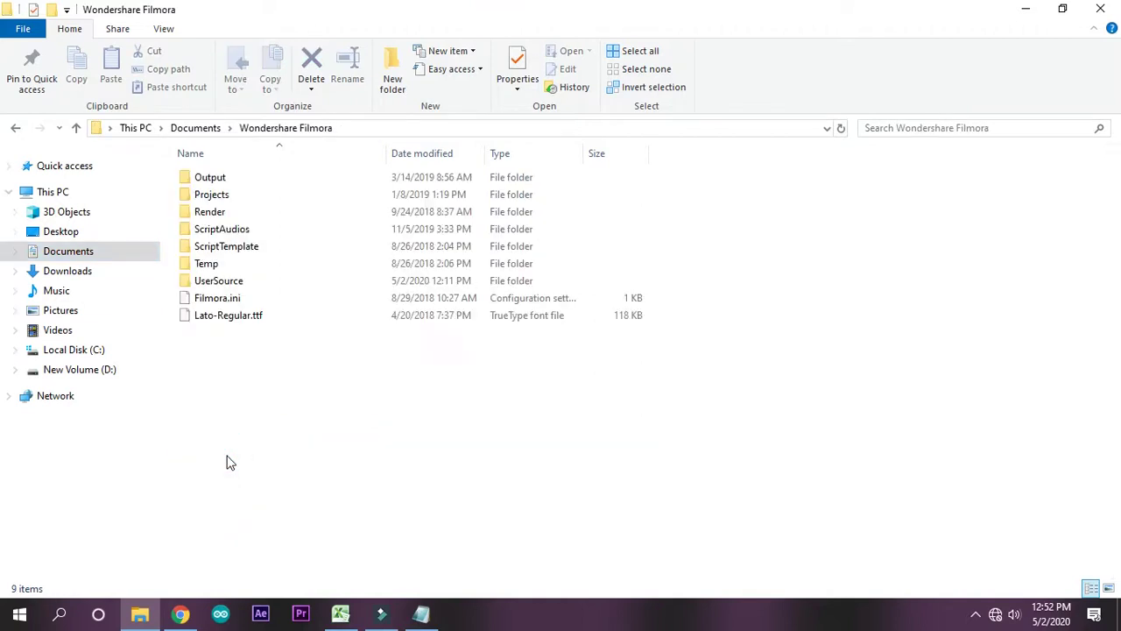
{"action": "left_click", "coordinate": [226, 180]}
{"action": "double_click", "coordinate": [230, 186]}
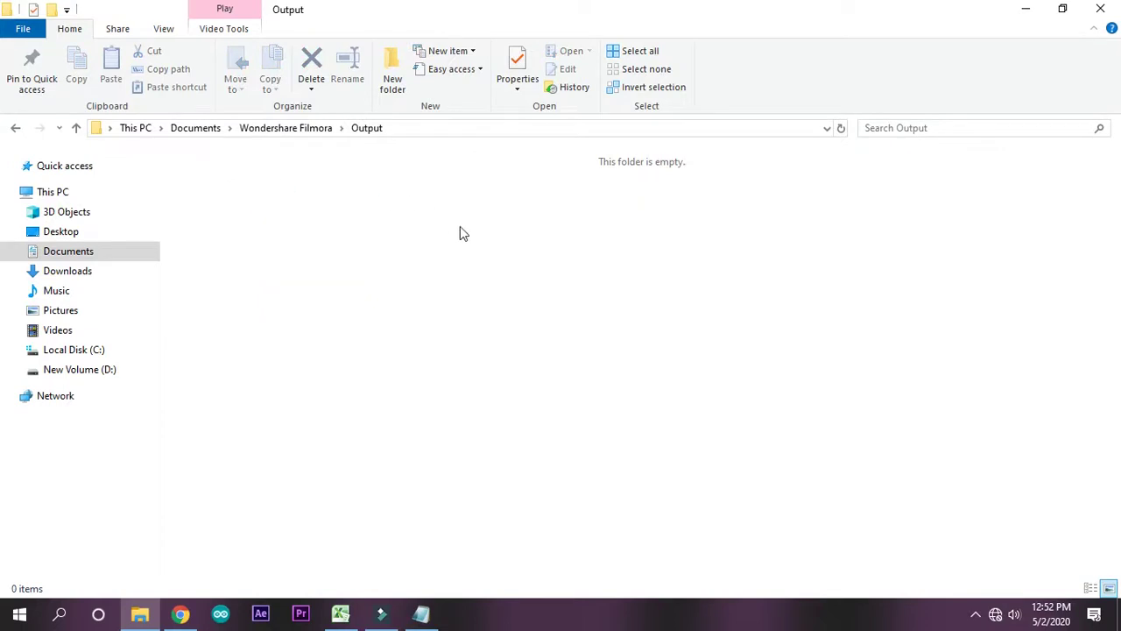
Switch back to Filmora, set the export destination to the Desktop and start exporting FILMORA FIRST as MP4
{"action": "left_click", "coordinate": [381, 613]}
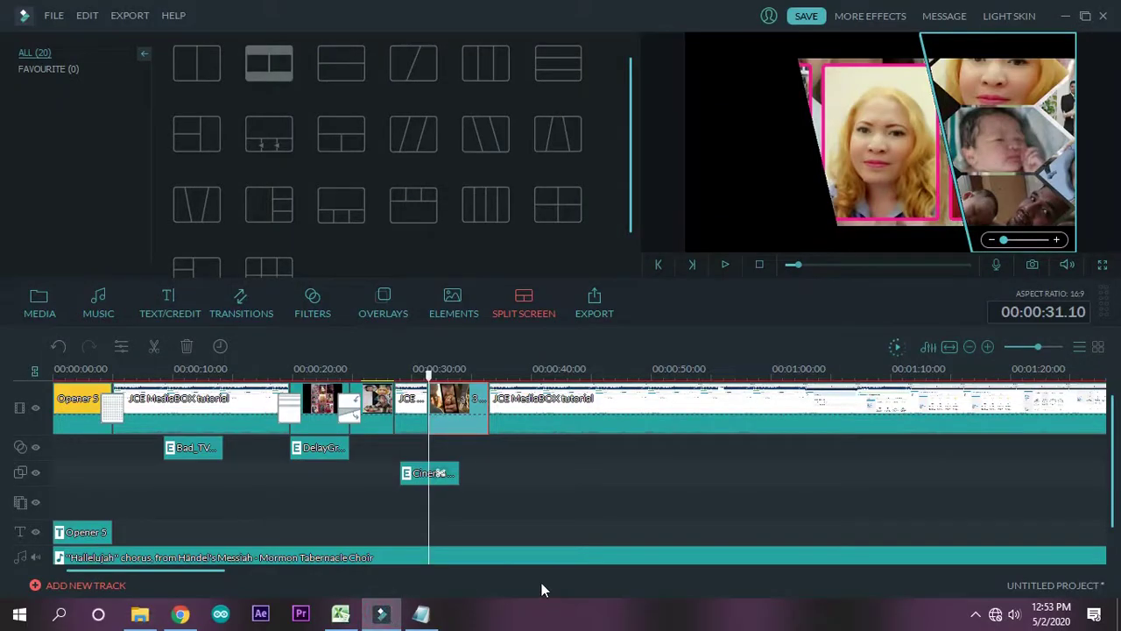
{"action": "left_click", "coordinate": [593, 313]}
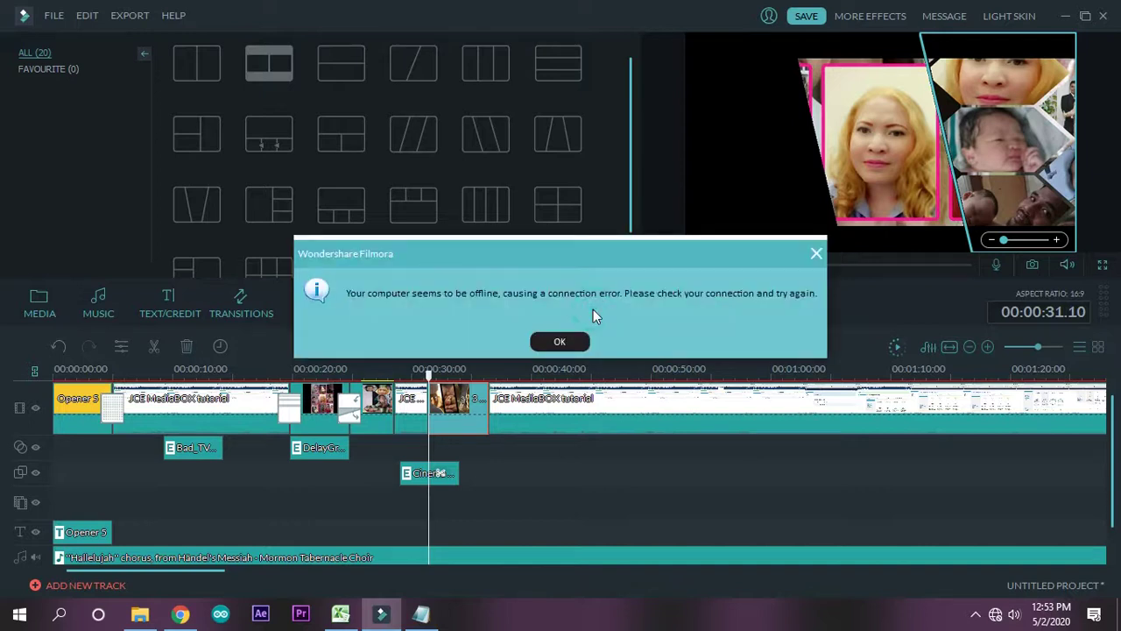
{"action": "left_click", "coordinate": [560, 343]}
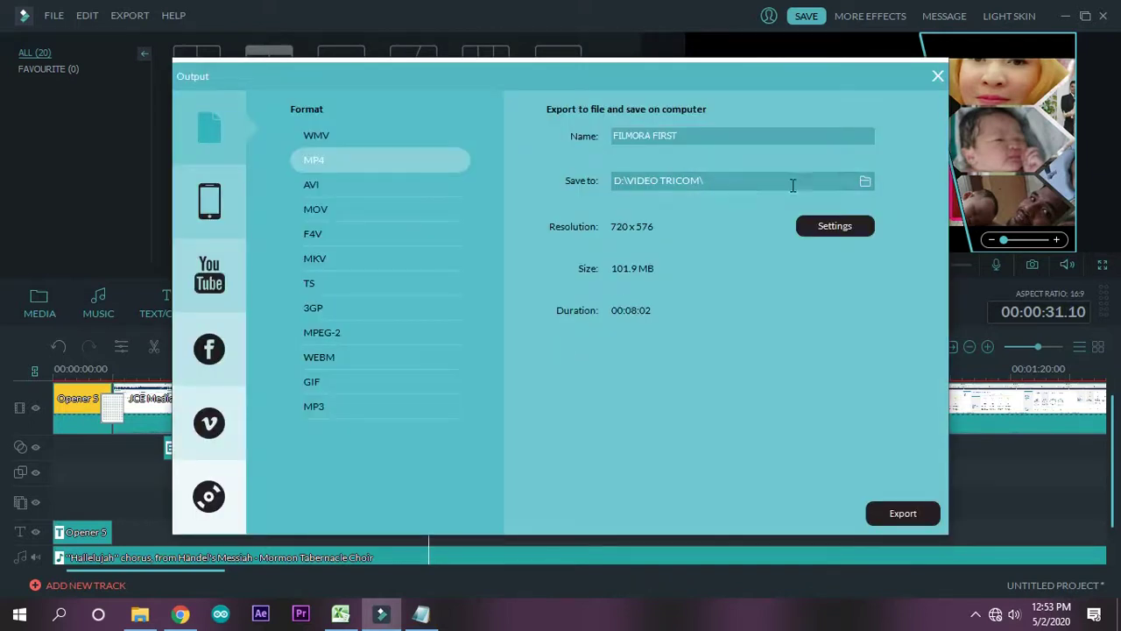
{"action": "left_click", "coordinate": [863, 181]}
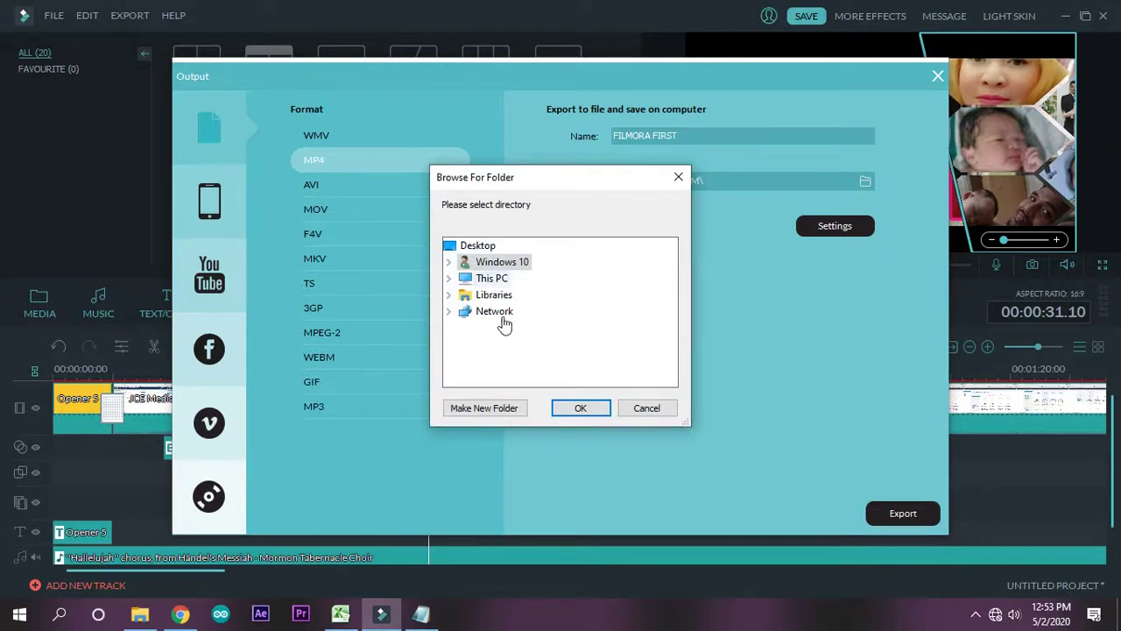
{"action": "left_click", "coordinate": [478, 250]}
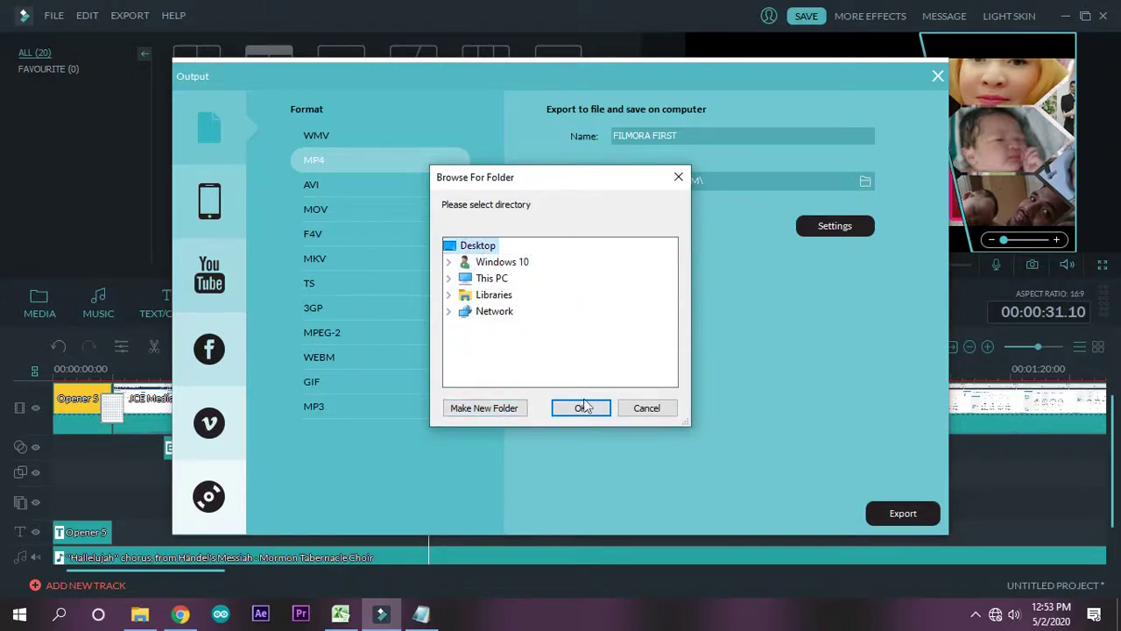
{"action": "left_click", "coordinate": [585, 409]}
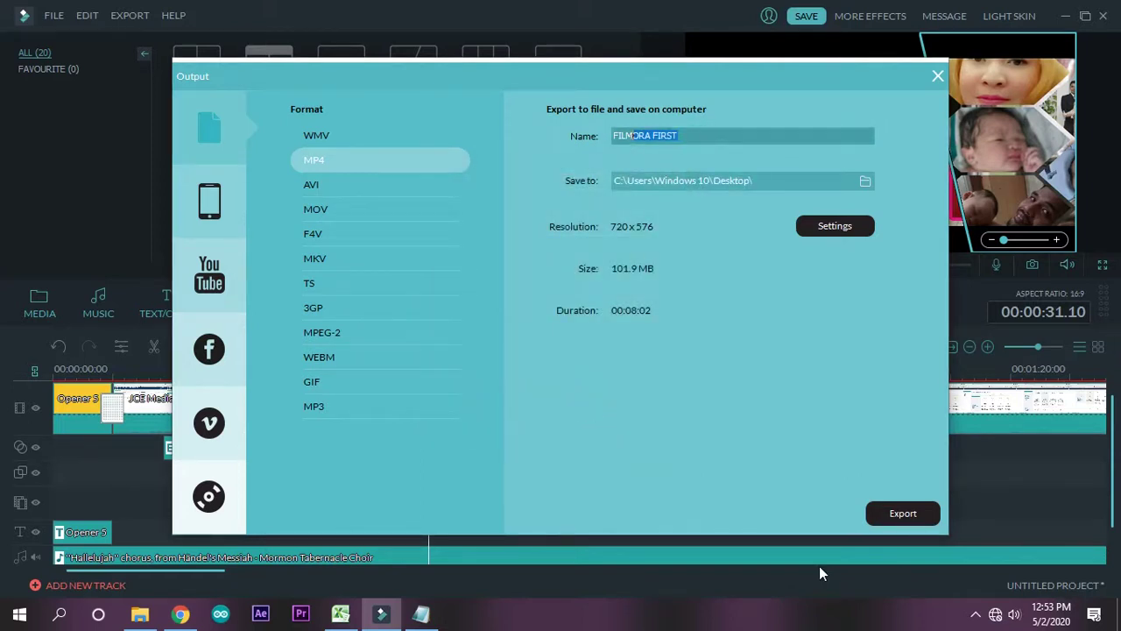
{"action": "left_click", "coordinate": [895, 515]}
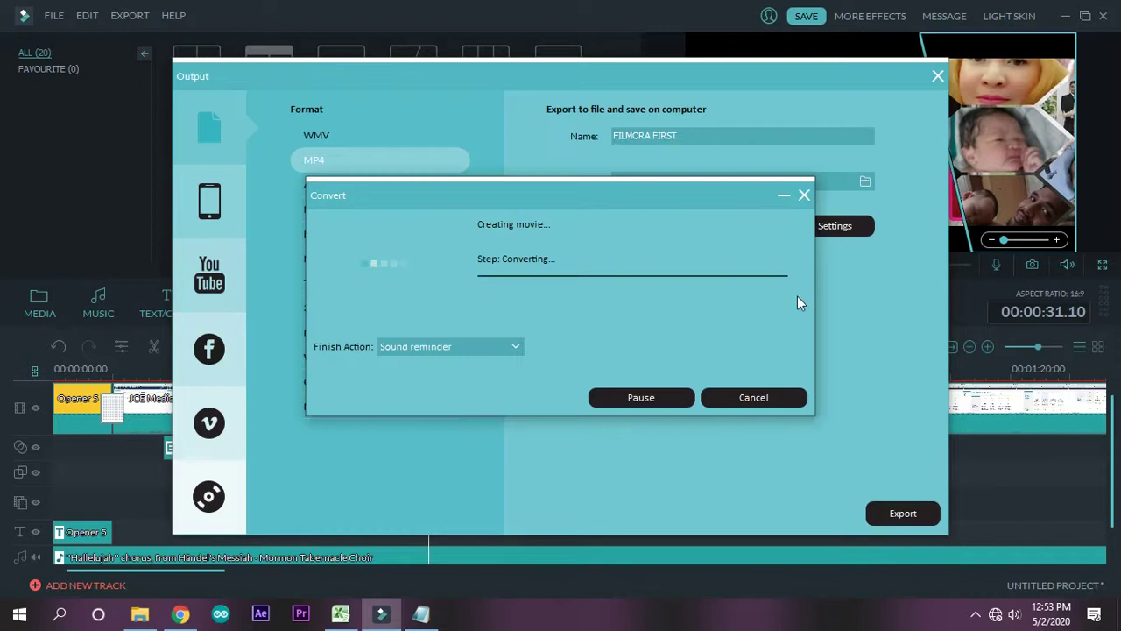
Abort the export to the Desktop and close the export settings
{"action": "left_click", "coordinate": [766, 402]}
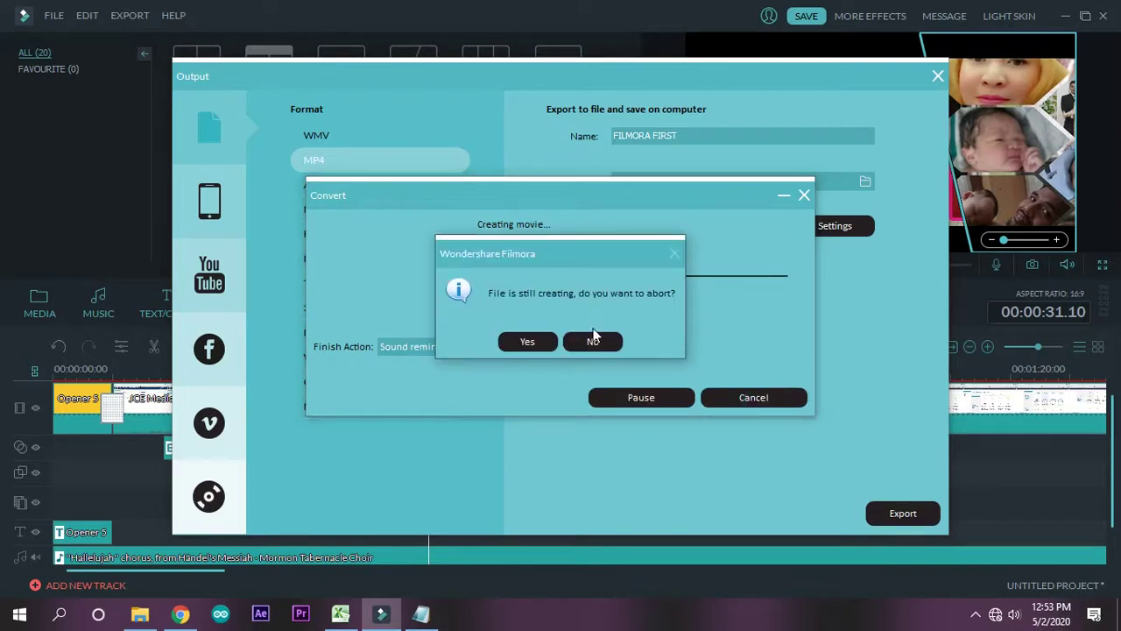
{"action": "left_click", "coordinate": [529, 342]}
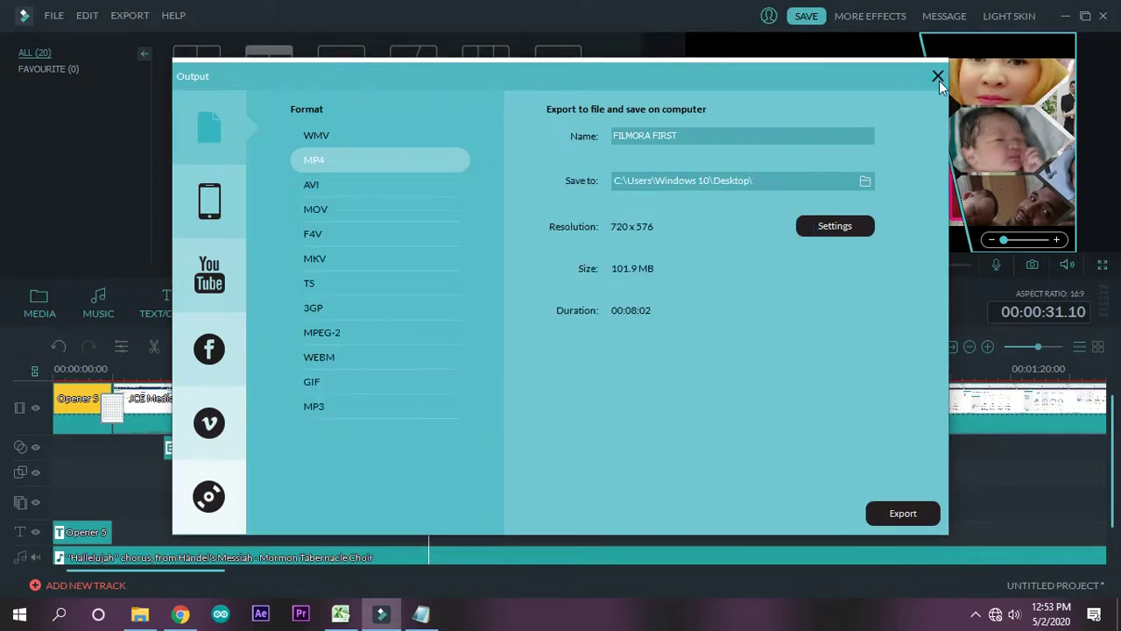
{"action": "left_click", "coordinate": [937, 77]}
Minimize Filmora and File Explorer to view the desktop, and restore the Filmora window
{"action": "left_click", "coordinate": [1064, 17]}
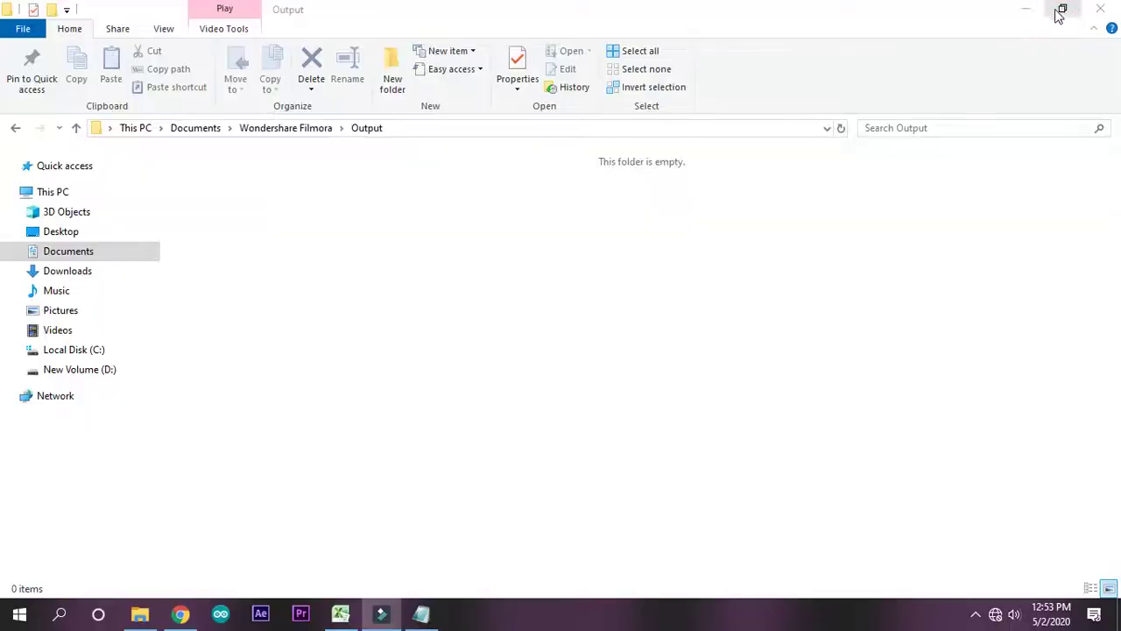
{"action": "left_click", "coordinate": [1026, 9]}
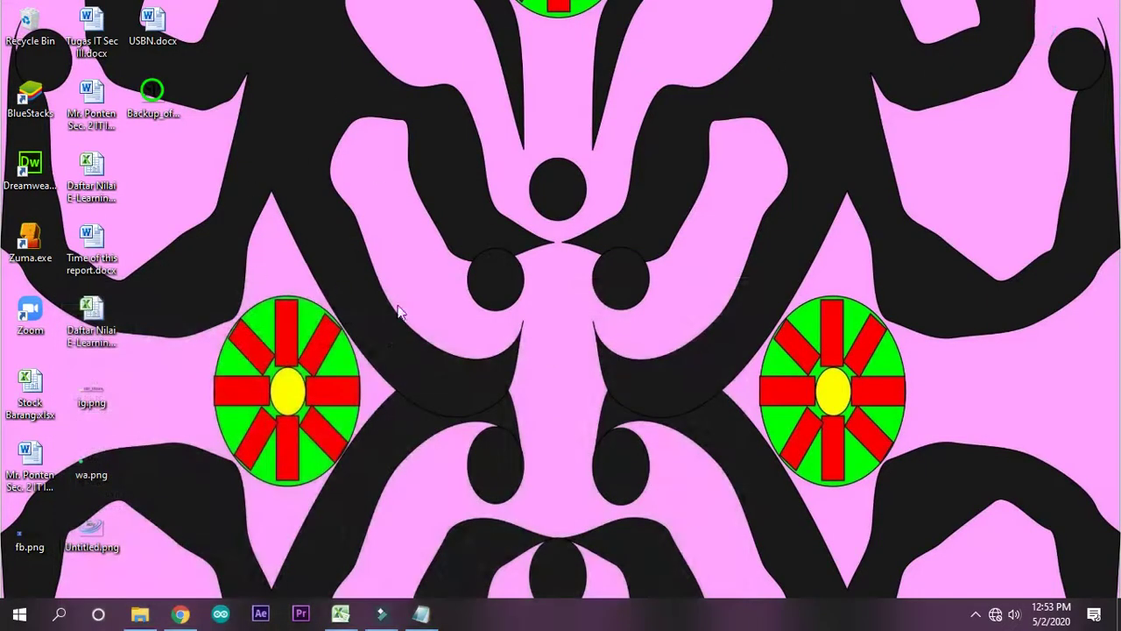
{"action": "left_click", "coordinate": [382, 614]}
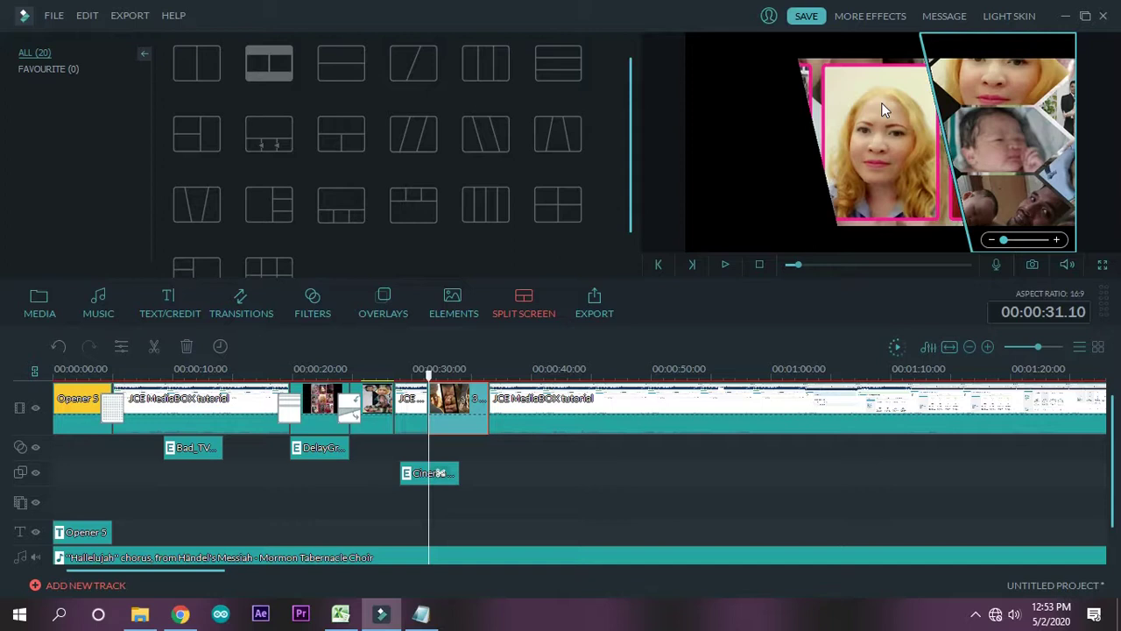
{"action": "left_click", "coordinate": [977, 620]}
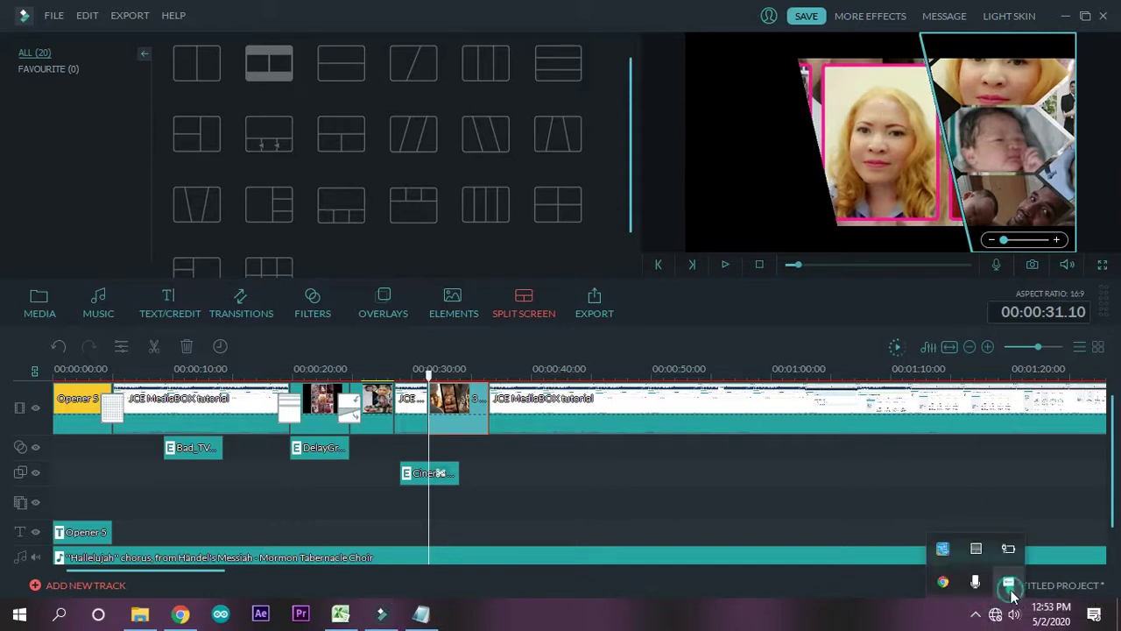